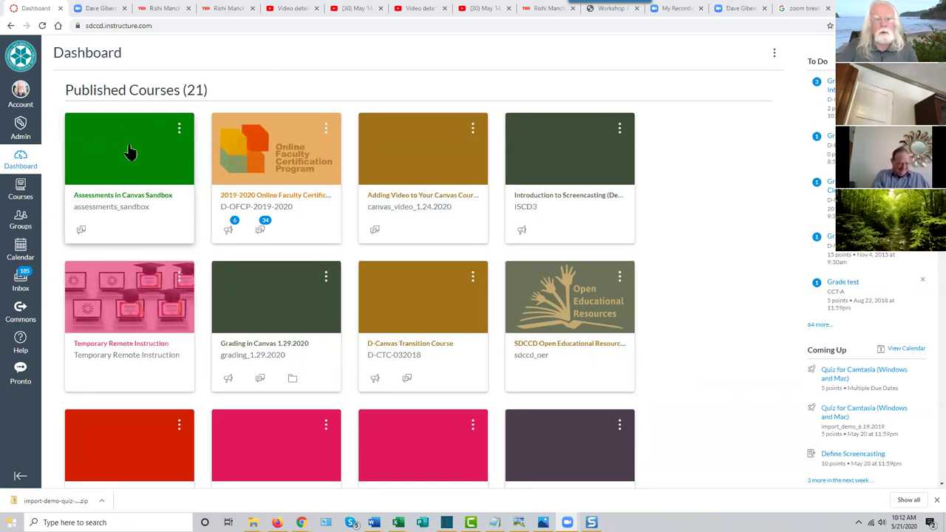
# Open the Assessments in Canvas Sandbox course, restore the browser to a smaller window and go to the course's Modules page.
pyautogui.click(128, 152)
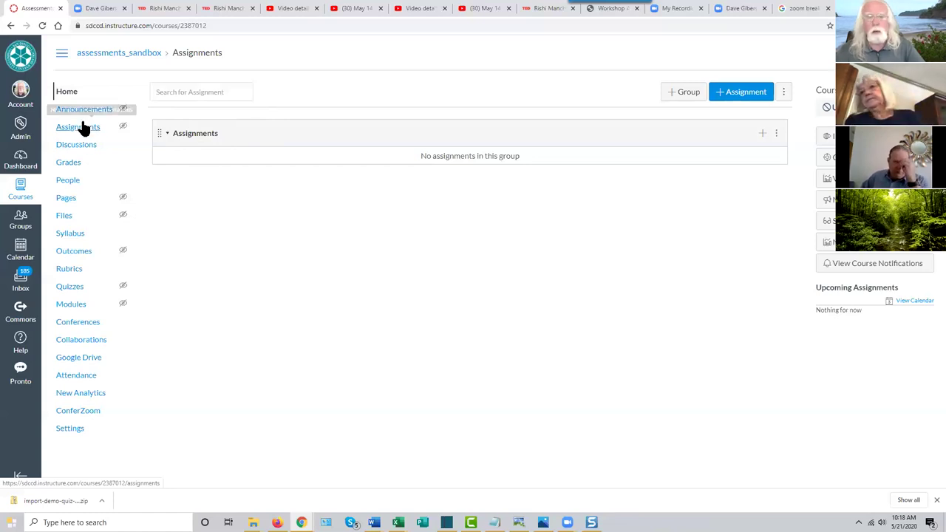
pyautogui.click(912, 7)
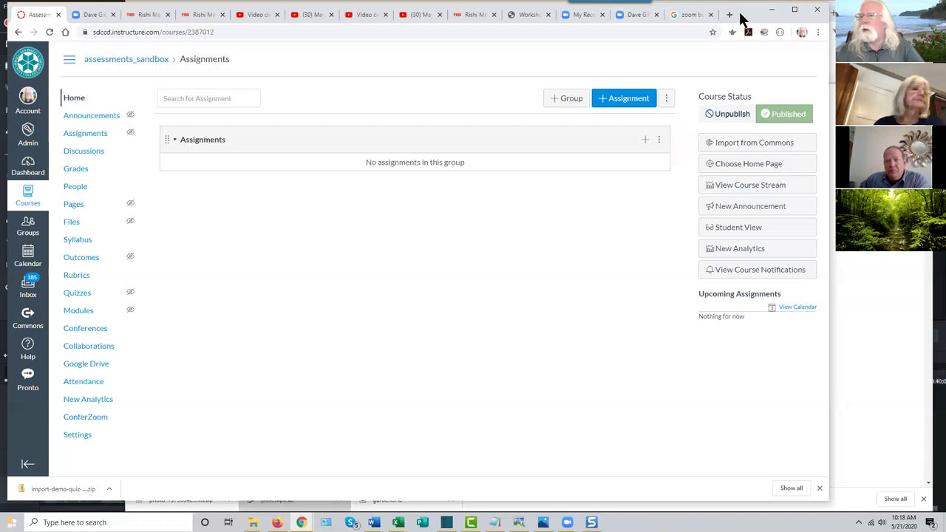
pyautogui.moveTo(741, 20); pyautogui.dragTo(735, 20)
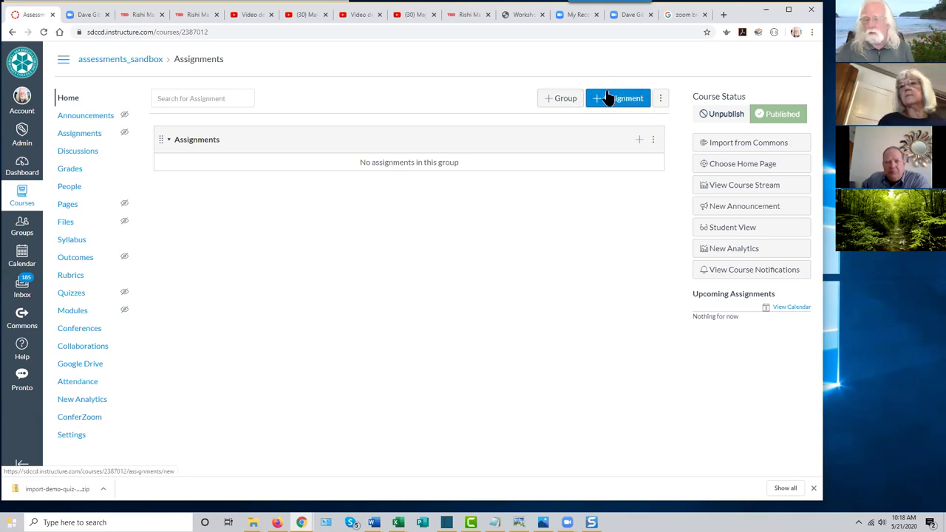
pyautogui.click(72, 310)
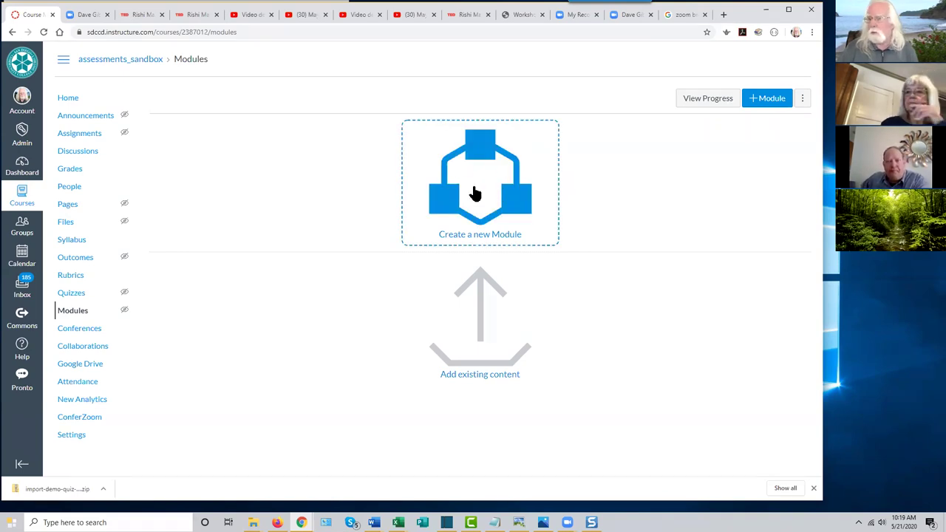
# Create a course module named "Assessments Demo Module".
pyautogui.click(769, 102)
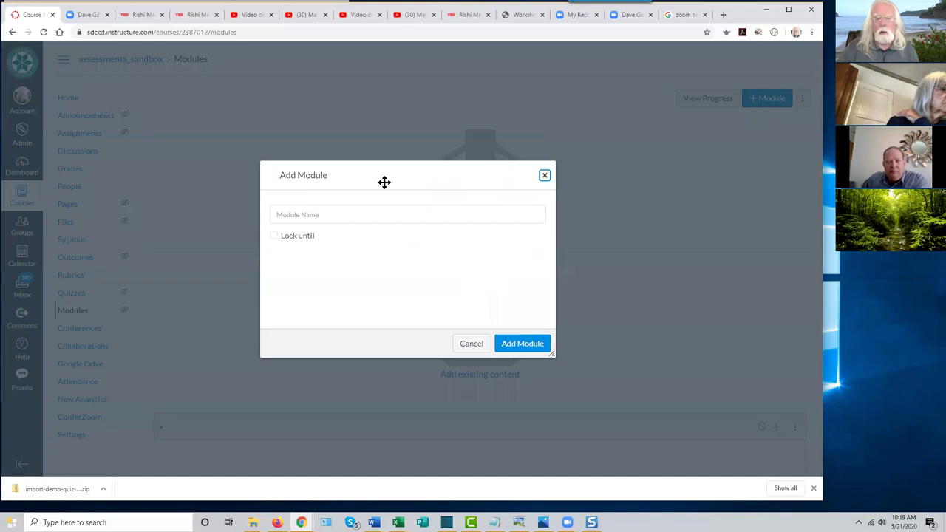
pyautogui.click(298, 215)
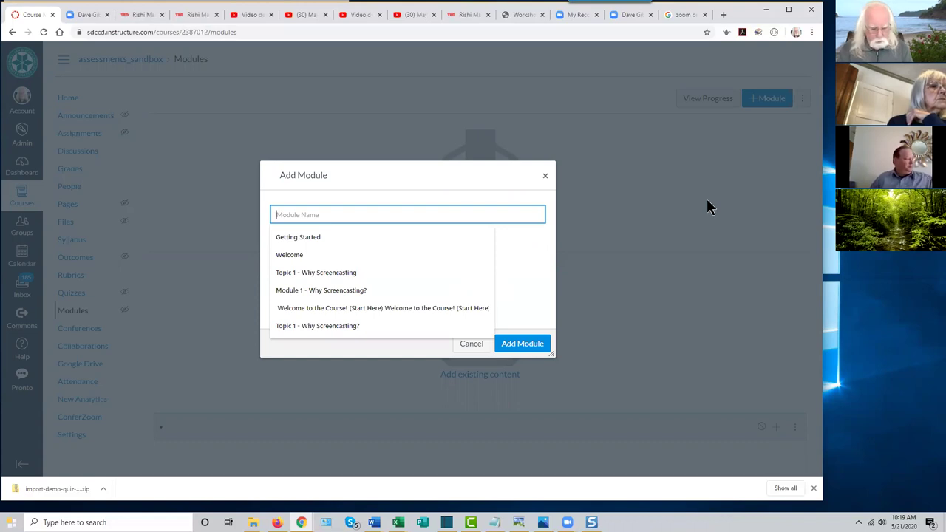
pyautogui.write('A')
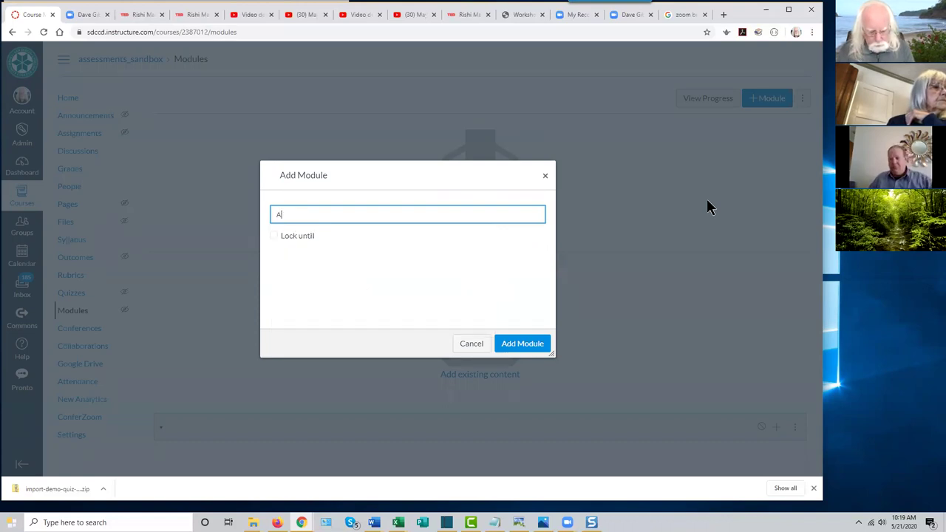
pyautogui.write('ssessments')
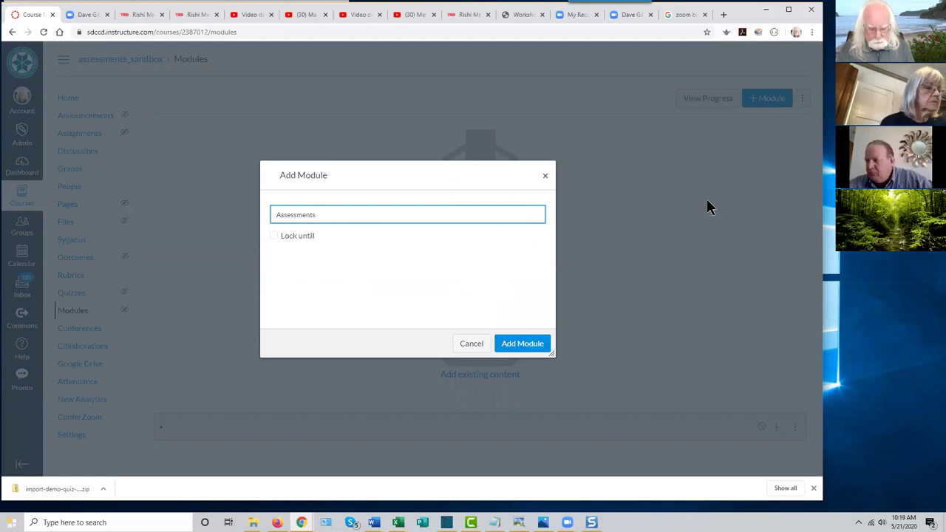
pyautogui.write(' Dem')
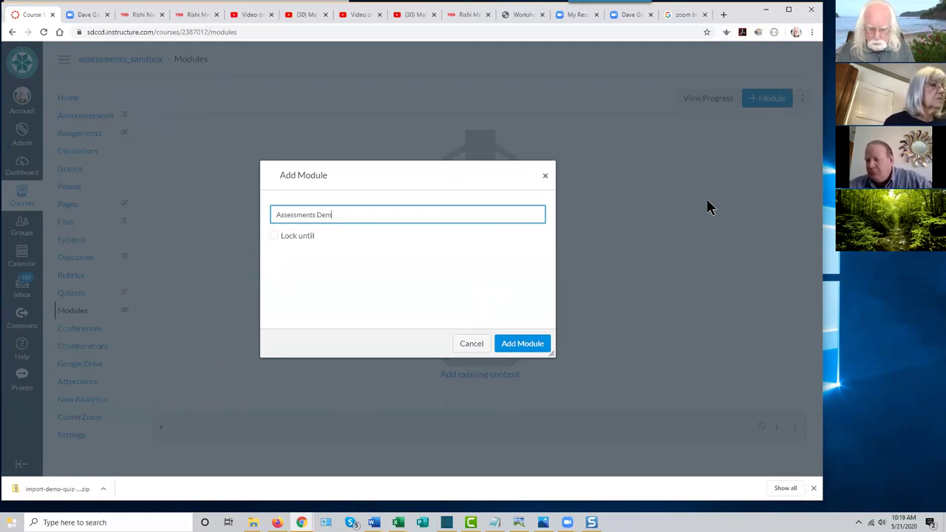
pyautogui.write('o Module')
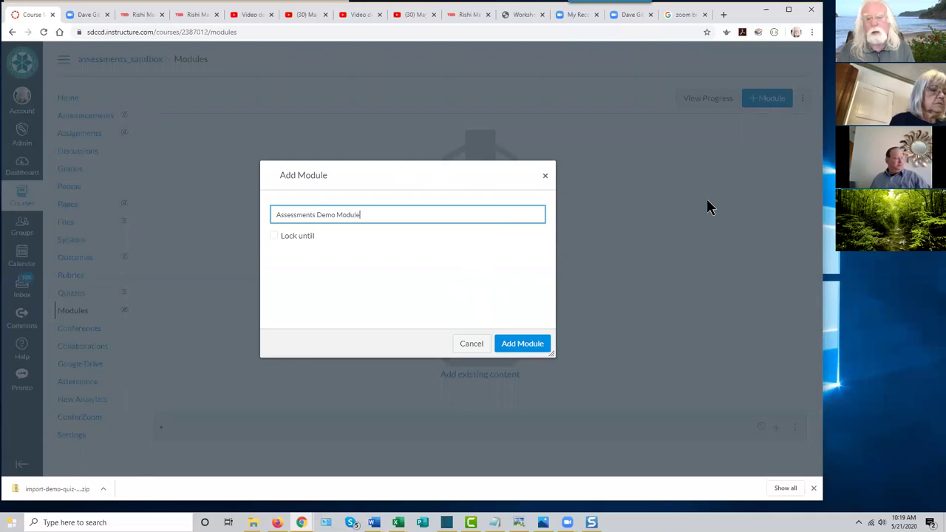
pyautogui.click(523, 344)
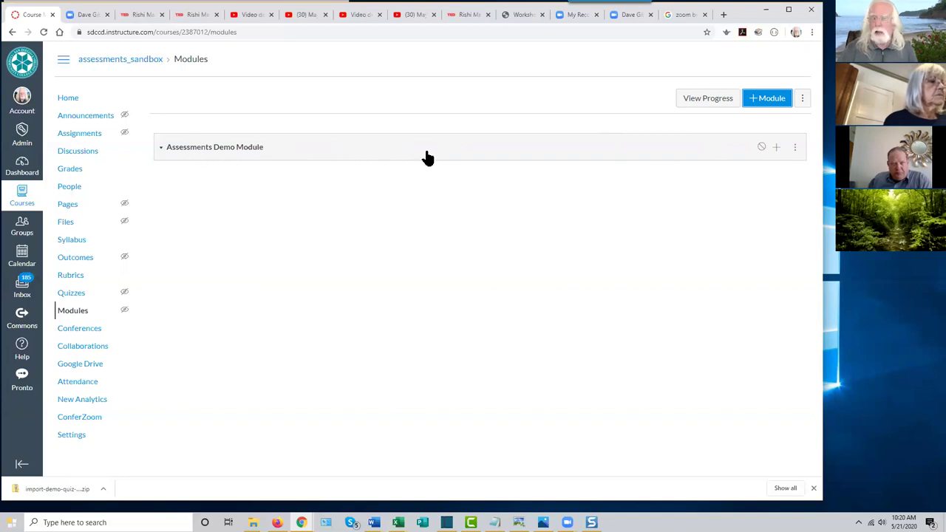
# Add a new assignment named "Define Screencasting" to the Assessments Demo Module.
pyautogui.click(776, 147)
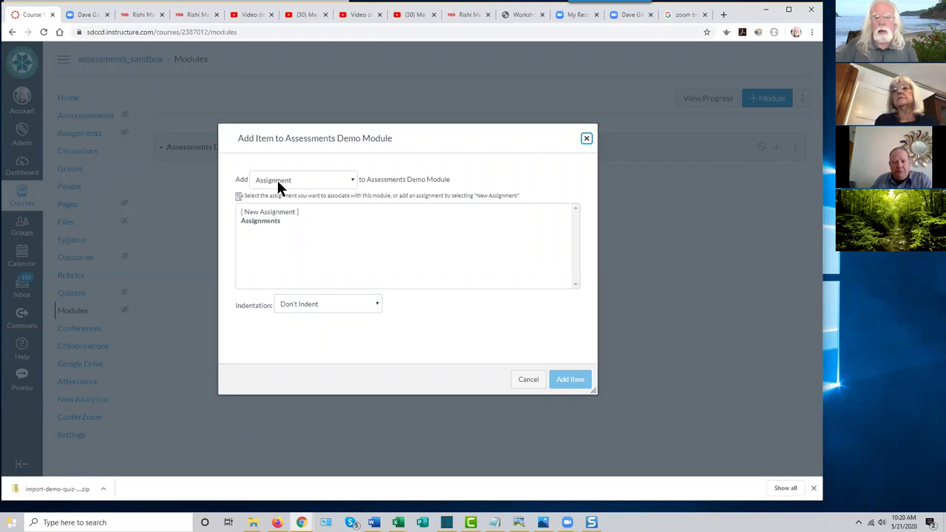
pyautogui.click(352, 181)
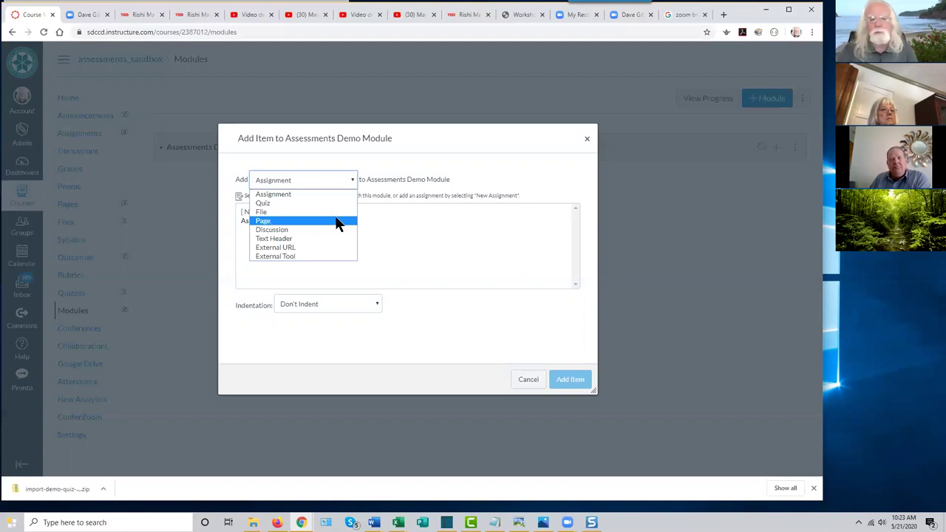
pyautogui.click(302, 194)
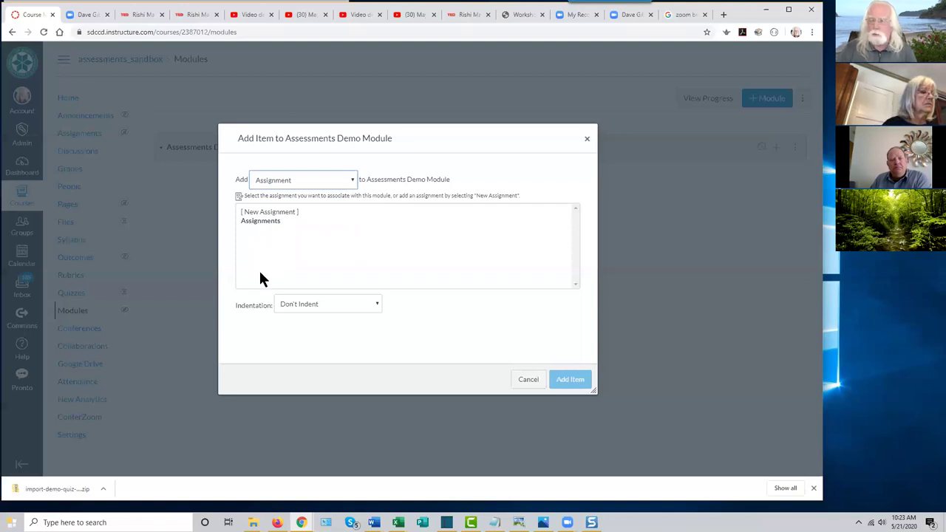
pyautogui.click(281, 213)
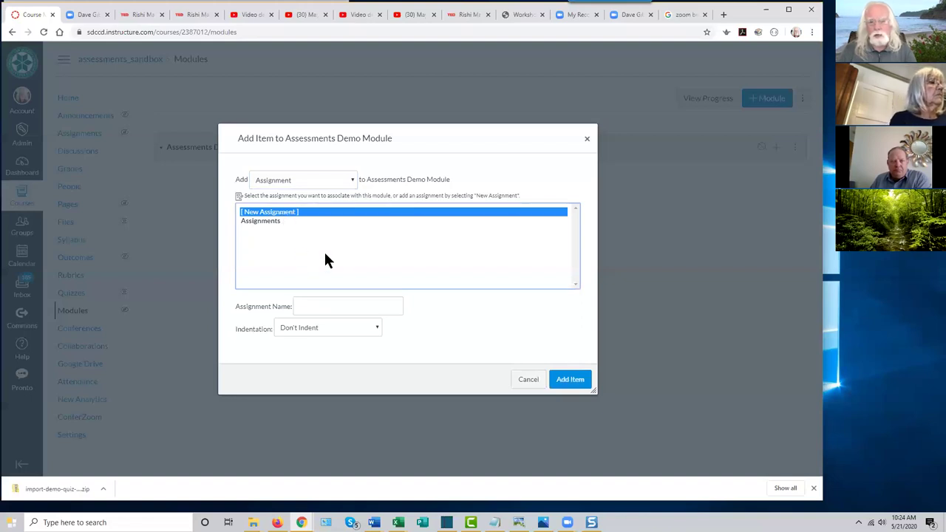
pyautogui.click(311, 306)
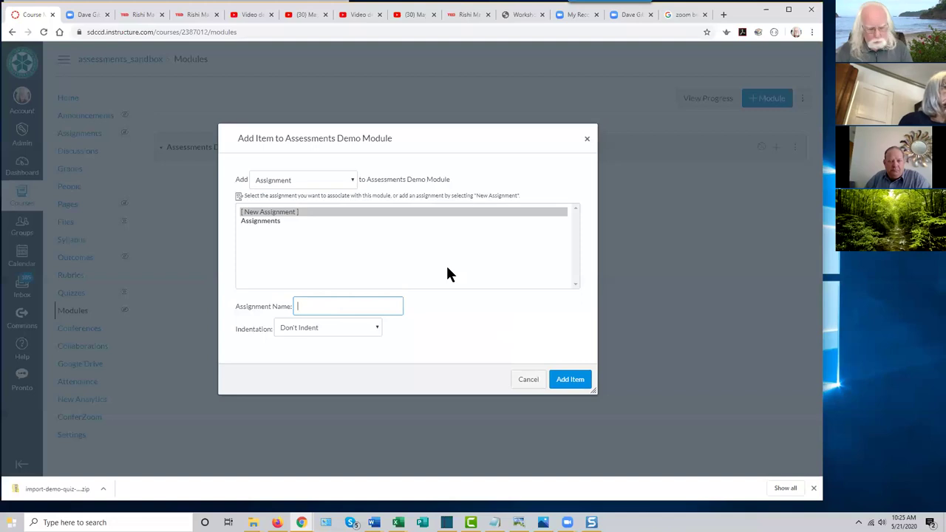
pyautogui.write('Define')
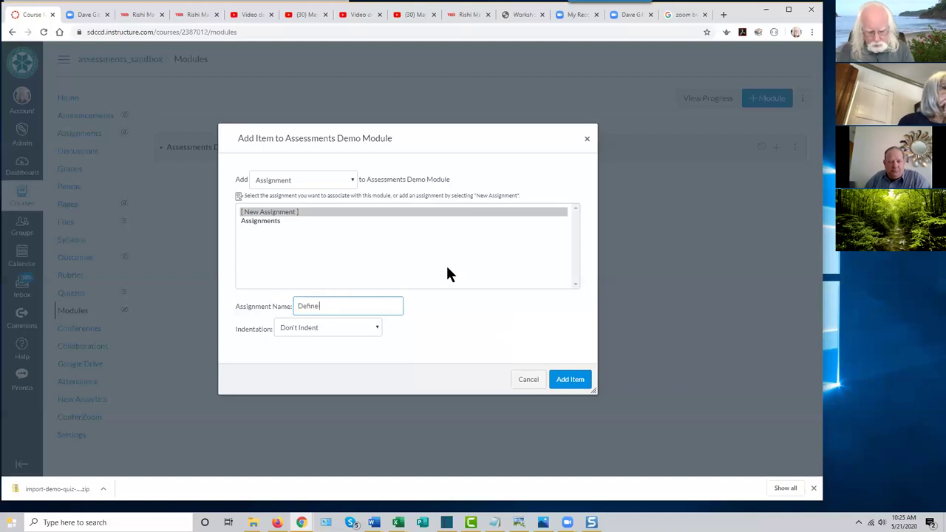
pyautogui.write(' Screencasting')
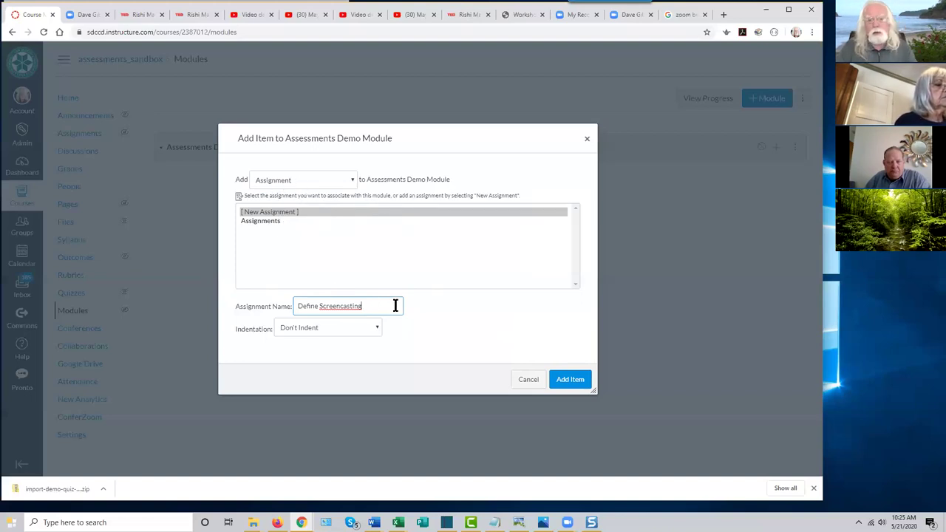
pyautogui.click(569, 380)
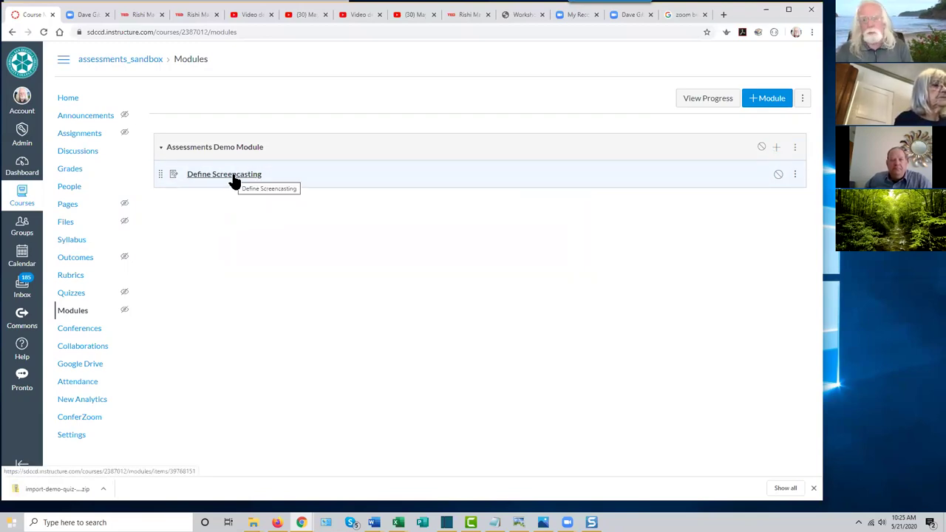
# Open the Define Screencasting assignment for editing and start its description with "Define the term screencasting.".
pyautogui.click(234, 182)
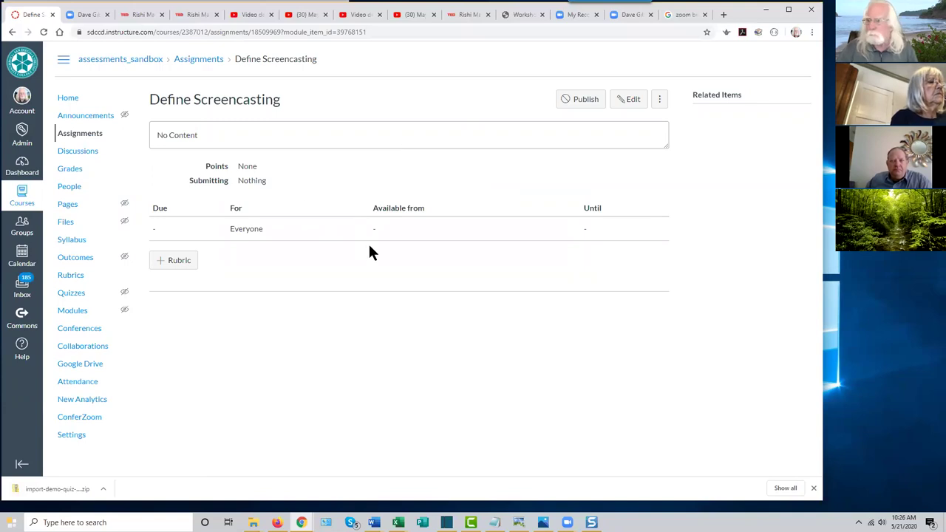
pyautogui.click(629, 104)
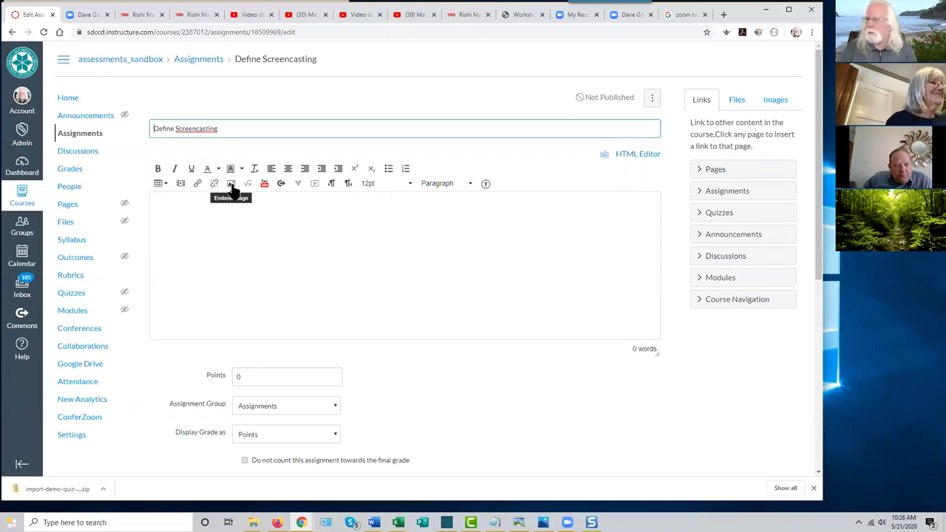
pyautogui.click(162, 204)
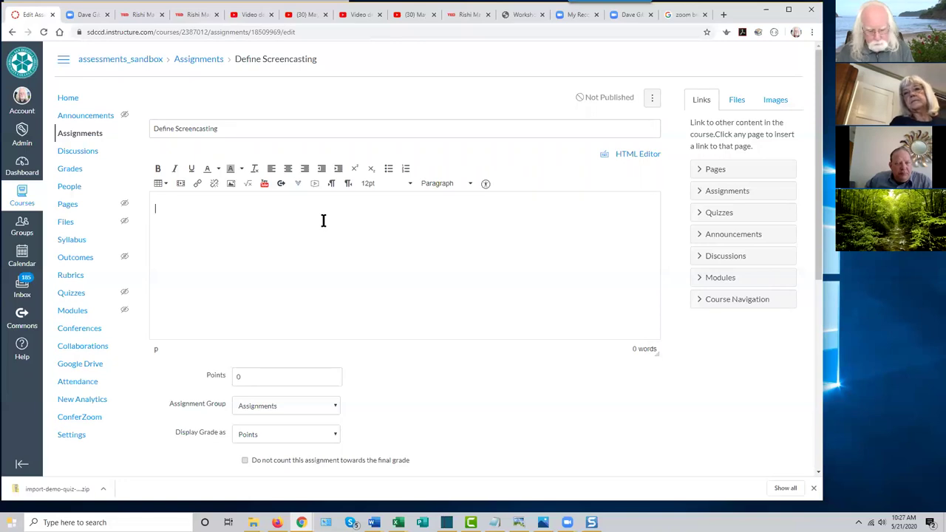
pyautogui.write('Ddefine')
pyautogui.press('BackSpace')
pyautogui.press('BackSpace')
pyautogui.press('BackSpace')
pyautogui.press('BackSpace')
pyautogui.press('BackSpace')
pyautogui.press('BackSpace')
pyautogui.write('efine')
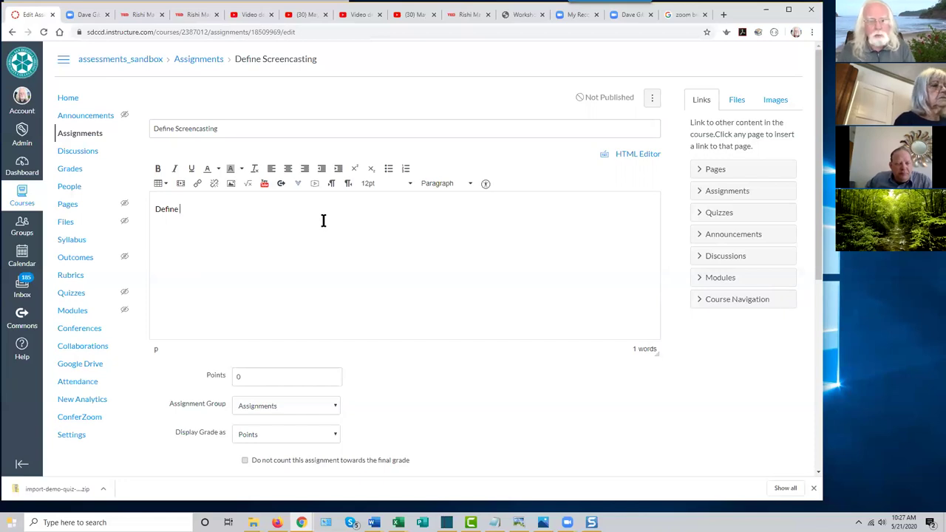
pyautogui.write('the t')
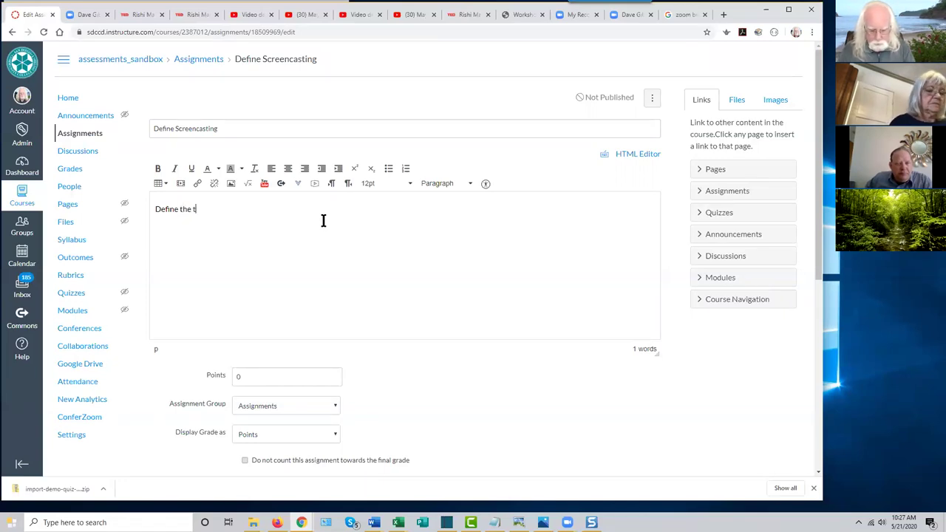
pyautogui.write('erm screencas')
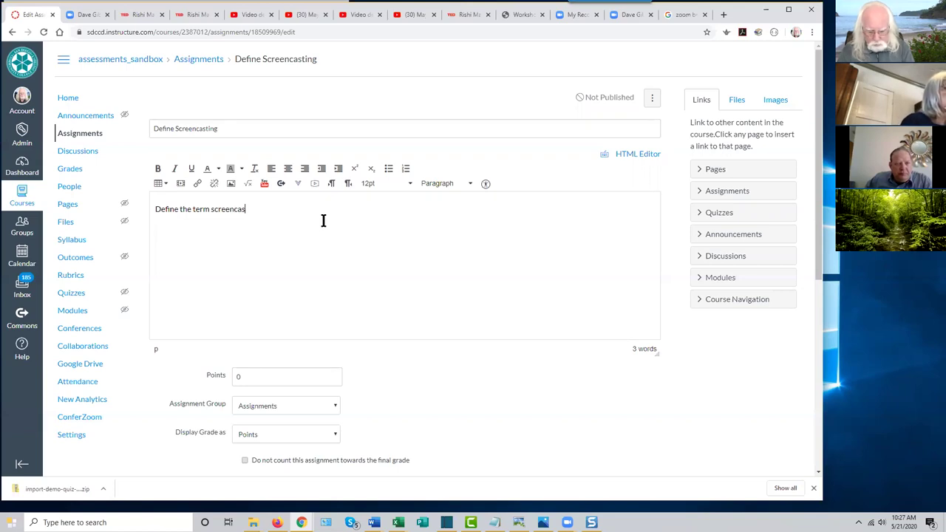
pyautogui.write('ting.')
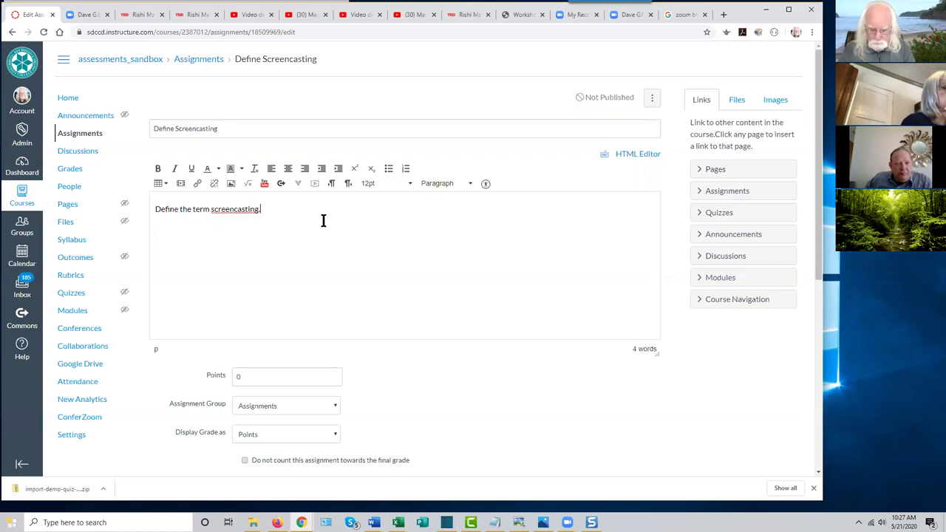
# Continue the assignment description with "Include applications for the technique, and list at least two tools".
pyautogui.write('  Inclu')
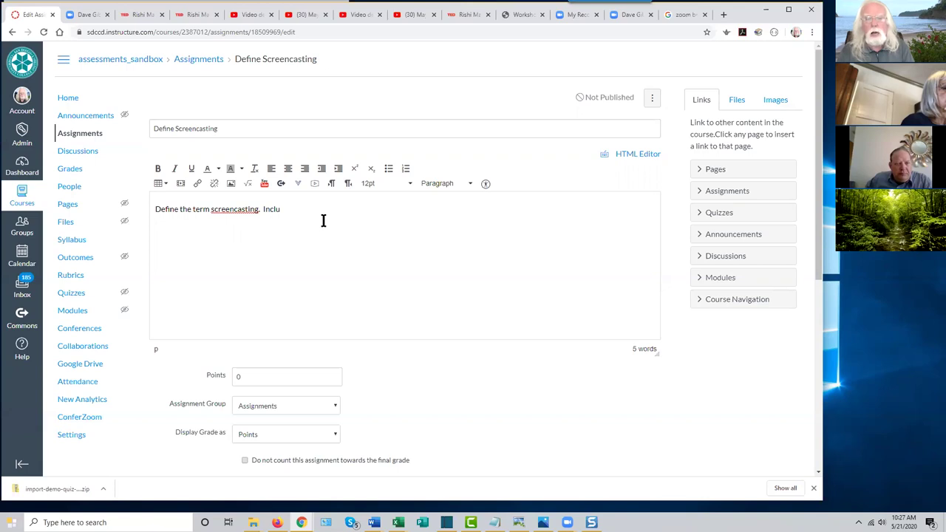
pyautogui.write('de ')
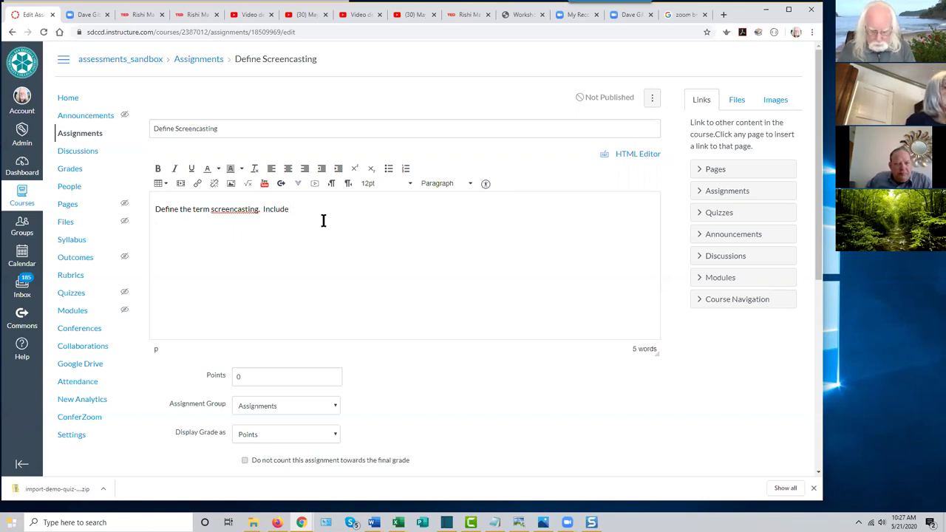
pyautogui.write('applicatio')
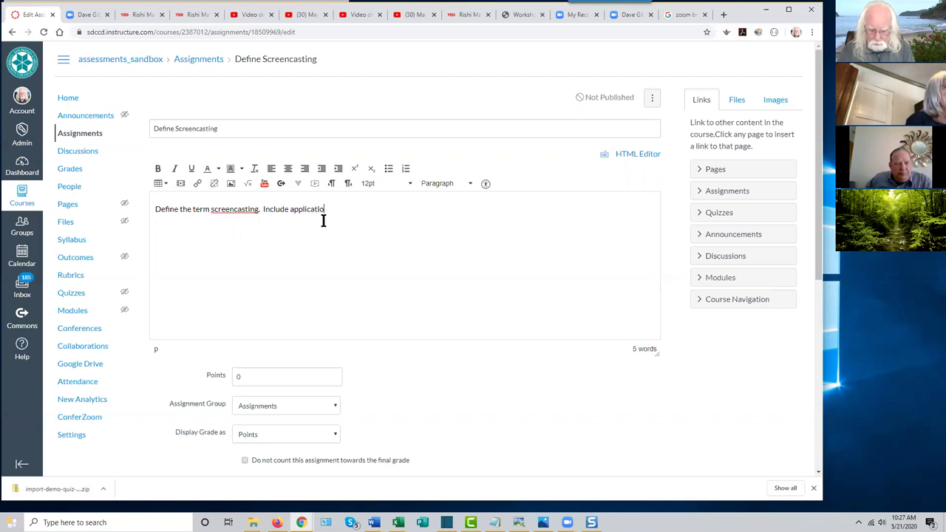
pyautogui.write('ns for the techniqe')
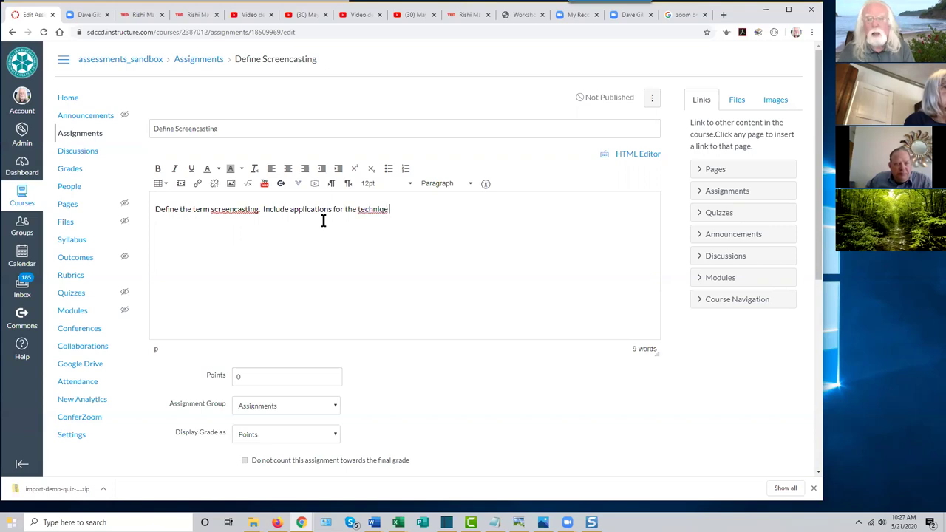
pyautogui.press('BackSpace')
pyautogui.press('BackSpace')
pyautogui.press('BackSpace')
pyautogui.write('que')
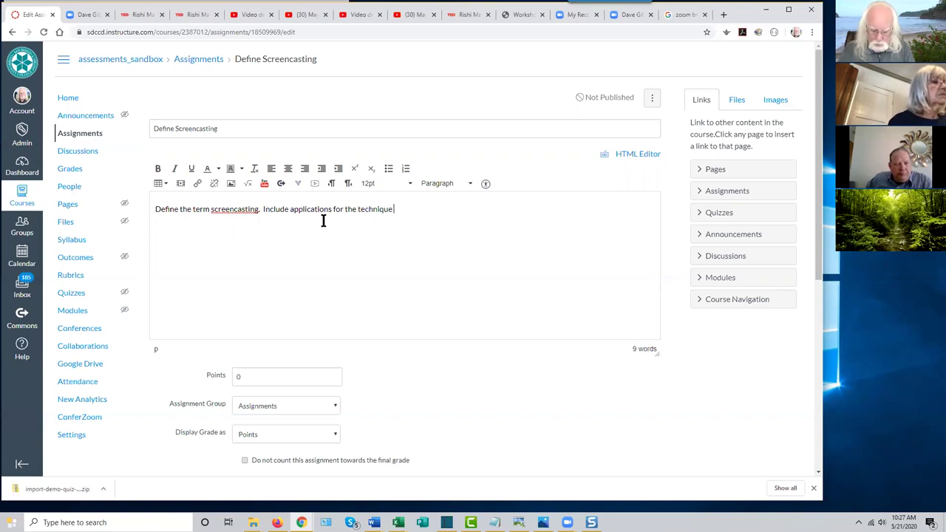
pyautogui.write(' , and list at least two tools')
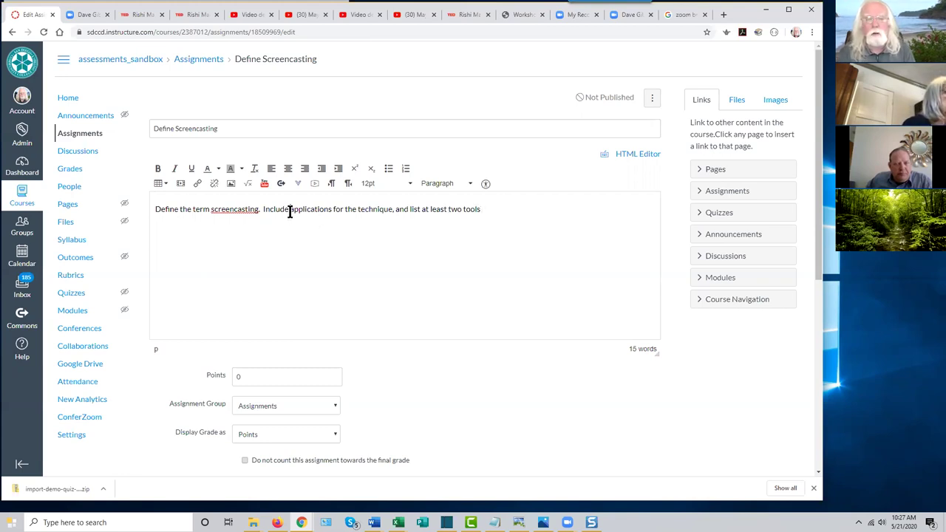
# Insert "three" before "applications" and "software" before "tools" in the assignment description.
pyautogui.click(290, 212)
pyautogui.write('three')
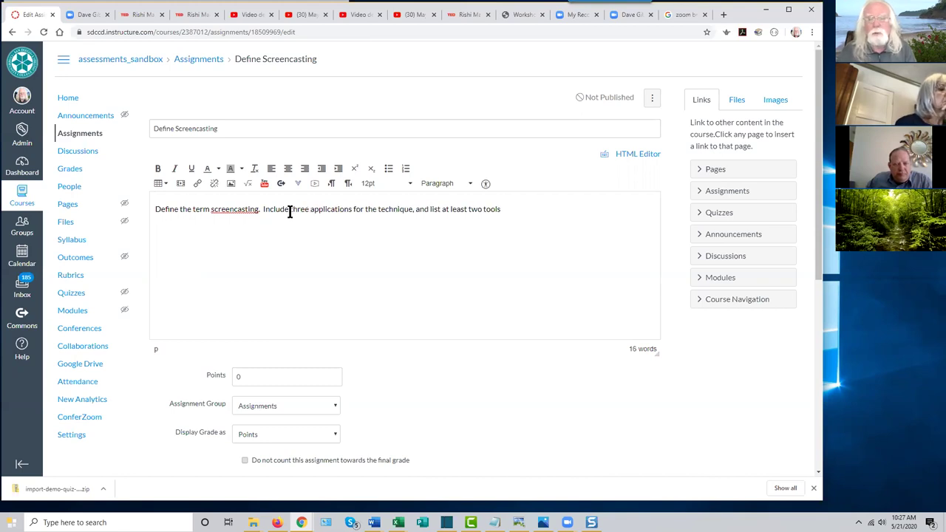
pyautogui.click(505, 210)
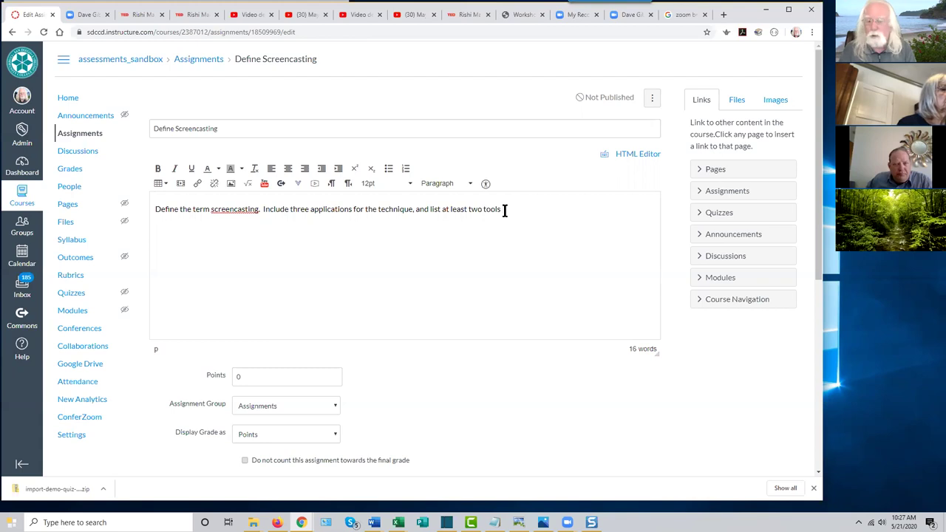
pyautogui.press('Left')
pyautogui.press('Left')
pyautogui.press('Left')
pyautogui.press('Left')
pyautogui.press('Left')
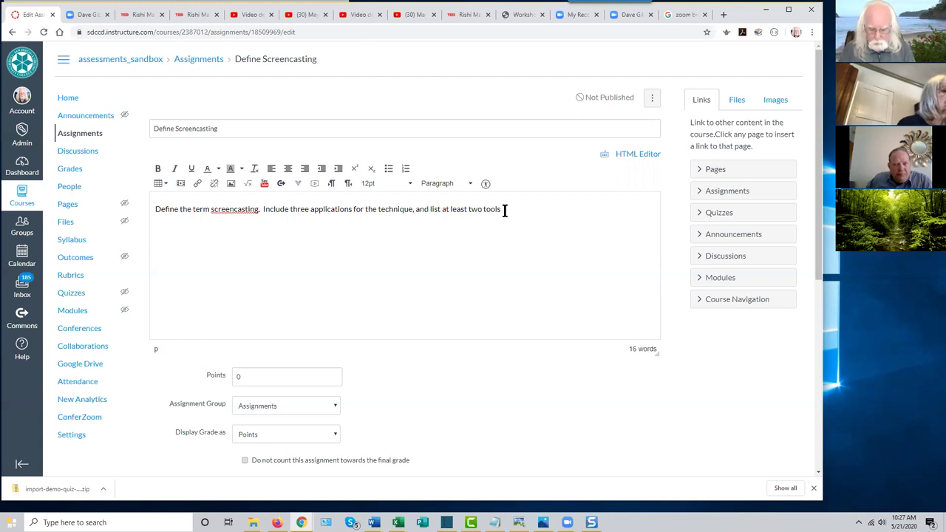
pyautogui.write('software ')
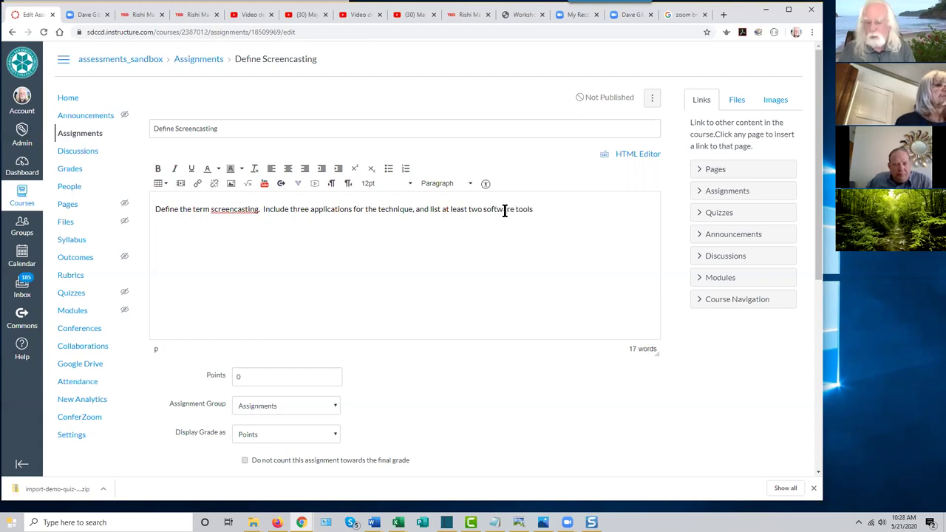
# Finish the description's second sentence after "software tools" with "that can be used to create screencasts.".
pyautogui.write('tools that can be used to create screencasts.')
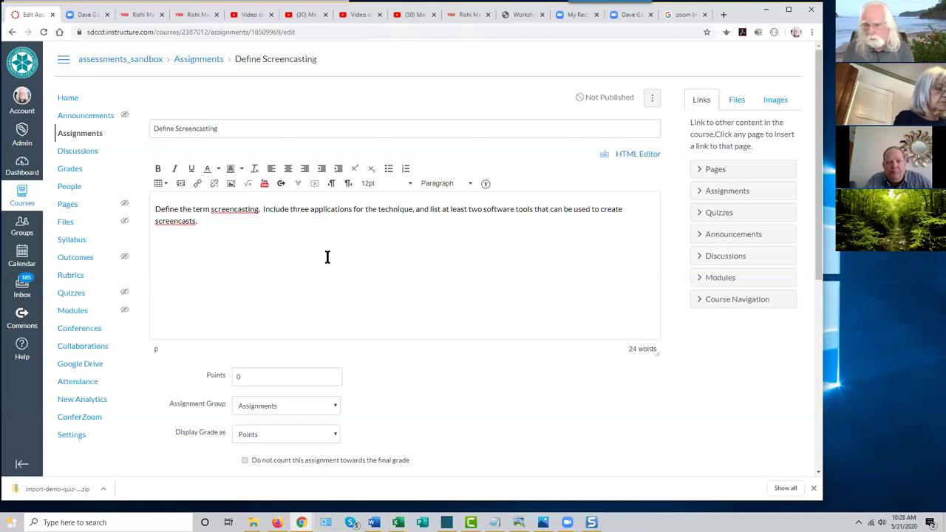
pyautogui.scroll(-2, 395, 292)
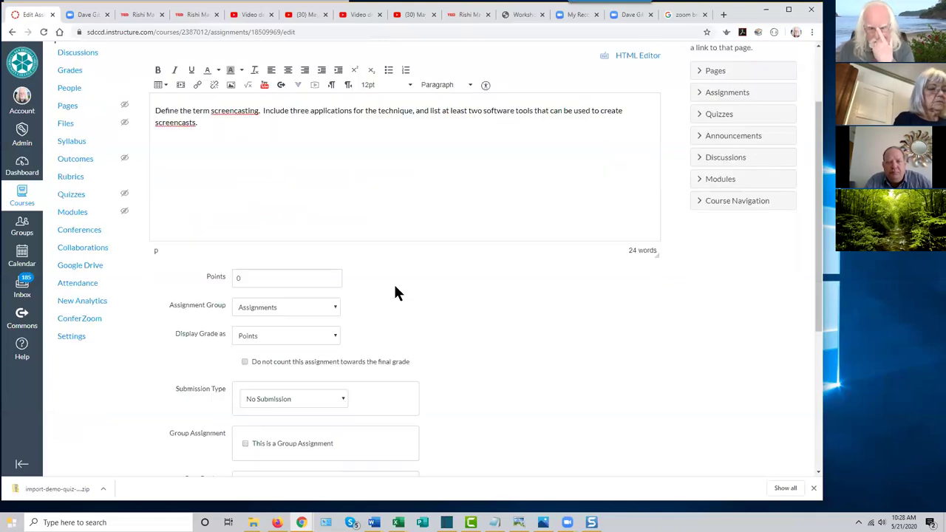
pyautogui.scroll(2, 396, 292)
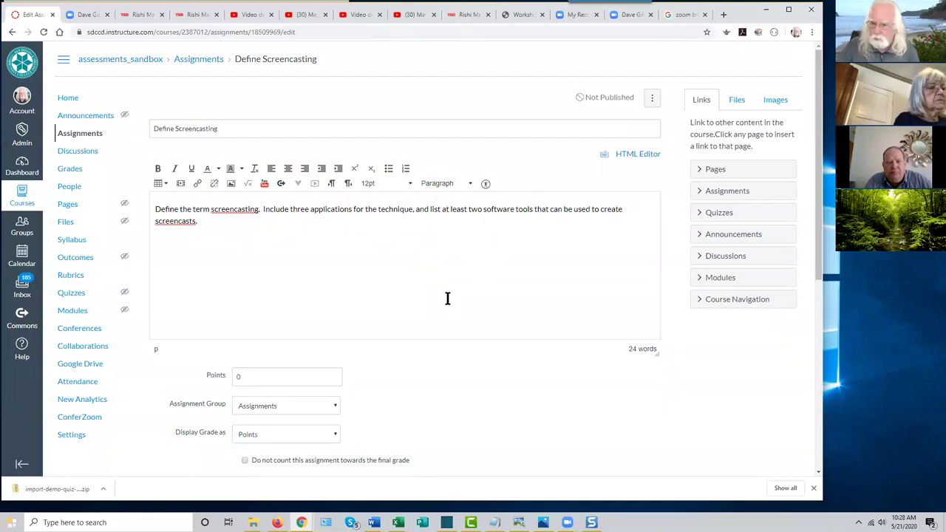
# Add a closing sentence to the description telling students to submit their assignment in the form of a Word document.
pyautogui.click(215, 224)
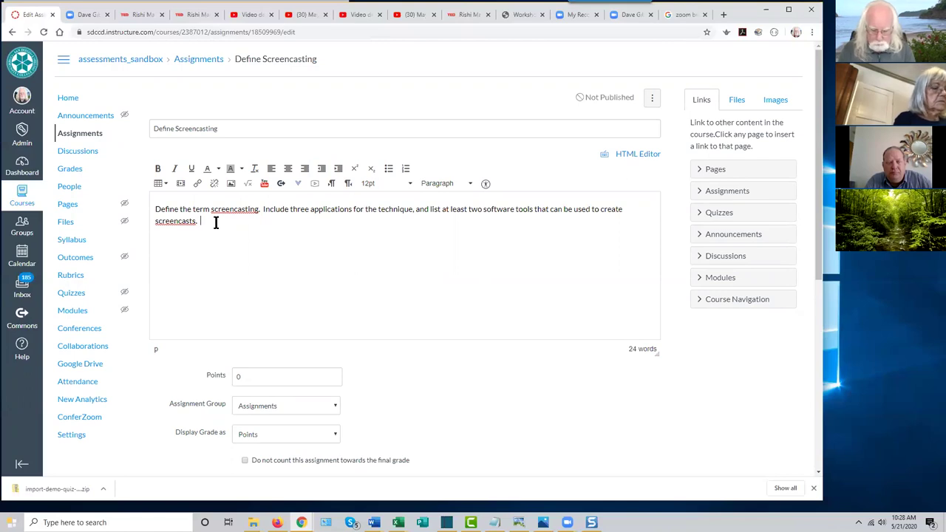
pyautogui.write('Sybit')
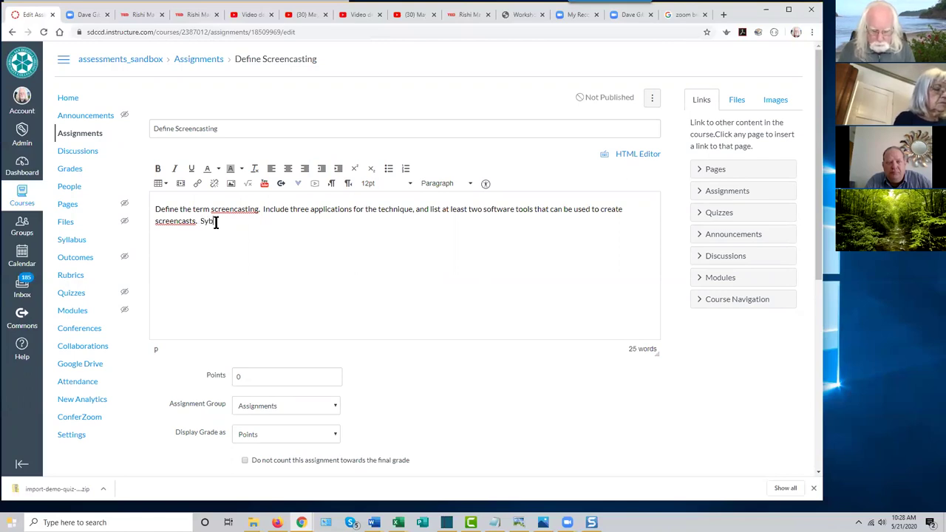
pyautogui.write(' your as')
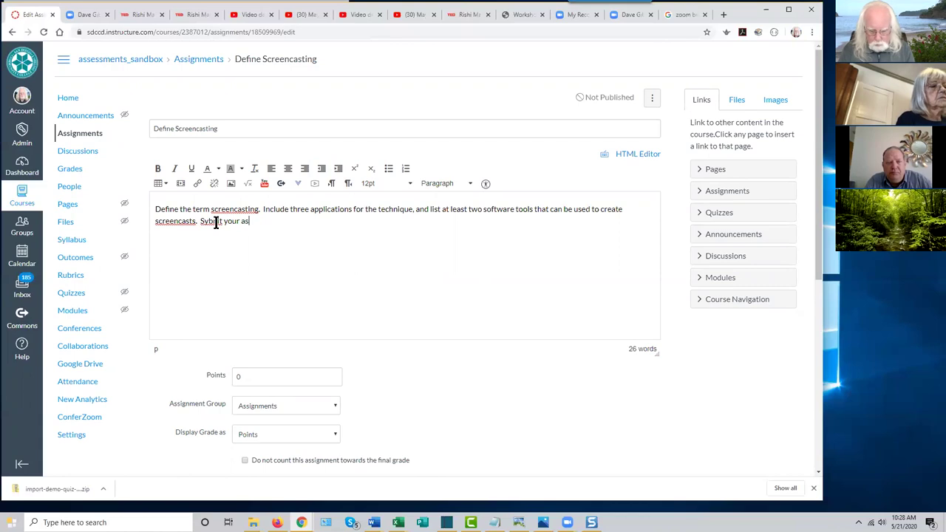
pyautogui.write('signment ')
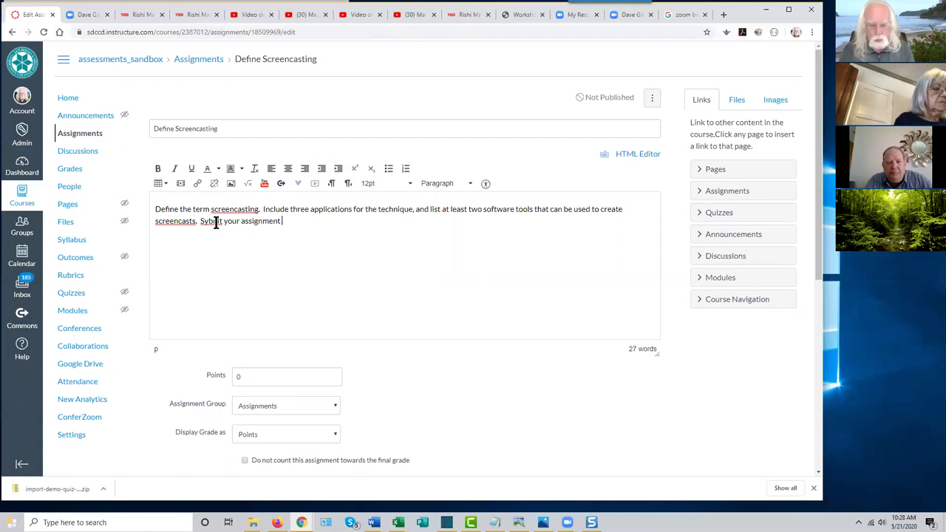
pyautogui.write('in the form')
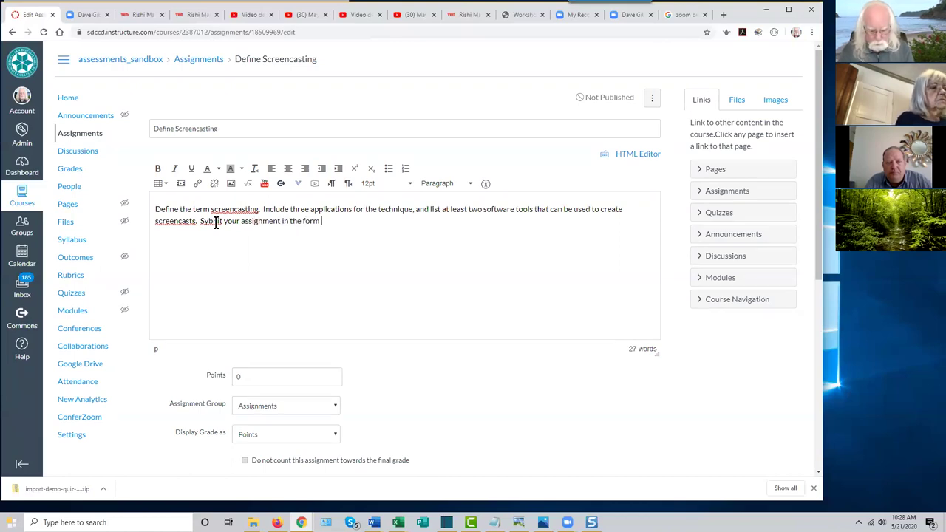
pyautogui.write(' of a W')
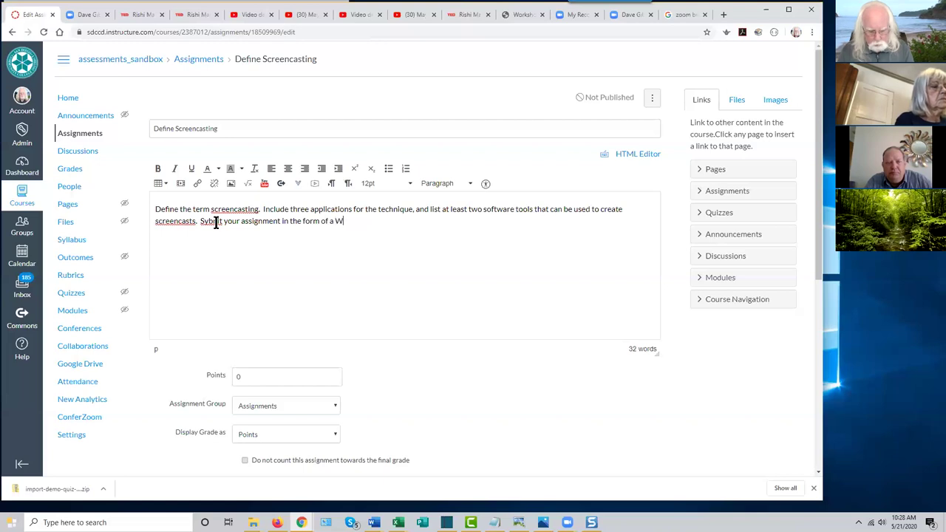
pyautogui.write('ord d')
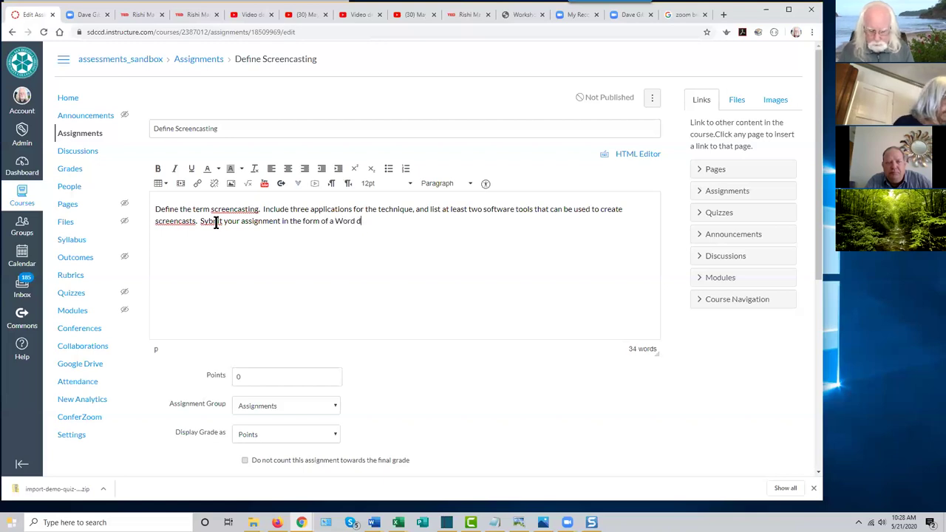
pyautogui.write('ocument.')
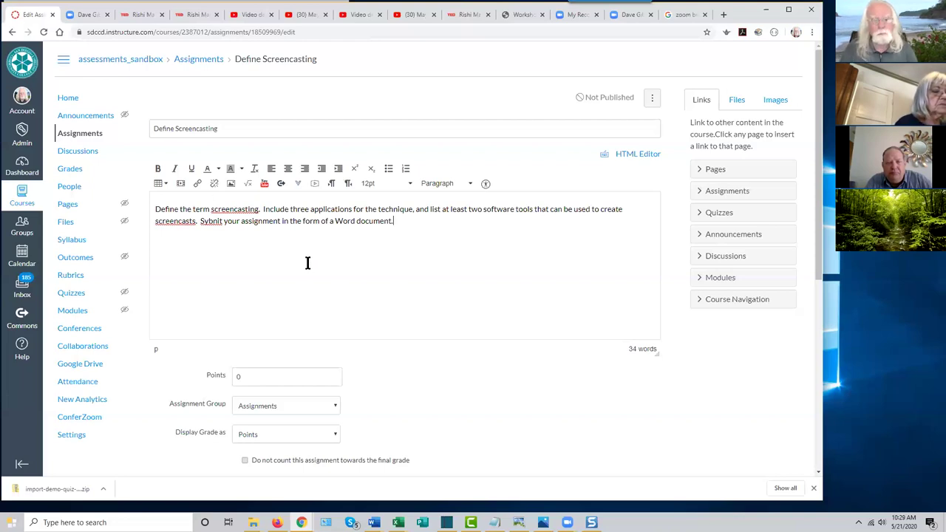
# Set the assignment's points to 10.
pyautogui.scroll(-2, 405, 307)
pyautogui.scroll(-2, 408, 319)
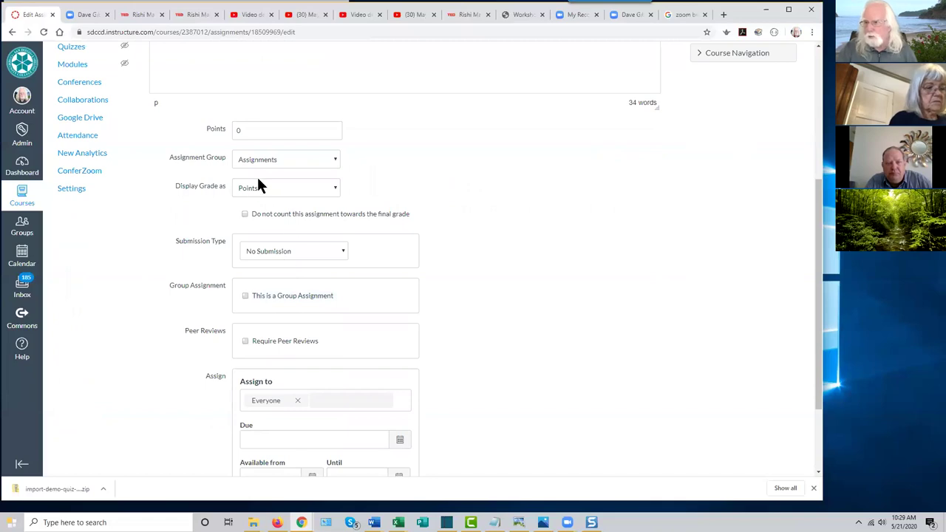
pyautogui.click(248, 130)
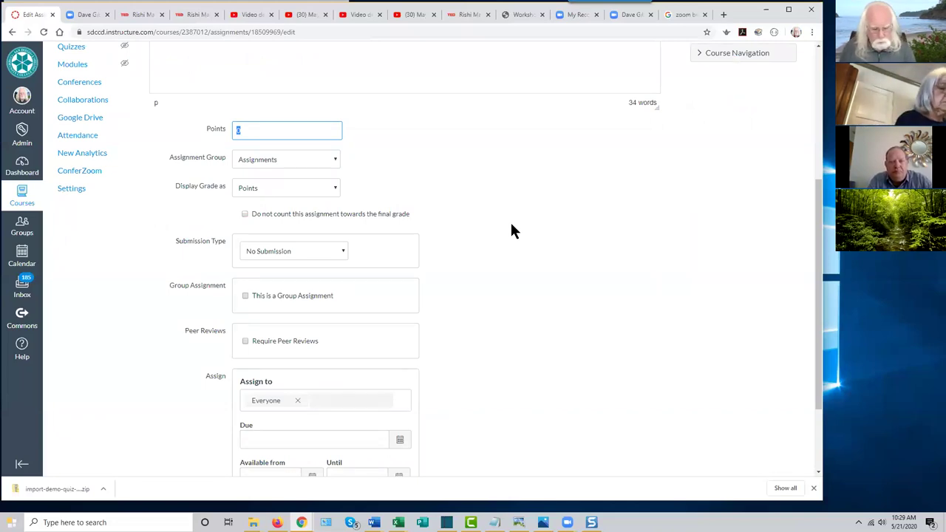
pyautogui.write('10')
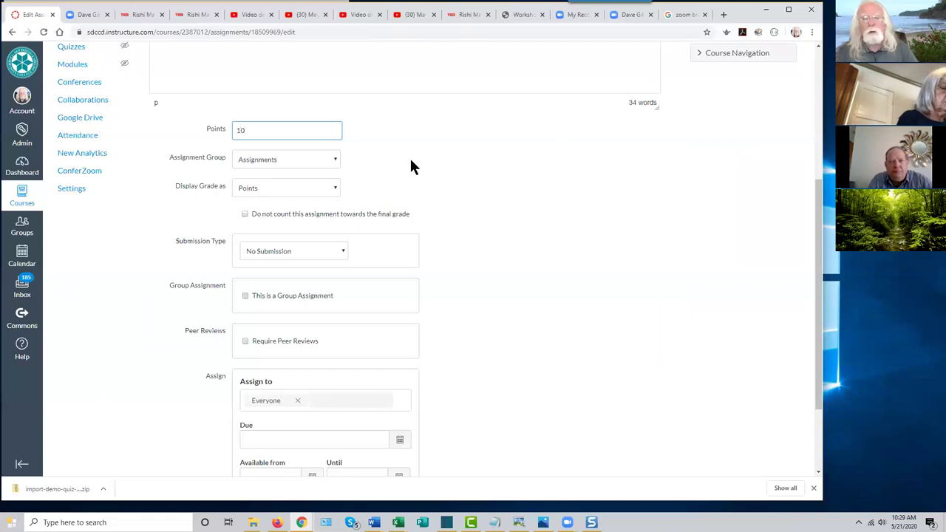
# Keep the assignment in the Assignments group and choose Points for how the grade is displayed.
pyautogui.scroll(-1, 411, 161)
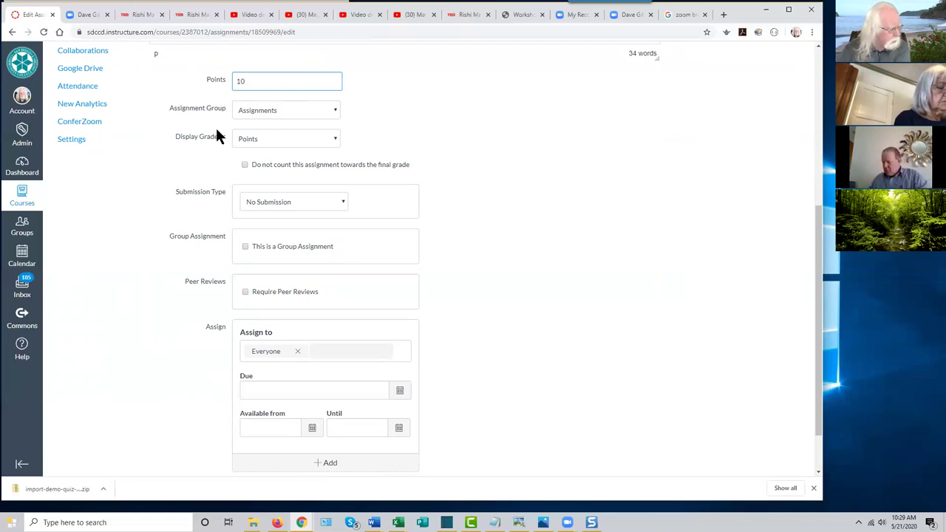
pyautogui.click(335, 111)
pyautogui.click(336, 111)
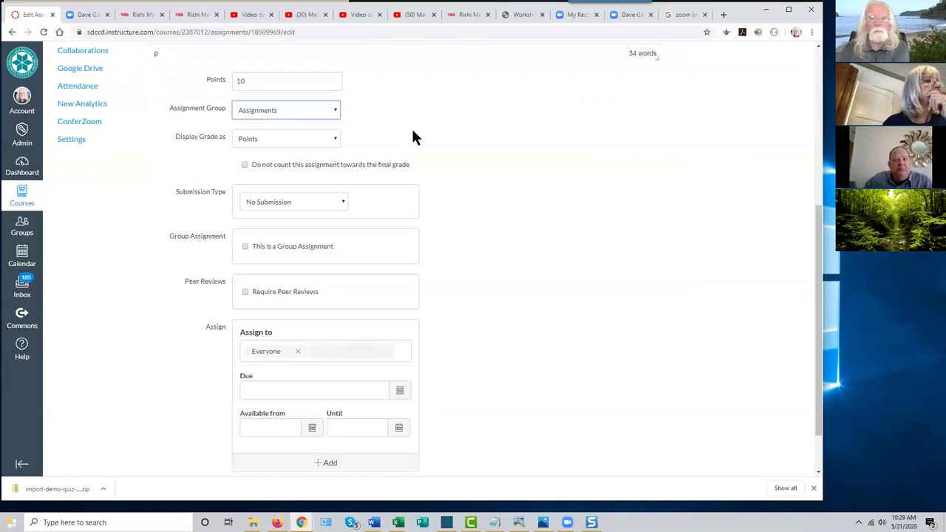
pyautogui.click(334, 139)
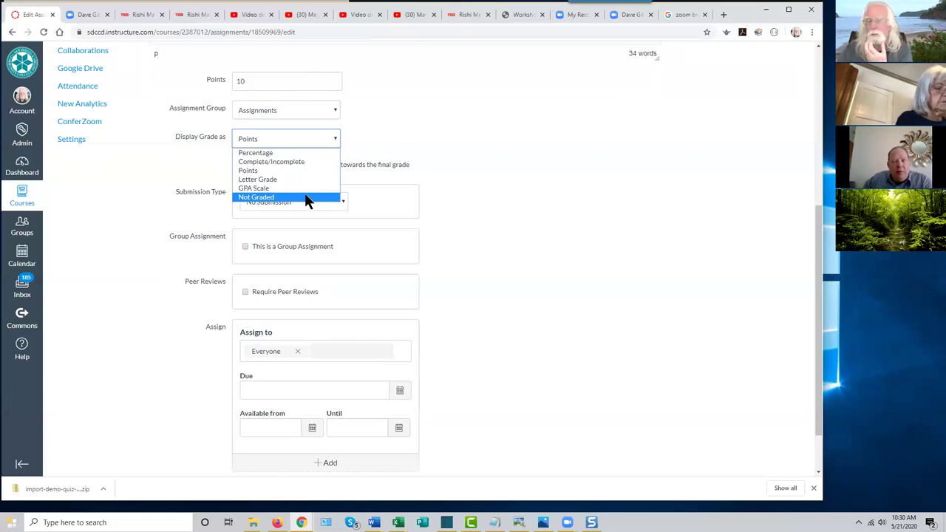
pyautogui.click(325, 170)
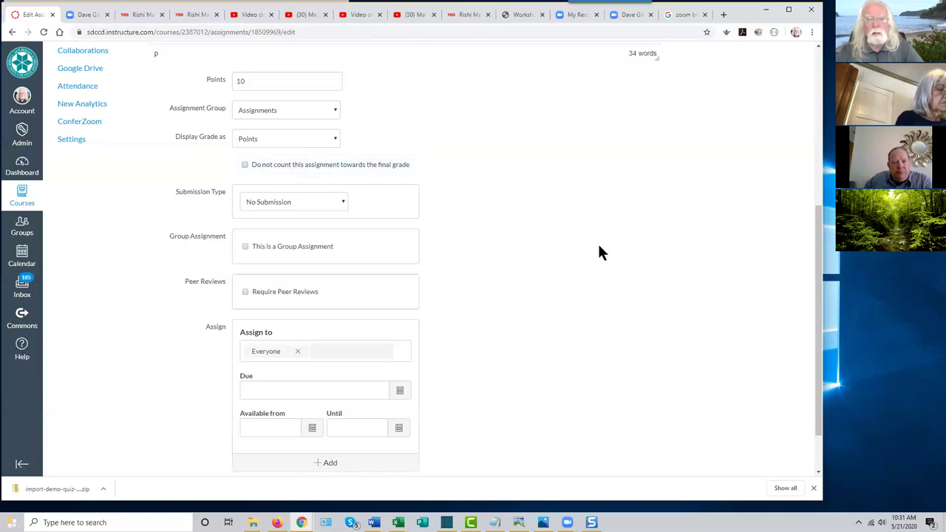
# Set the submission type to Online and allow Text Entry as an entry option.
pyautogui.scroll(-1, 597, 252)
pyautogui.scroll(2, 598, 251)
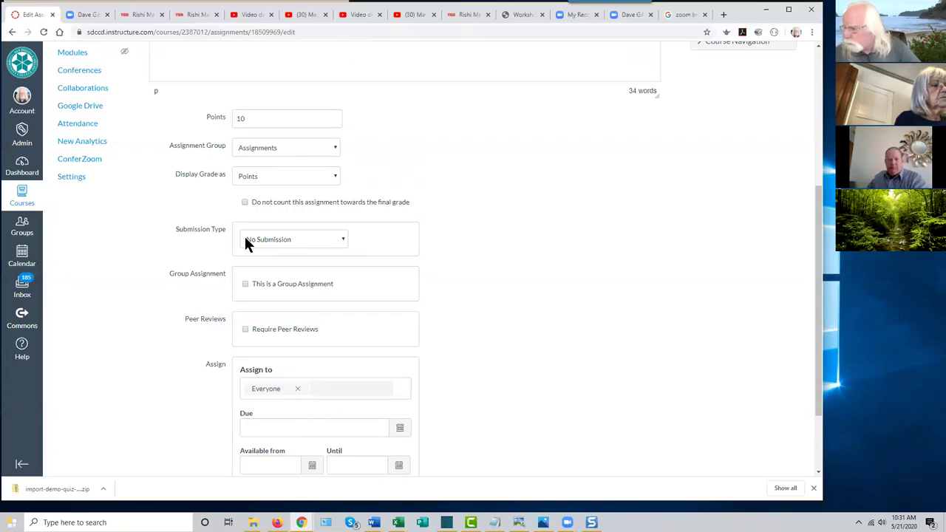
pyautogui.click(342, 235)
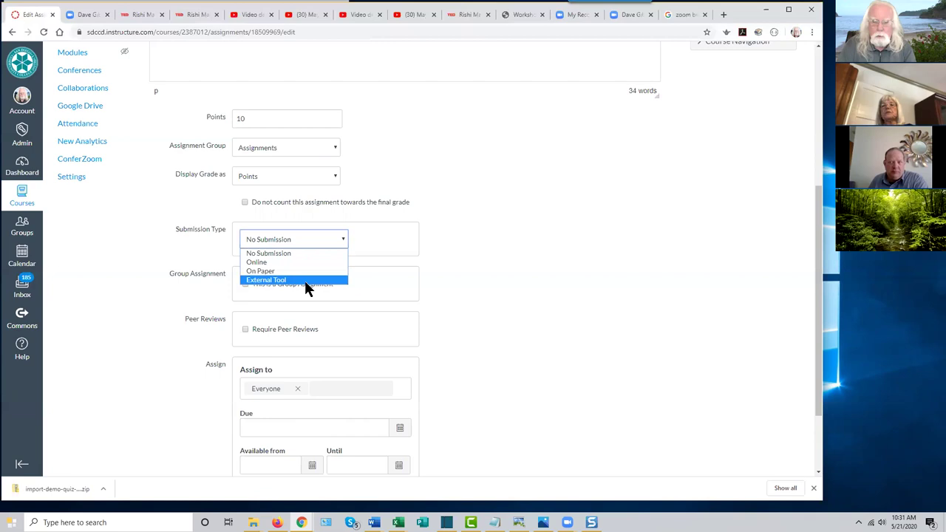
pyautogui.click(258, 262)
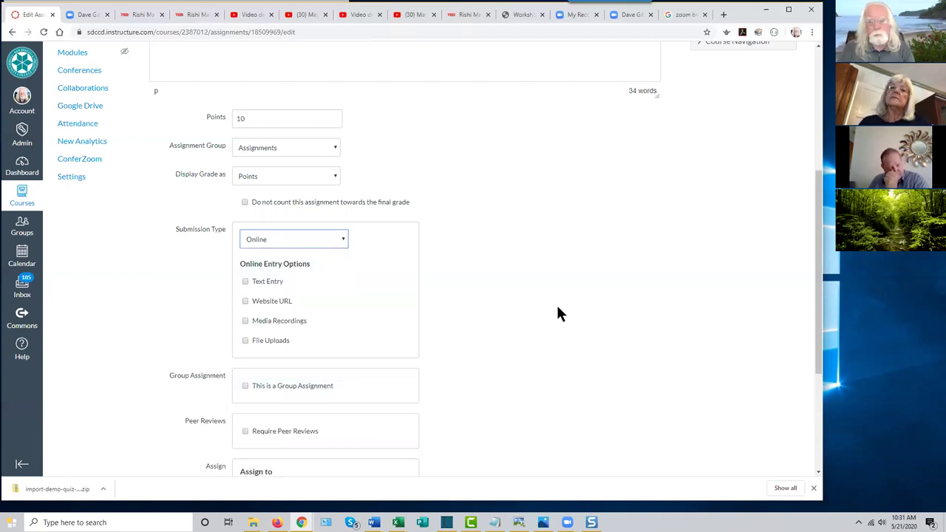
pyautogui.scroll(-2, 555, 303)
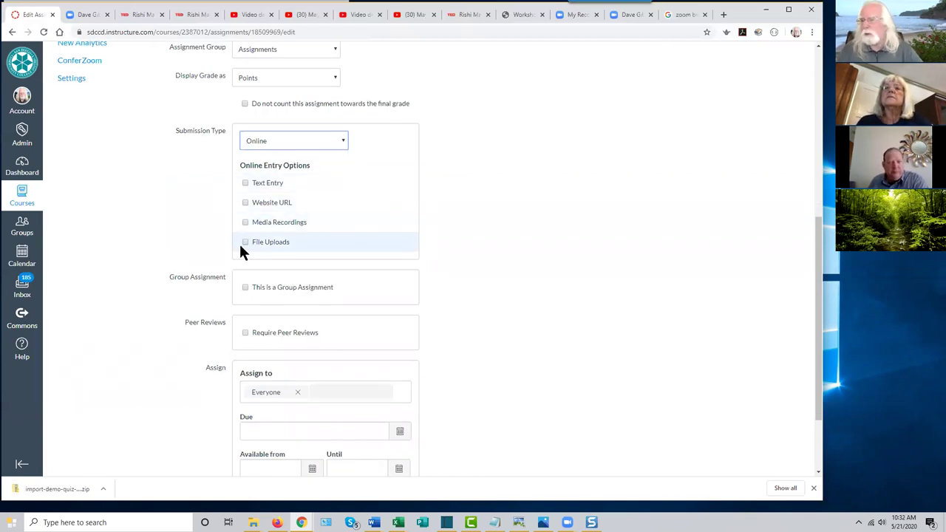
pyautogui.click(245, 184)
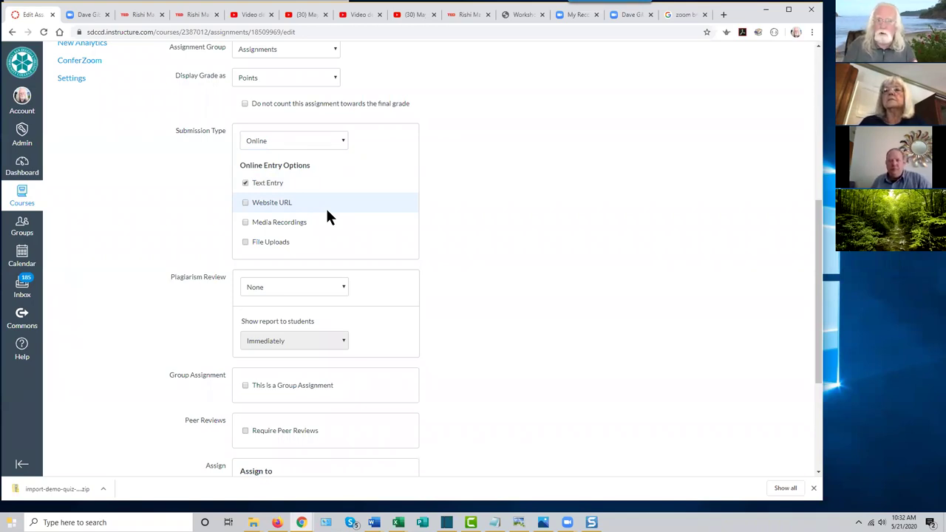
# Allow File Uploads for the online submission and turn off Text Entry.
pyautogui.scroll(5, 326, 214)
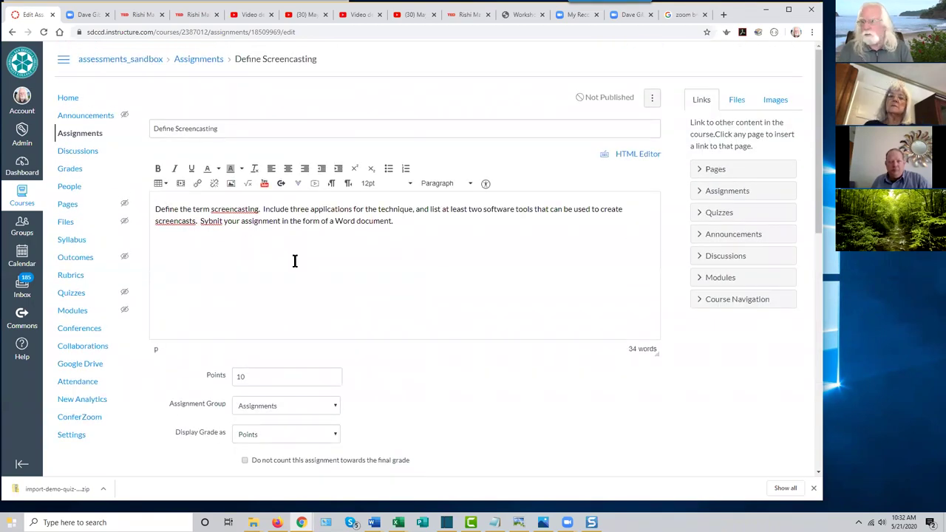
pyautogui.scroll(-5, 366, 266)
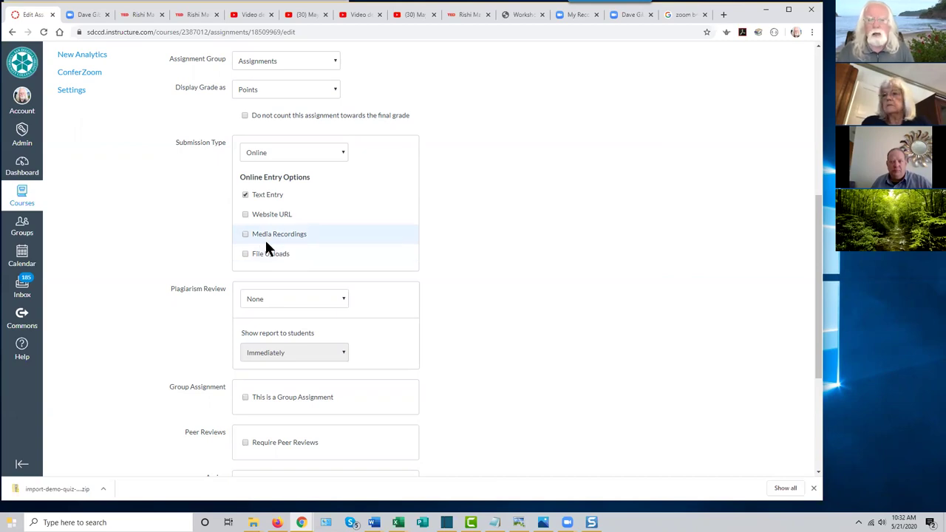
pyautogui.click(245, 256)
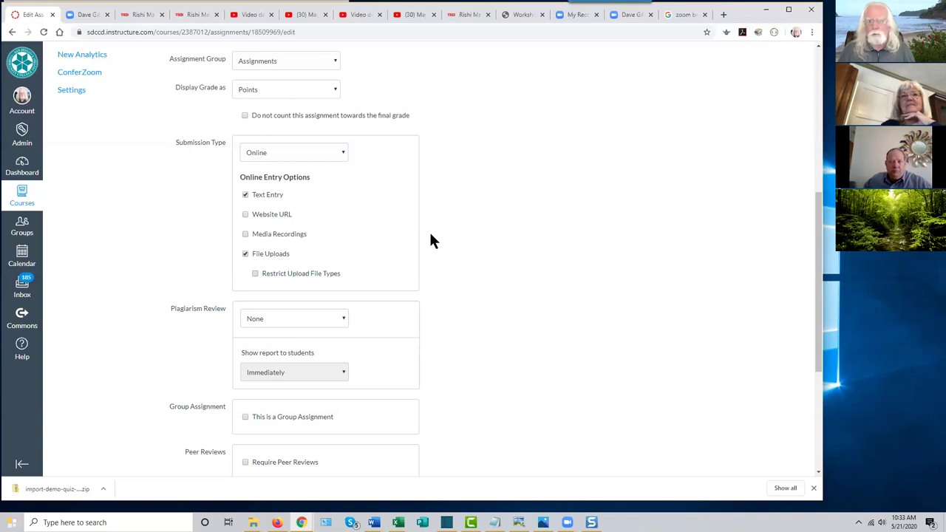
pyautogui.click(245, 195)
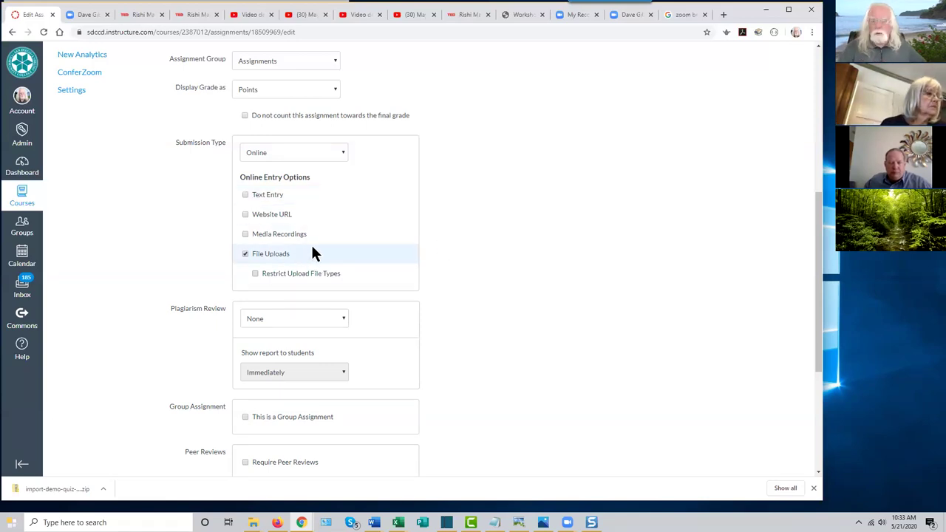
# Correct the misspelled first word of the description's last sentence to "Submit".
pyautogui.scroll(5, 495, 175)
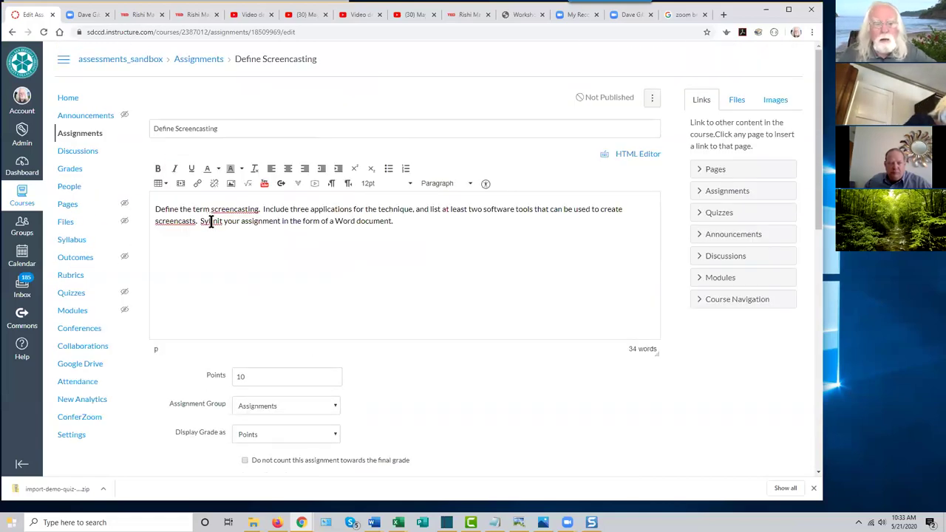
pyautogui.rightClick(210, 221)
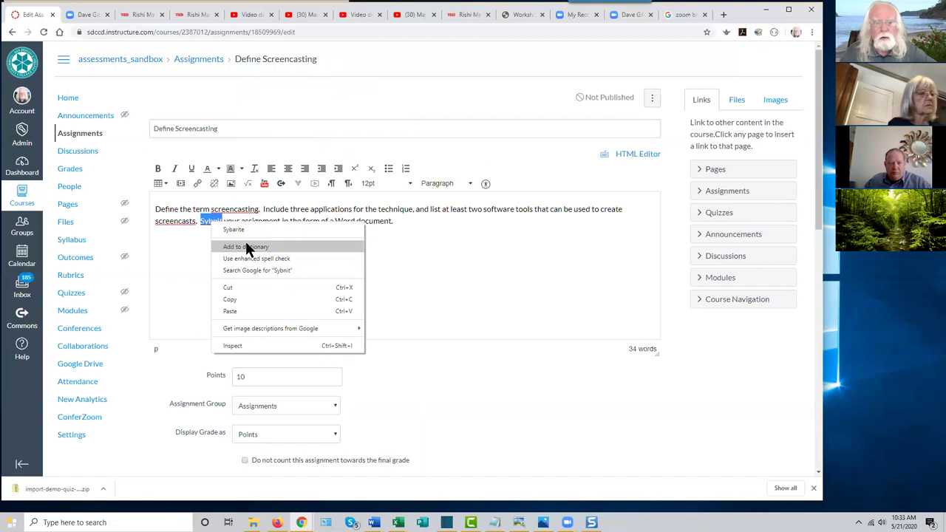
pyautogui.click(212, 220)
pyautogui.write('Submit')
pyautogui.doubleClick(206, 222)
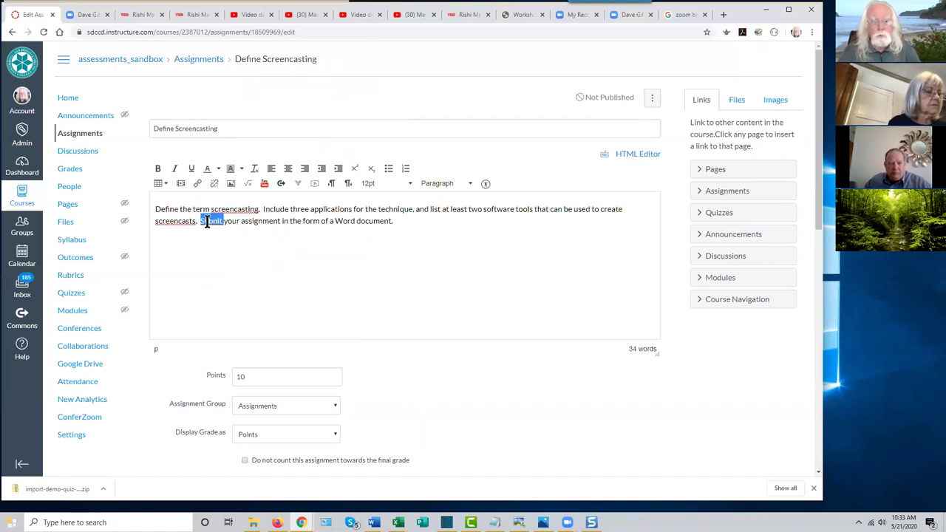
pyautogui.write('Submit')
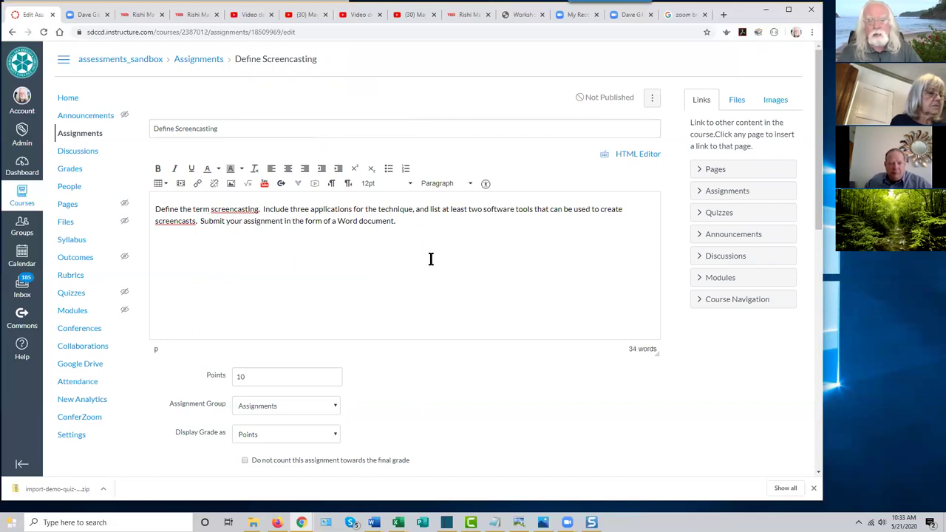
# Restrict the upload file types for the online submission to .doc,.docx.
pyautogui.scroll(-4, 431, 262)
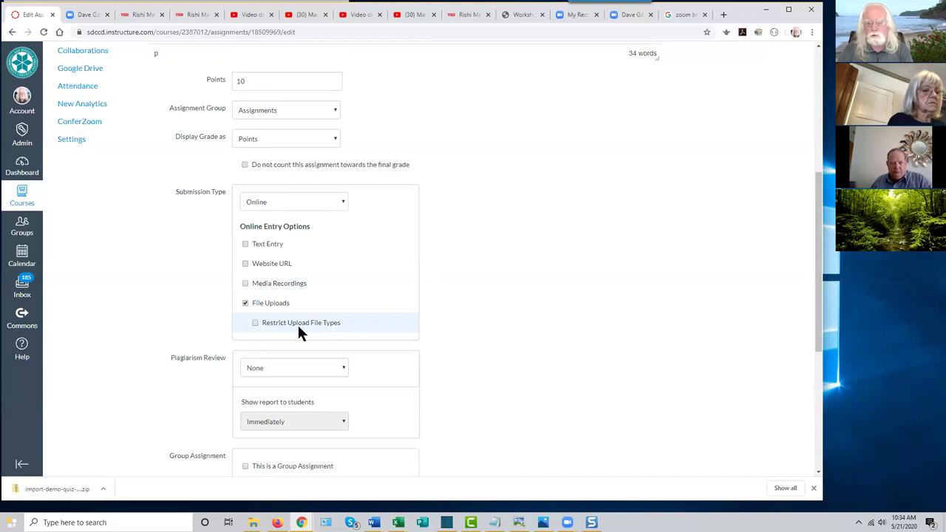
pyautogui.click(255, 323)
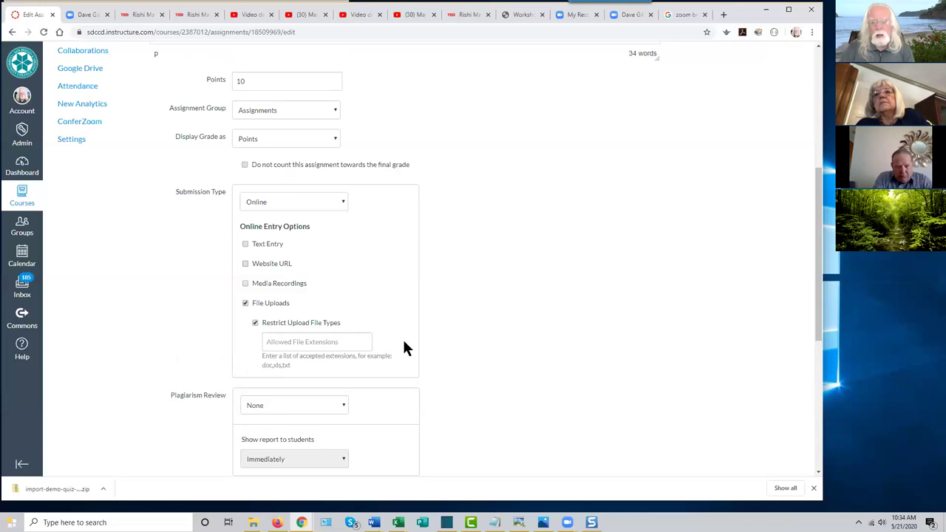
pyautogui.click(277, 342)
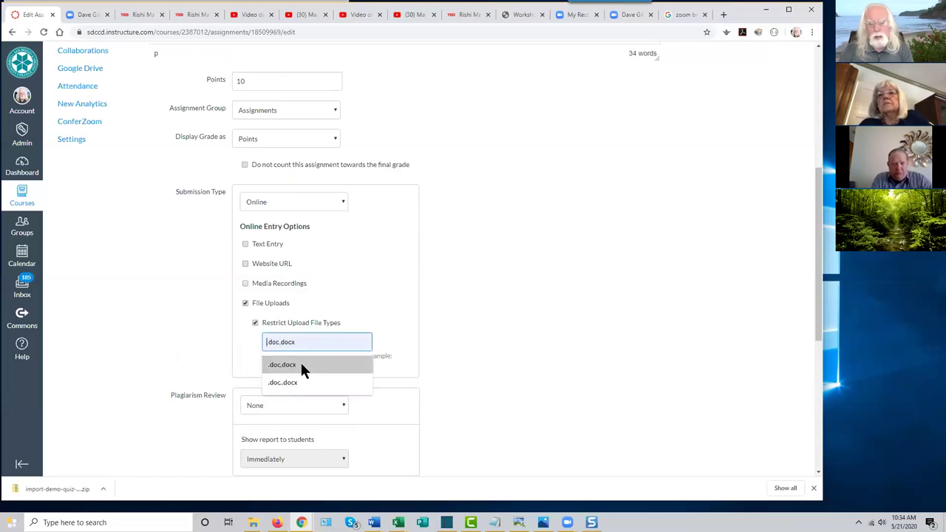
pyautogui.write('.doc')
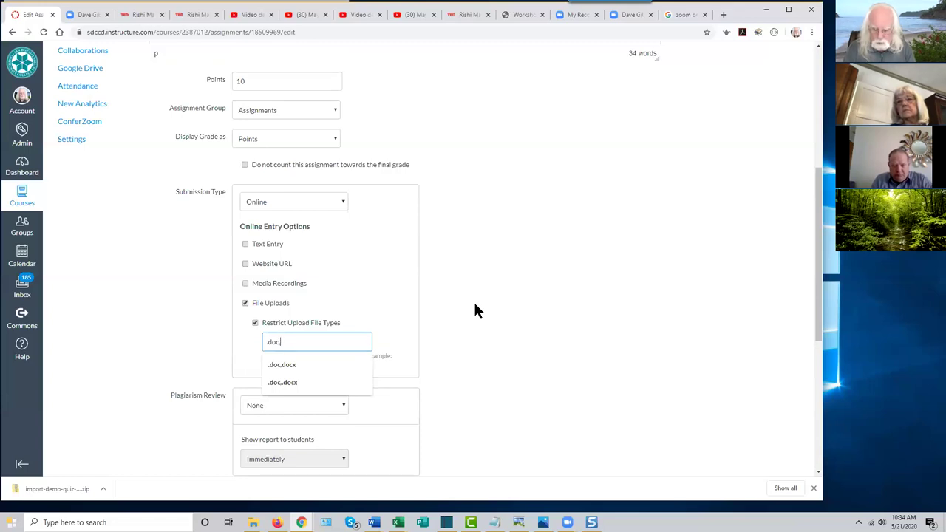
pyautogui.write(',.docx')
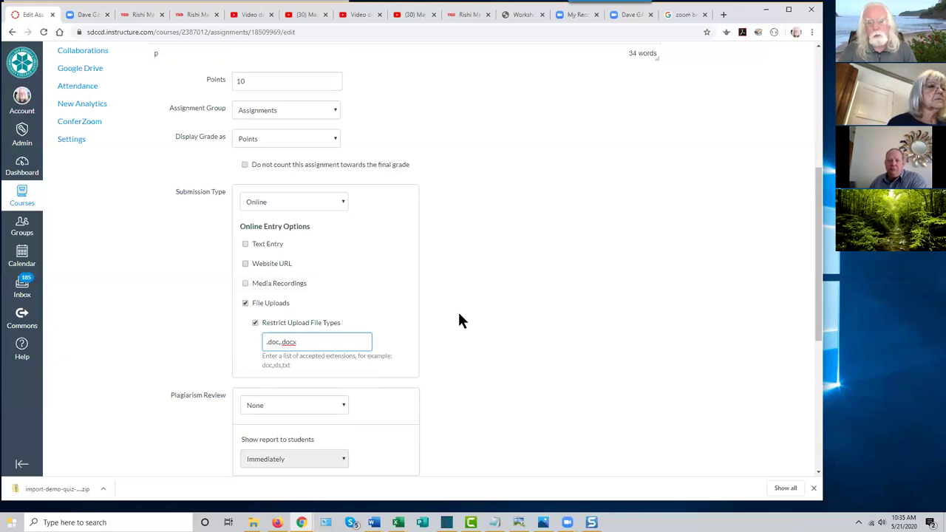
# Set the plagiarism review to Unicheck (SDCCD) and turn off adding submissions to the Institutional Library.
pyautogui.scroll(-2, 459, 319)
pyautogui.scroll(-1, 459, 321)
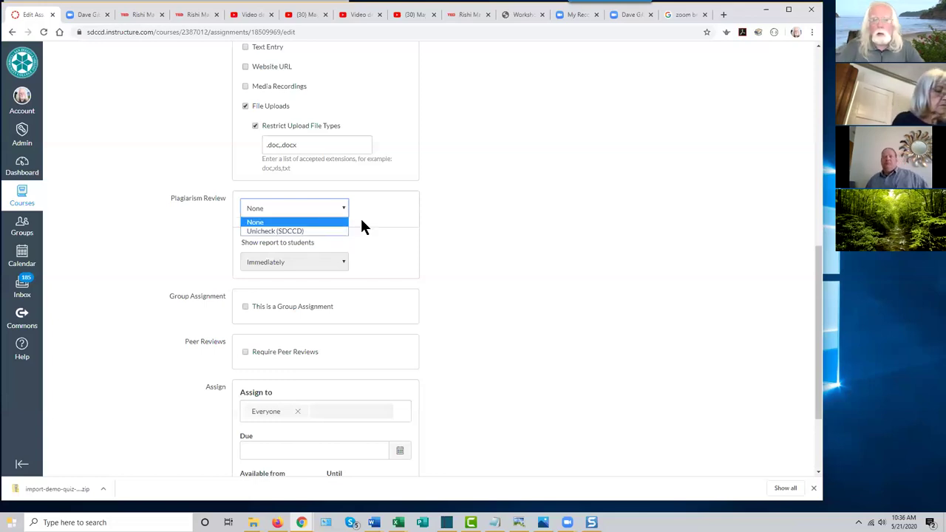
pyautogui.click(487, 218)
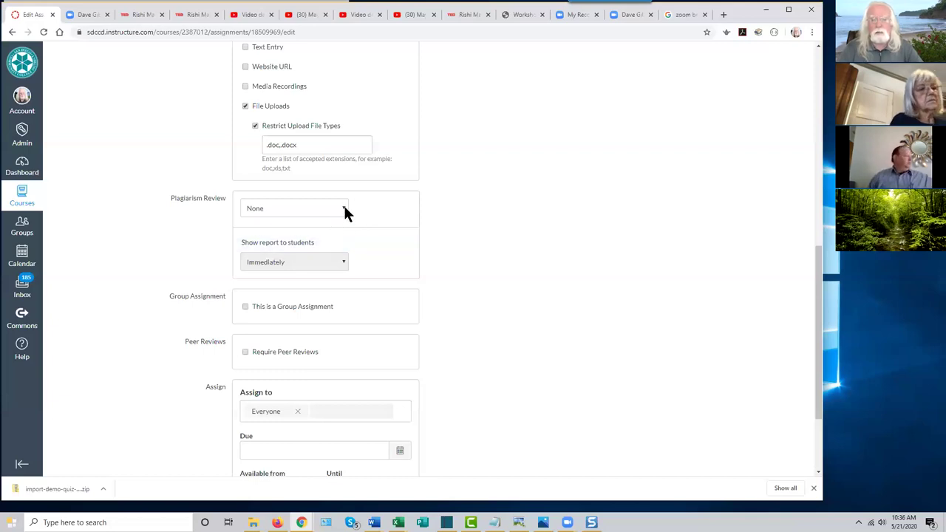
pyautogui.click(344, 211)
pyautogui.click(314, 233)
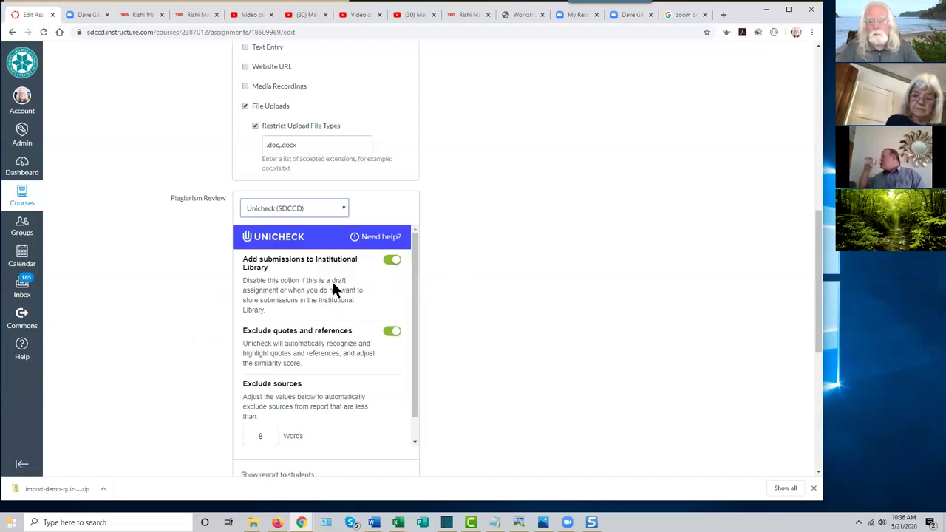
pyautogui.scroll(-1, 368, 324)
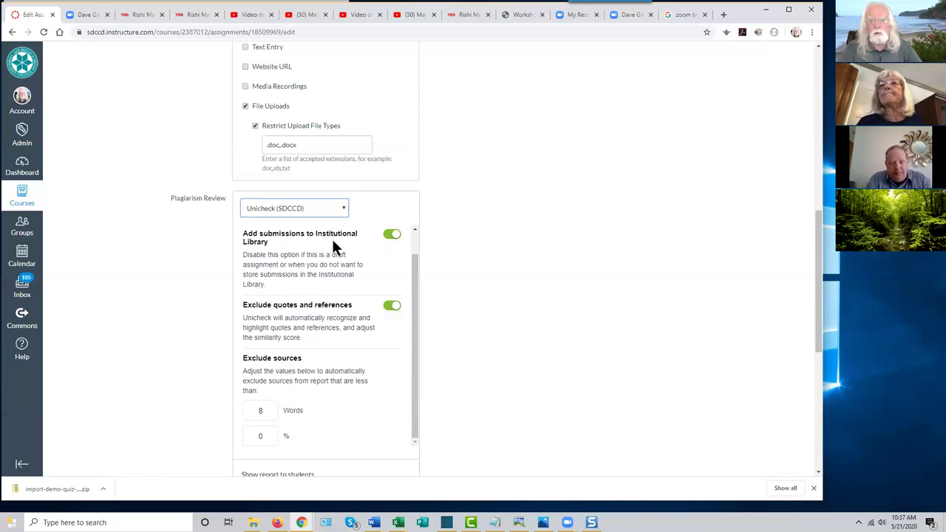
pyautogui.click(391, 235)
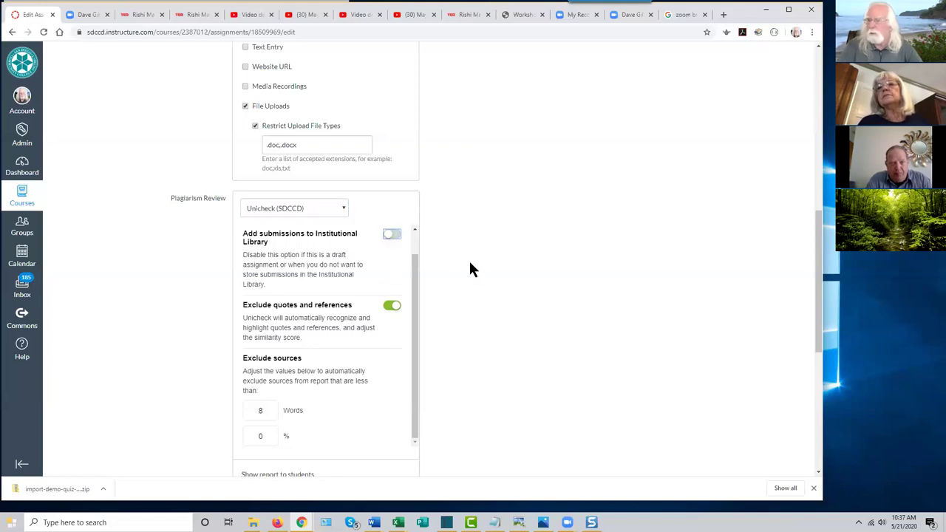
# Check the timing options for showing the plagiarism report to students and keep Immediately.
pyautogui.scroll(-2, 452, 319)
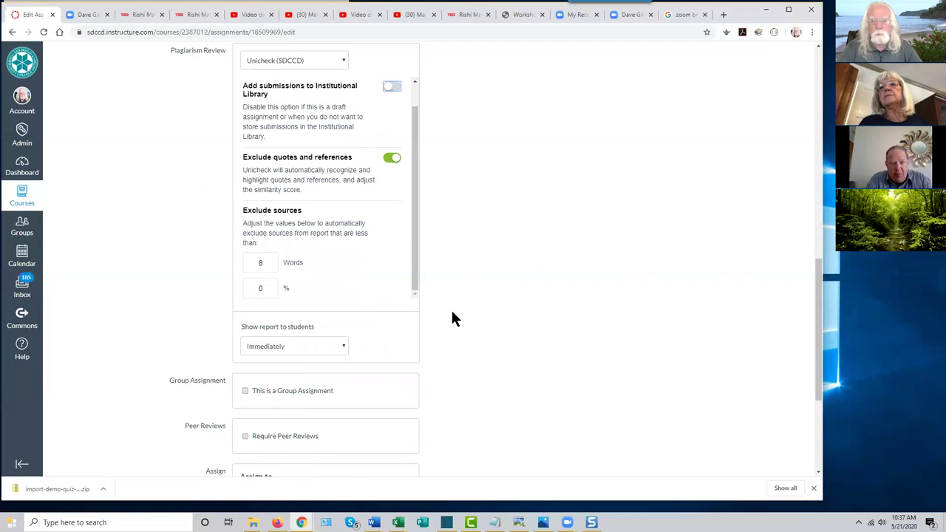
pyautogui.scroll(-1, 453, 317)
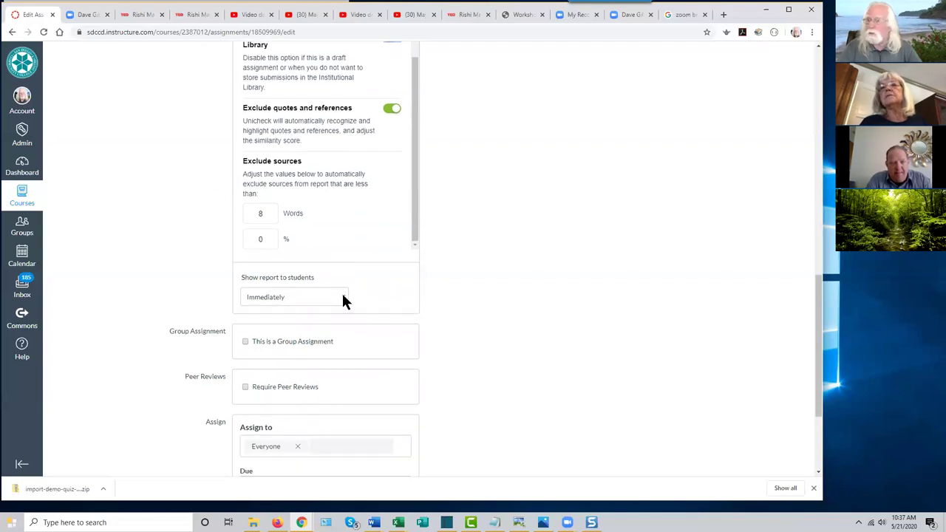
pyautogui.click(342, 296)
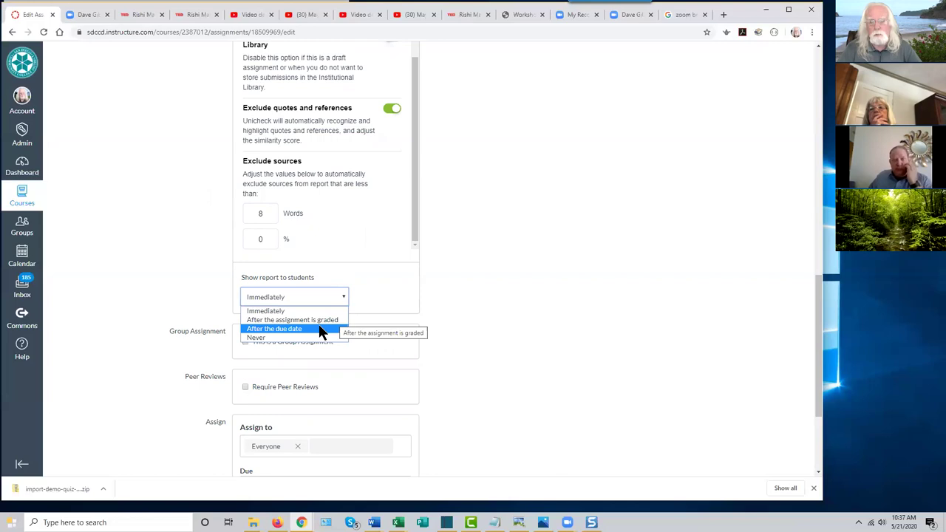
pyautogui.click(398, 323)
# Try requiring automatically assigned peer reviews for the assignment, and turn the peer review requirement back off.
pyautogui.scroll(-2, 538, 326)
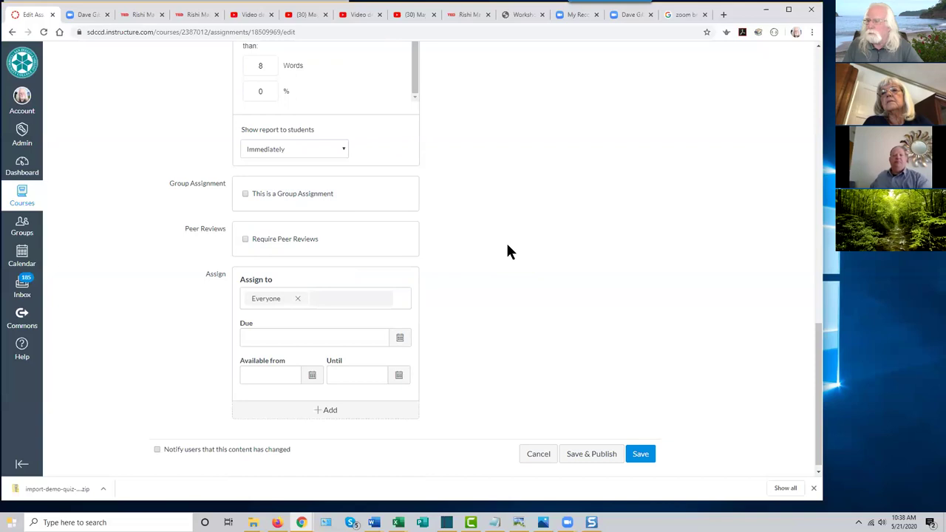
pyautogui.click(245, 240)
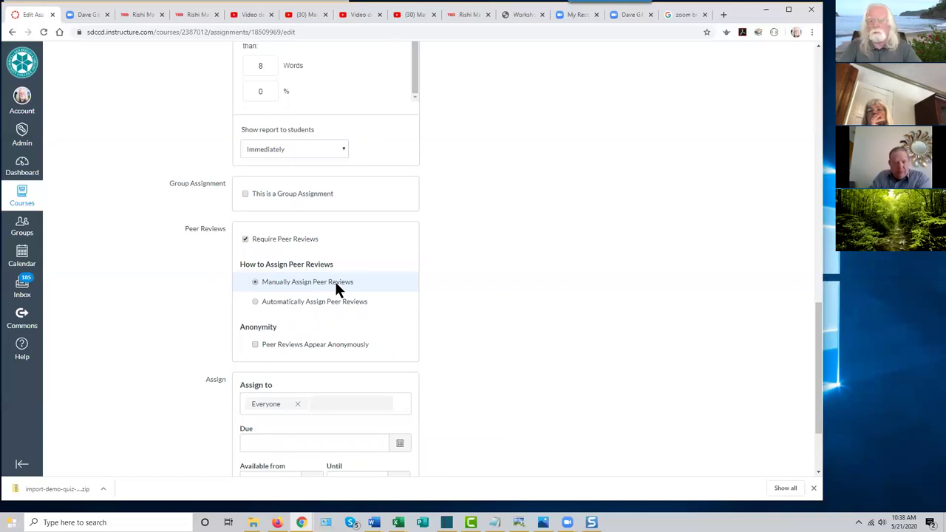
pyautogui.click(255, 303)
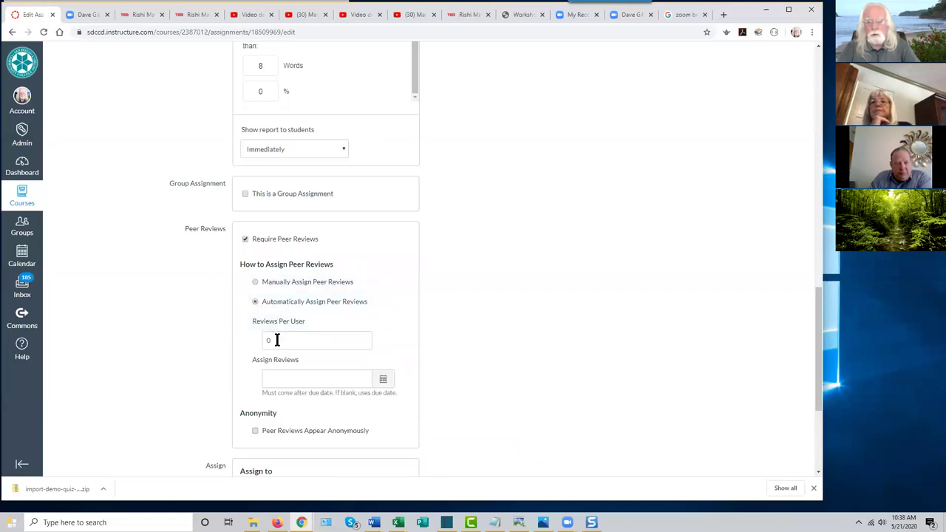
pyautogui.scroll(-2, 492, 338)
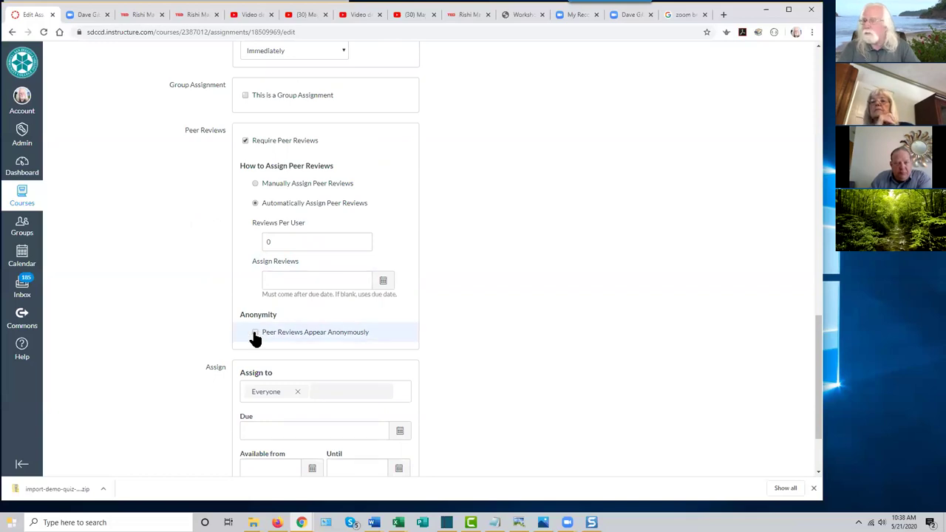
pyautogui.click(245, 141)
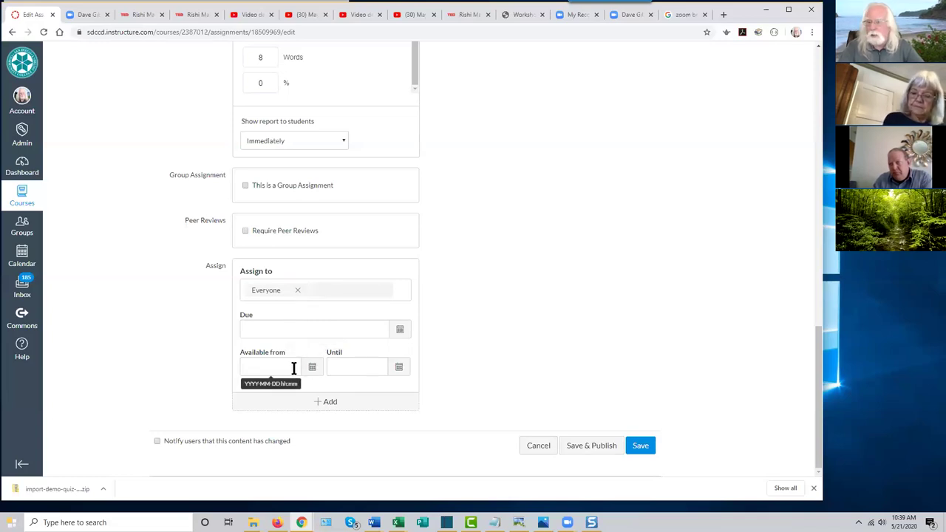
# Set the assignment's due date for everyone to May 31 11:59pm.
pyautogui.click(400, 330)
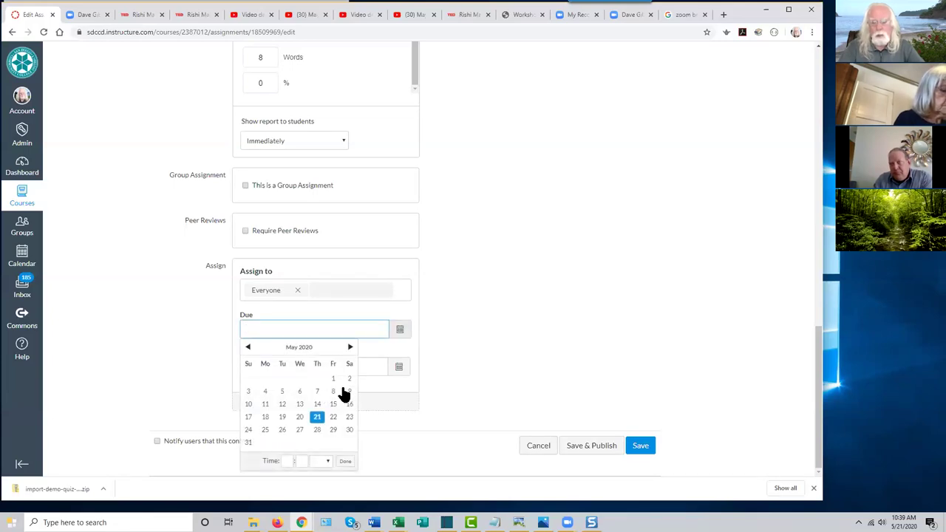
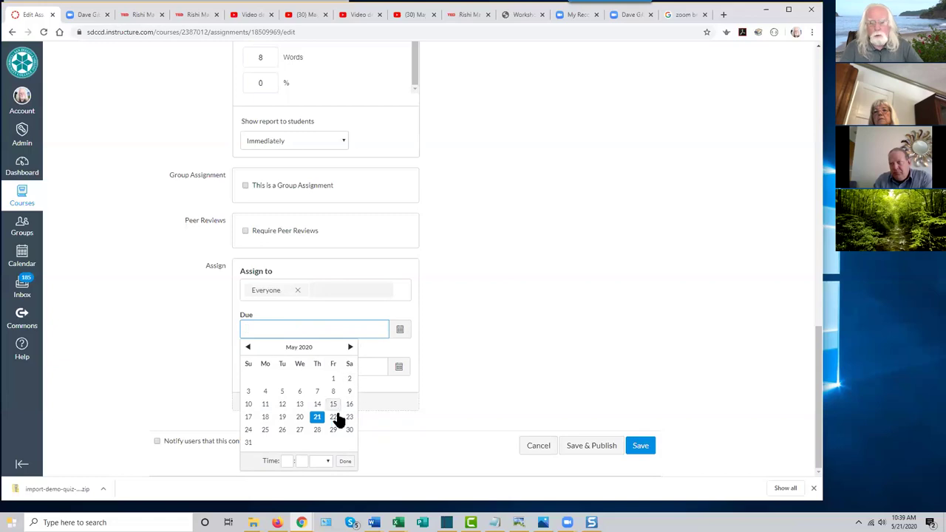
pyautogui.click(248, 442)
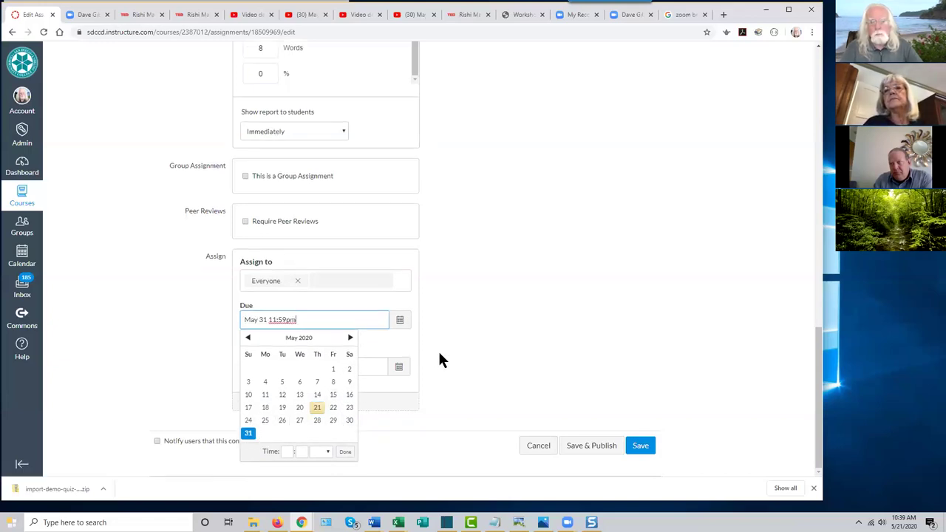
pyautogui.click(277, 320)
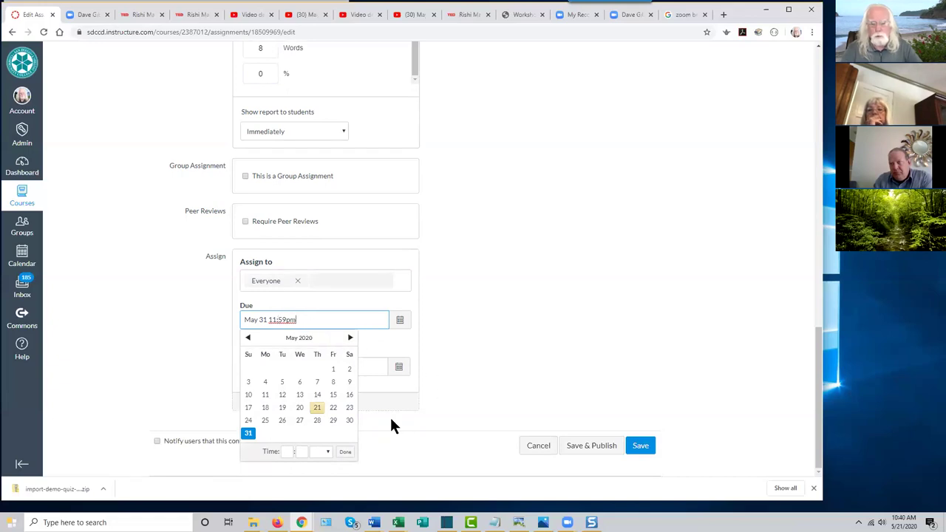
pyautogui.click(310, 455)
pyautogui.click(325, 452)
pyautogui.click(328, 456)
pyautogui.click(342, 452)
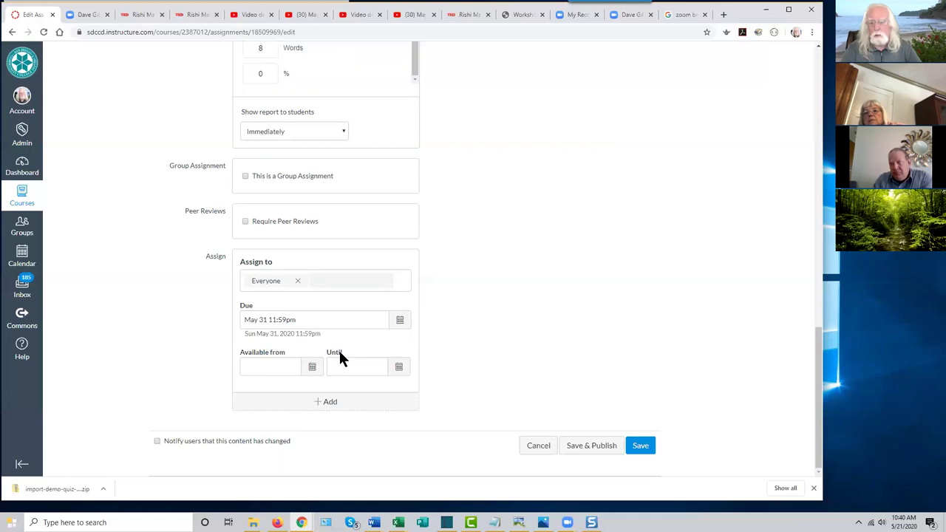
# Set the assignment's Until availability date to May 31 11:59pm, leaving Available from blank.
pyautogui.click(399, 368)
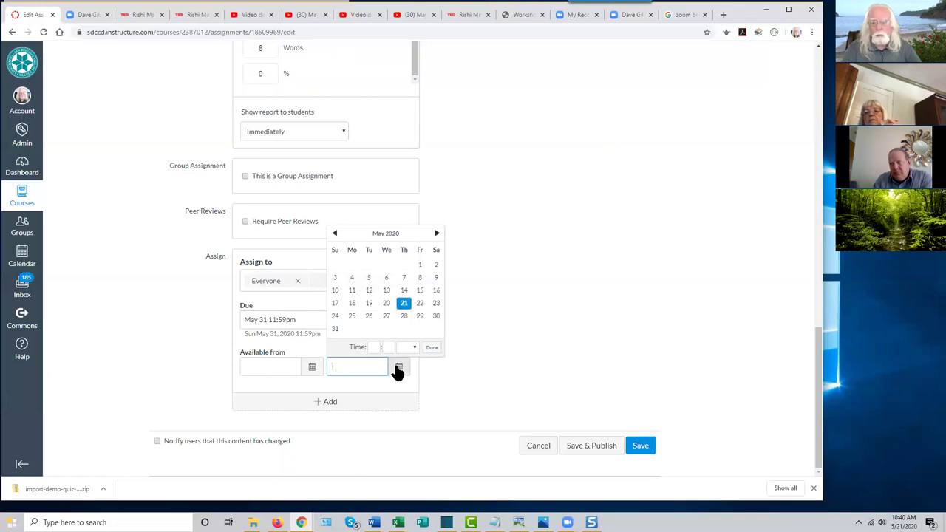
pyautogui.click(335, 330)
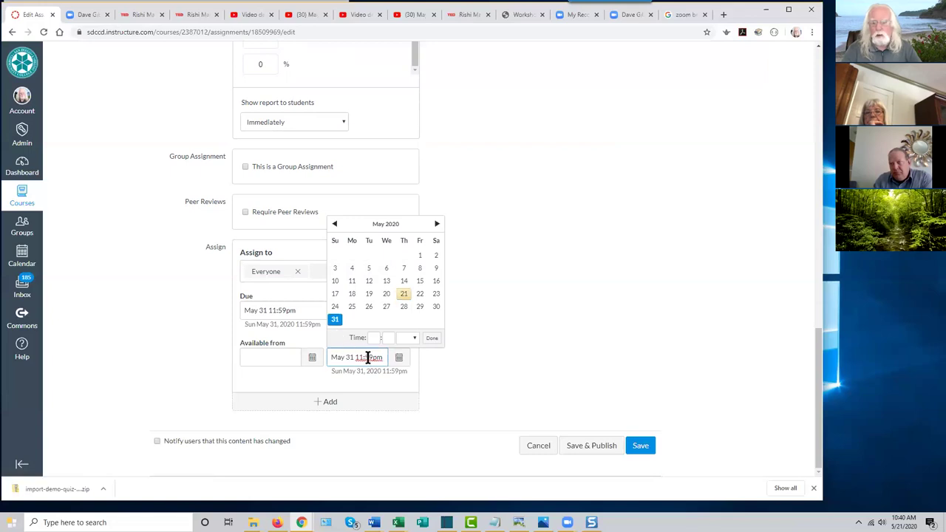
pyautogui.click(527, 325)
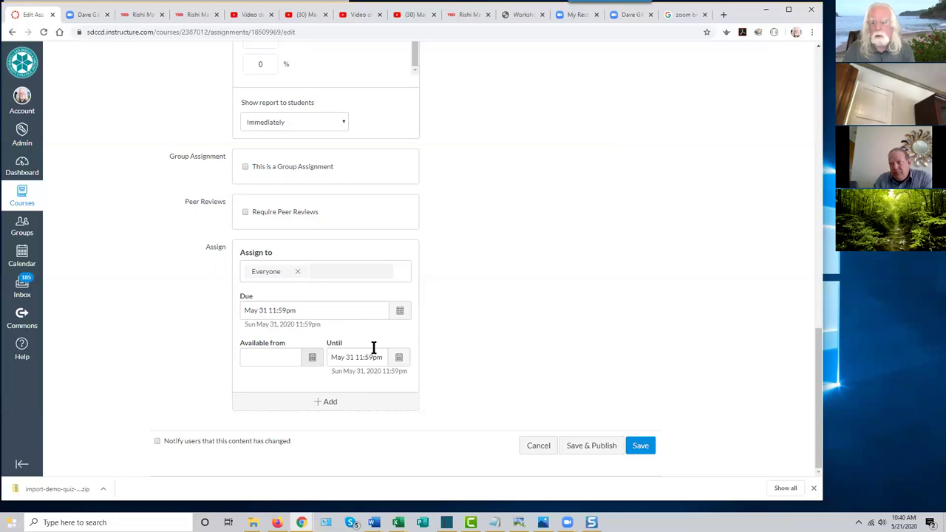
# Review the Define Screencasting assignment's settings, and save and publish it.
pyautogui.scroll(2, 525, 321)
pyautogui.scroll(7, 526, 325)
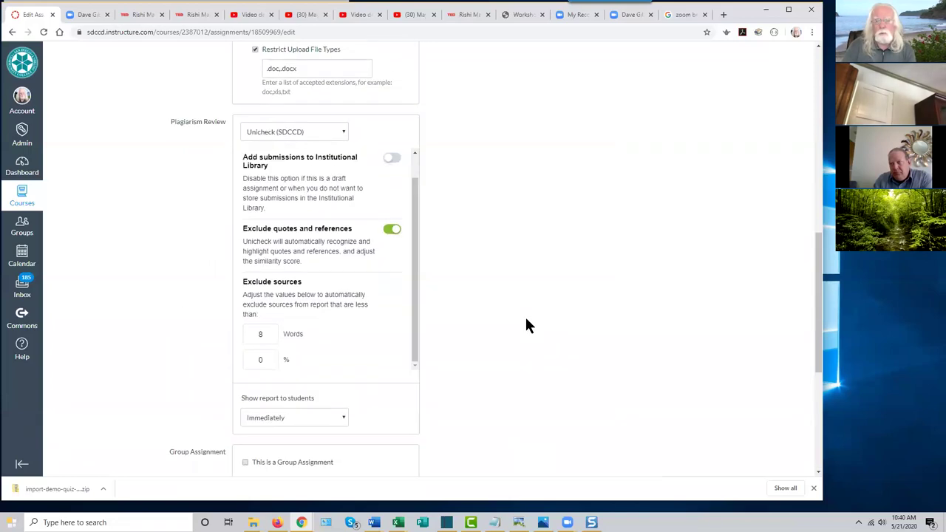
pyautogui.scroll(-2, 526, 325)
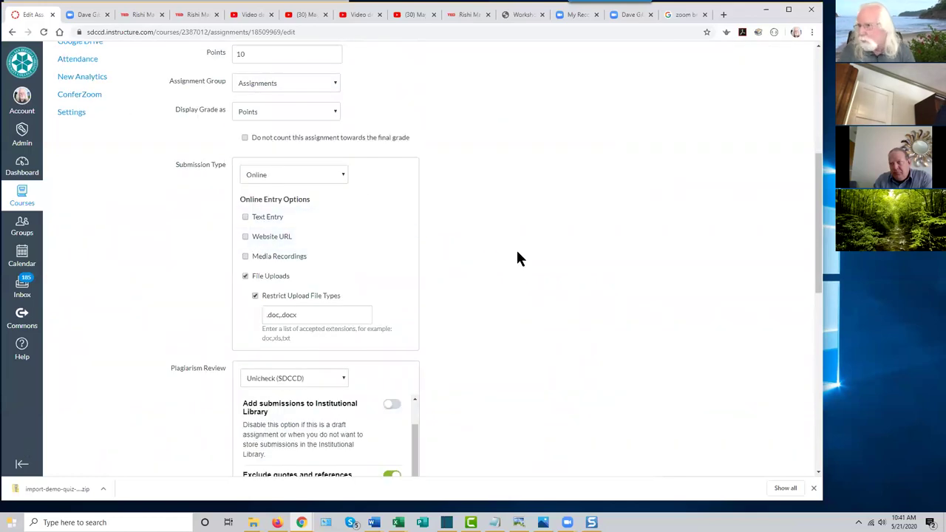
pyautogui.scroll(-4, 514, 259)
pyautogui.scroll(-4, 515, 264)
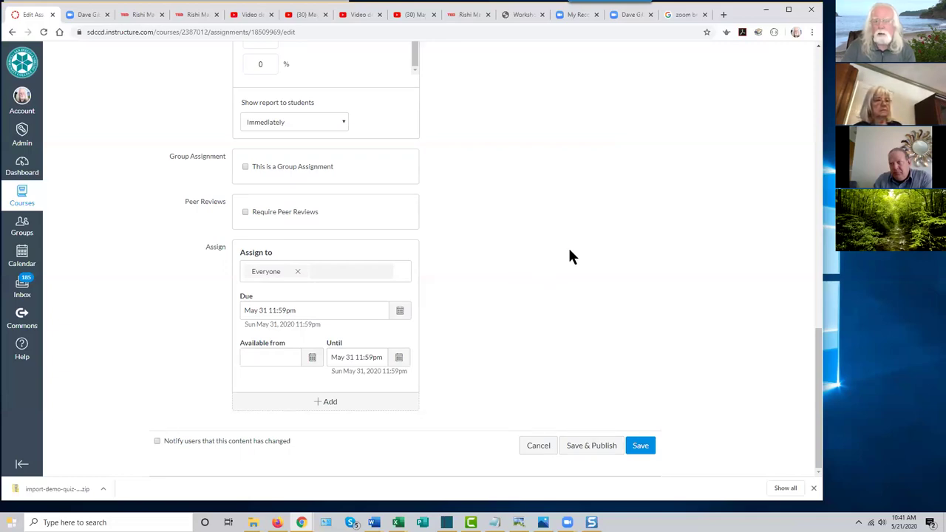
pyautogui.click(591, 446)
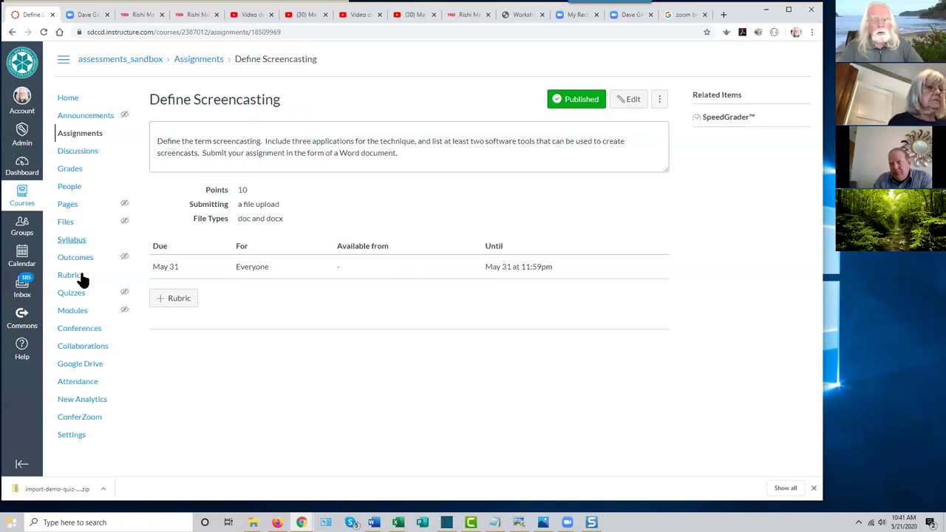
# Check the published assignment in Modules and on the home page in Student View, leave Student View, and return to Modules.
pyautogui.click(80, 313)
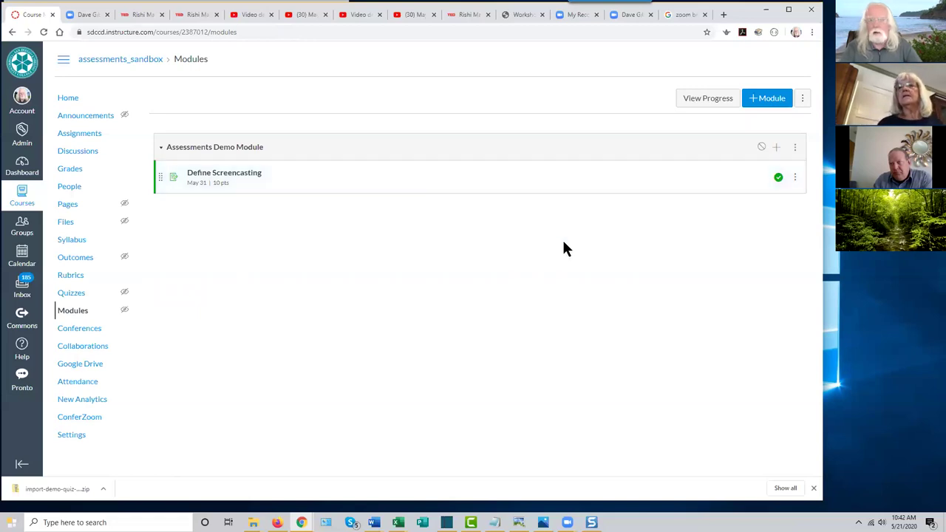
pyautogui.click(68, 99)
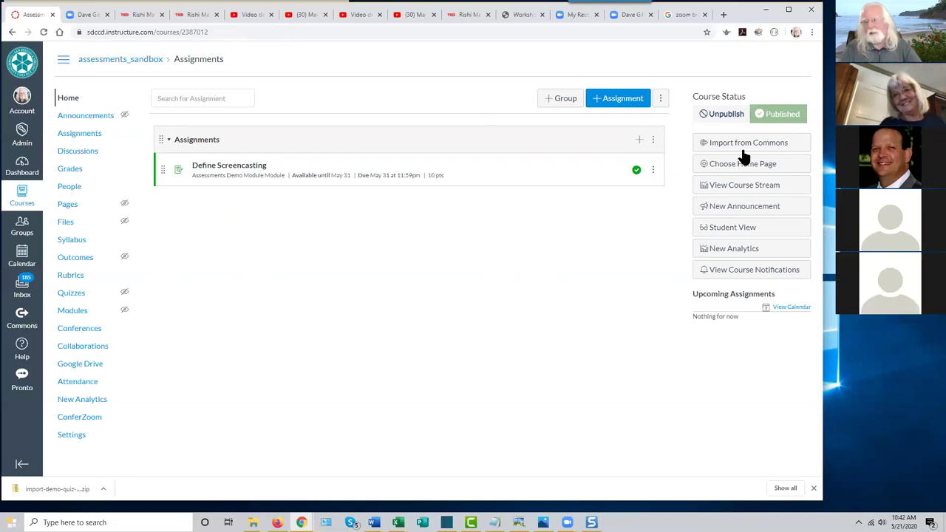
pyautogui.click(735, 233)
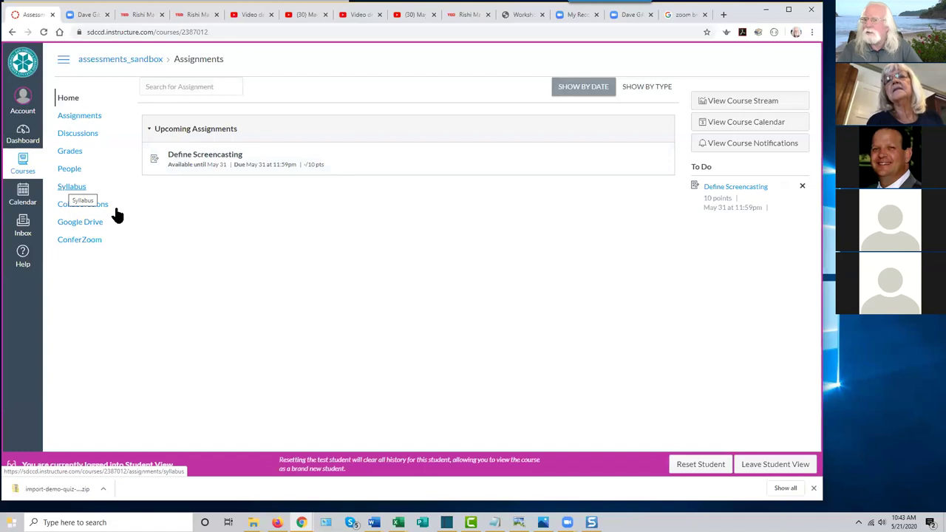
pyautogui.click(768, 467)
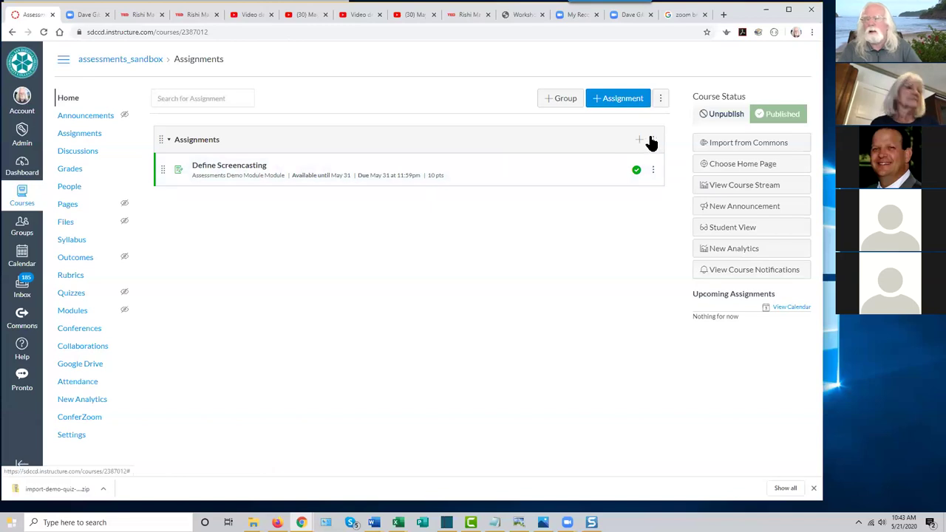
pyautogui.click(74, 315)
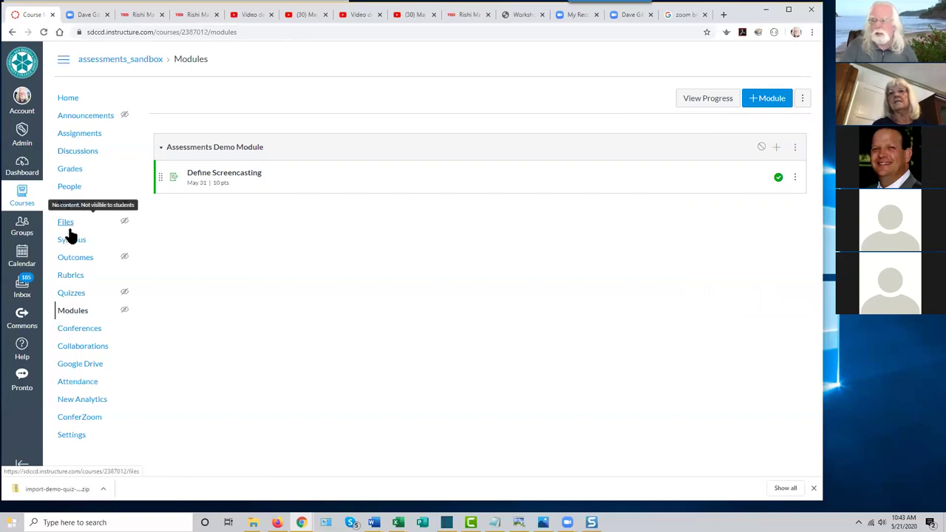
# Publish the Assessments Demo Module, and open its Define Screencasting assignment from Modules in Student View.
pyautogui.click(759, 147)
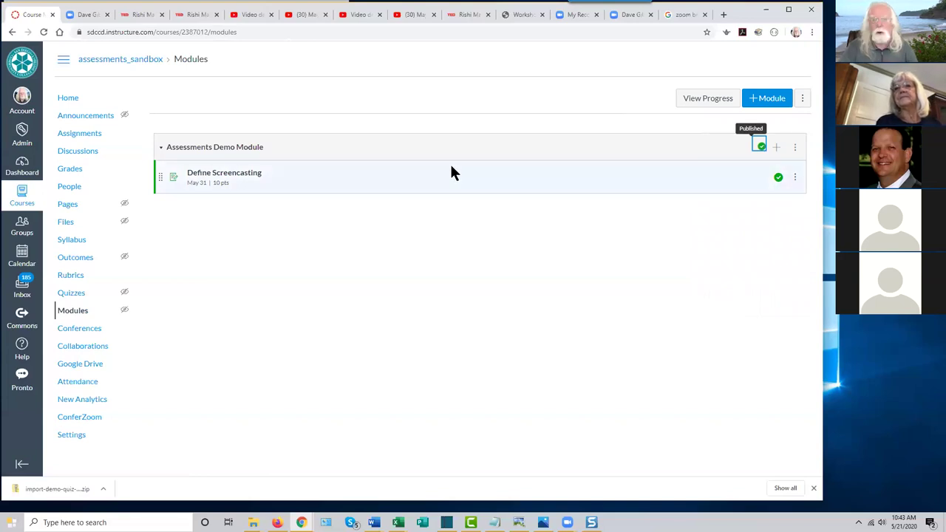
pyautogui.click(68, 100)
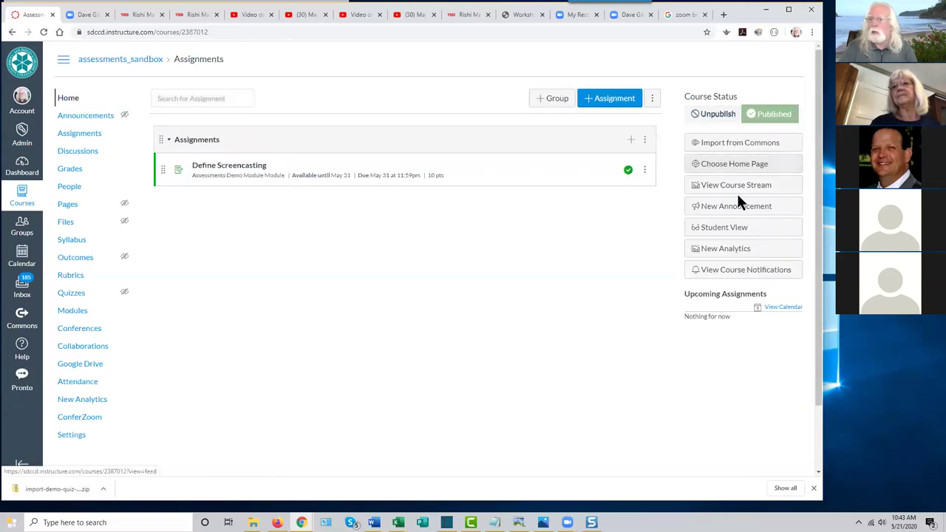
pyautogui.click(732, 227)
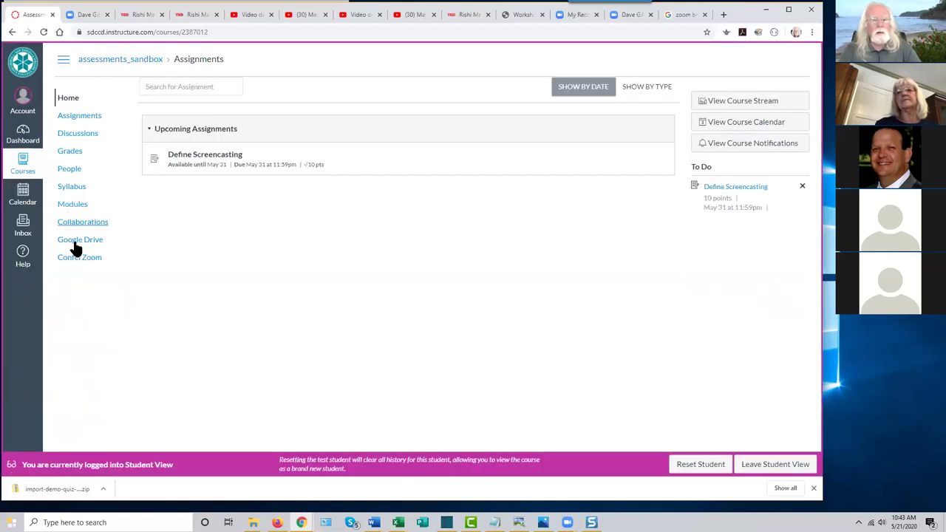
pyautogui.click(75, 207)
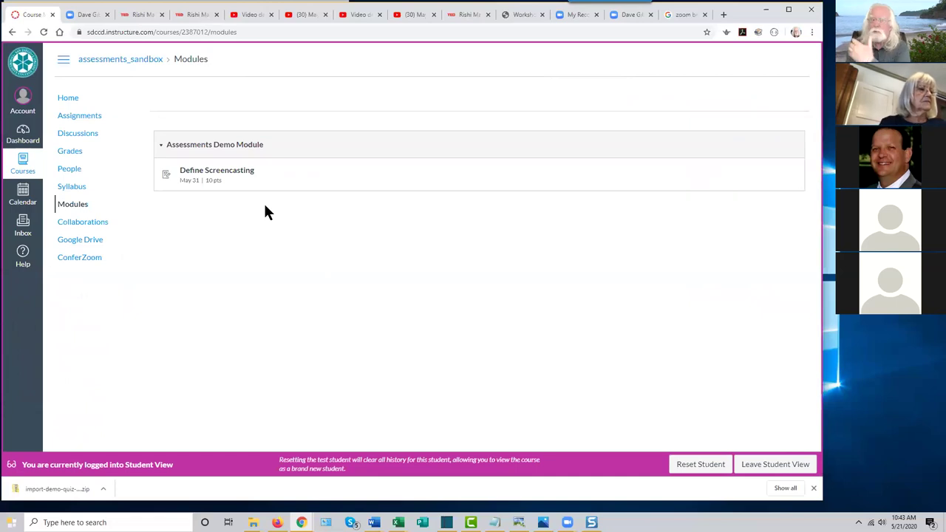
pyautogui.click(212, 172)
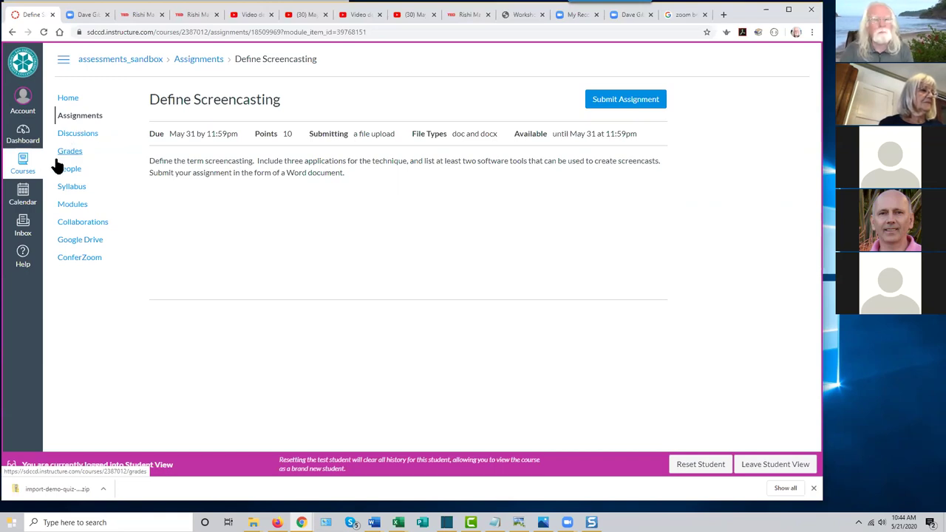
# Check the details of the Define Screencasting entry on May 31 in the student's calendar.
pyautogui.click(23, 193)
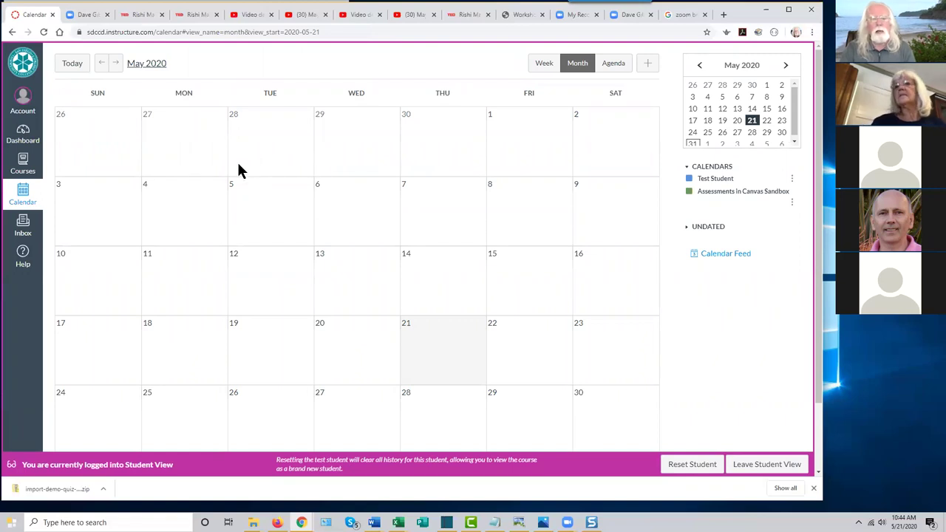
pyautogui.scroll(-2, 353, 236)
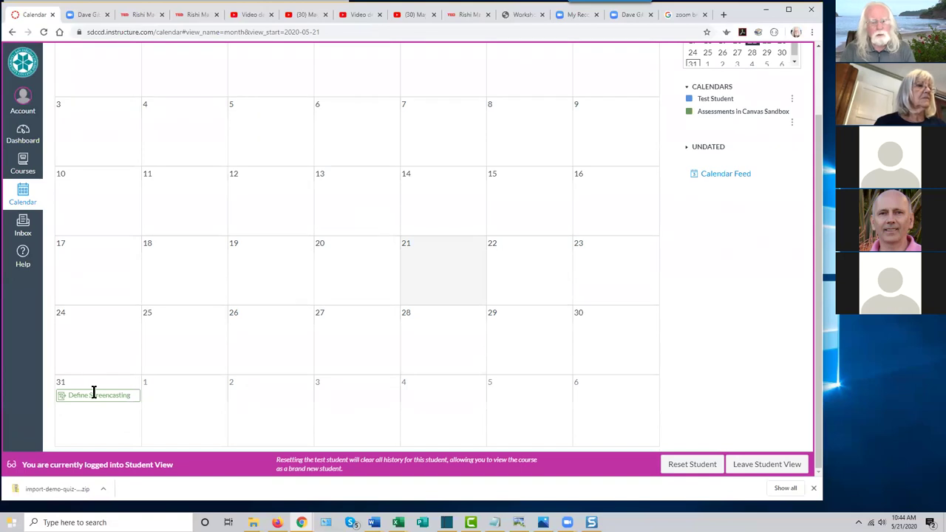
pyautogui.moveTo(99, 395)
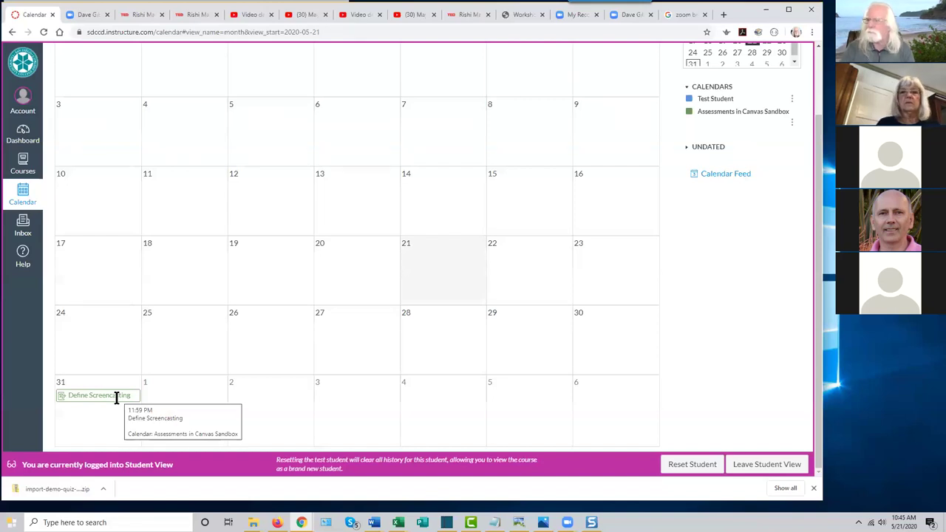
pyautogui.click(116, 397)
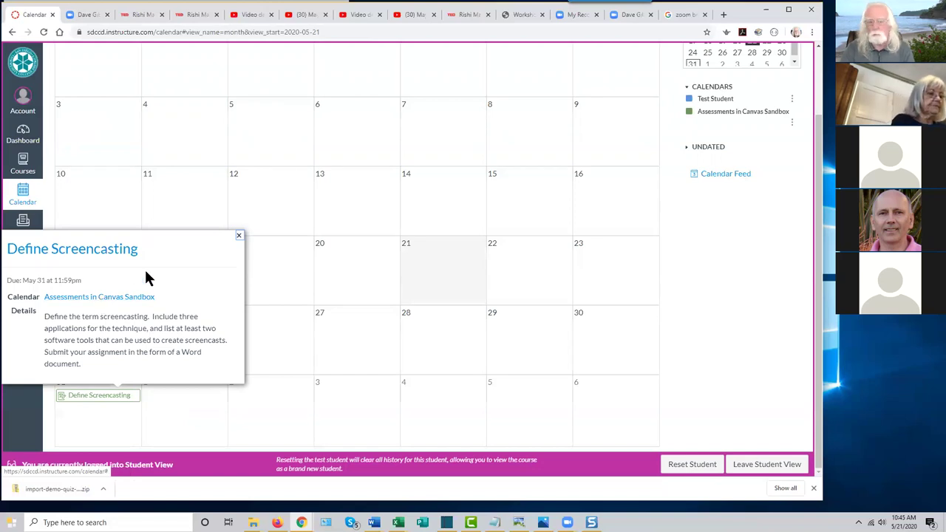
pyautogui.click(239, 239)
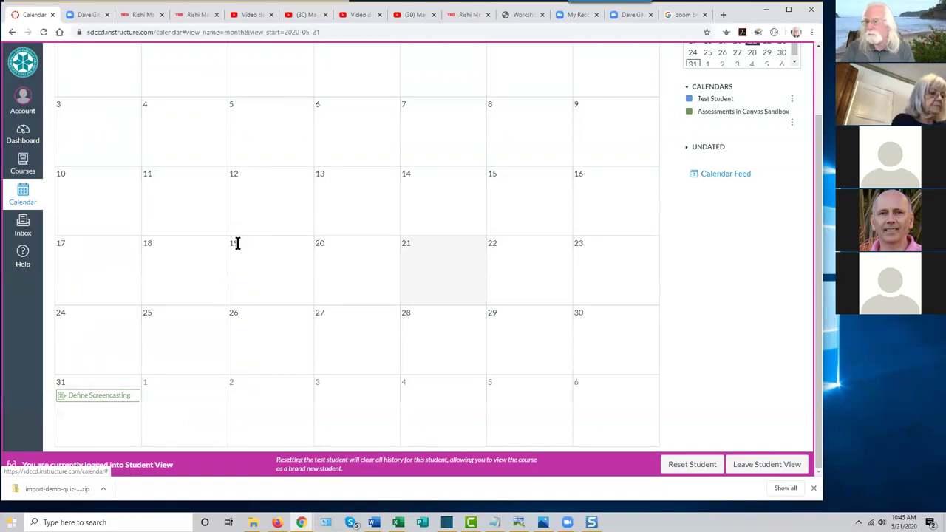
pyautogui.moveTo(92, 393)
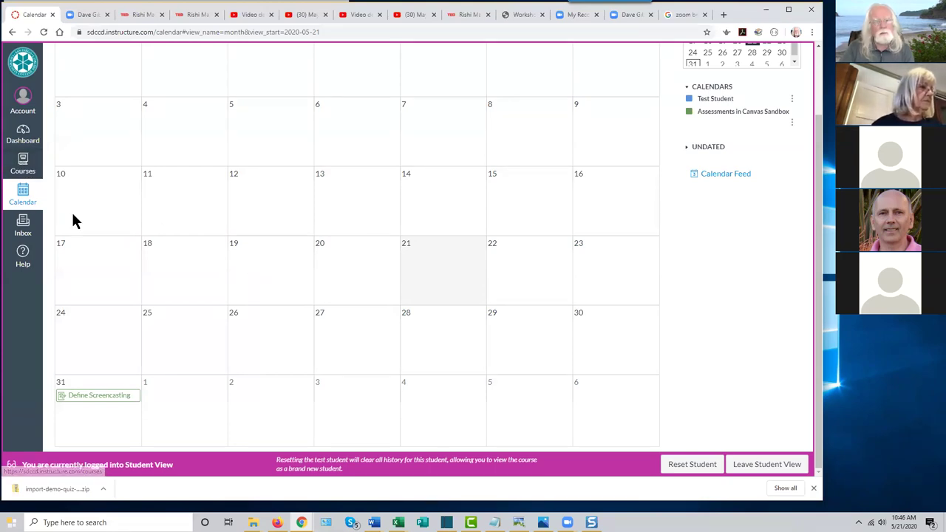
# Try the dashboard in Student View, leave it, and reopen the assessments_sandbox course's Define Screencasting assignment in Student View.
pyautogui.click(22, 133)
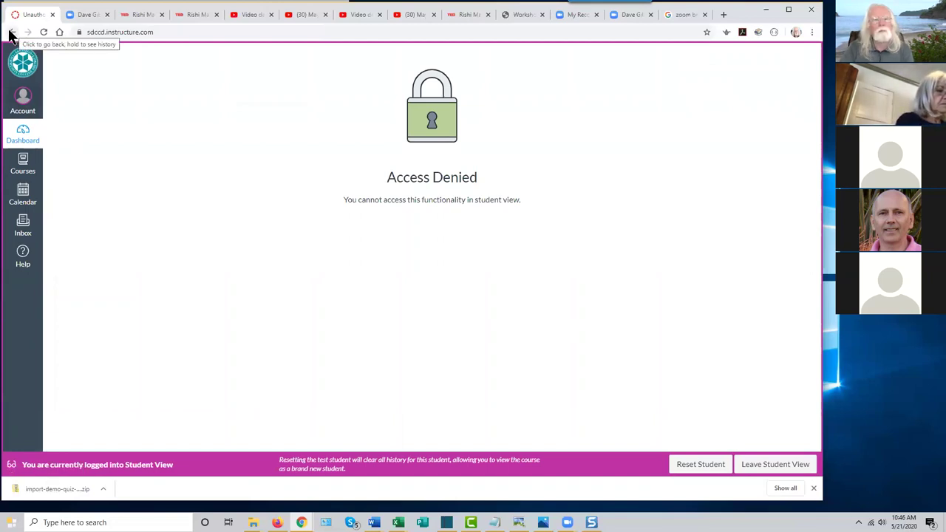
pyautogui.click(785, 465)
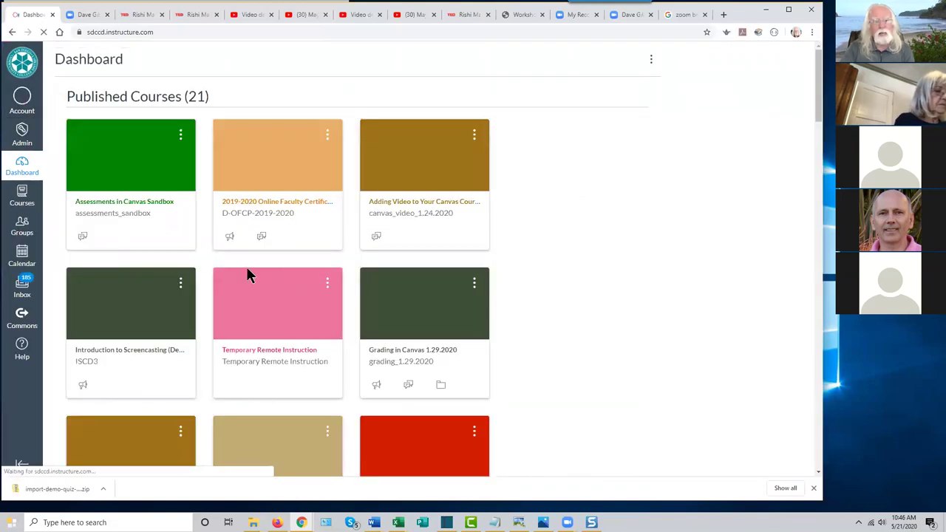
pyautogui.click(114, 214)
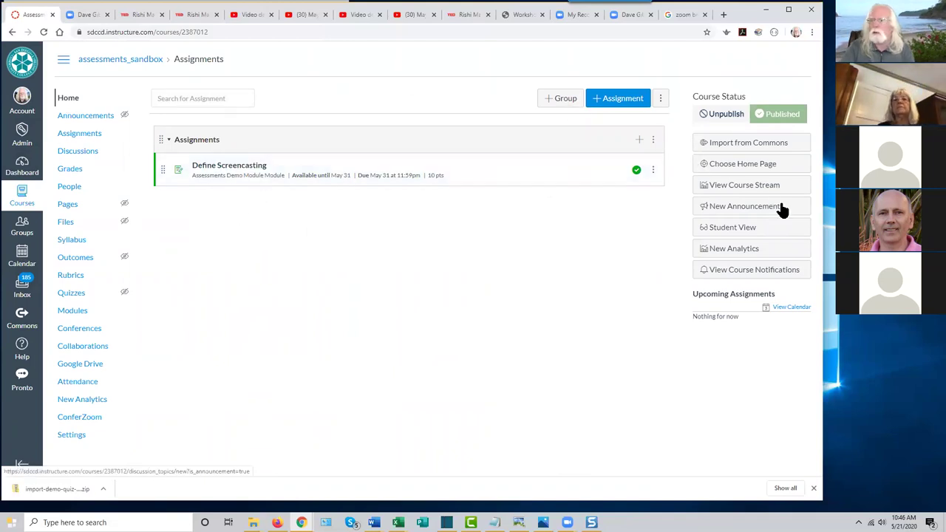
pyautogui.click(715, 232)
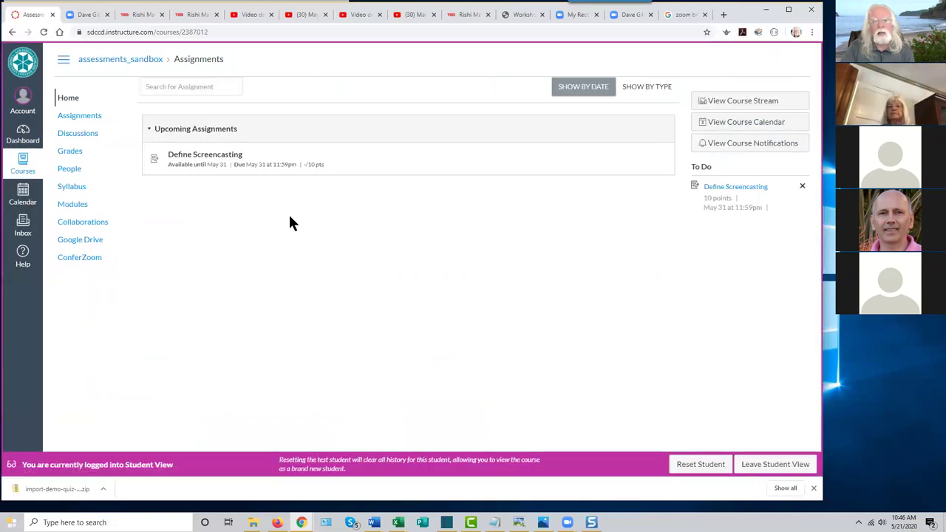
pyautogui.click(203, 155)
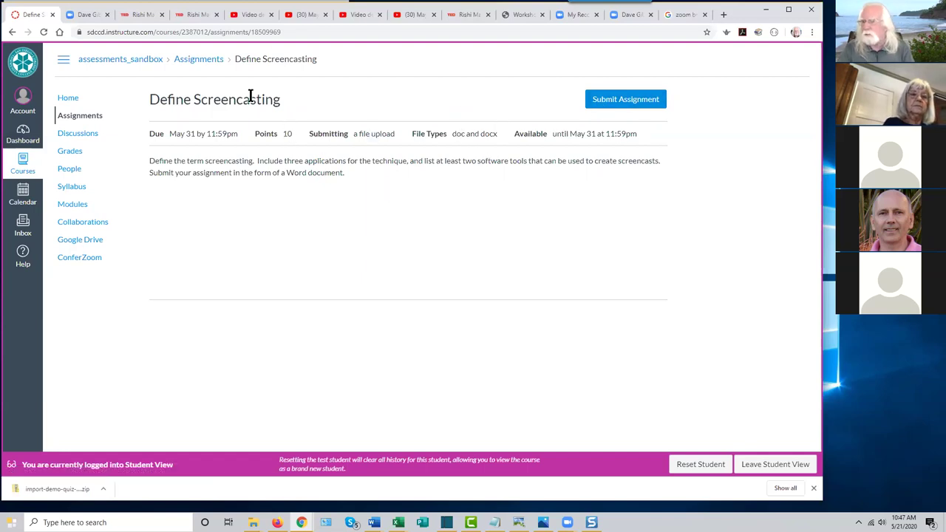
# Start a submission for the assignment and attach screencasting_definition_2.docx from the Content Creation Tutorial Files folder.
pyautogui.click(631, 101)
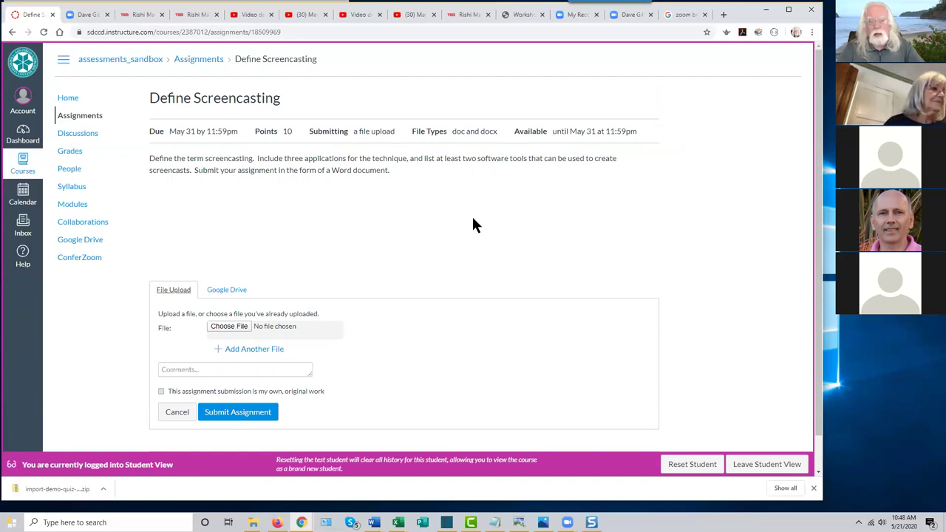
pyautogui.scroll(-1, 474, 224)
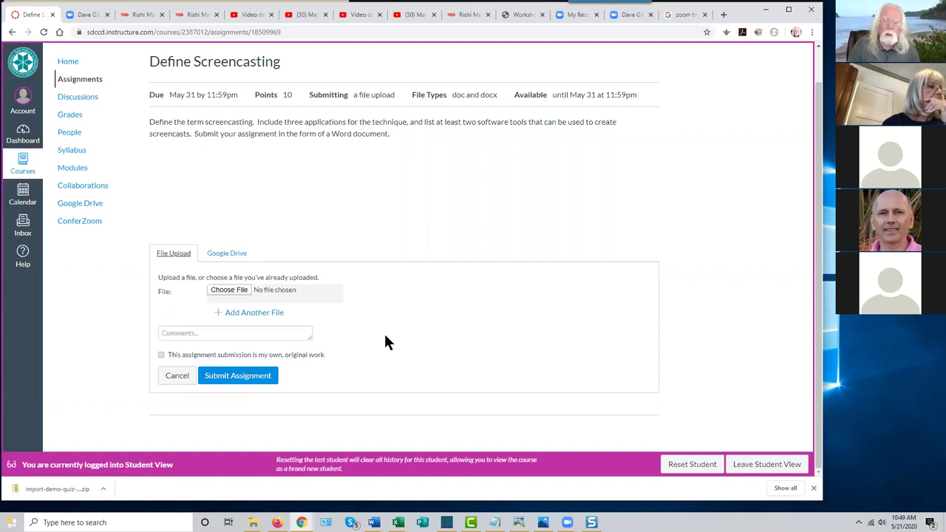
pyautogui.click(236, 290)
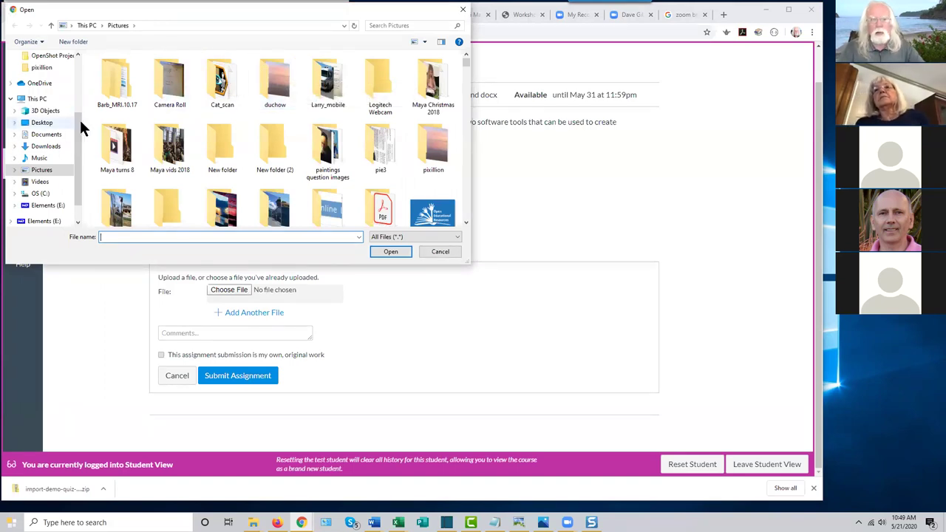
pyautogui.scroll(2, 77, 120)
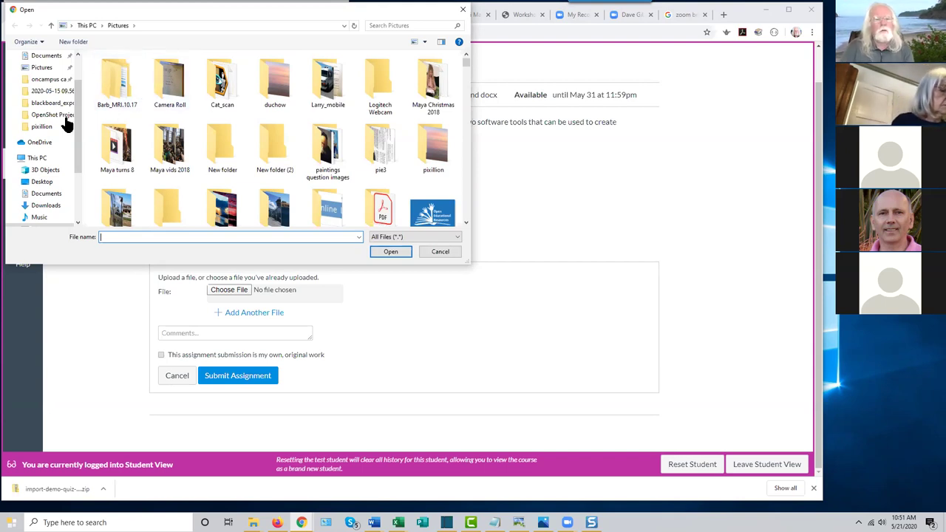
pyautogui.click(50, 82)
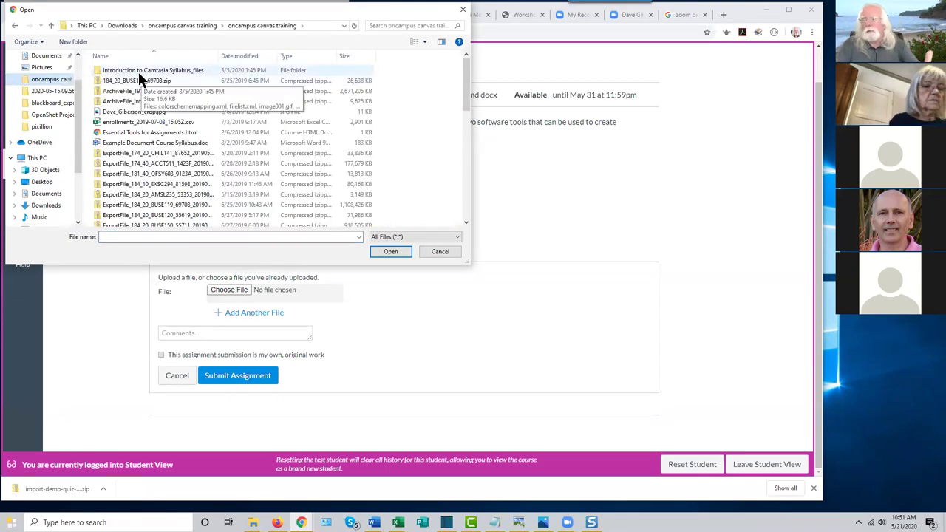
pyautogui.click(188, 22)
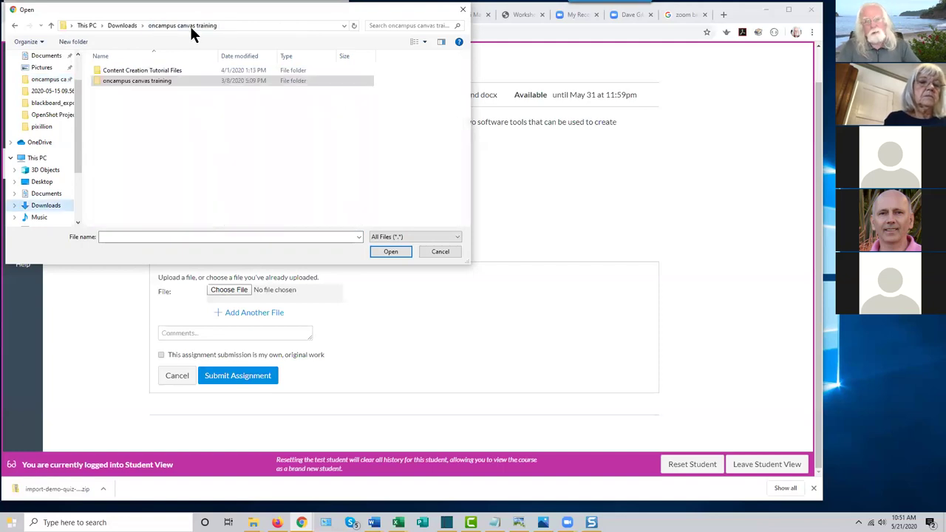
pyautogui.doubleClick(157, 71)
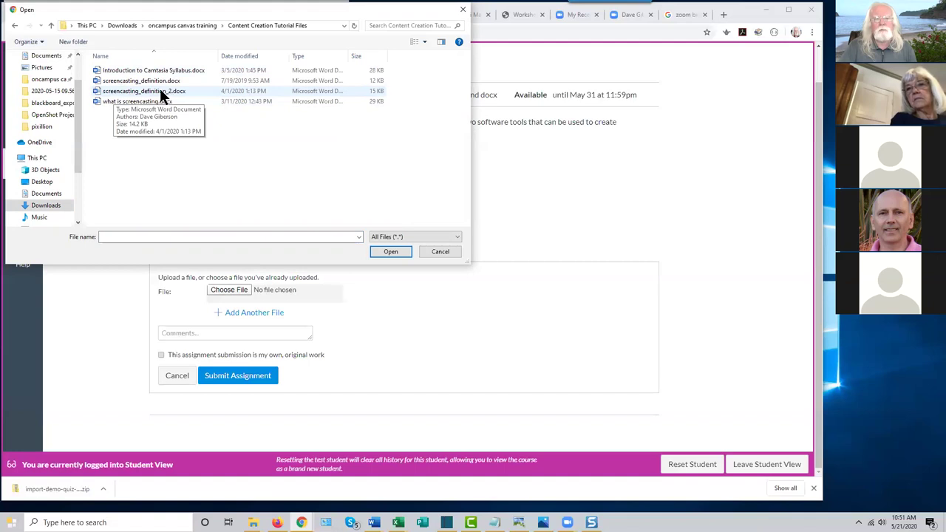
pyautogui.click(162, 92)
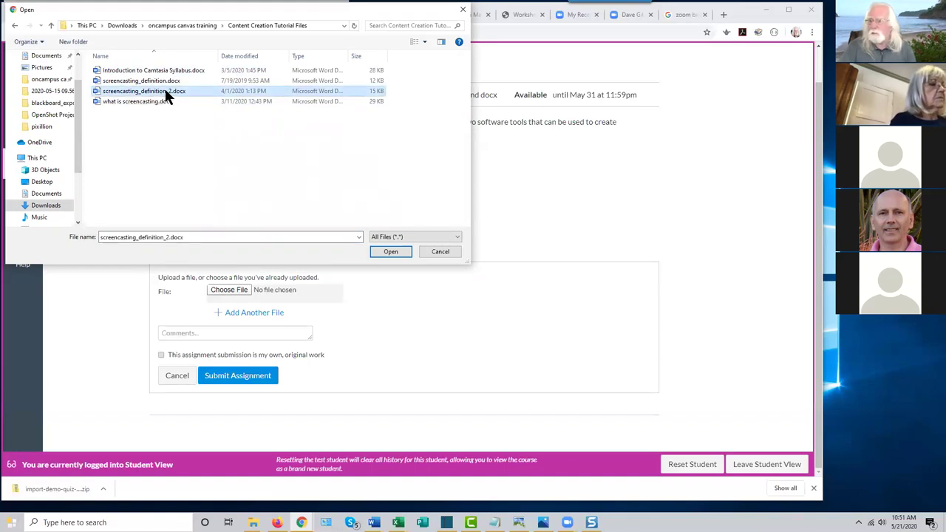
pyautogui.click(386, 246)
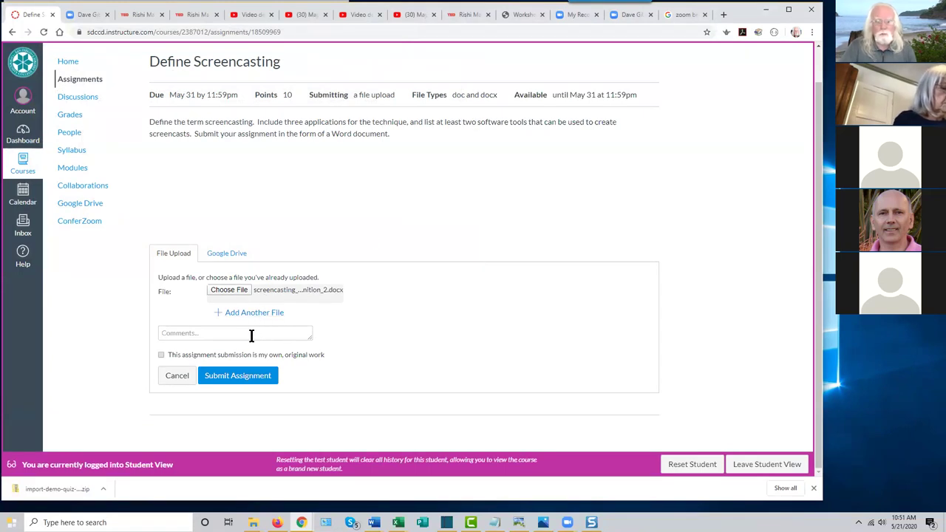
# Declare the submission as original work without a comment, submit it, and check its submission details.
pyautogui.click(227, 333)
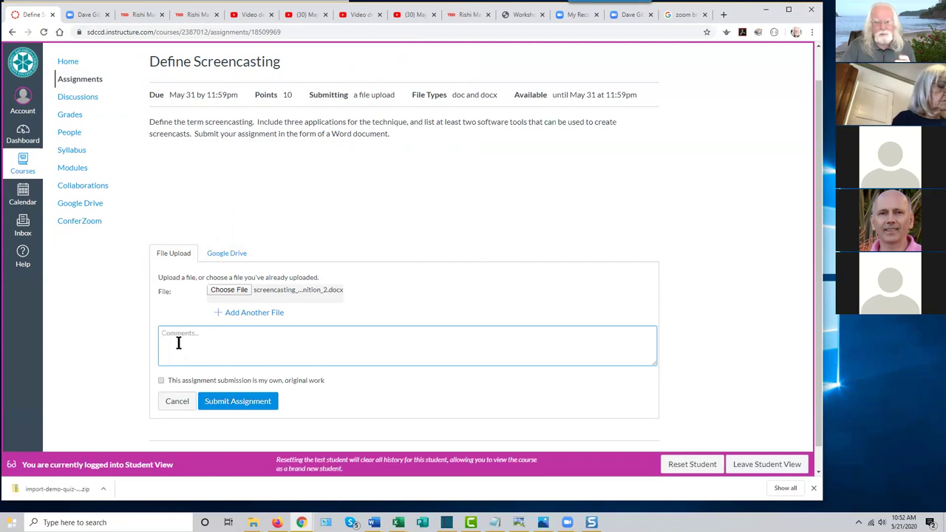
pyautogui.click(139, 334)
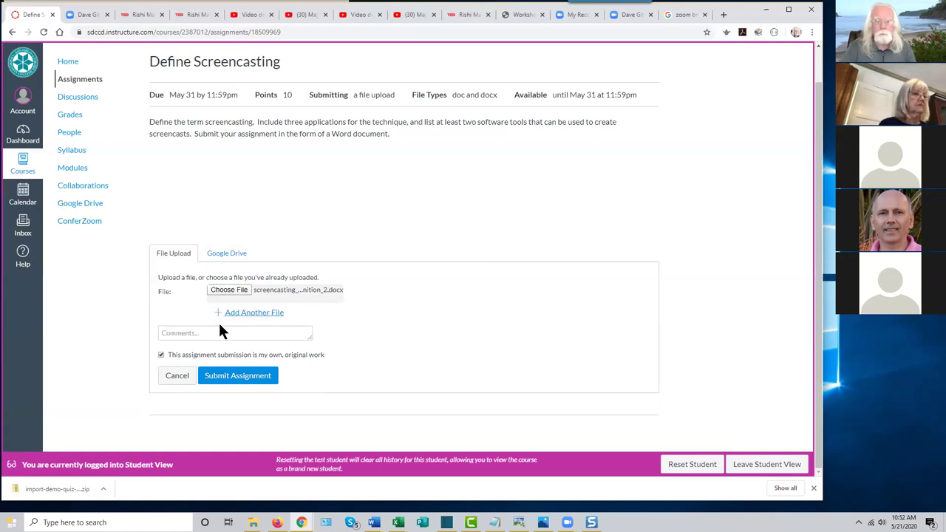
pyautogui.click(233, 377)
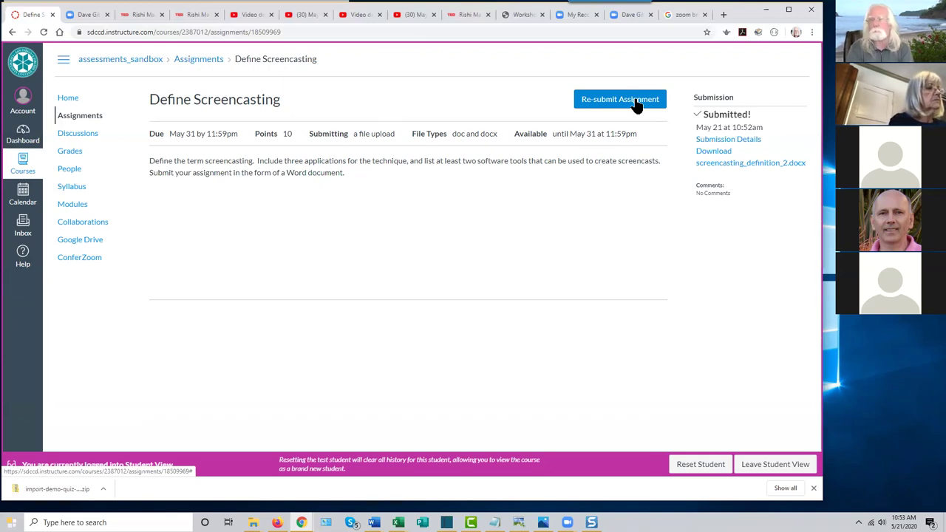
pyautogui.click(728, 140)
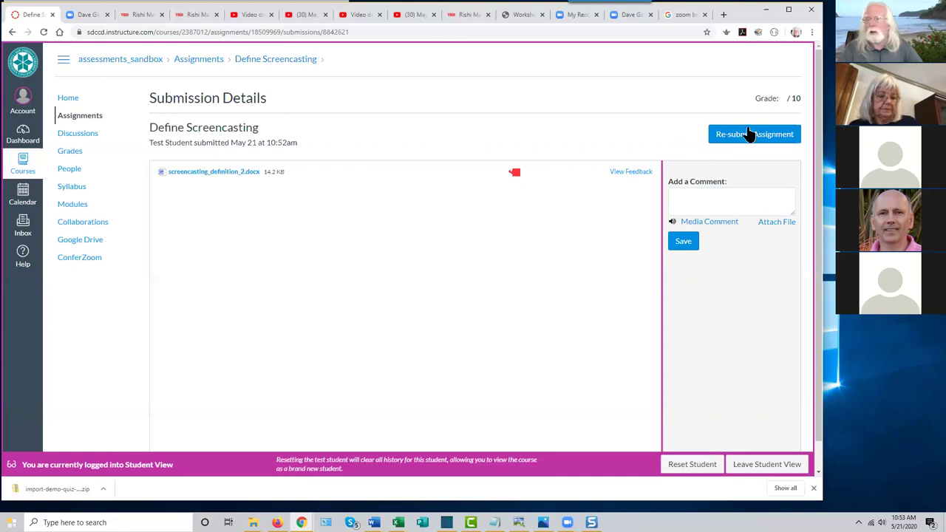
pyautogui.click(13, 34)
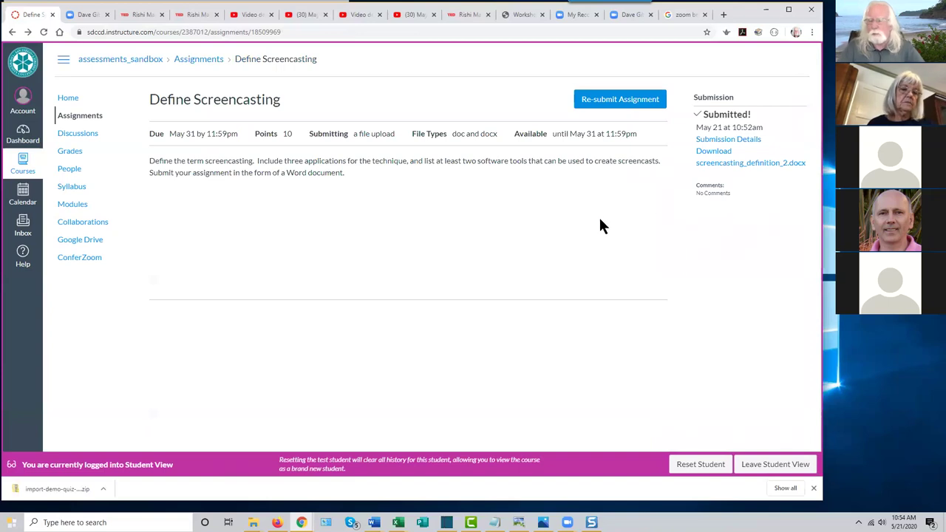
# Look up the Assignments topics in the Canvas Student Guide through Help's Canvas Guides.
pyautogui.click(23, 255)
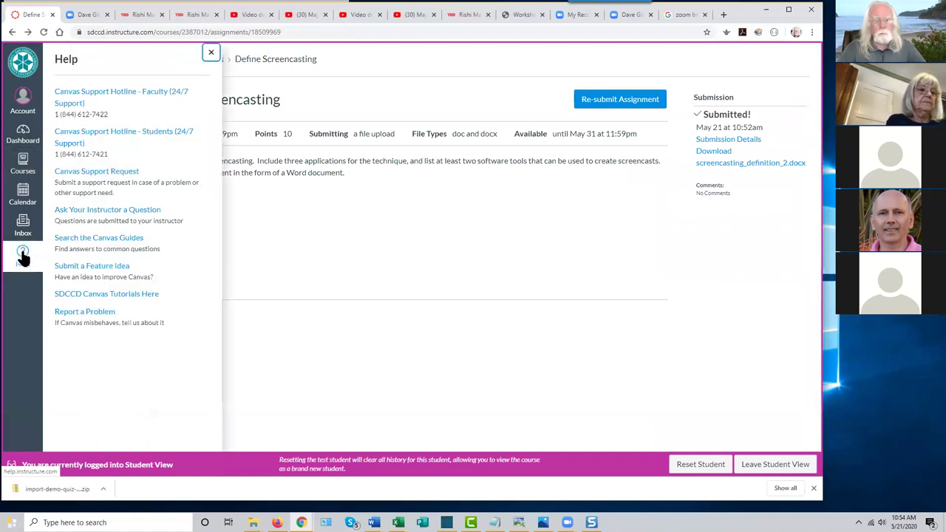
pyautogui.click(100, 238)
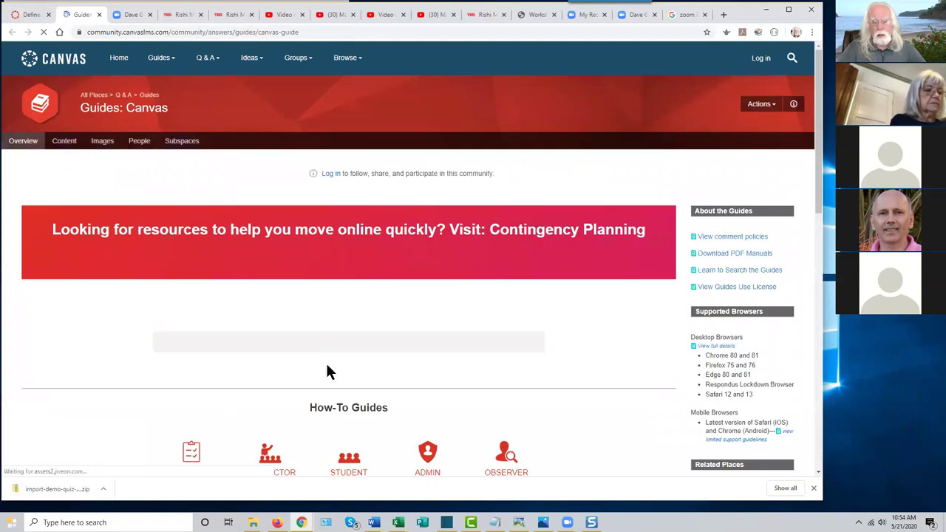
pyautogui.scroll(-2, 377, 452)
pyautogui.click(344, 338)
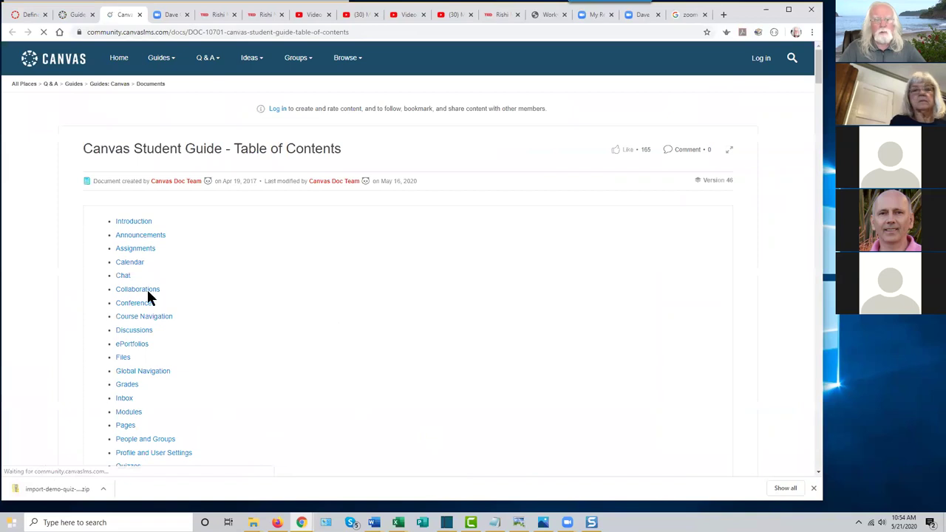
pyautogui.click(143, 269)
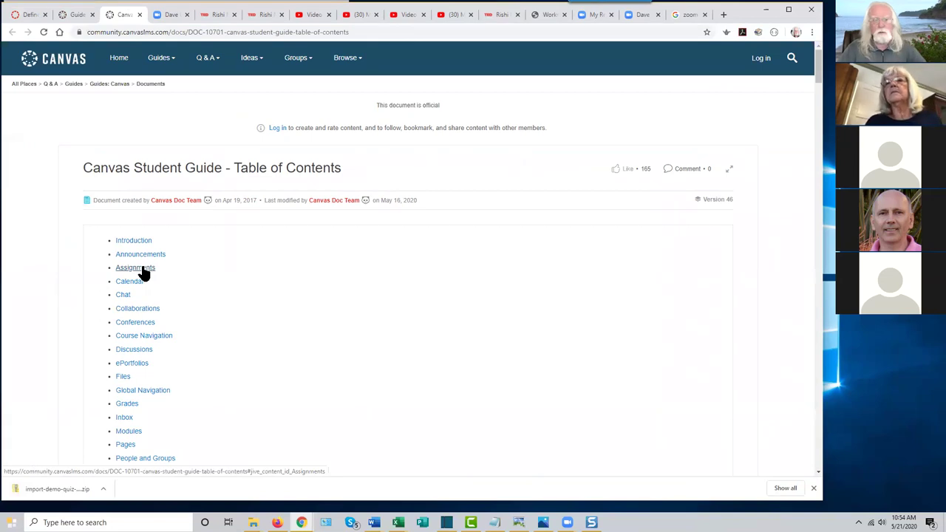
pyautogui.click(142, 269)
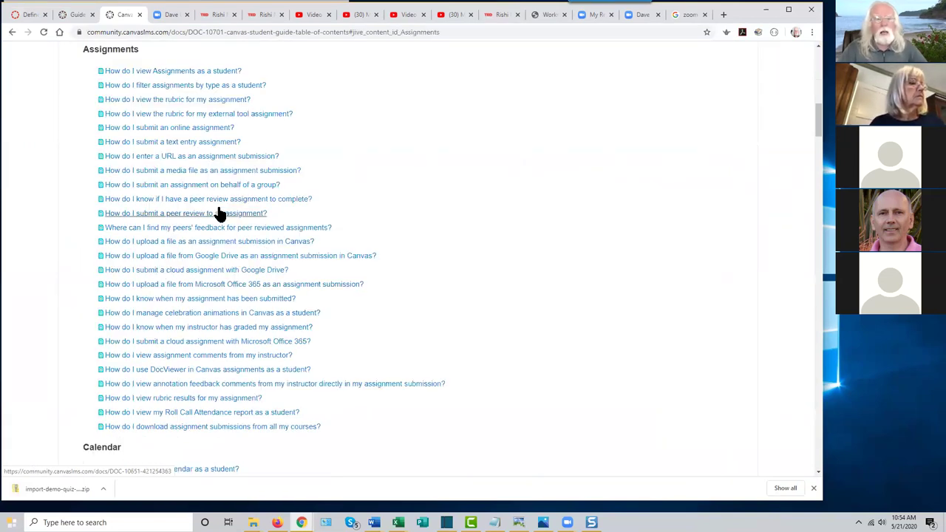
# Read the Canvas Student Guide article "How do I submit an online assignment?".
pyautogui.click(209, 130)
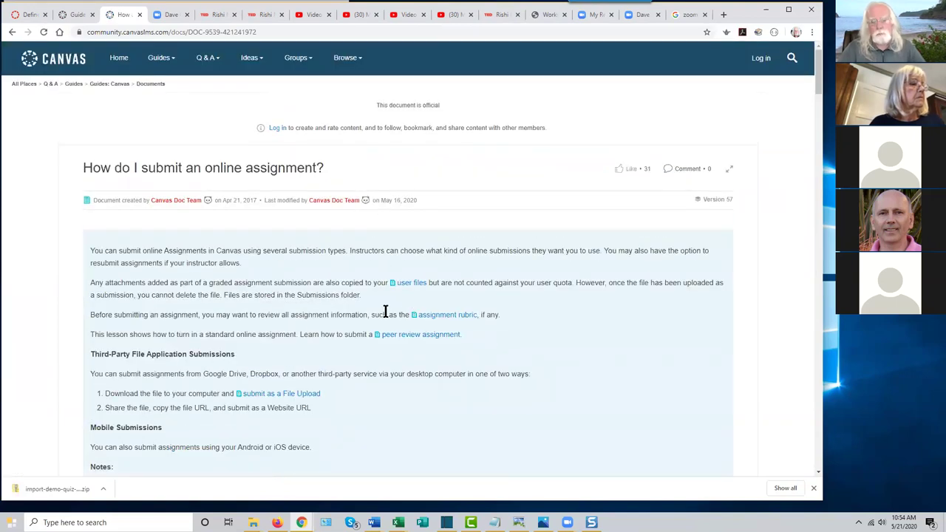
pyautogui.scroll(-2, 384, 313)
pyautogui.scroll(-8, 385, 315)
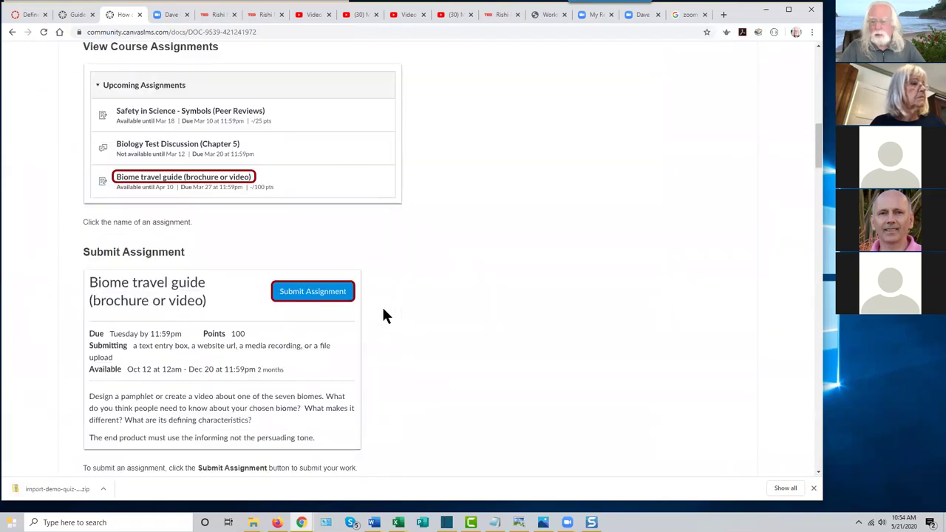
pyautogui.scroll(-3, 381, 305)
pyautogui.scroll(13, 381, 311)
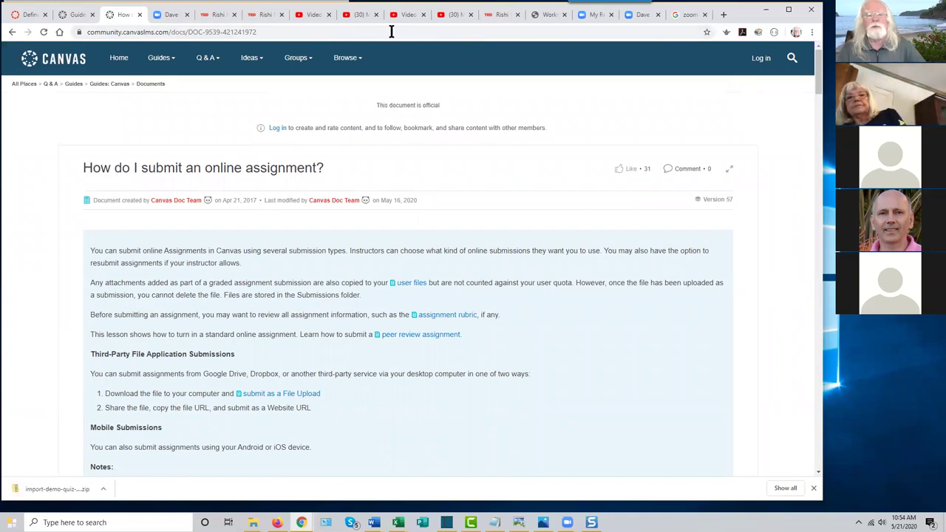
# Close the Canvas guide pages and Help on the Define Screencasting assignment, and leave Student View.
pyautogui.click(139, 14)
pyautogui.click(91, 14)
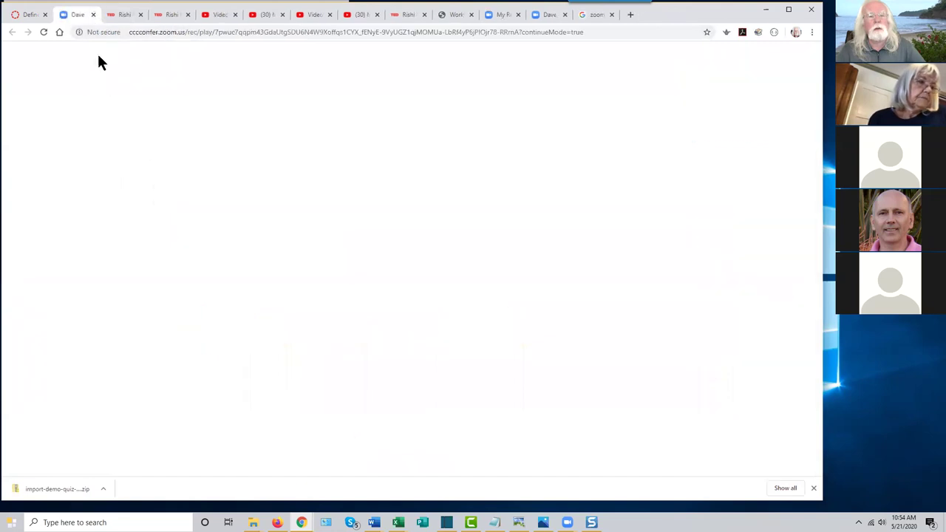
pyautogui.click(23, 21)
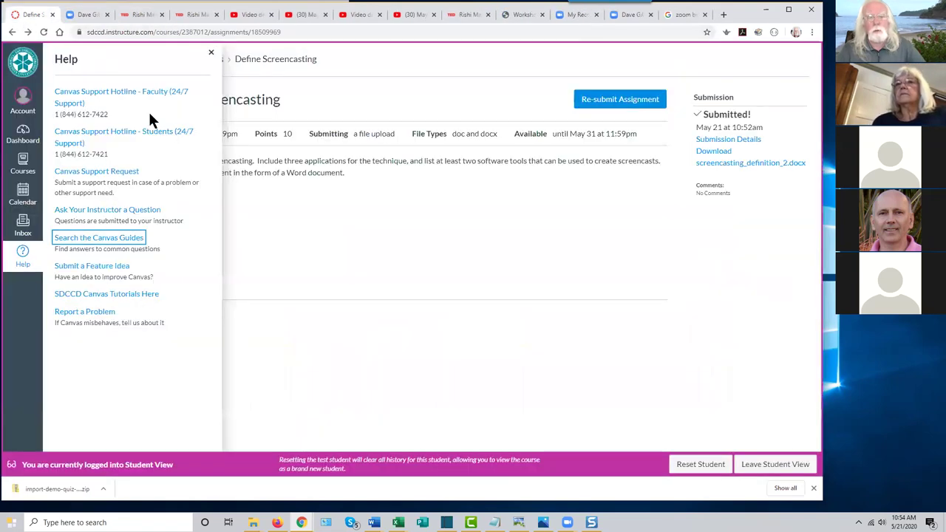
pyautogui.click(287, 259)
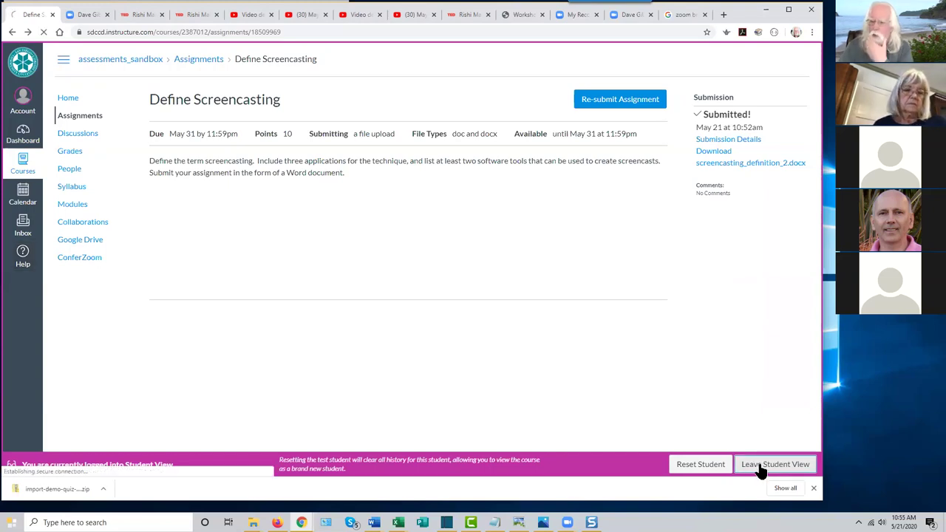
pyautogui.click(758, 467)
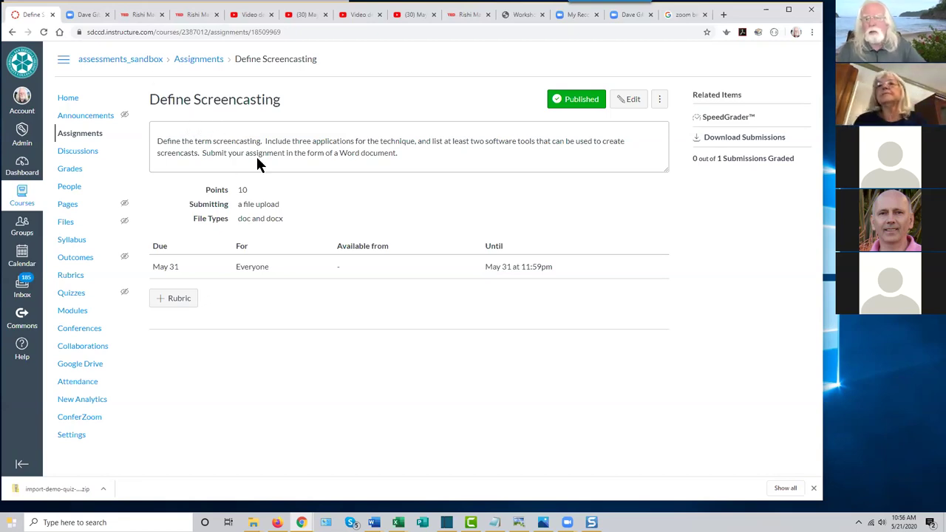
# Open the test student's Define Screencasting submission in SpeedGrader from the course gradebook and look over its text.
pyautogui.click(72, 173)
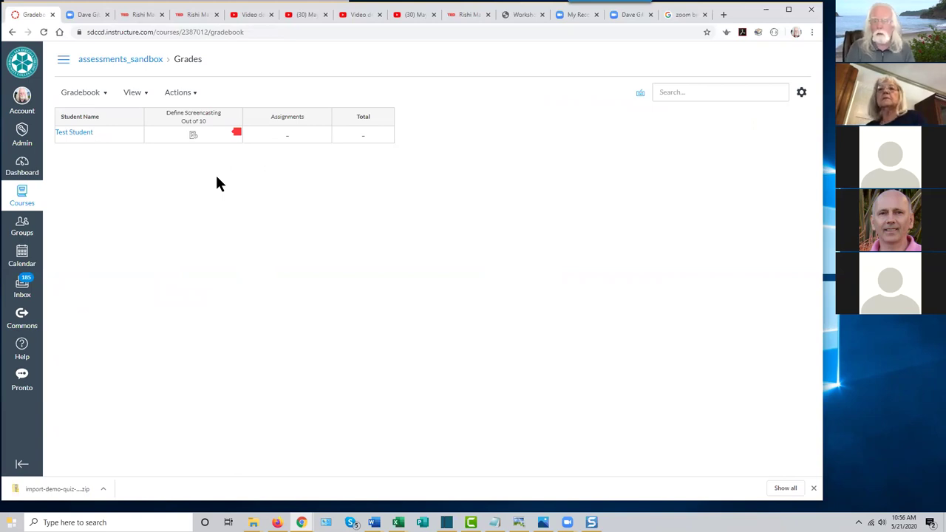
pyautogui.click(192, 135)
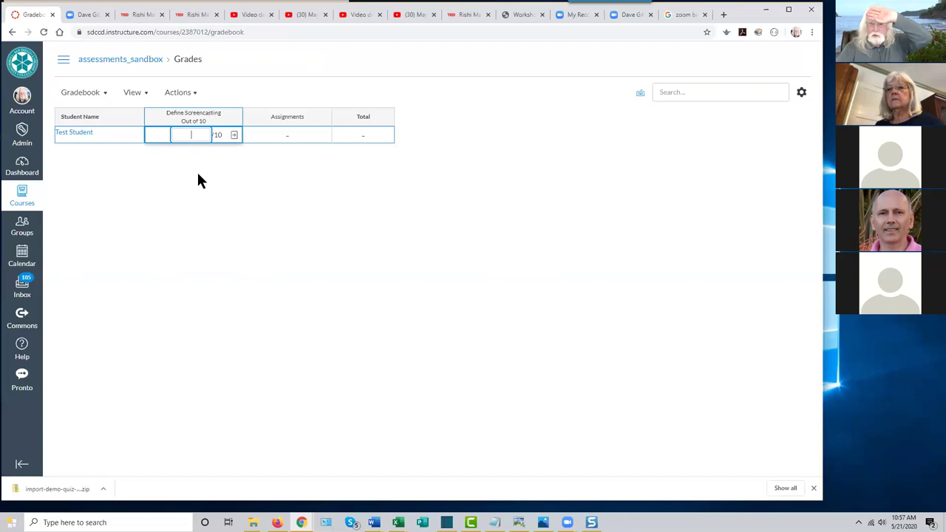
pyautogui.click(234, 136)
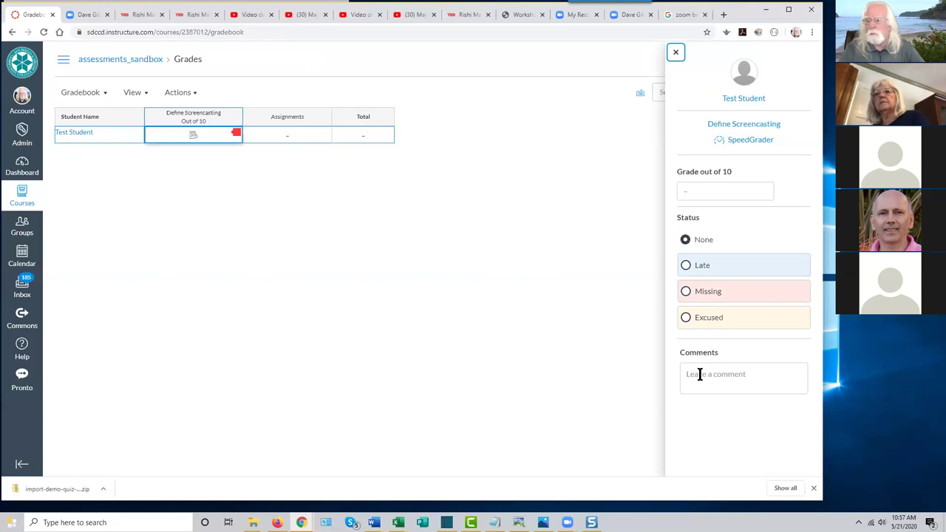
pyautogui.click(746, 142)
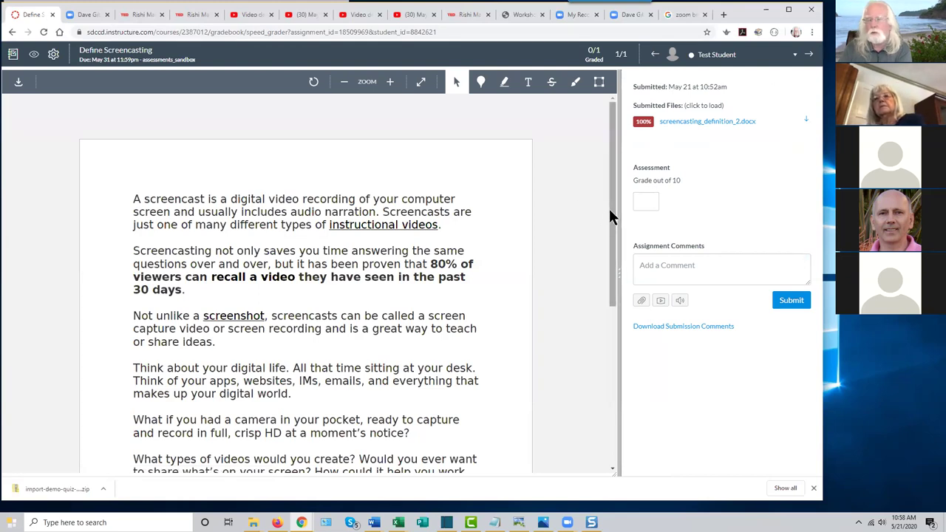
pyautogui.moveTo(610, 210); pyautogui.dragTo(608, 190)
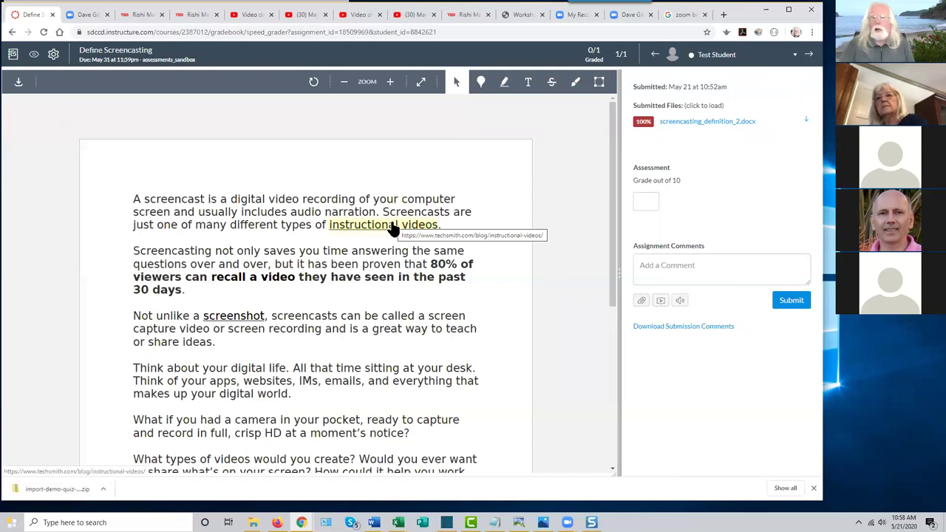
pyautogui.scroll(-1, 558, 228)
pyautogui.scroll(1, 562, 227)
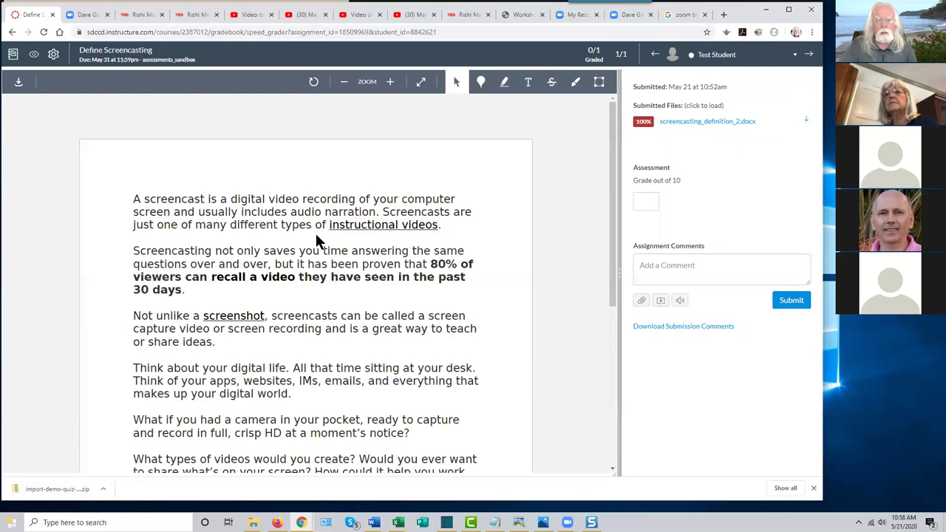
# Highlight the four bulleted screencast examples in yellow and attach the annotation comment "Excellent!".
pyautogui.scroll(-1, 342, 278)
pyautogui.scroll(-2, 344, 279)
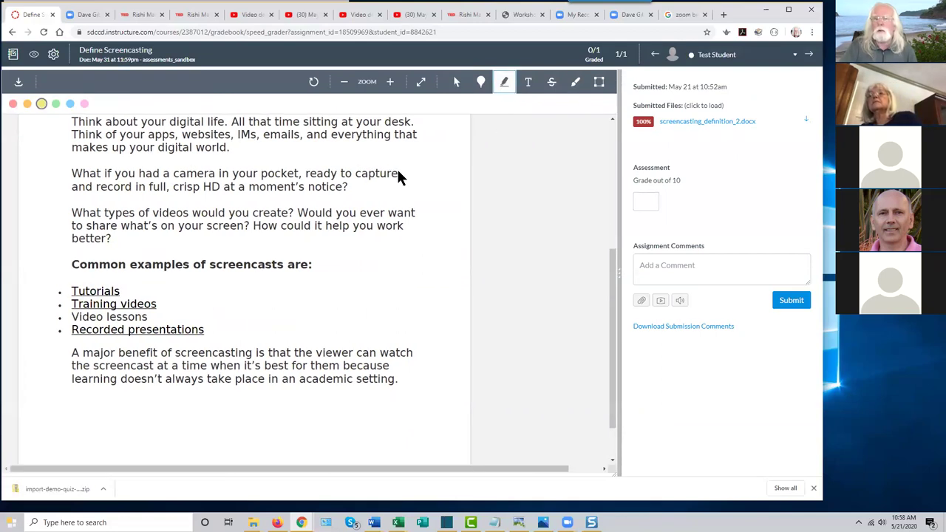
pyautogui.moveTo(70, 291); pyautogui.dragTo(211, 332)
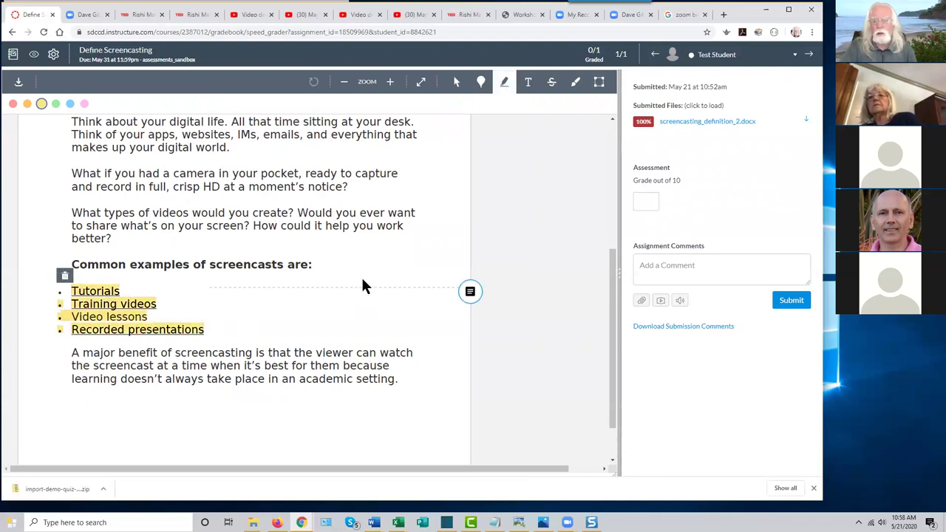
pyautogui.click(470, 291)
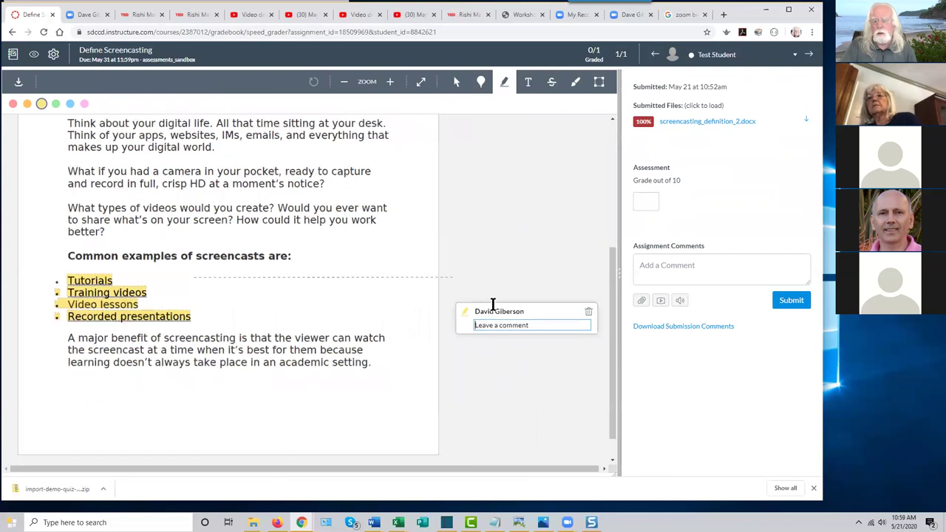
pyautogui.write('E')
pyautogui.press('BackSpace')
pyautogui.write('Ex')
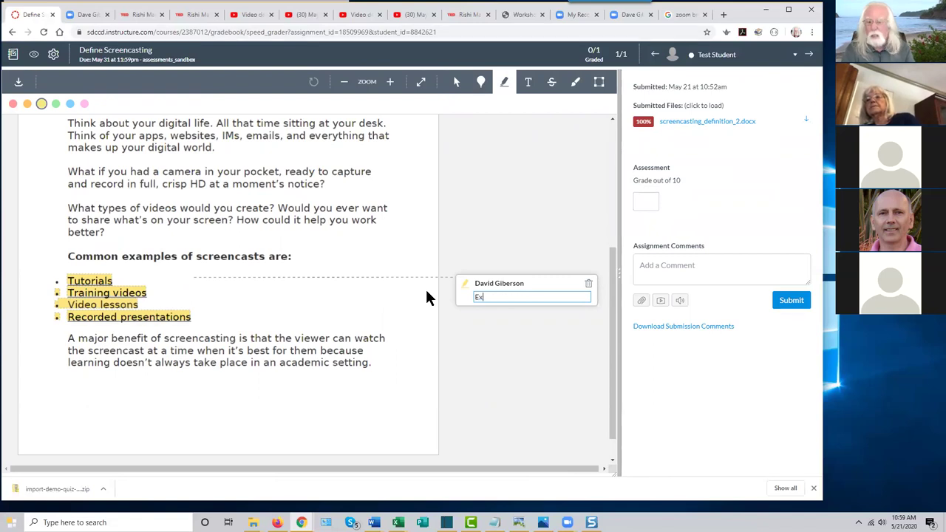
pyautogui.write('cellent!')
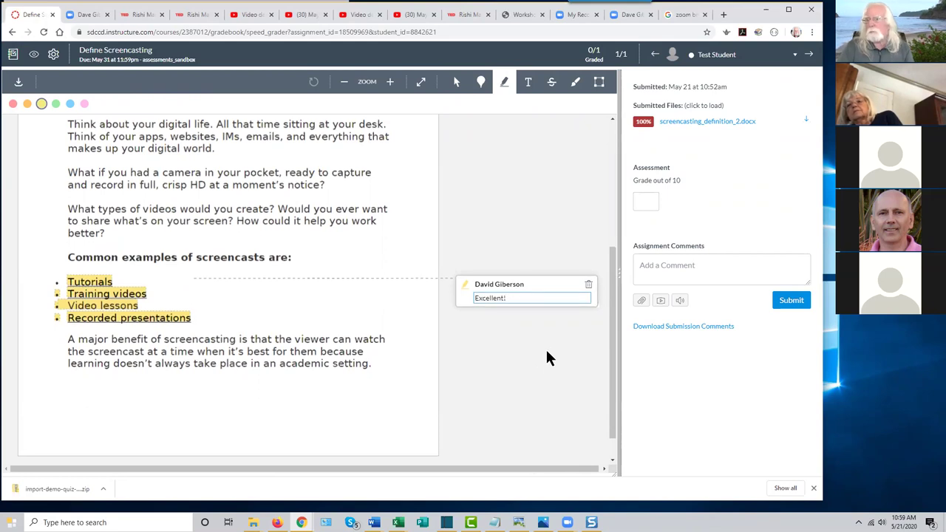
# Dictate an assignment comment with Speech to Text praising the definition and applications and deducting two points for not mentioning screencasting tools, and review it.
pyautogui.scroll(4, 545, 348)
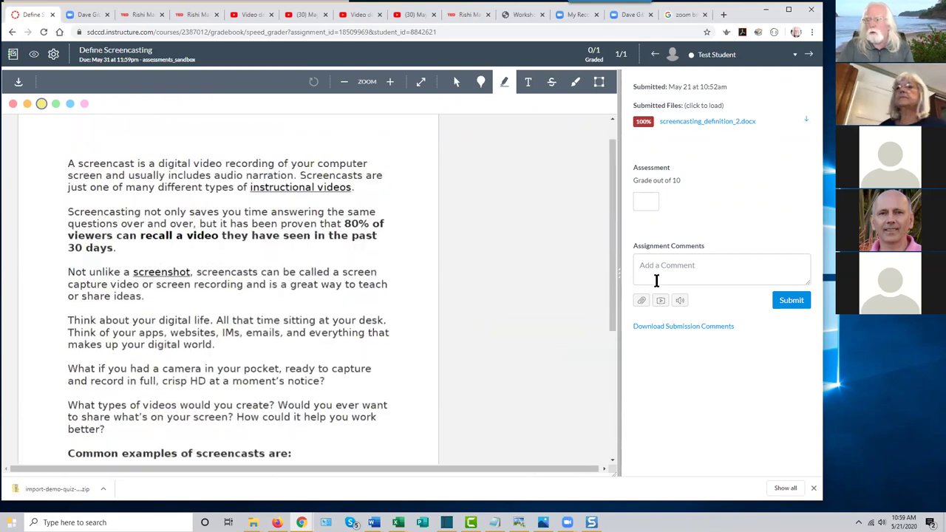
pyautogui.click(657, 275)
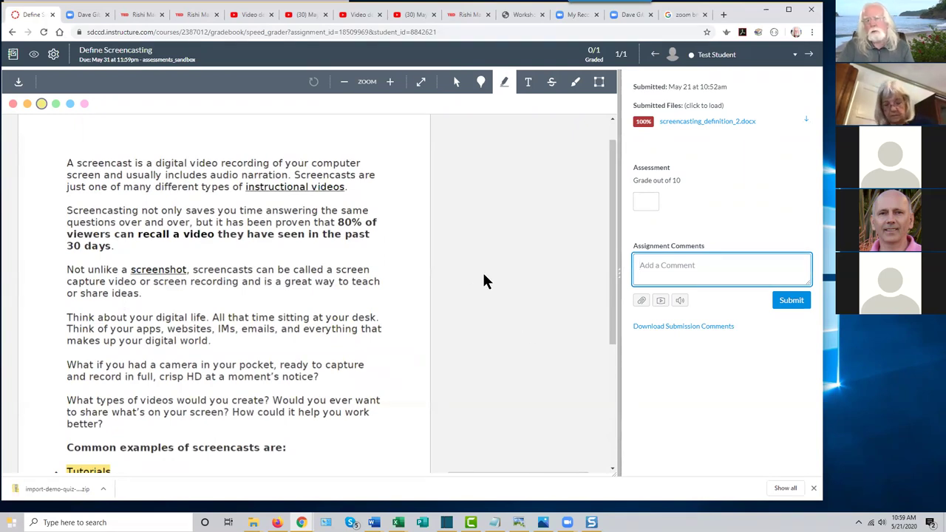
pyautogui.scroll(-3, 482, 281)
pyautogui.scroll(4, 482, 280)
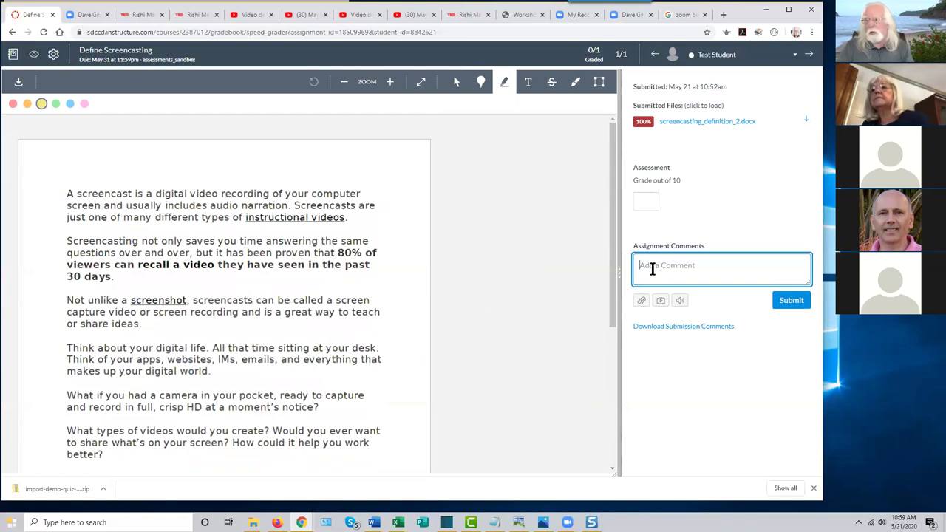
pyautogui.click(680, 302)
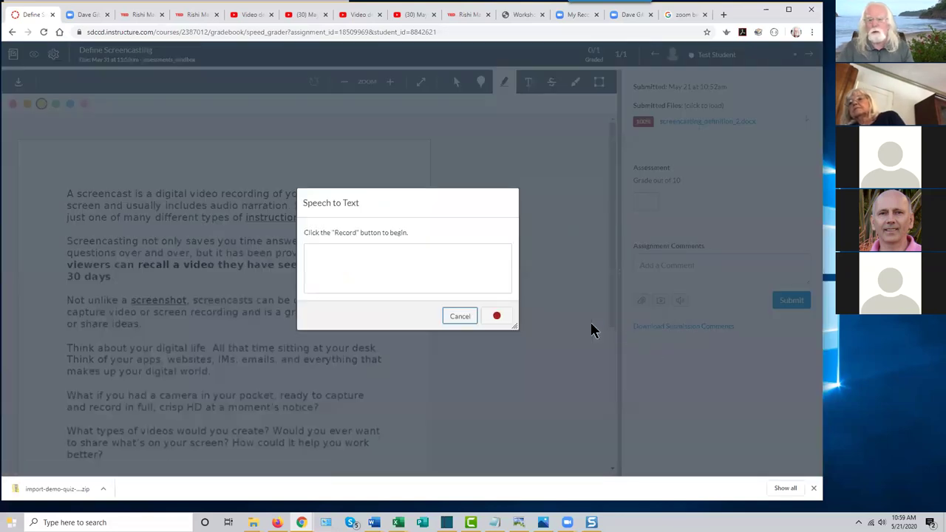
pyautogui.click(497, 318)
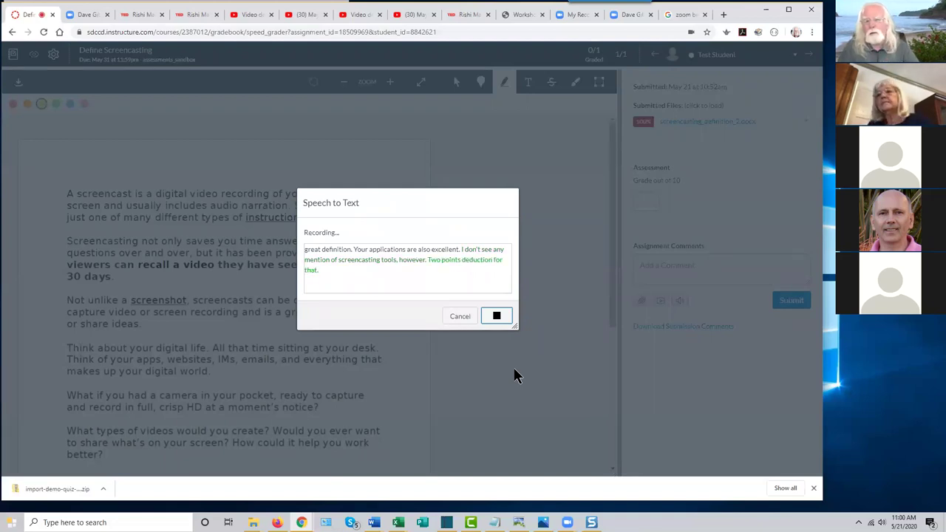
pyautogui.click(496, 316)
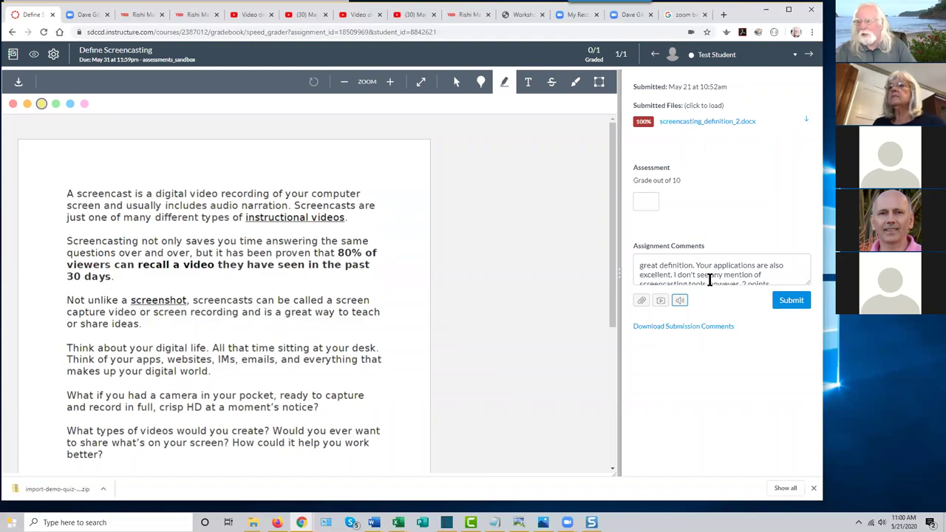
pyautogui.click(789, 266)
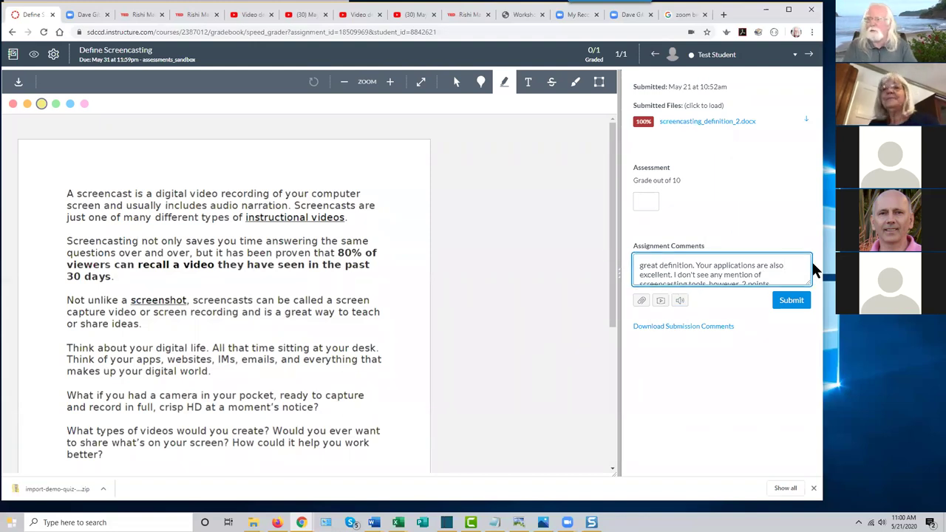
pyautogui.press('Down')
pyautogui.press('Down')
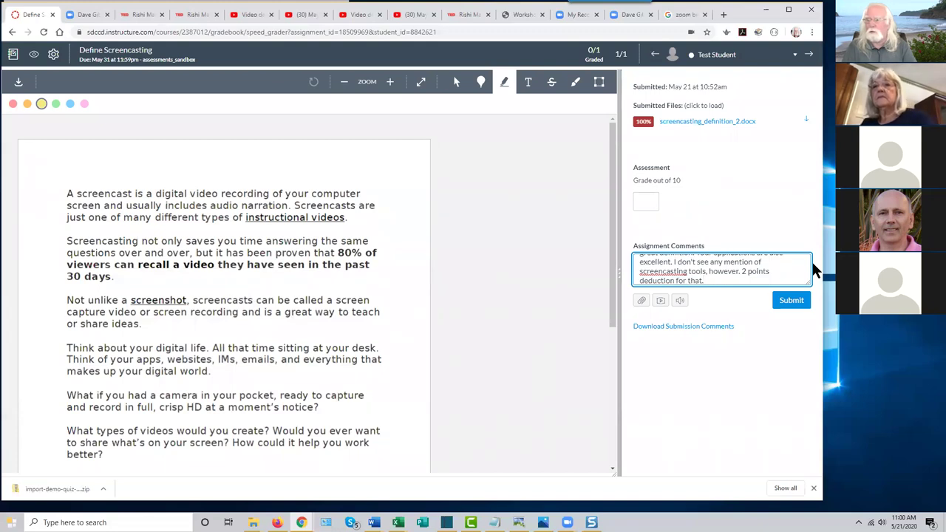
# Grade the test student's submission 8 out of 10.
pyautogui.hotkey('ctrl', 'Home')
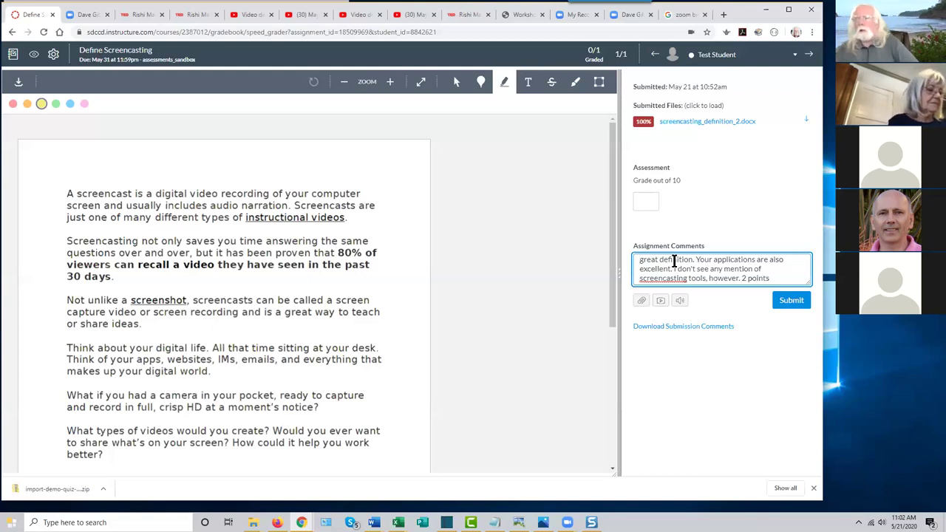
pyautogui.click(648, 202)
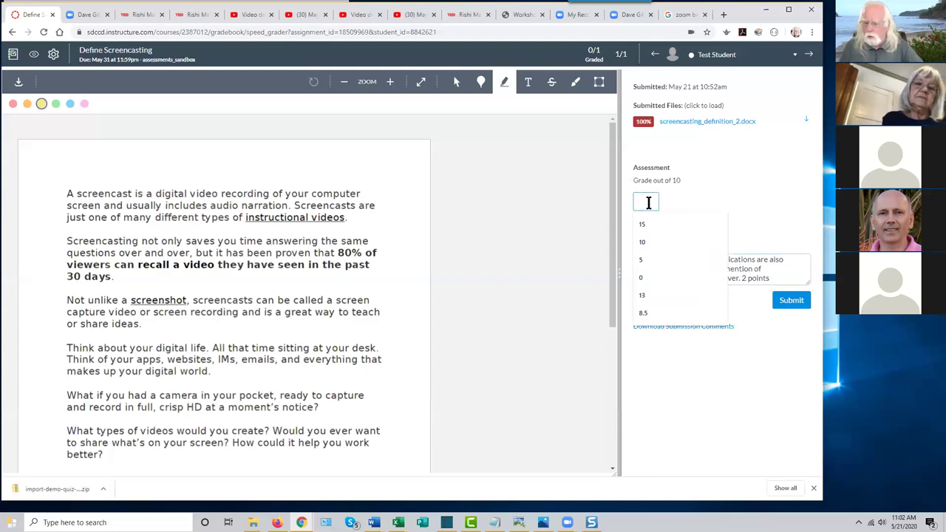
pyautogui.write('8')
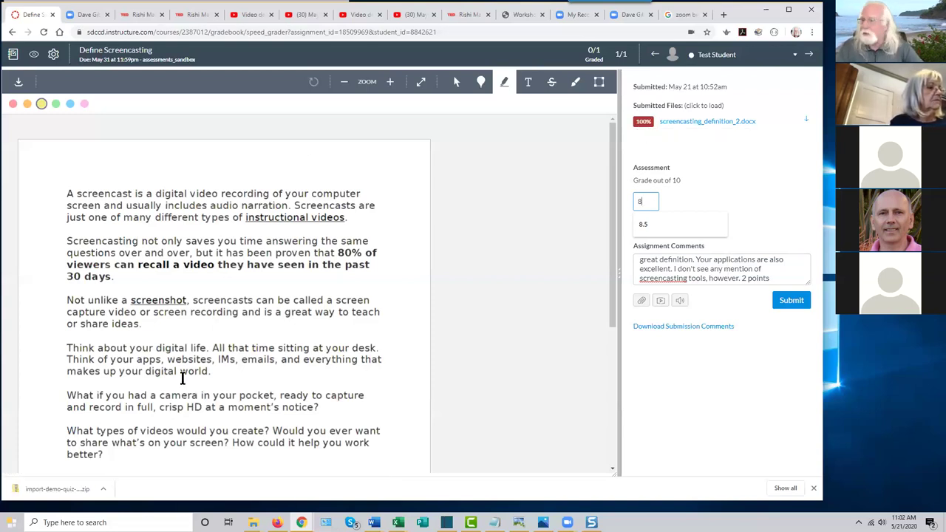
# Examine the Unicheck similarity report for screencasting_definition_2.docx, dismissing the new-features introduction.
pyautogui.click(644, 123)
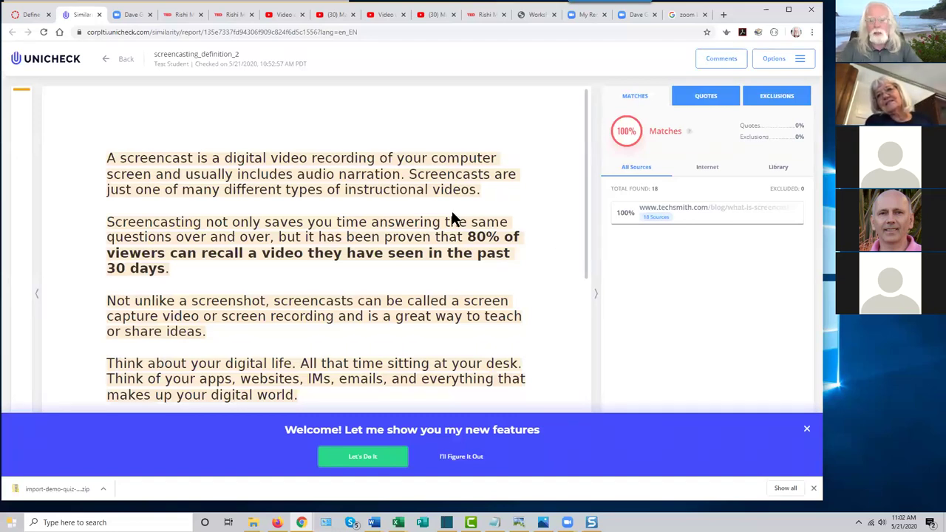
pyautogui.click(805, 431)
pyautogui.scroll(-5, 350, 272)
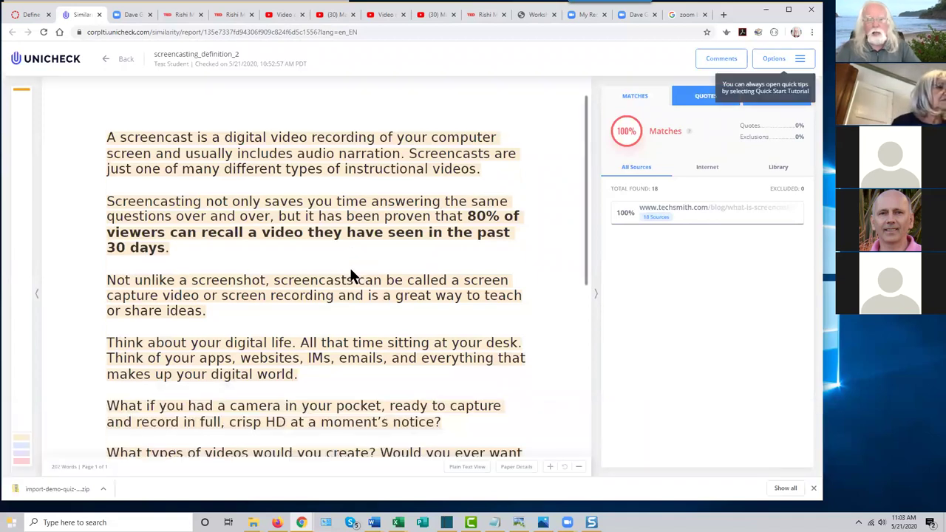
pyautogui.scroll(5, 348, 274)
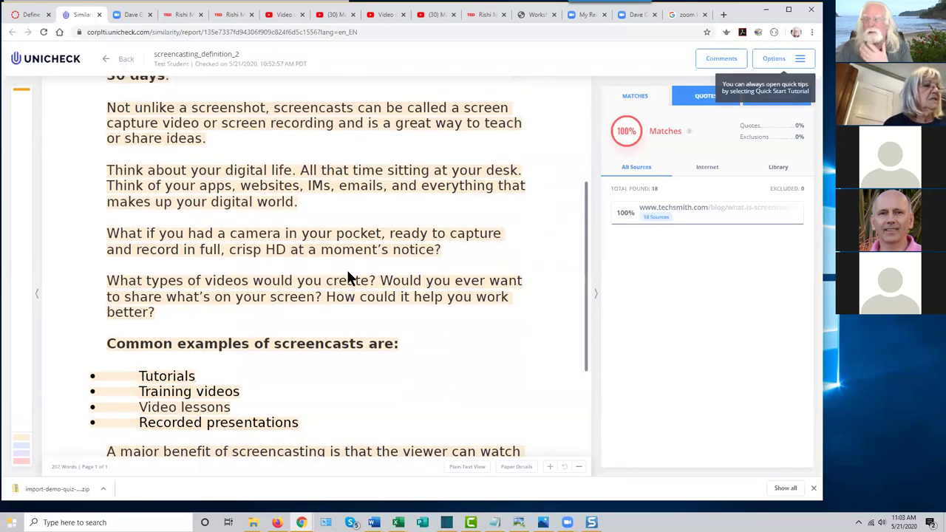
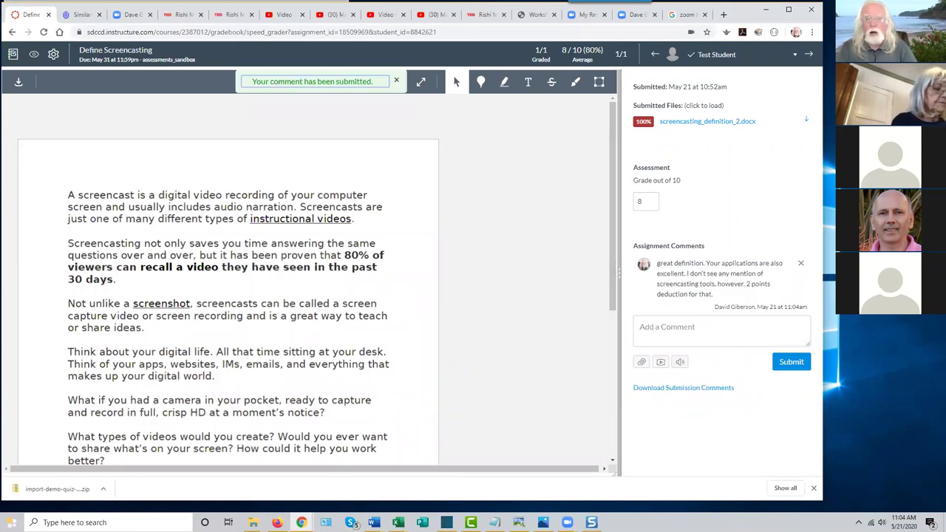
# Review the test student's Define Screencasting grade in the gradebook and reopen the submission in SpeedGrader from its grade details.
pyautogui.click(13, 56)
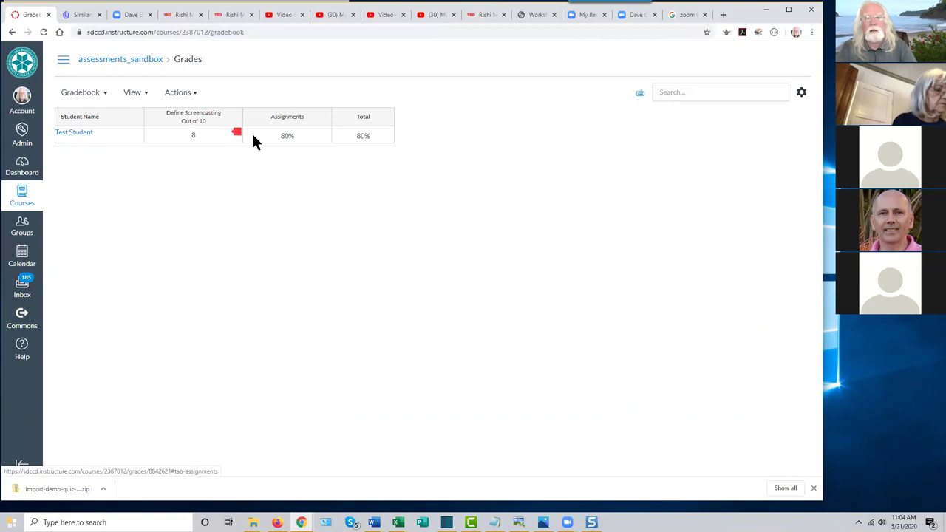
pyautogui.click(192, 135)
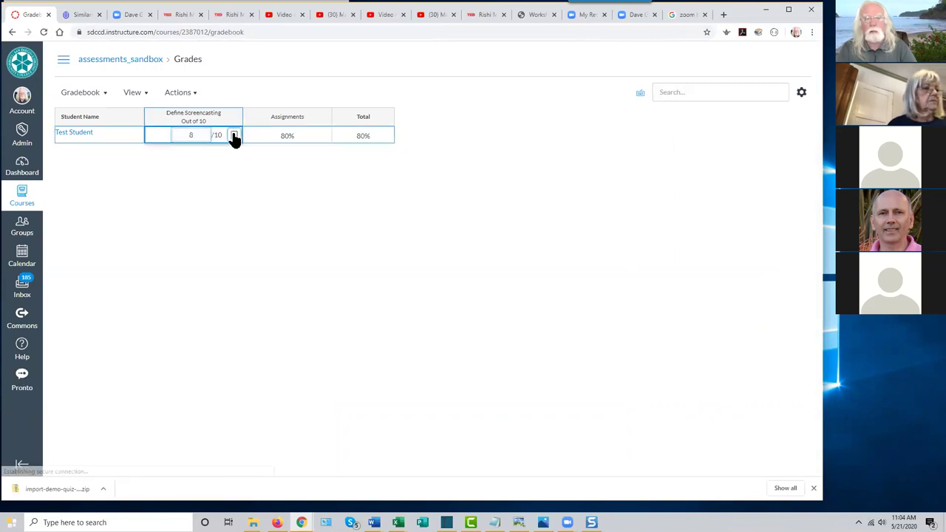
pyautogui.click(233, 136)
pyautogui.click(743, 144)
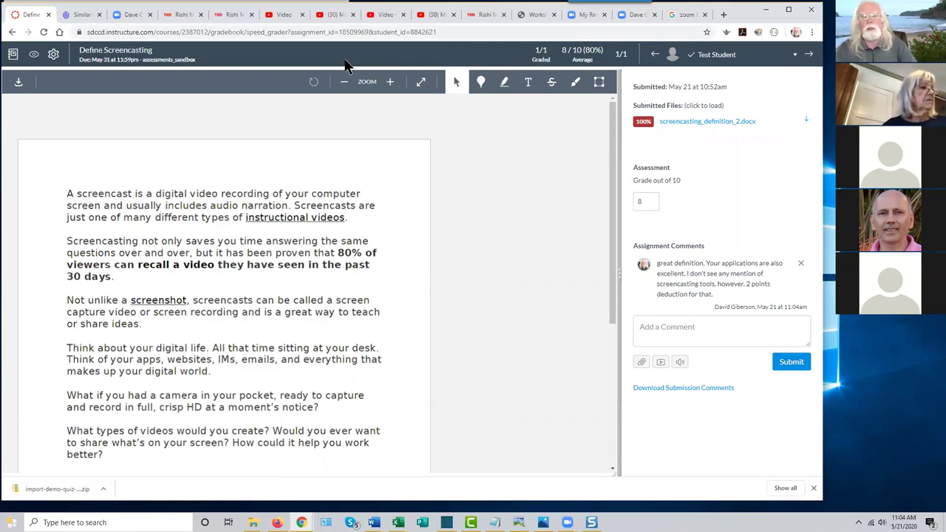
# Return to the gradebook, go to the course home page and open the Define Screencasting assignment for editing.
pyautogui.click(13, 56)
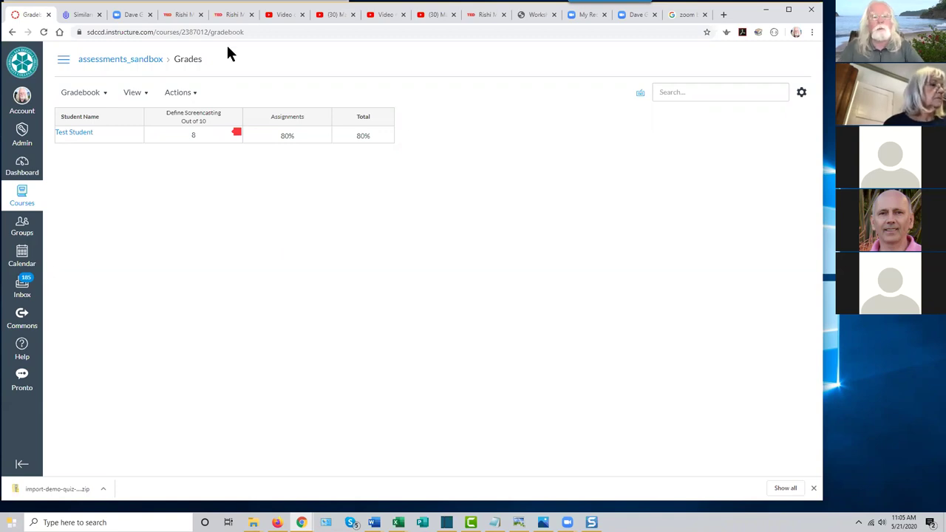
pyautogui.click(63, 63)
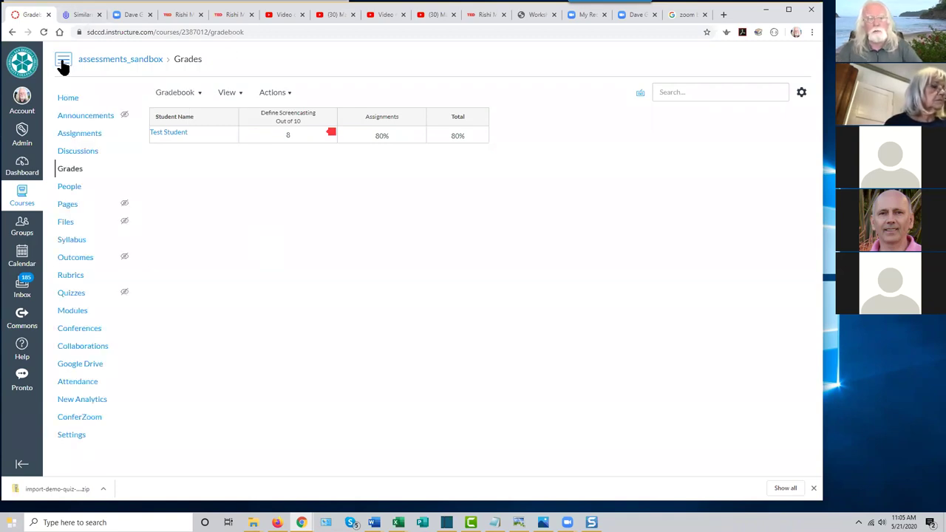
pyautogui.click(71, 99)
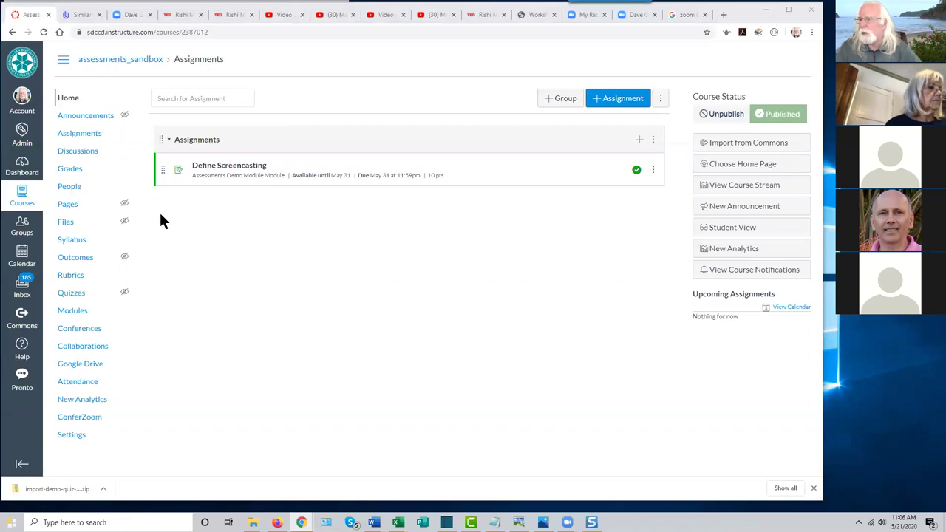
pyautogui.click(235, 170)
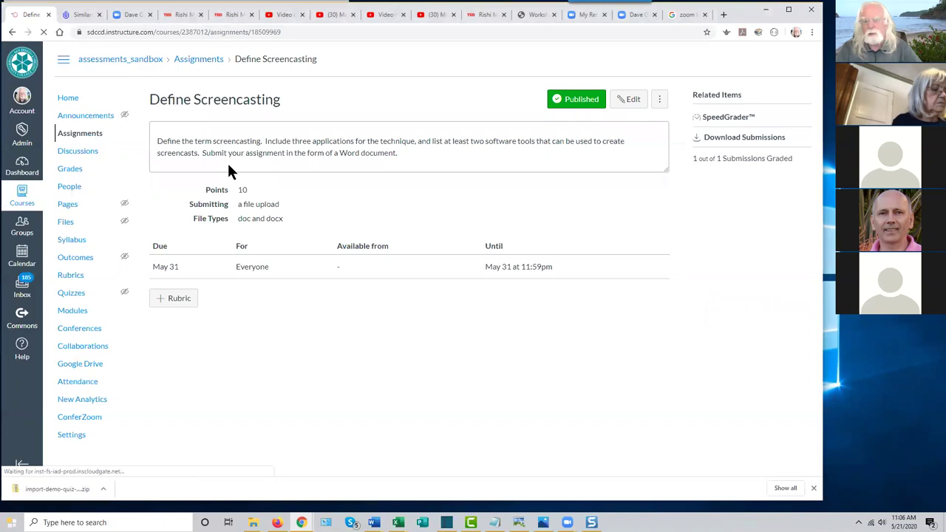
pyautogui.click(632, 103)
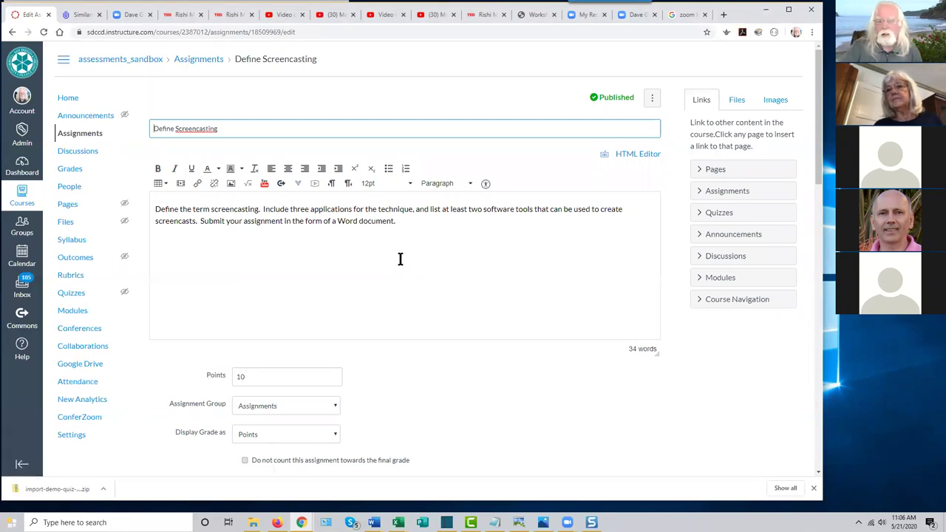
# Review the assignment's grading settings and the available choices for how its grade is displayed, keeping Points.
pyautogui.scroll(-1, 401, 264)
pyautogui.scroll(-1, 399, 266)
pyautogui.scroll(-1, 399, 266)
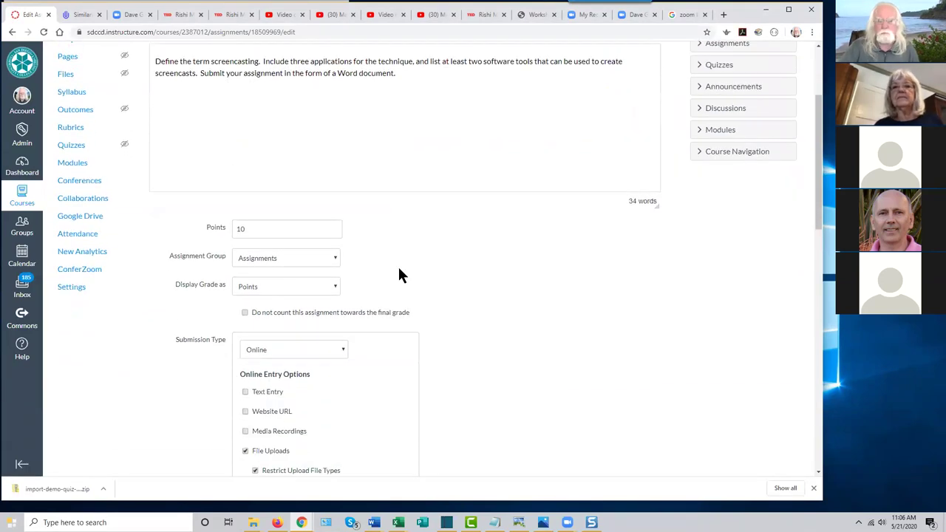
pyautogui.scroll(-1, 399, 275)
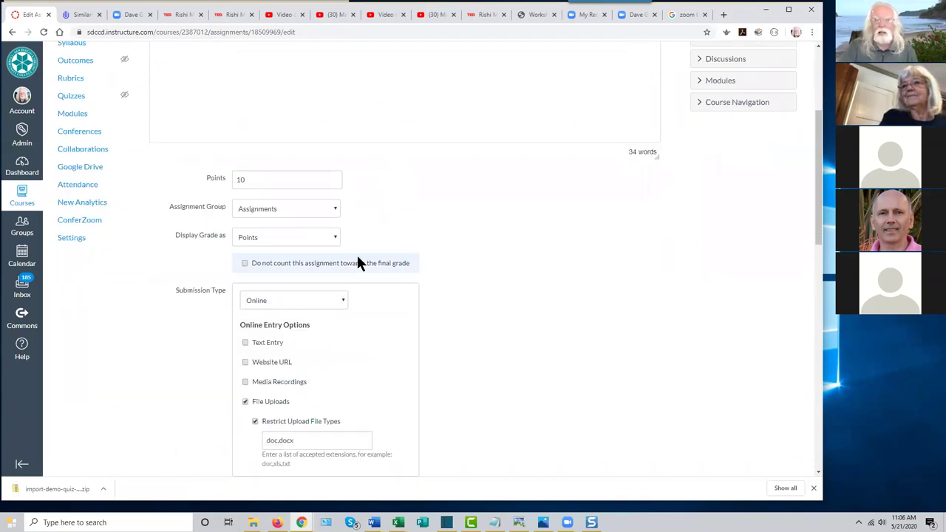
pyautogui.click(332, 238)
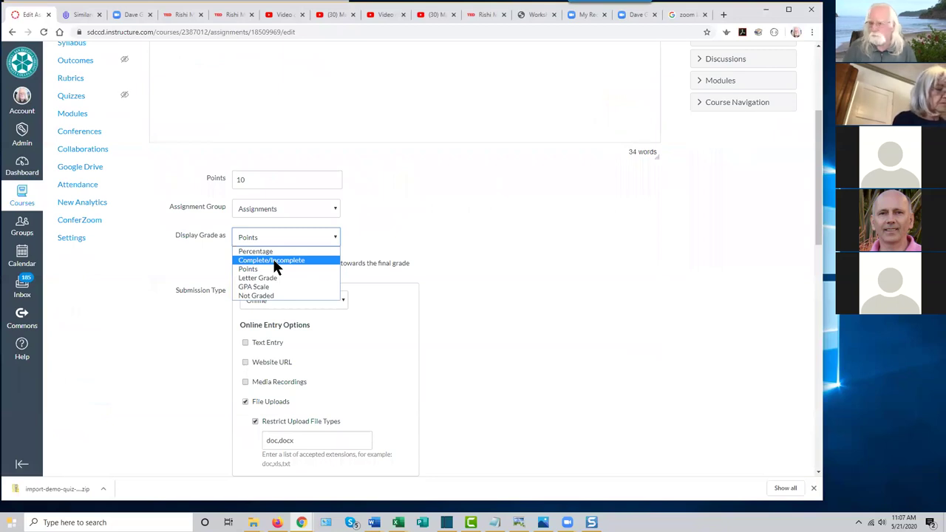
pyautogui.click(516, 242)
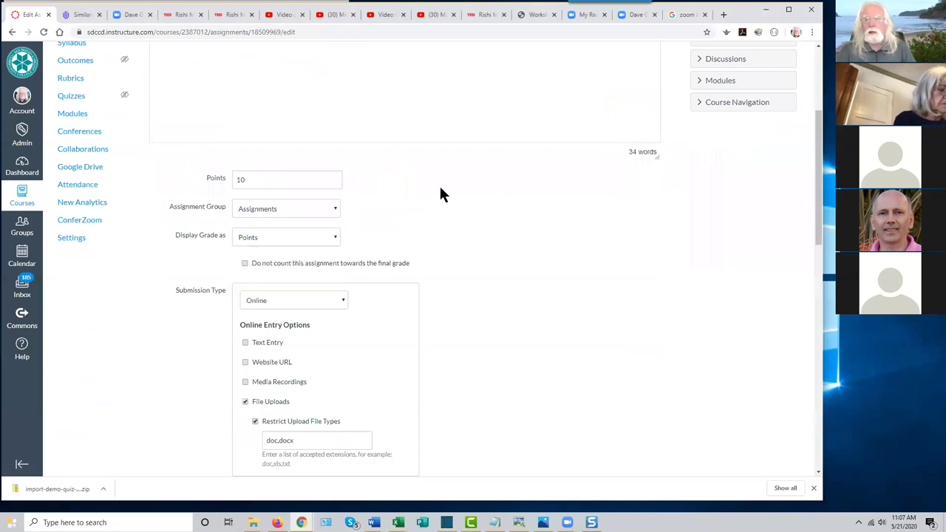
pyautogui.scroll(3, 448, 270)
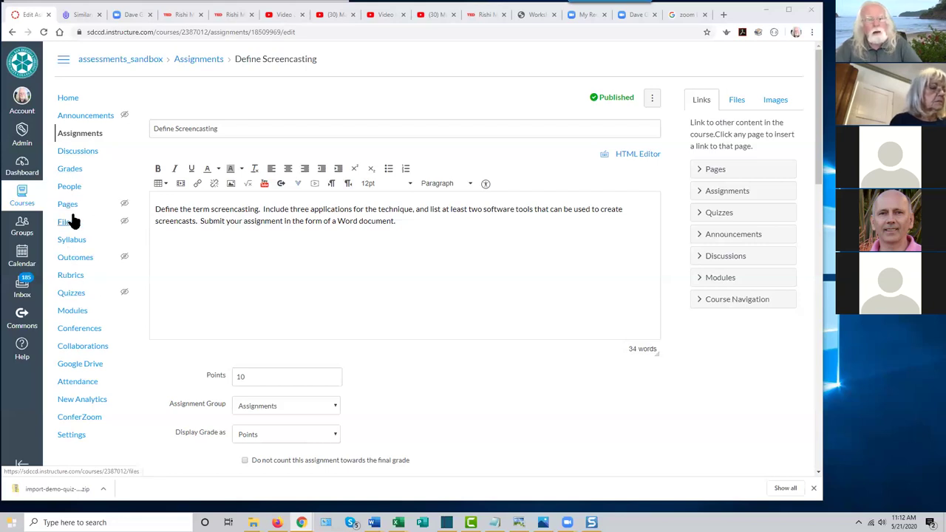
# Add a new quiz named "Screencasting Quiz" to the Assessments Demo Module, in the Assignments group without indentation.
pyautogui.click(77, 312)
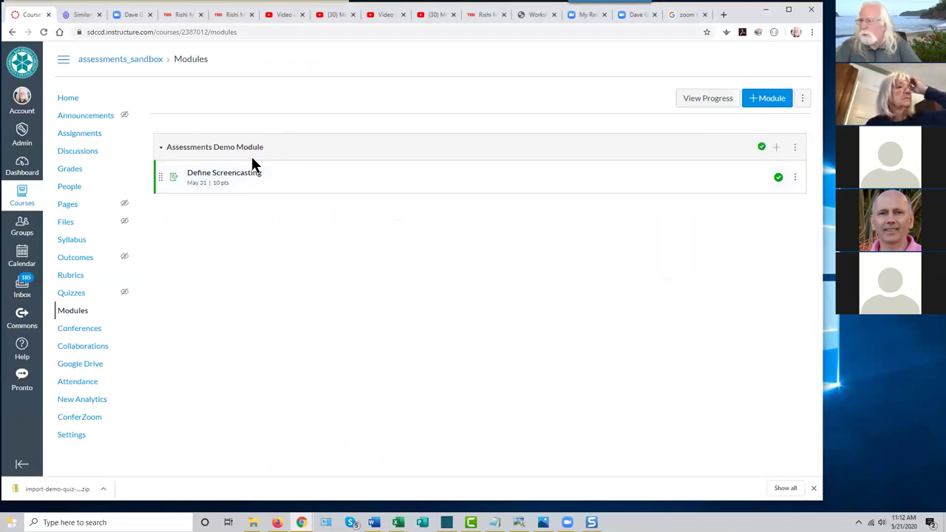
pyautogui.click(774, 150)
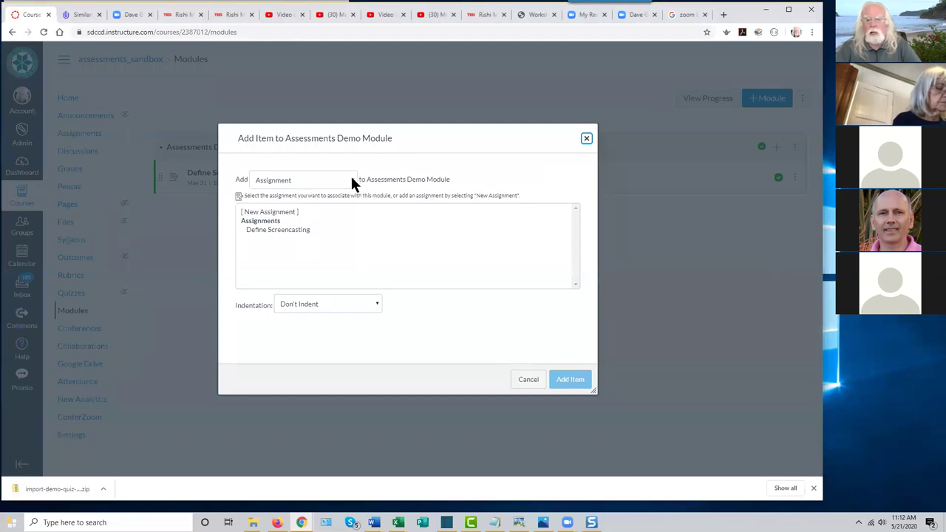
pyautogui.click(326, 181)
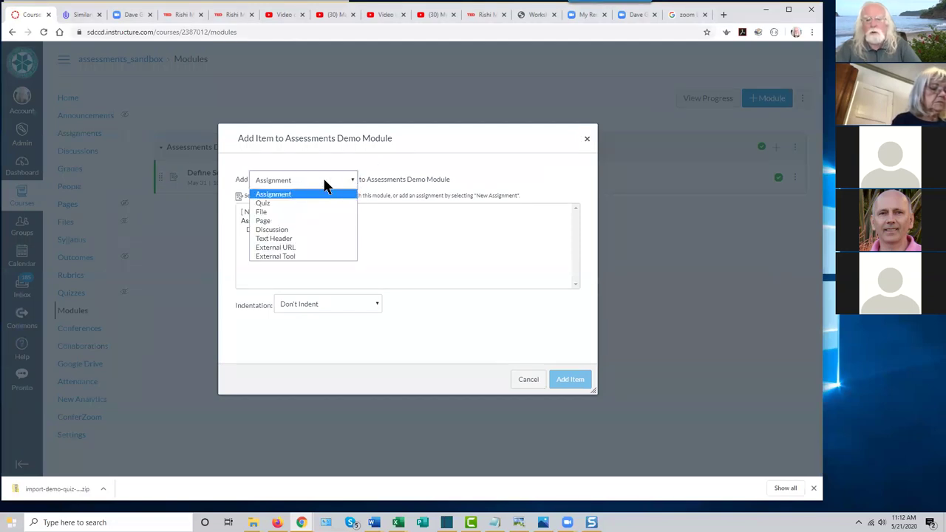
pyautogui.click(272, 204)
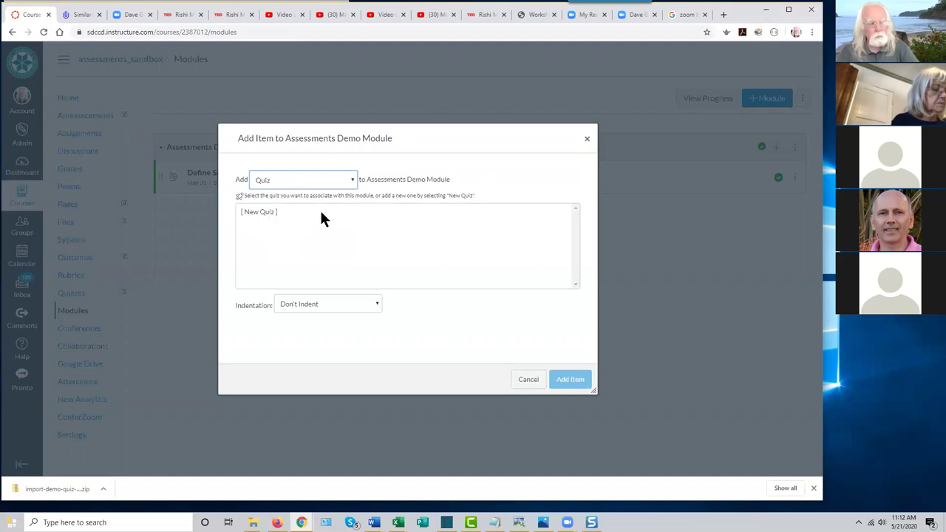
pyautogui.click(258, 214)
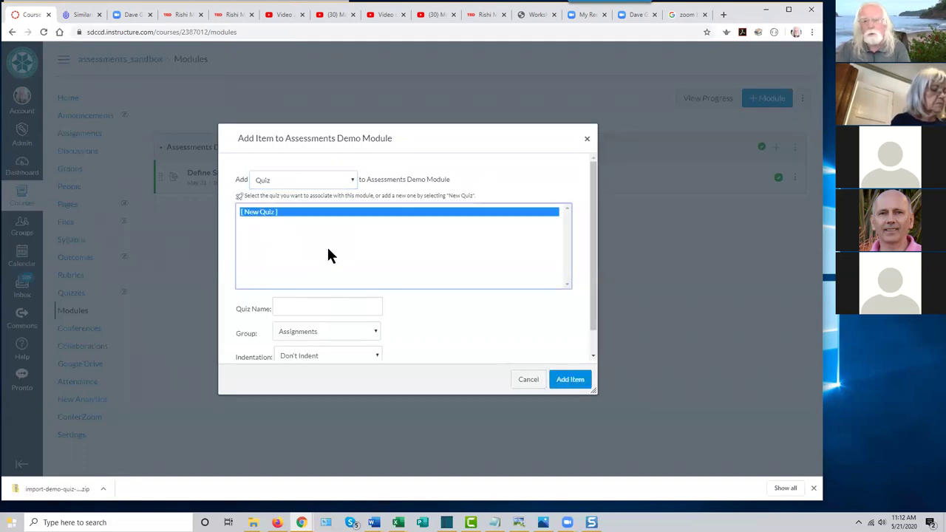
pyautogui.click(283, 304)
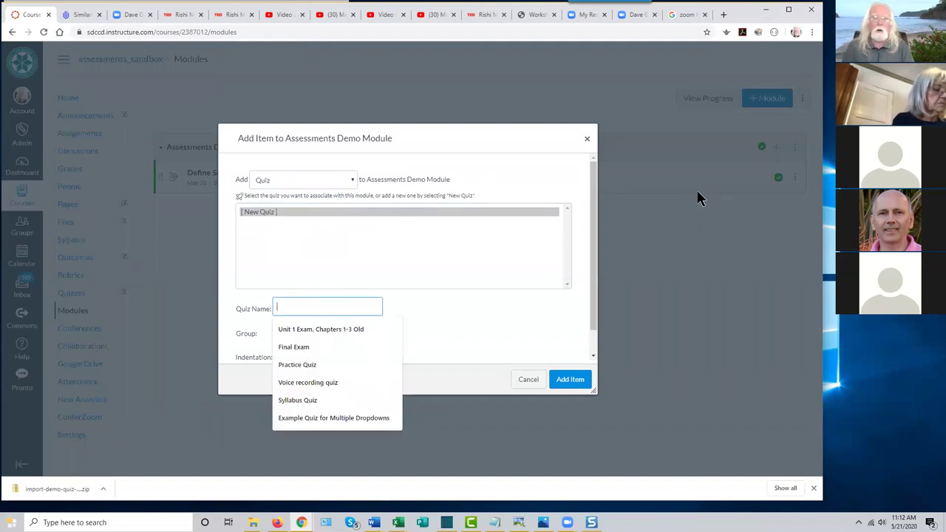
pyautogui.write('SC')
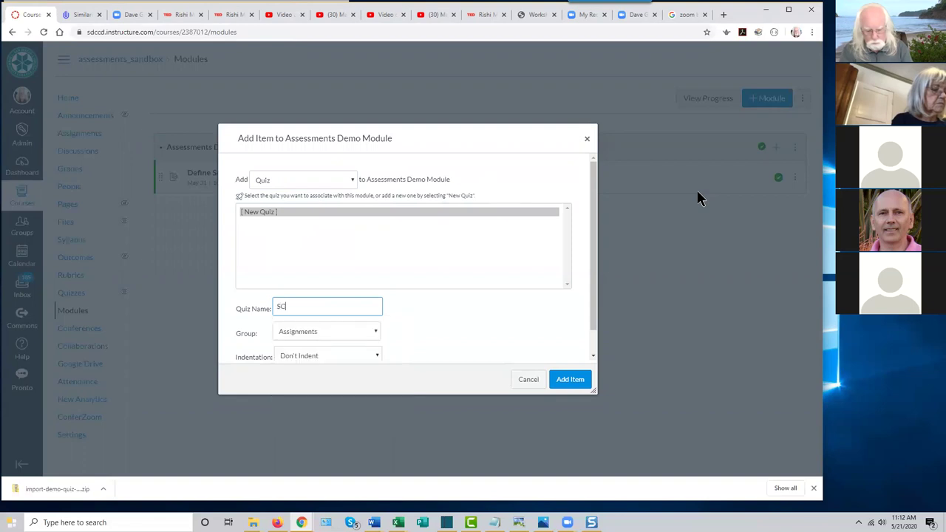
pyautogui.write('reencasting Quiz')
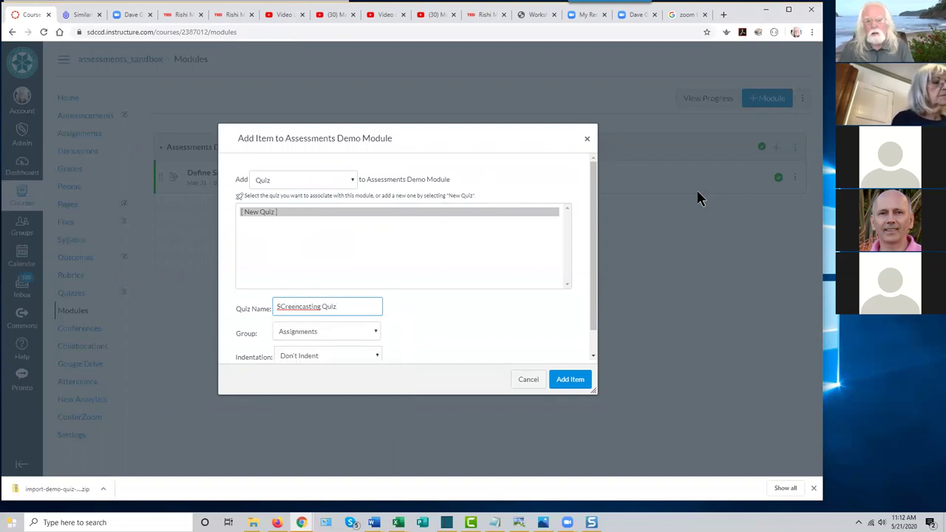
pyautogui.click(280, 306)
pyautogui.press('Delete')
pyautogui.write('c')
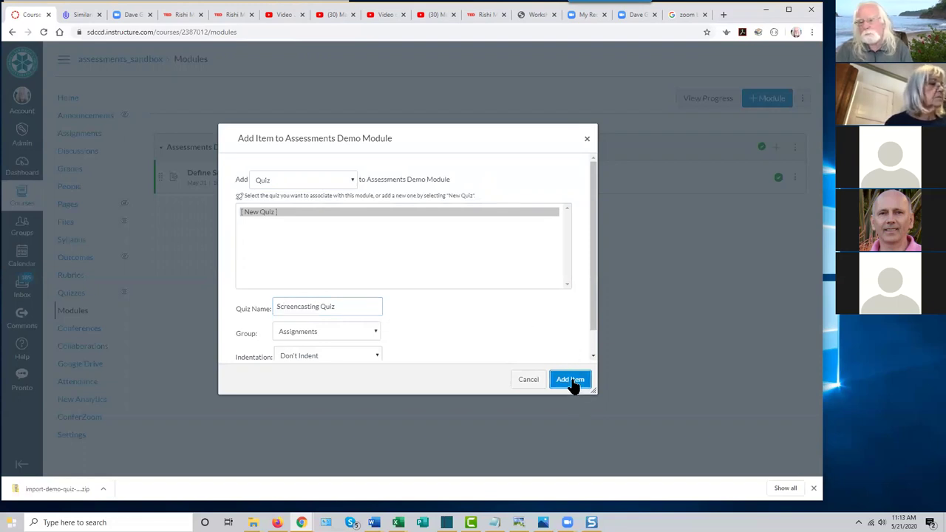
pyautogui.click(561, 383)
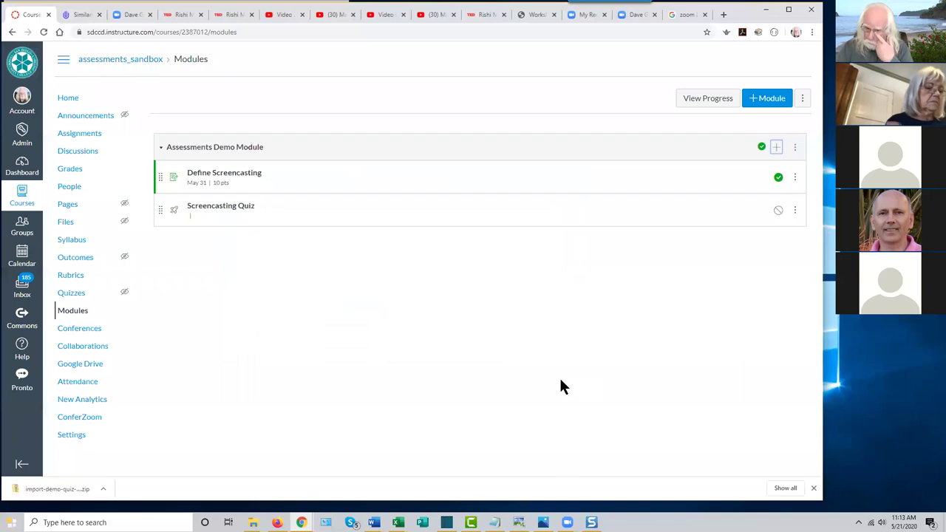
# Open the Screencasting Quiz for editing and enter the instructions "Answer all the questions. No penalty for guessing.".
pyautogui.click(228, 209)
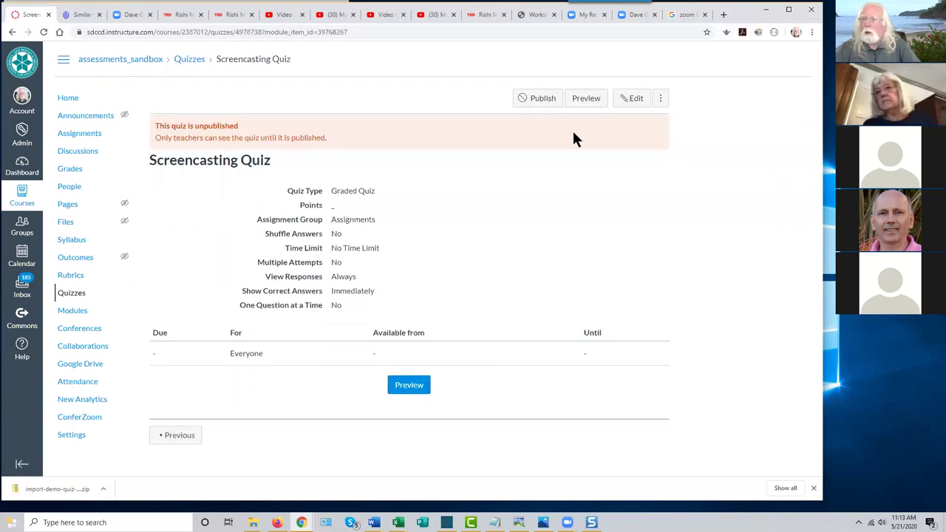
pyautogui.click(630, 99)
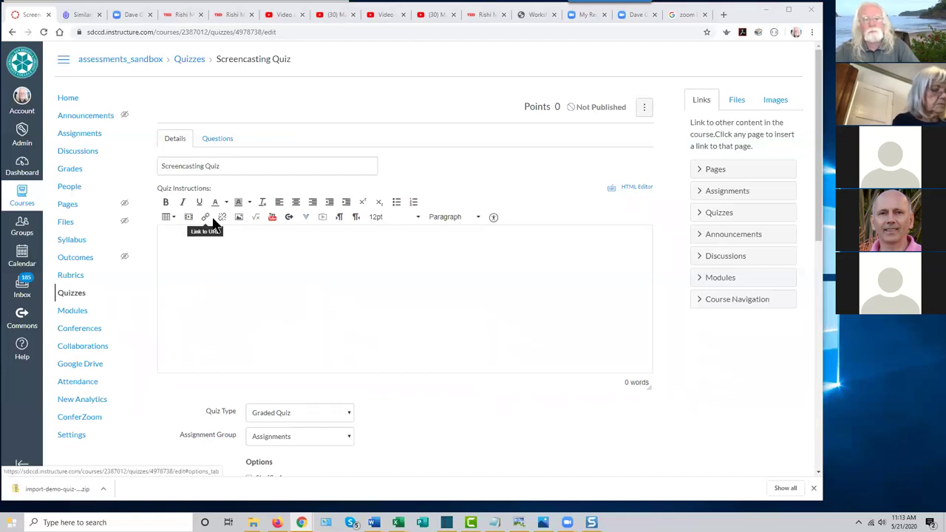
pyautogui.click(183, 245)
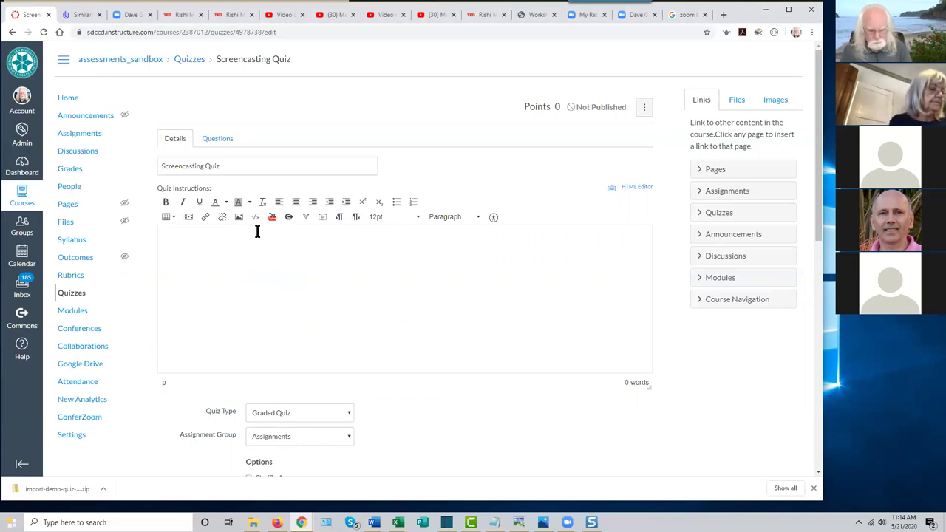
pyautogui.write('A')
pyautogui.write('wer all the questions.  No penalty for guessing.')
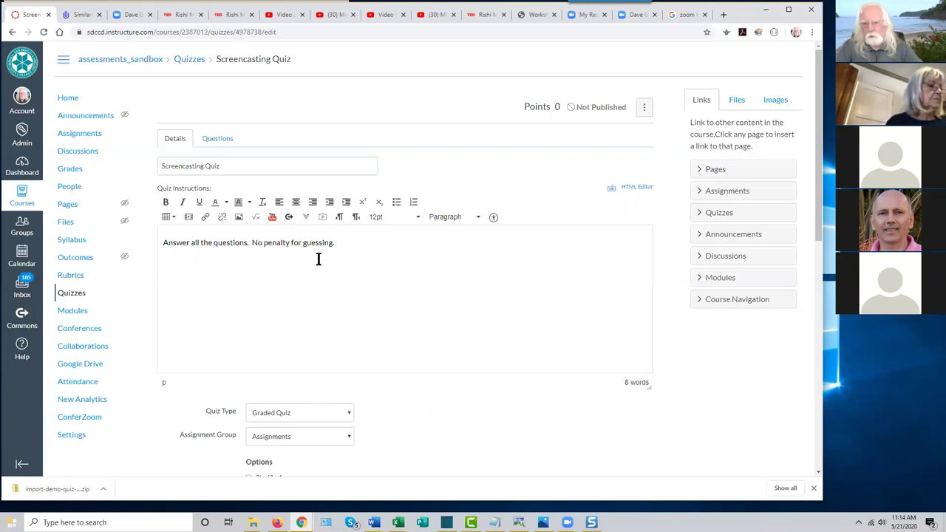
# Examine the available quiz types and assignment groups in the quiz details, keeping Graded Quiz and Assignments.
pyautogui.scroll(-2, 316, 258)
pyautogui.scroll(-2, 314, 260)
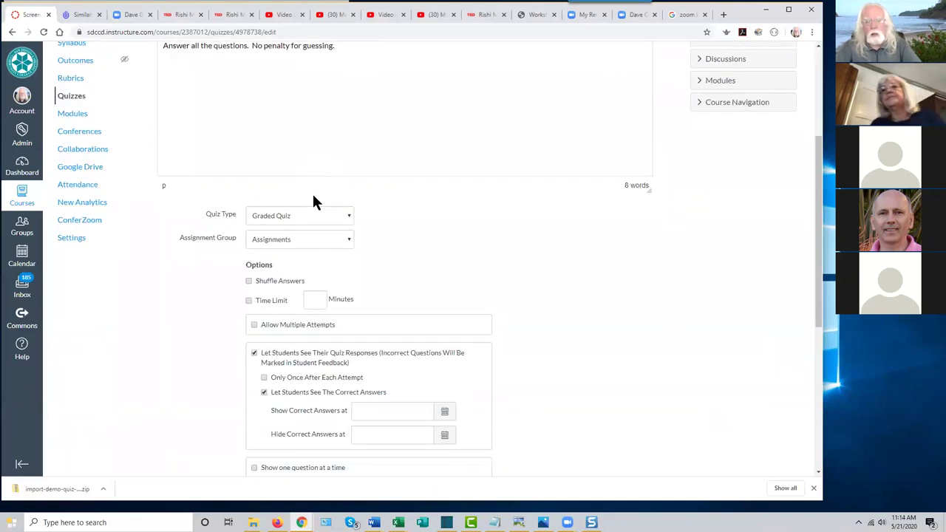
pyautogui.scroll(-1, 427, 248)
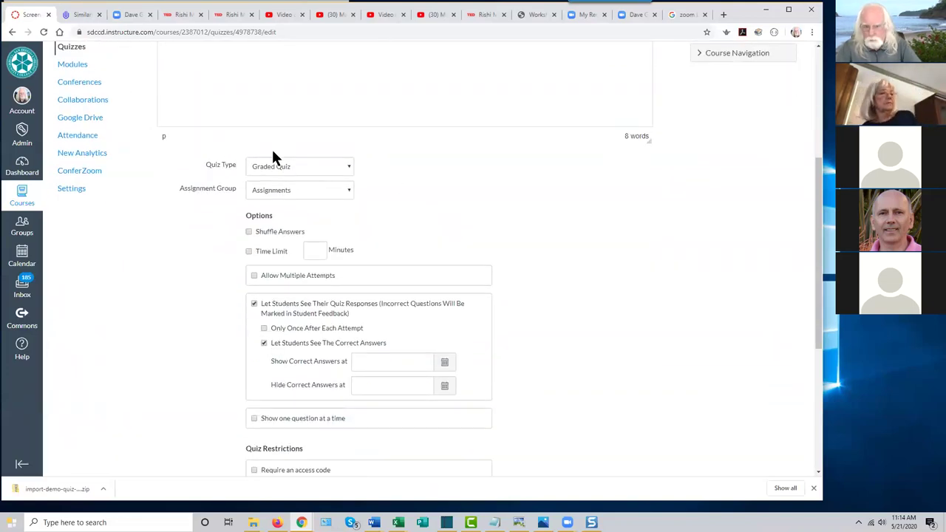
pyautogui.click(349, 170)
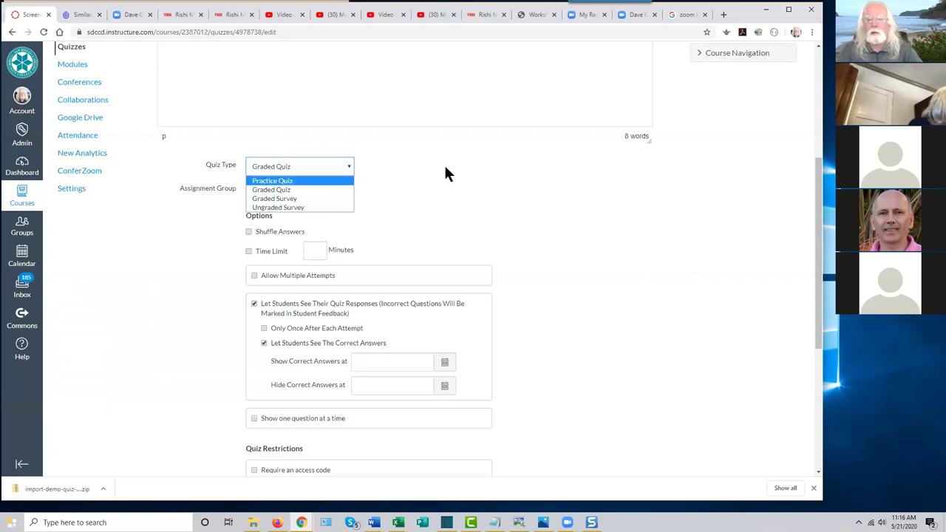
pyautogui.click(467, 196)
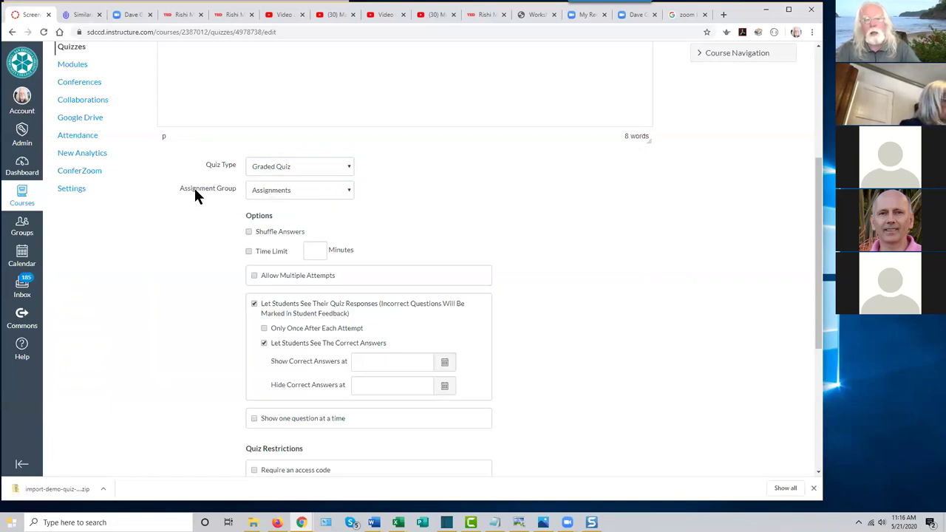
pyautogui.click(348, 189)
pyautogui.click(299, 188)
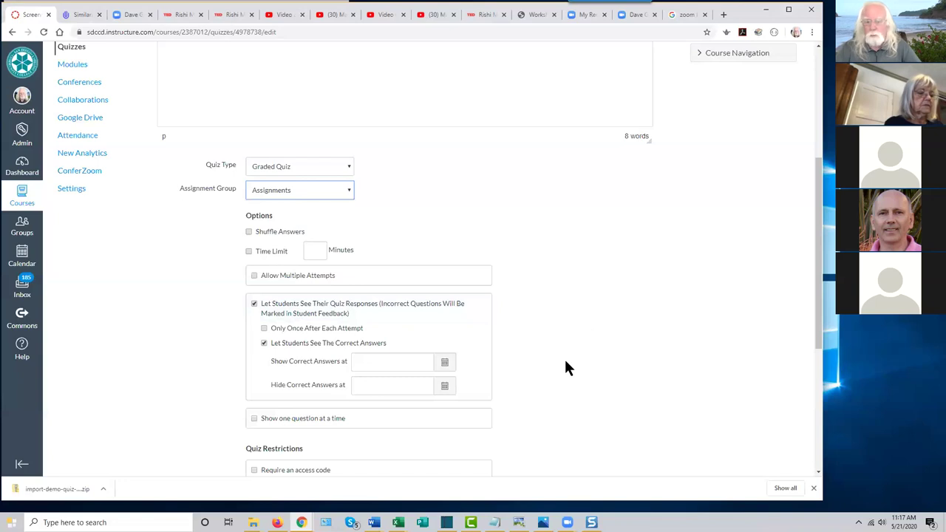
pyautogui.scroll(-2, 566, 366)
pyautogui.scroll(3, 562, 354)
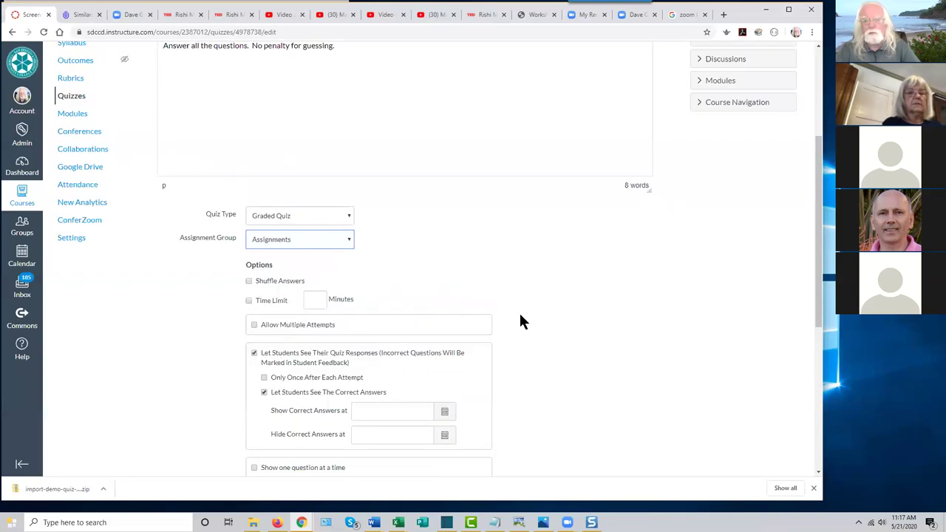
# Turn on the quiz's time limit and set it to 10 minutes.
pyautogui.scroll(-2, 519, 309)
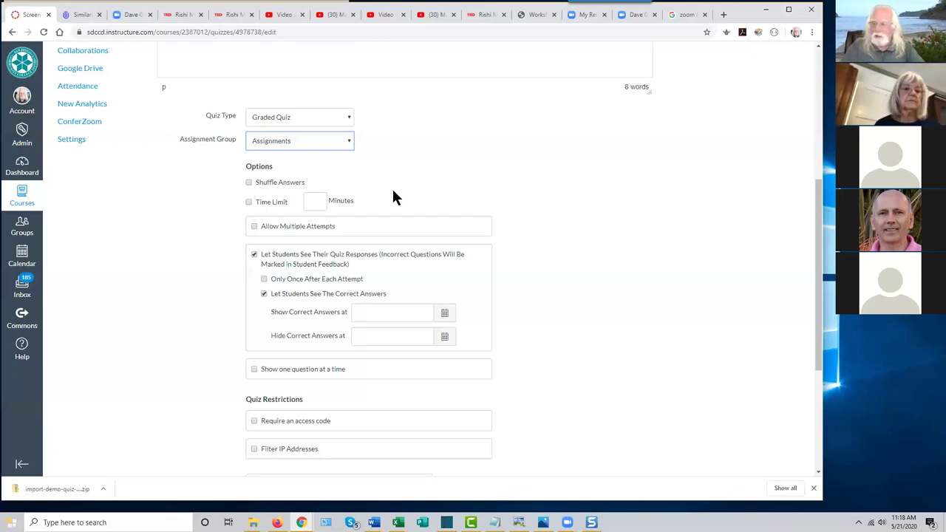
pyautogui.click(249, 204)
pyautogui.click(502, 221)
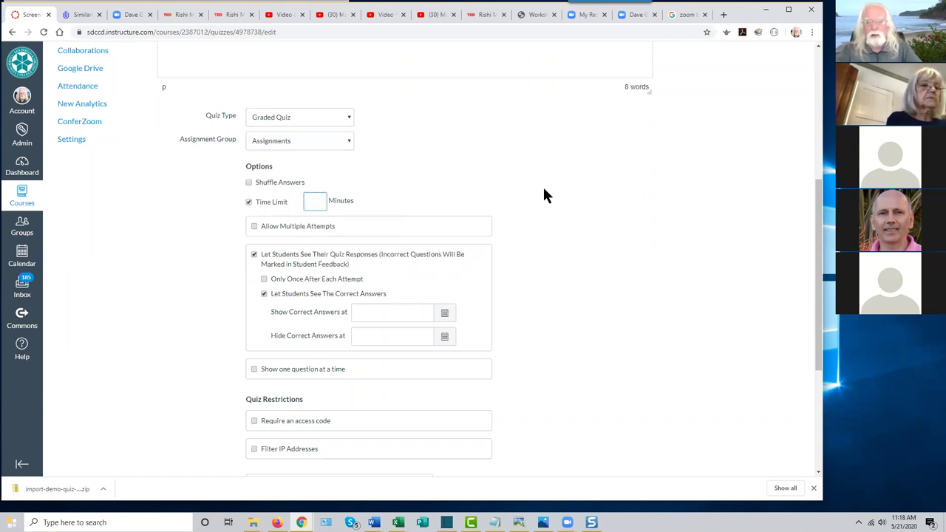
pyautogui.click(314, 203)
pyautogui.write('10')
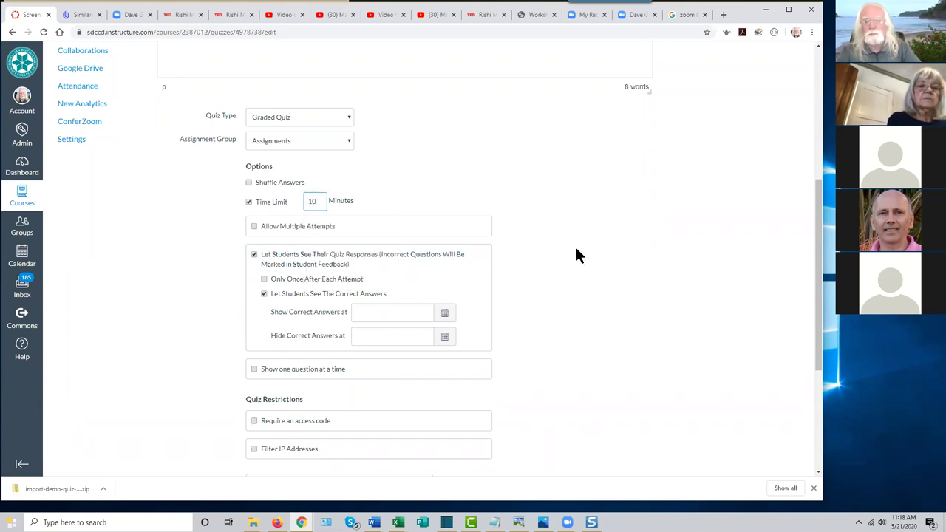
# Allow multiple attempts on the quiz, keeping the Highest score and limiting the allowed attempts to 2.
pyautogui.scroll(-1, 549, 247)
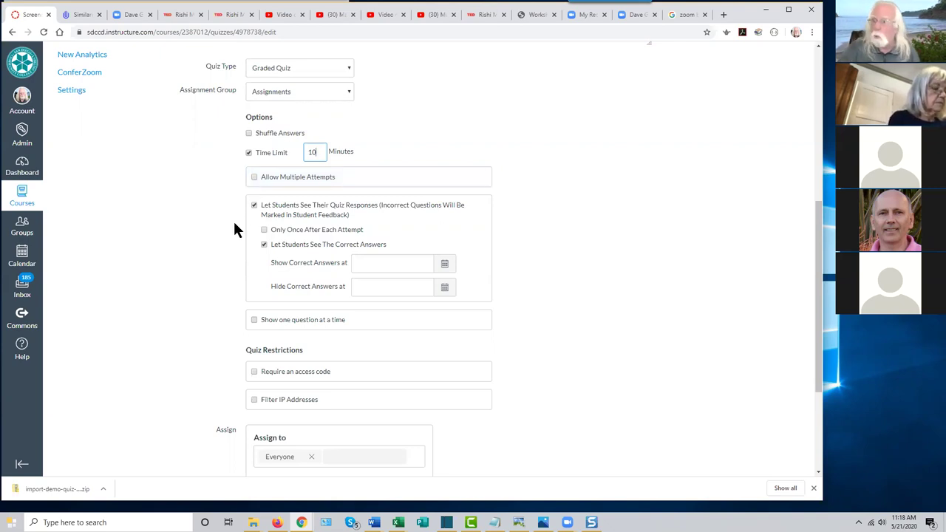
pyautogui.click(255, 178)
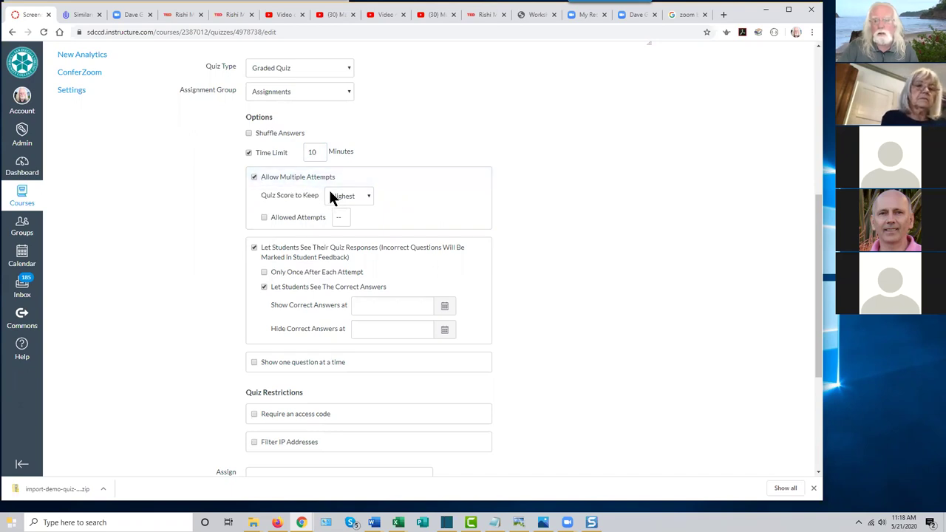
pyautogui.click(367, 198)
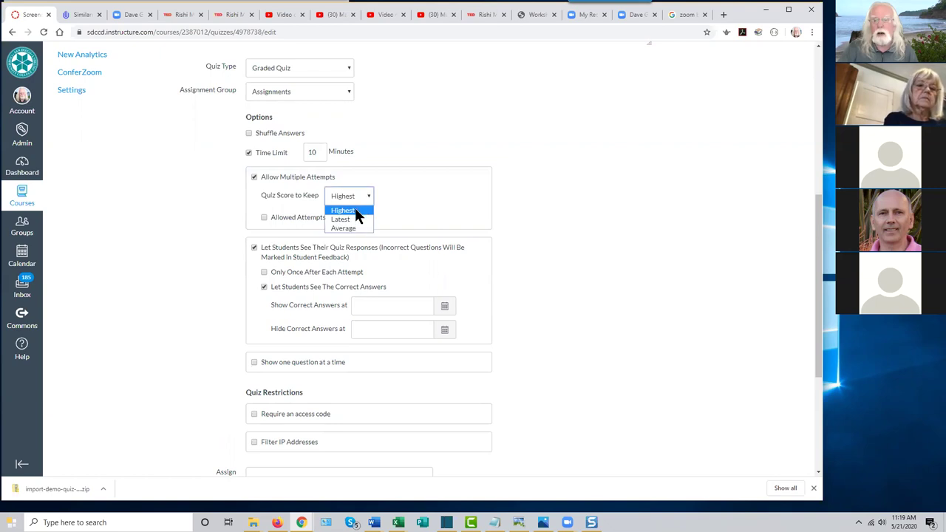
pyautogui.click(551, 221)
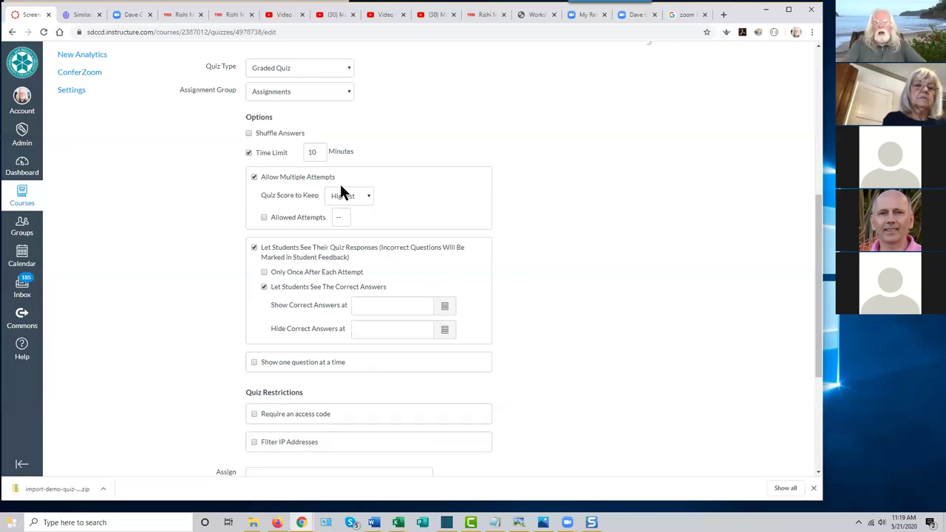
pyautogui.click(264, 219)
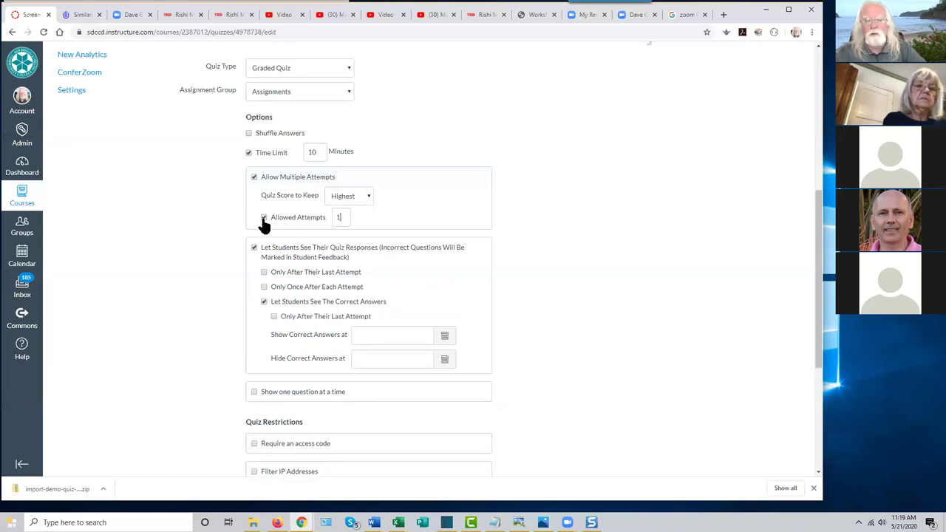
pyautogui.click(347, 214)
pyautogui.write('2')
pyautogui.click(654, 240)
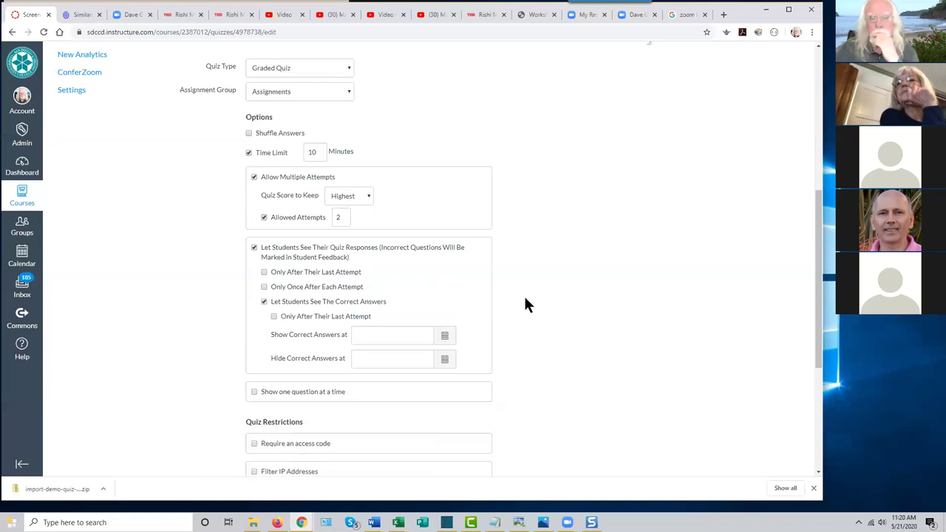
# Examine the options that control when students see their quiz responses and the correct answers.
pyautogui.scroll(-1, 523, 304)
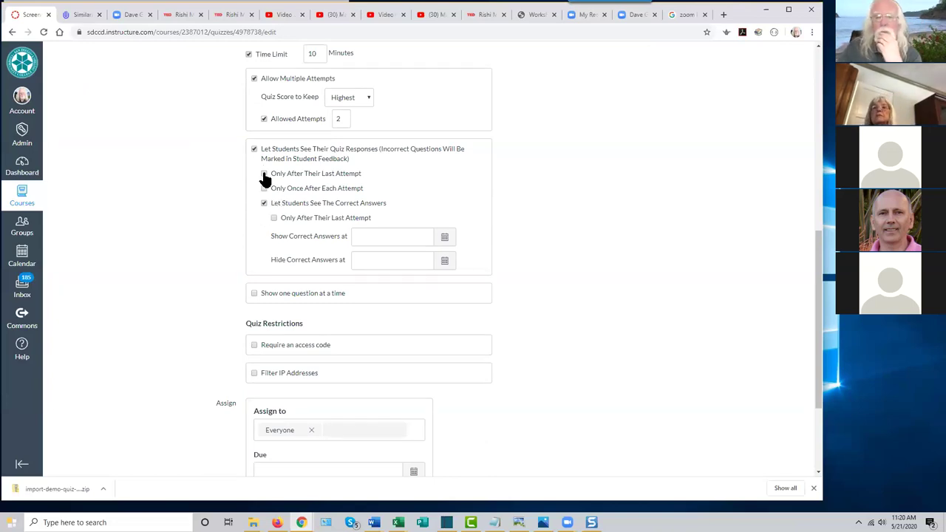
pyautogui.click(254, 150)
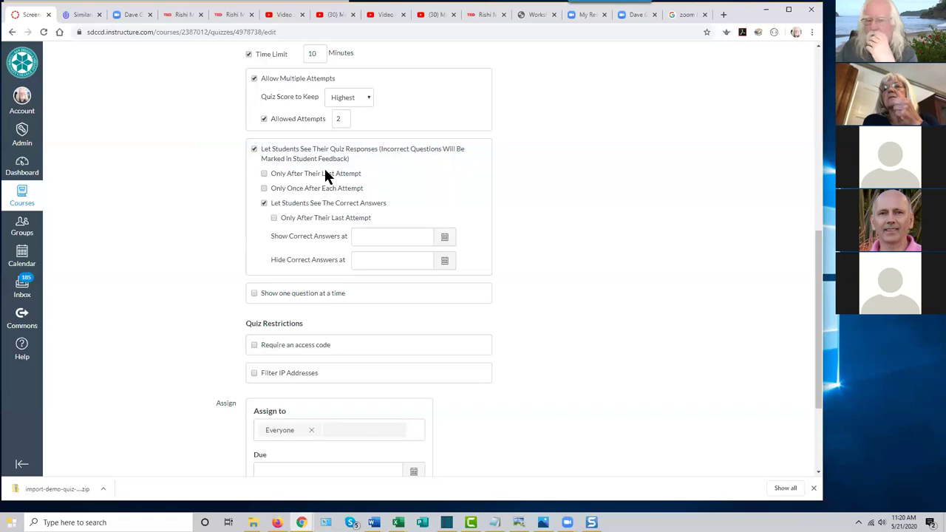
pyautogui.click(265, 190)
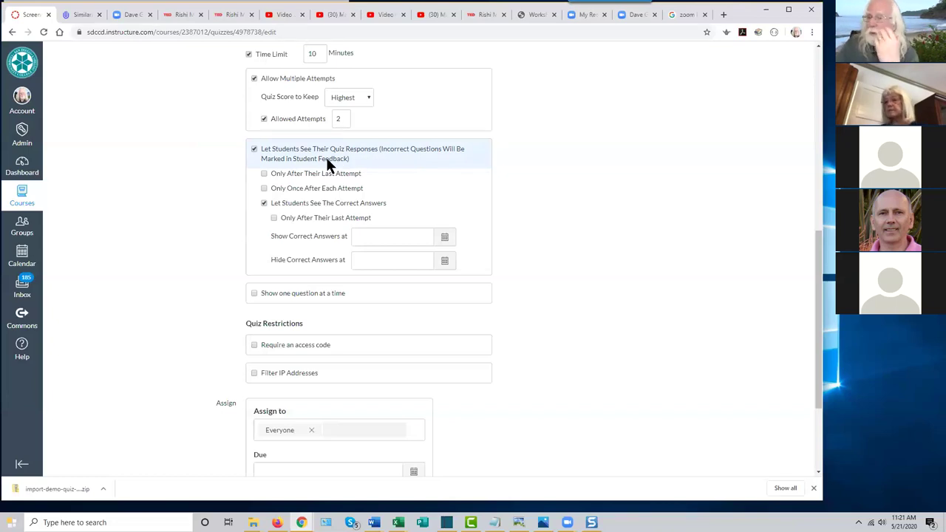
pyautogui.click(264, 203)
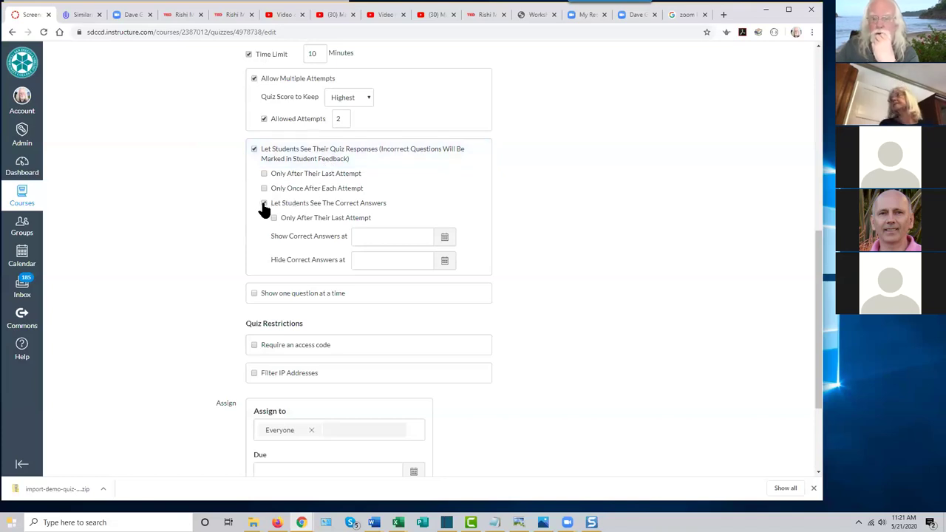
pyautogui.click(264, 206)
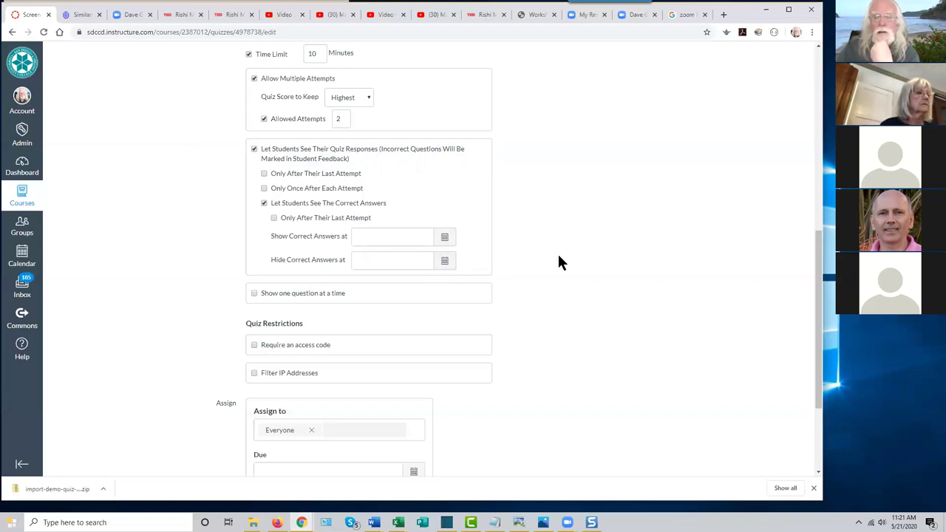
# Try the option to show one question at a time and switch it back off.
pyautogui.scroll(-3, 558, 262)
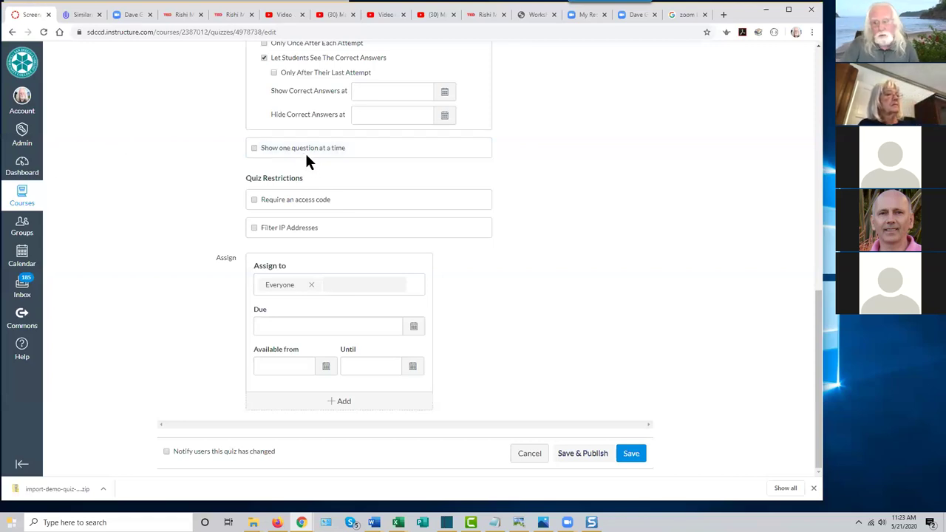
pyautogui.click(254, 150)
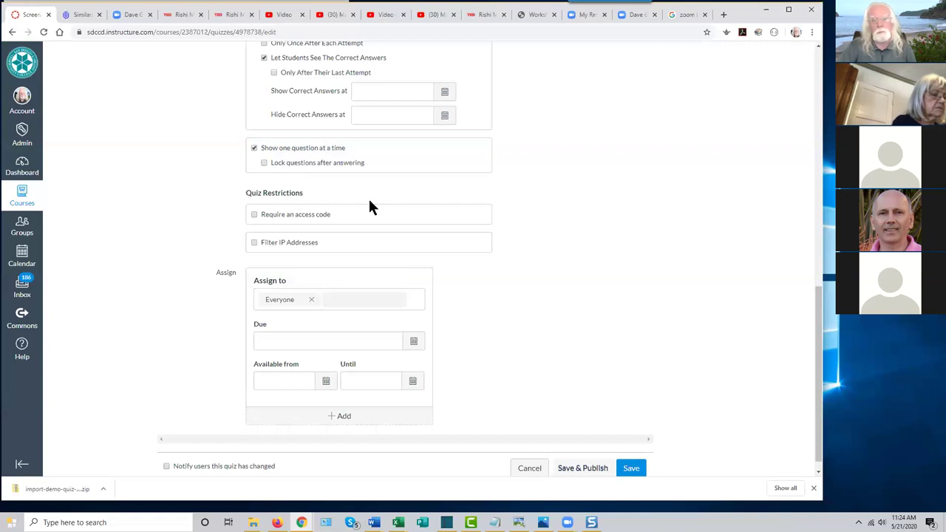
pyautogui.click(254, 149)
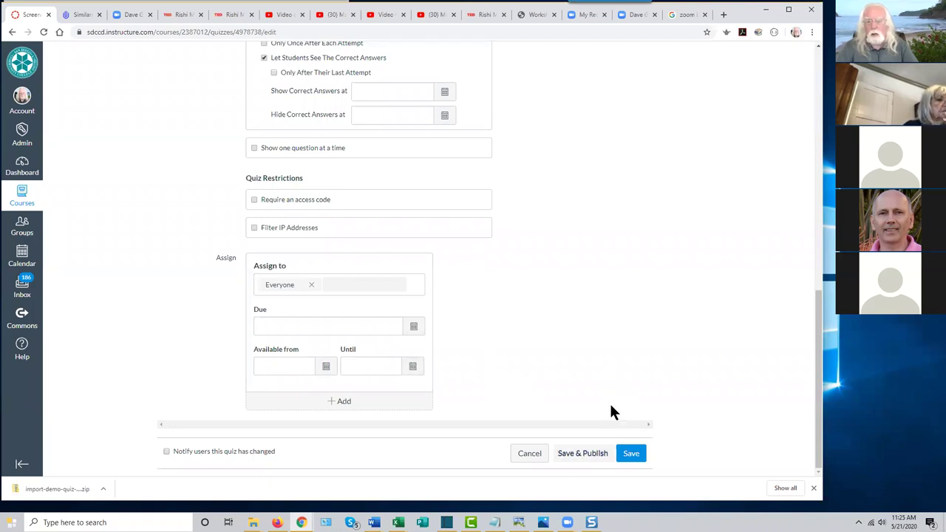
# Add a new question to the quiz and review the available question types, keeping Multiple Choice.
pyautogui.scroll(5, 609, 410)
pyautogui.scroll(4, 606, 413)
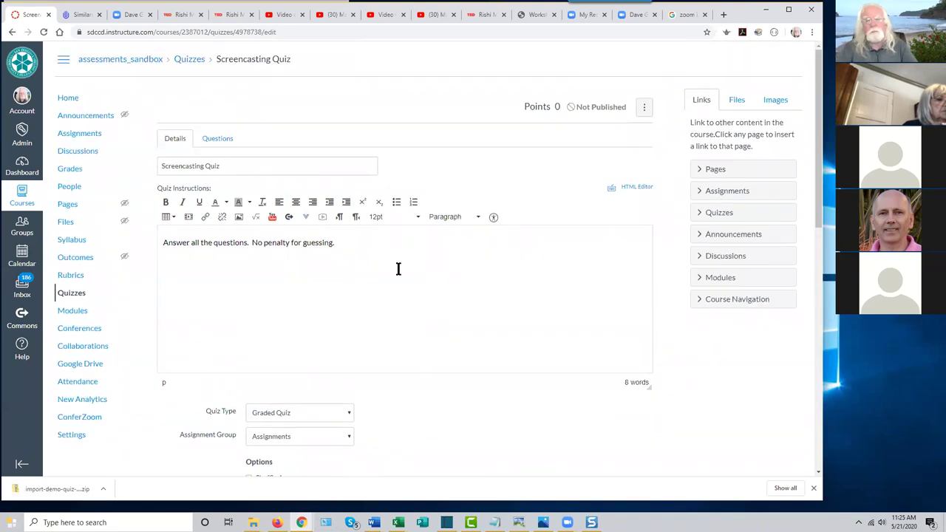
pyautogui.click(218, 139)
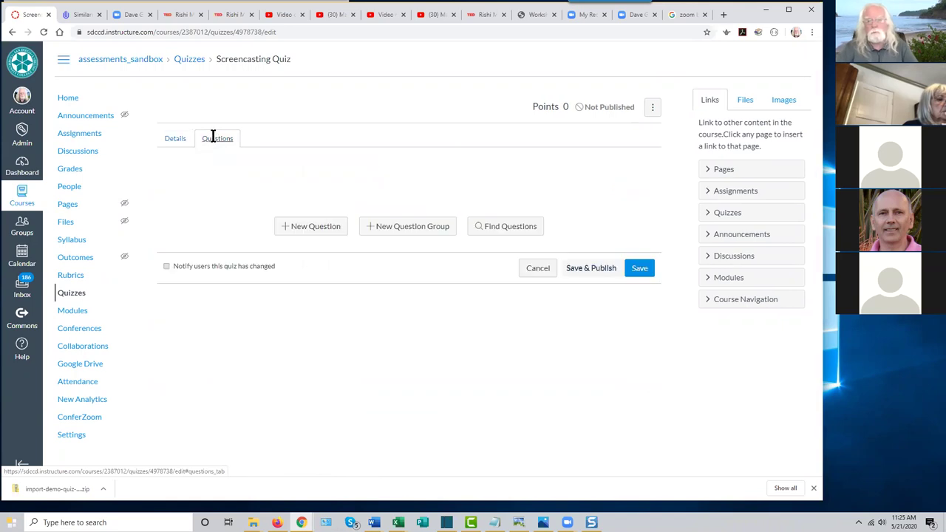
pyautogui.click(301, 229)
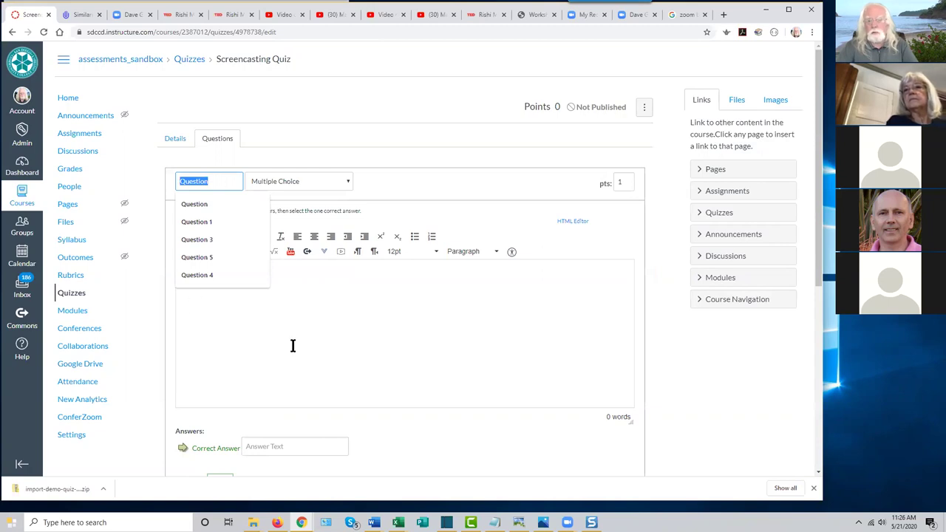
pyautogui.click(220, 181)
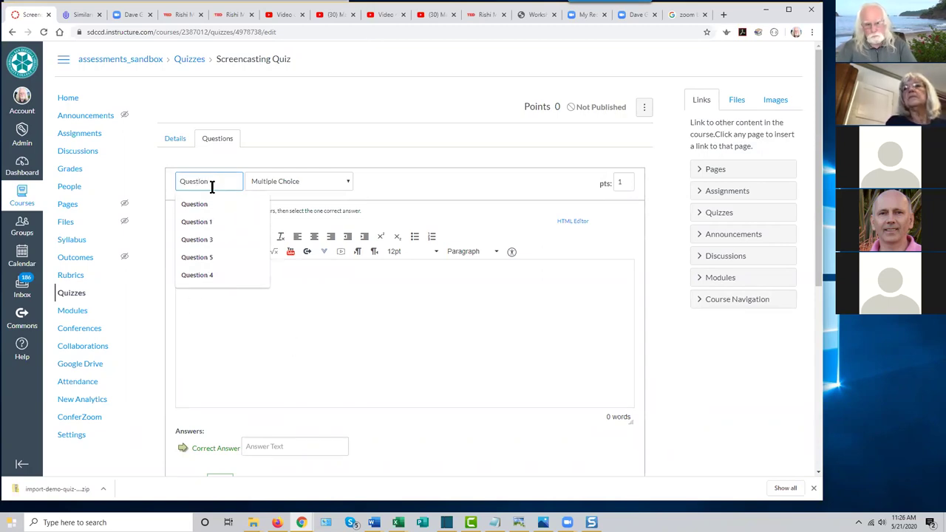
pyautogui.click(271, 321)
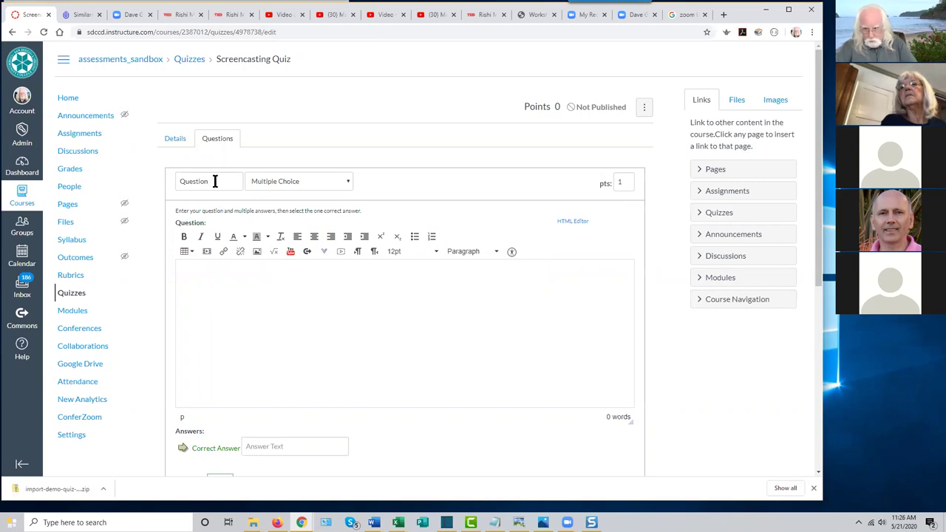
pyautogui.click(348, 184)
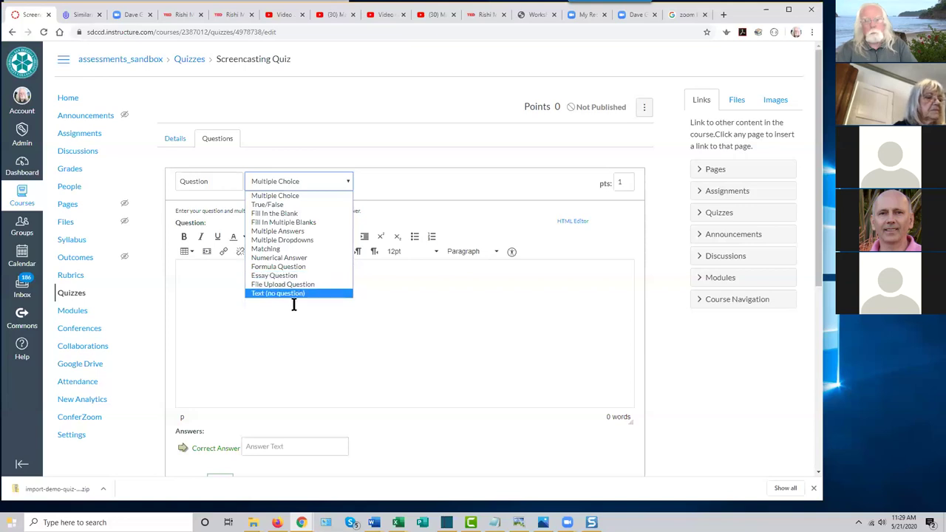
pyautogui.click(315, 326)
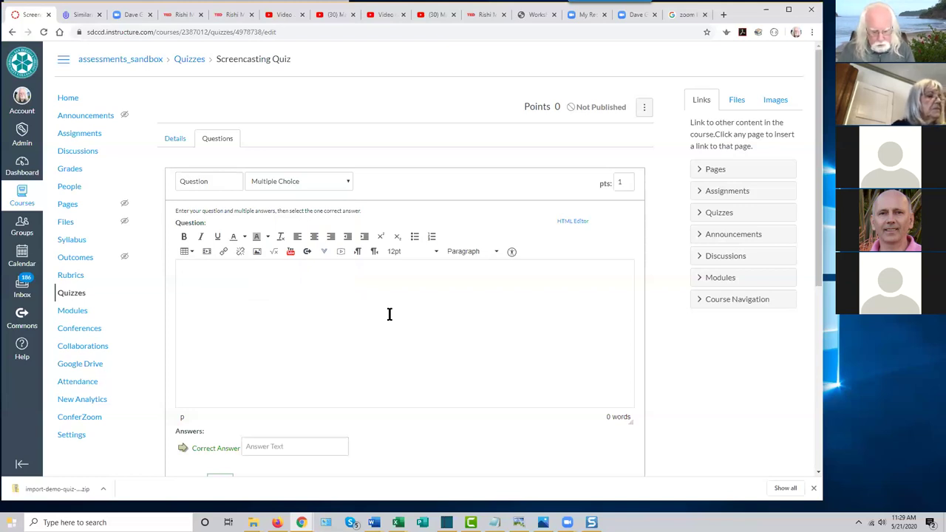
# Enter the question text "Which of the following is a tool that can be used to create a screencast?".
pyautogui.write('Which of')
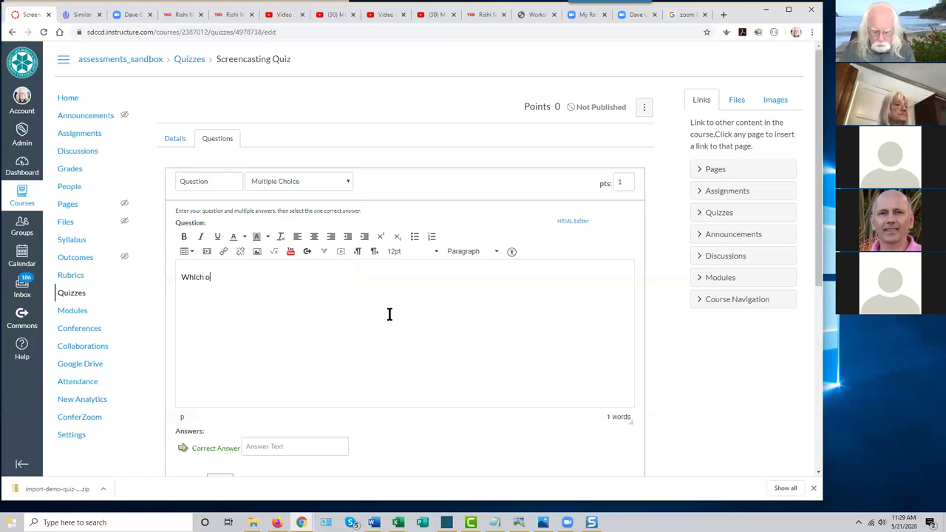
pyautogui.press('BackSpace')
pyautogui.press('BackSpace')
pyautogui.write('of the followi')
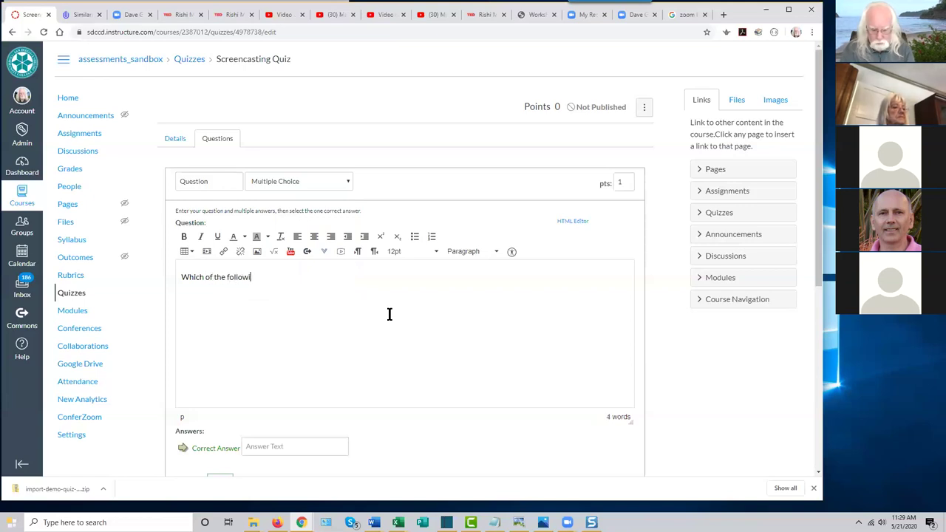
pyautogui.write('ng is a too')
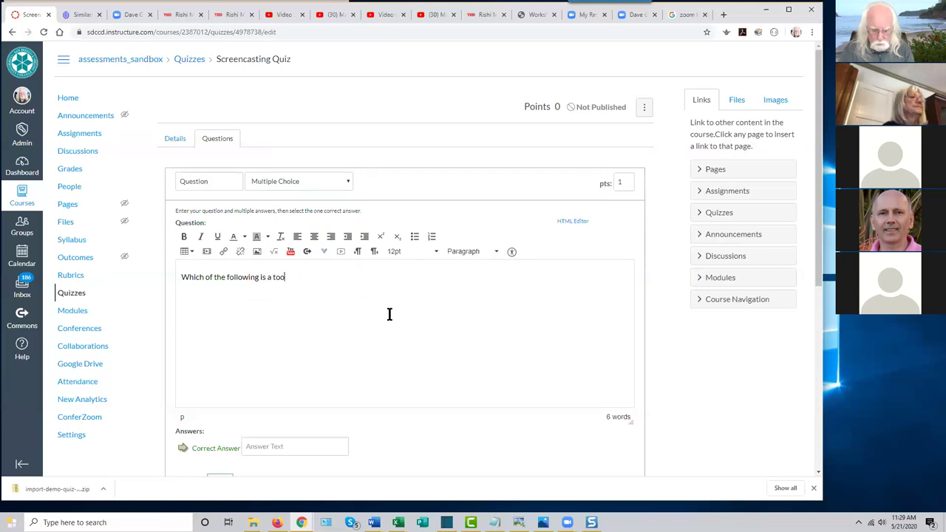
pyautogui.write('l that can be ')
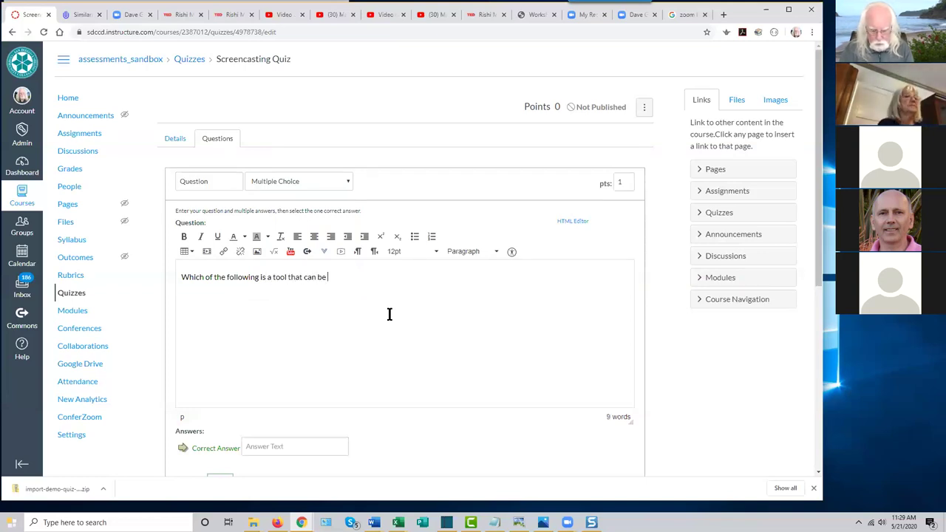
pyautogui.write('used to creat')
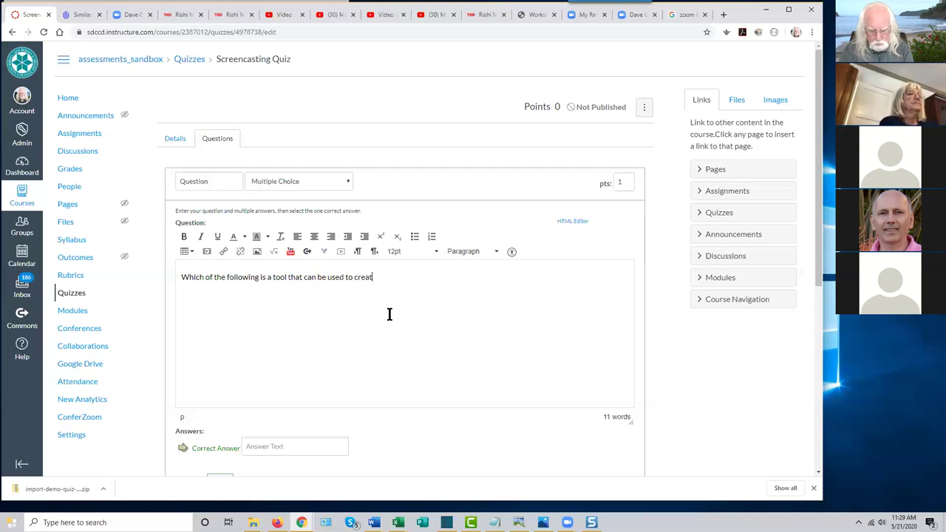
pyautogui.write('e a screencast')
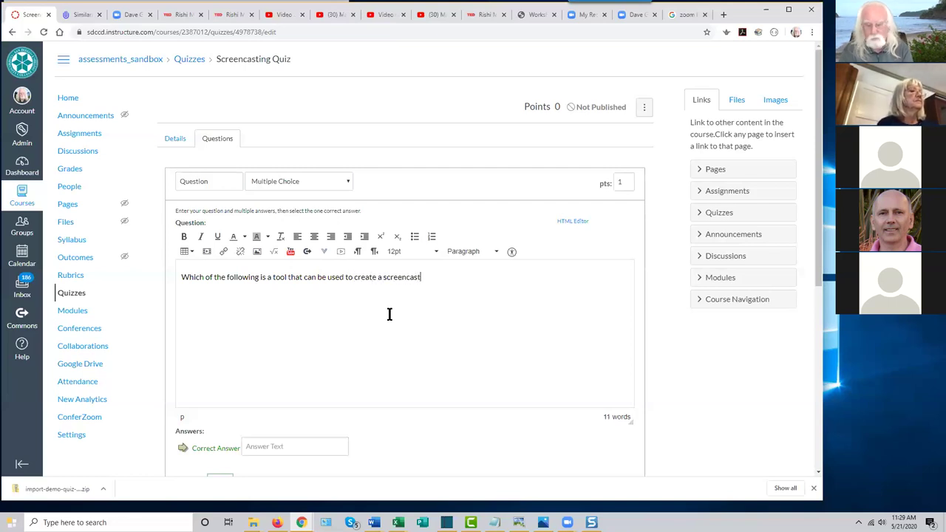
pyautogui.write('?')
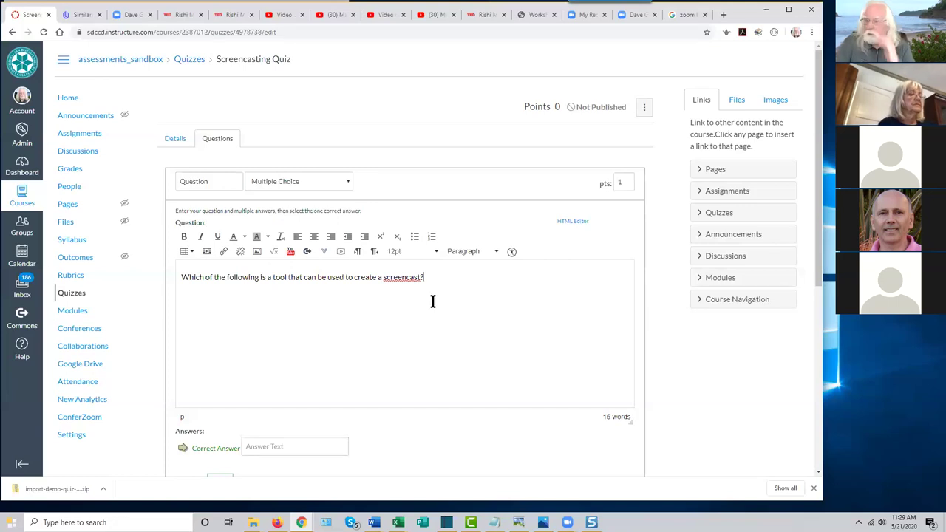
# Enter "Camtasia" as the question's correct answer and "Zoom" as the first other possible answer.
pyautogui.scroll(-2, 425, 318)
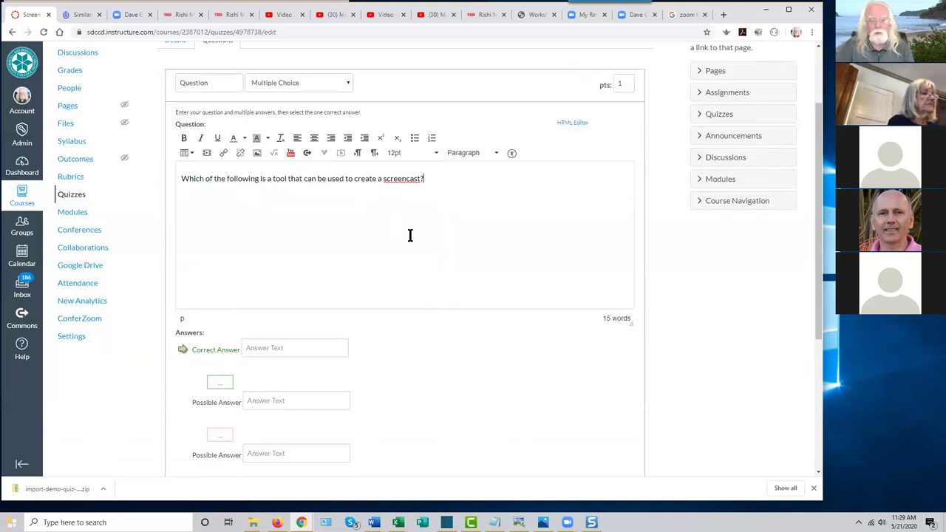
pyautogui.scroll(-2, 362, 252)
pyautogui.click(265, 250)
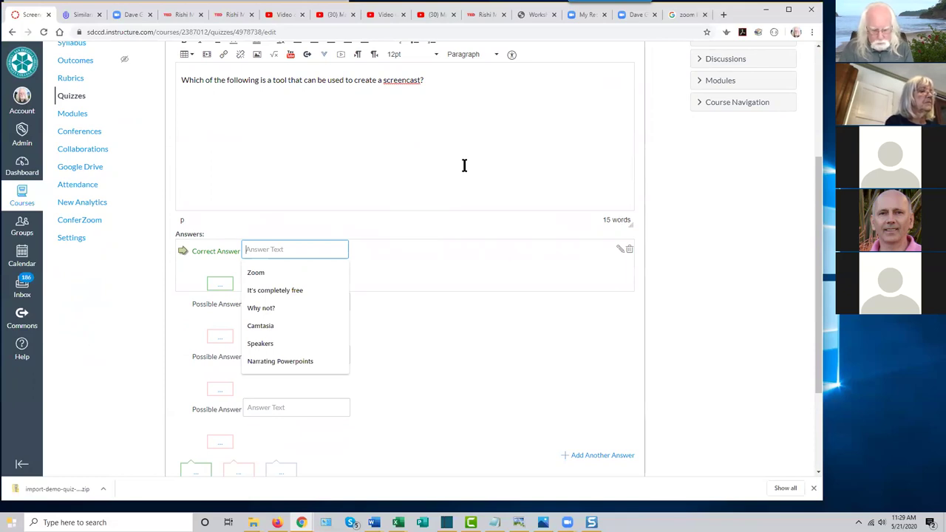
pyautogui.write('Camtasia')
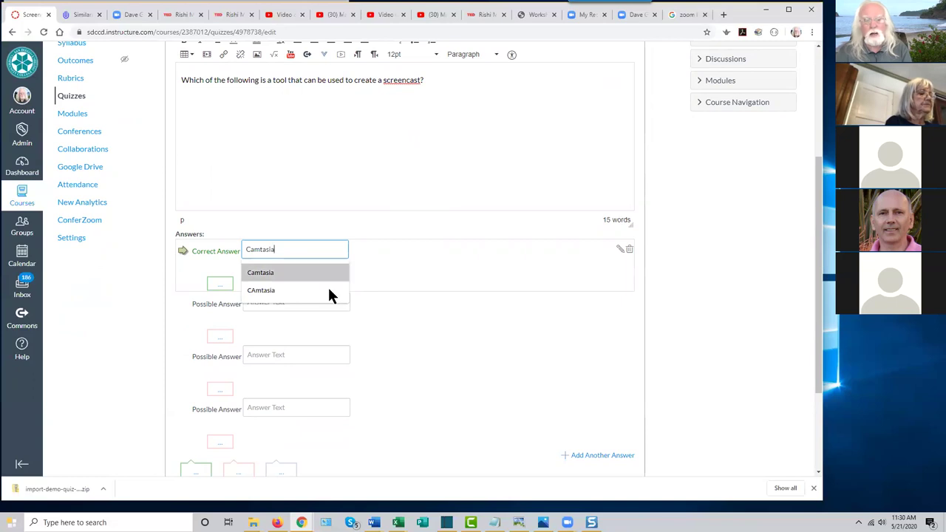
pyautogui.click(406, 318)
pyautogui.click(270, 303)
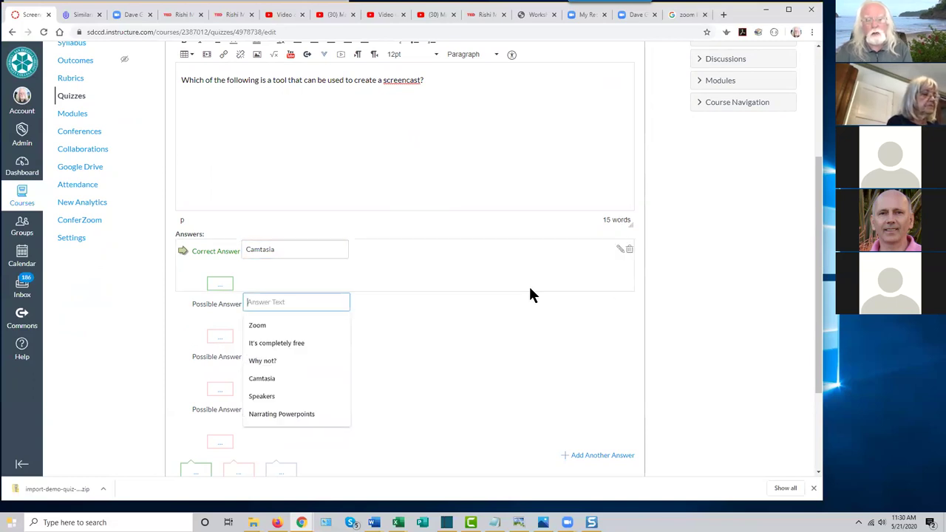
pyautogui.write('Zoom')
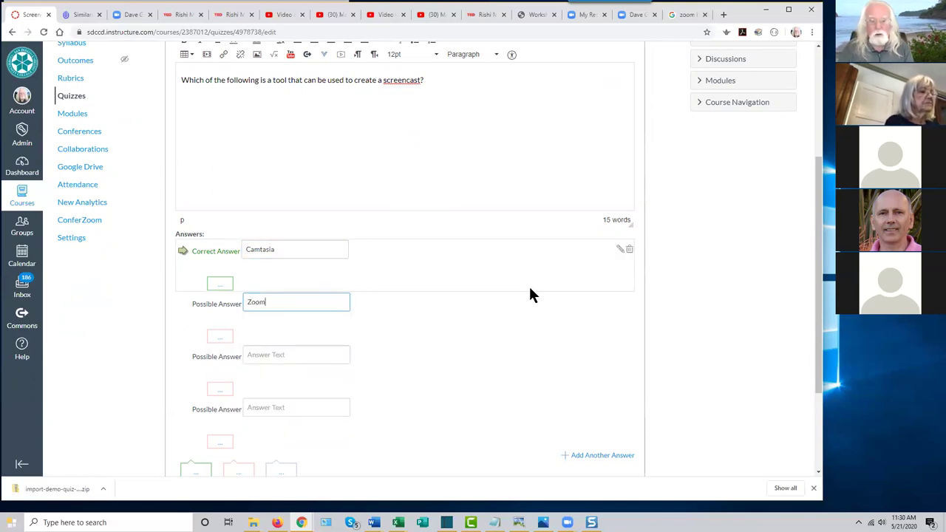
# Enter "Snagit" as the third answer choice and save the question.
pyautogui.scroll(-1, 268, 303)
pyautogui.click(334, 299)
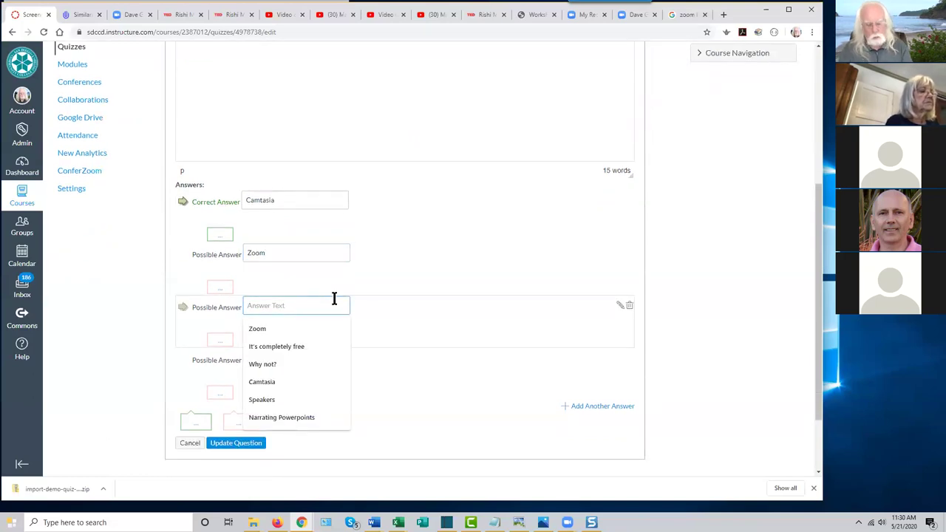
pyautogui.write('Snagi')
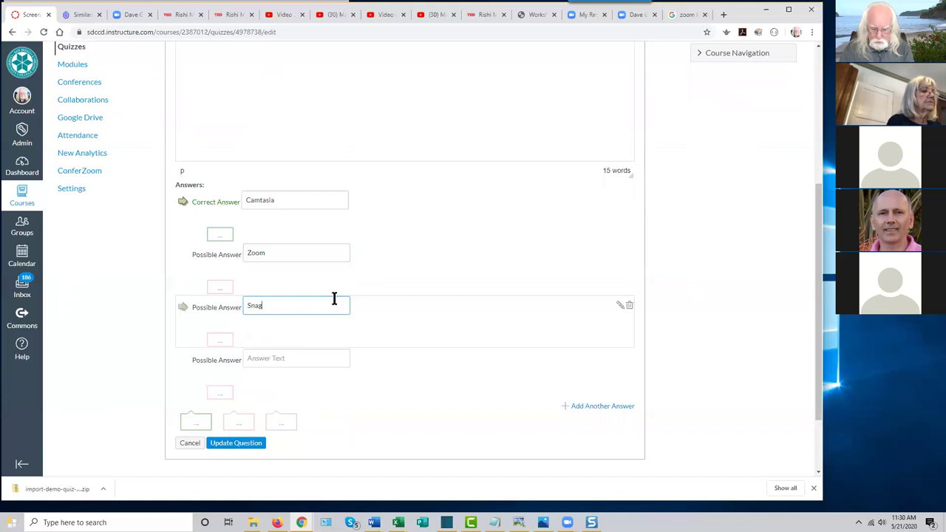
pyautogui.write('t')
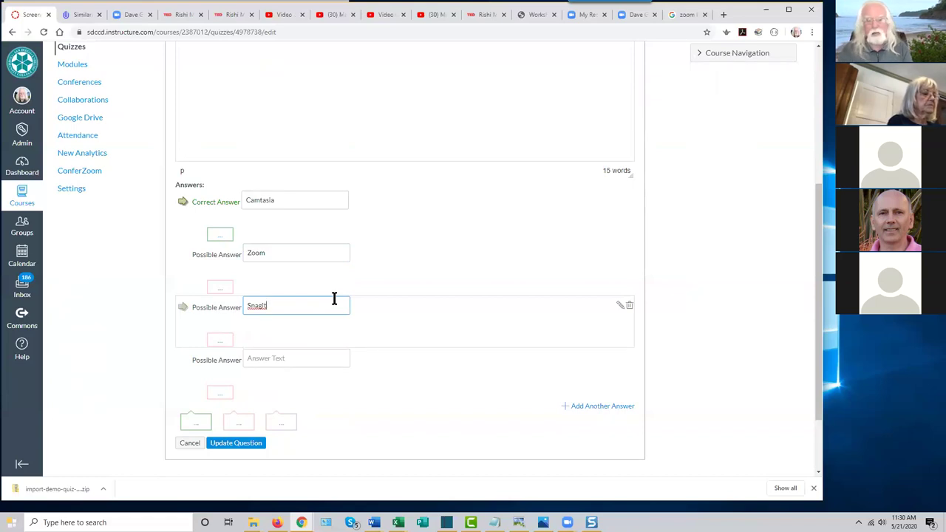
pyautogui.press('Return')
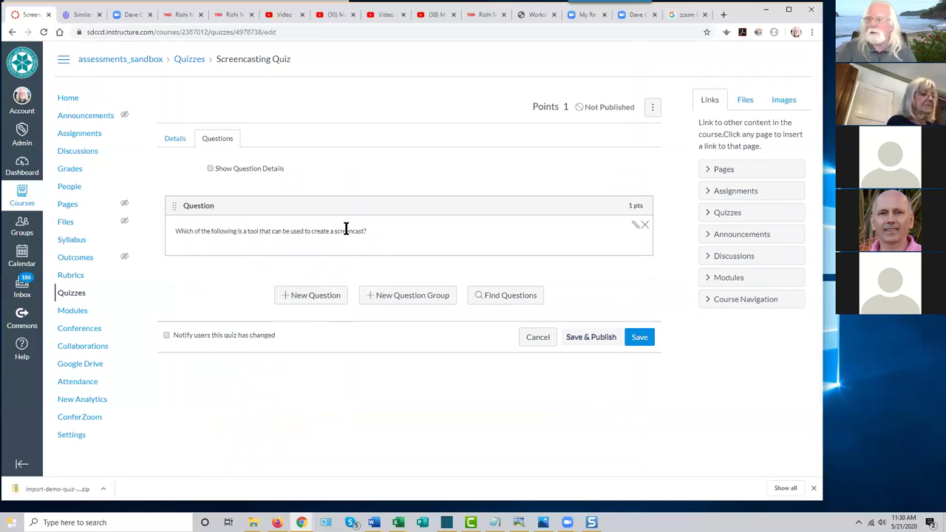
# Reopen the screencast tool question for editing and enter "Screencastomatic" as the fourth answer choice.
pyautogui.click(635, 230)
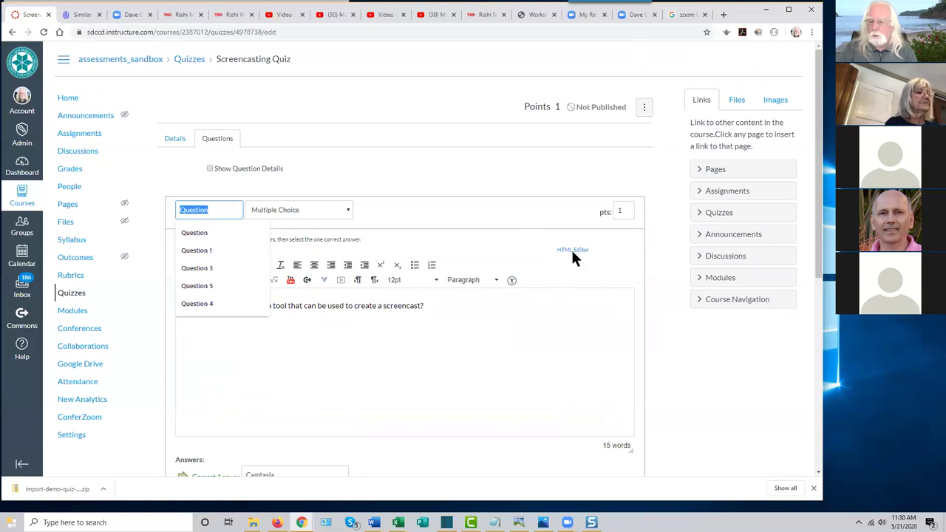
pyautogui.scroll(-2, 571, 304)
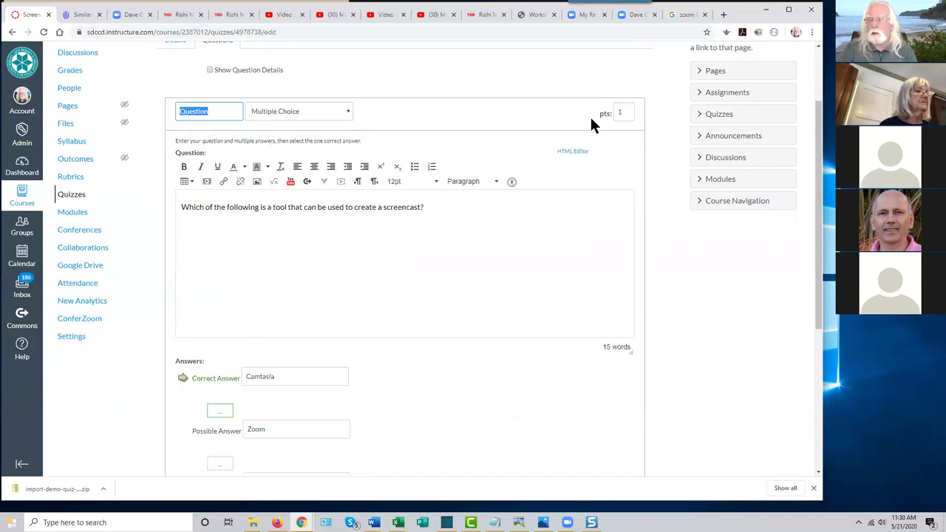
pyautogui.scroll(-4, 583, 254)
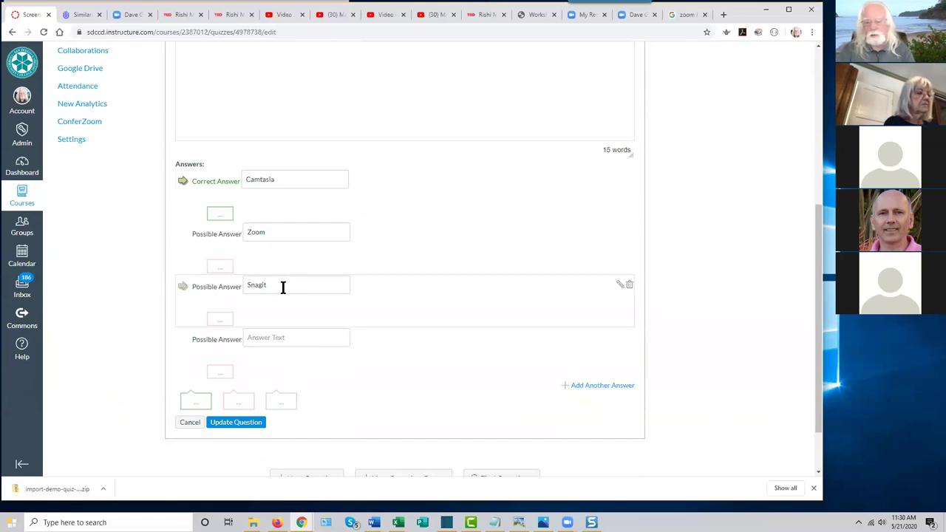
pyautogui.click(263, 333)
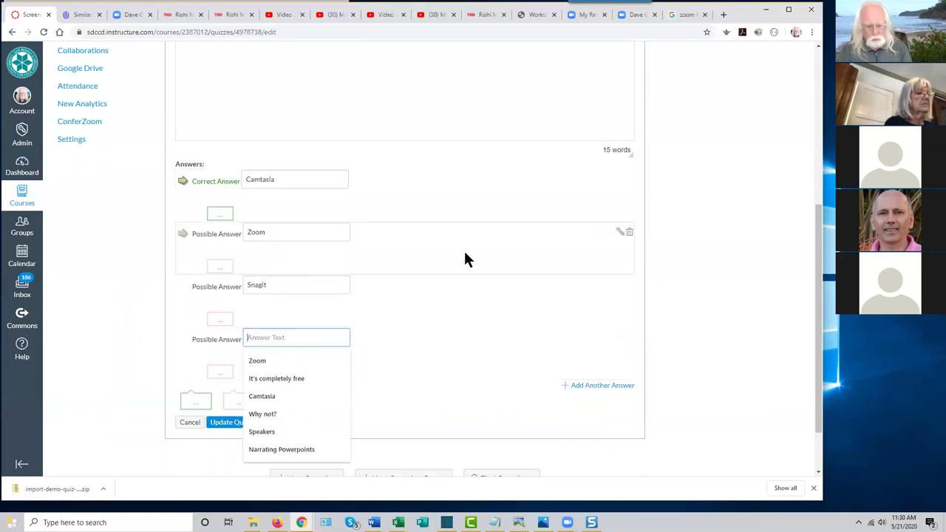
pyautogui.write('S')
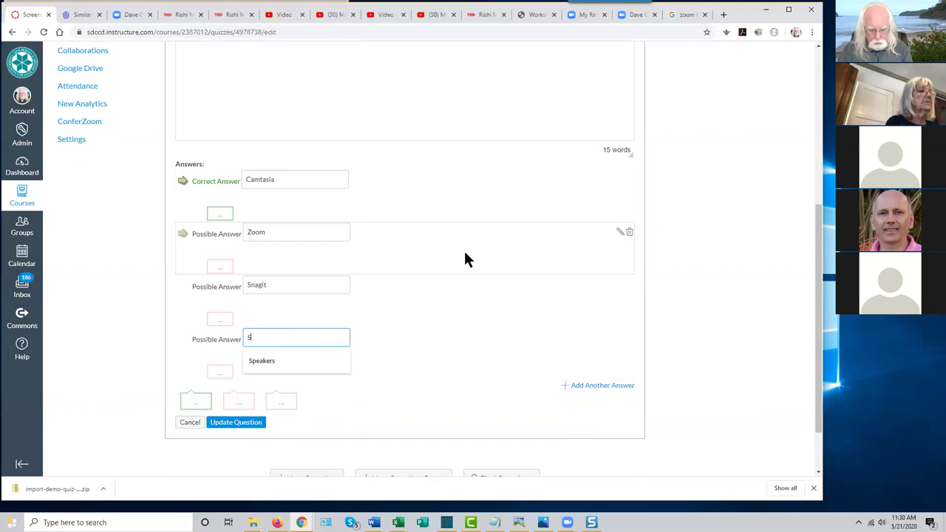
pyautogui.write('creencastomatic')
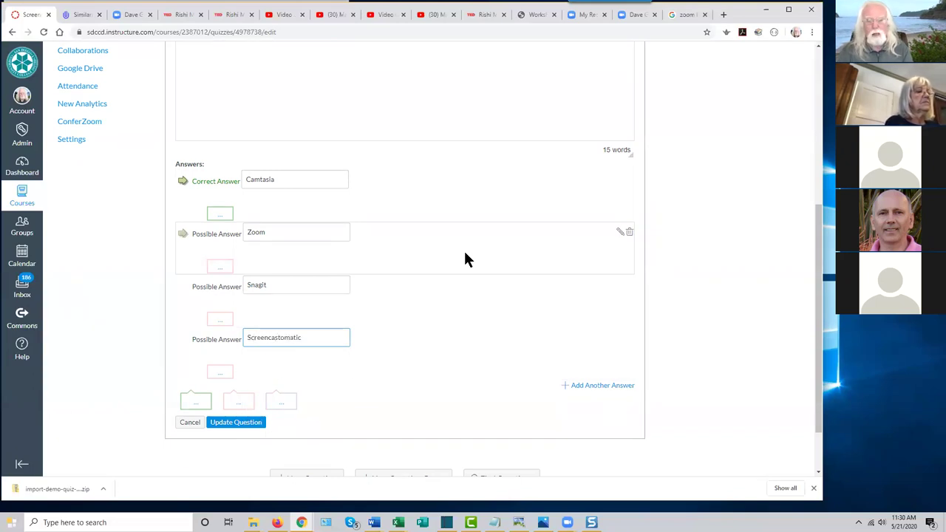
pyautogui.click(392, 344)
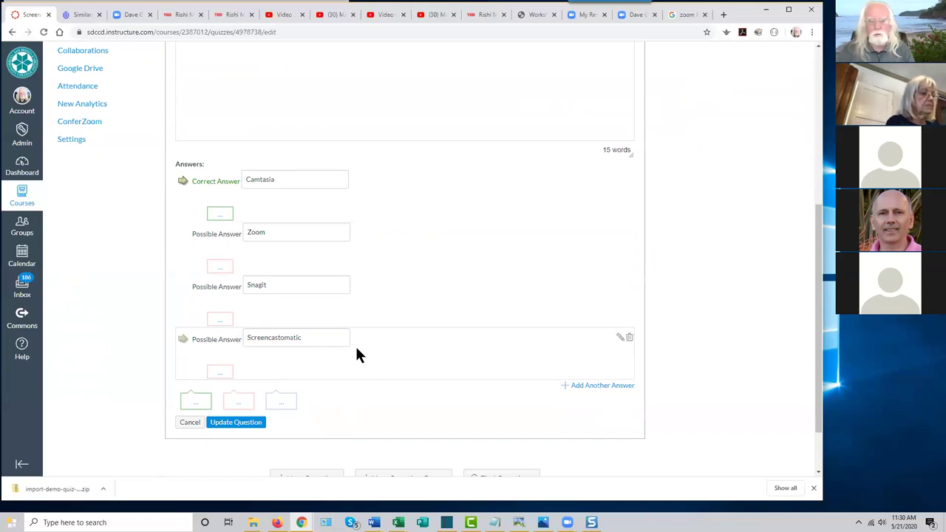
# Add a fifth answer choice to the question reading "All of the above".
pyautogui.click(591, 389)
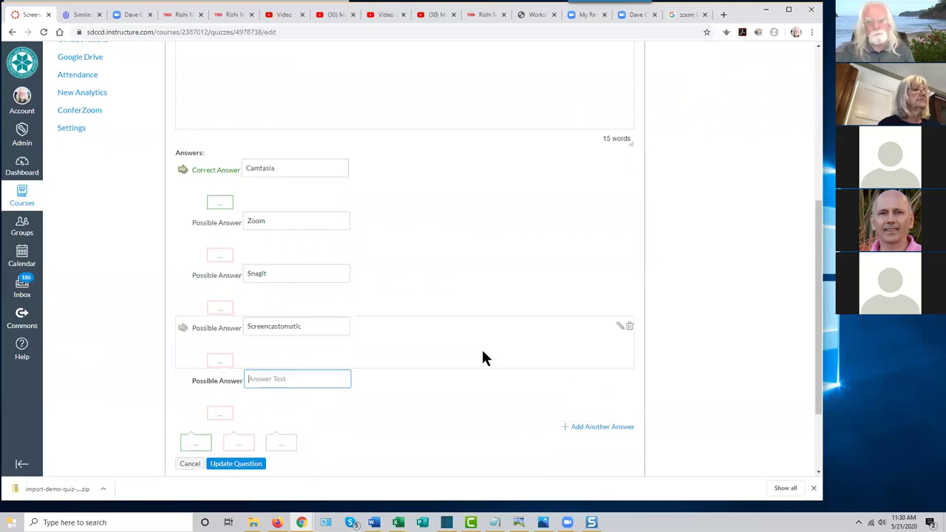
pyautogui.scroll(-1, 481, 357)
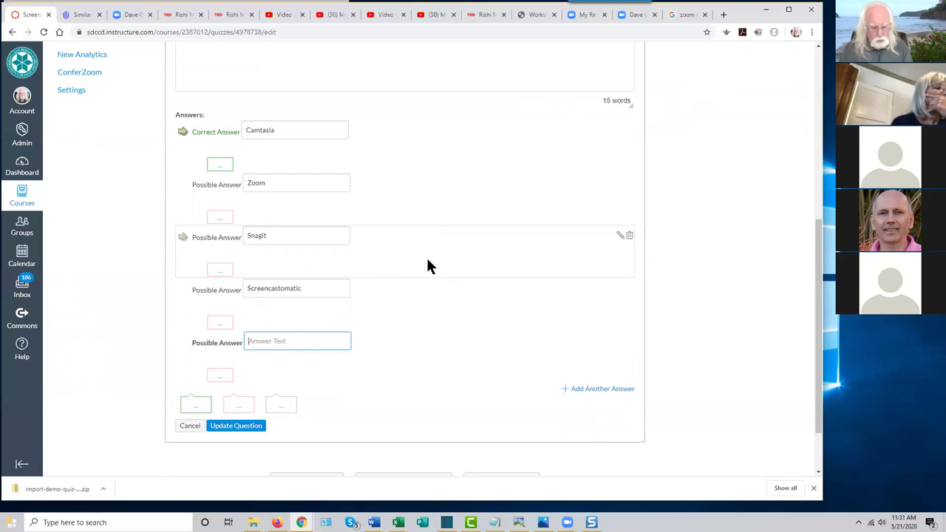
pyautogui.write('All o')
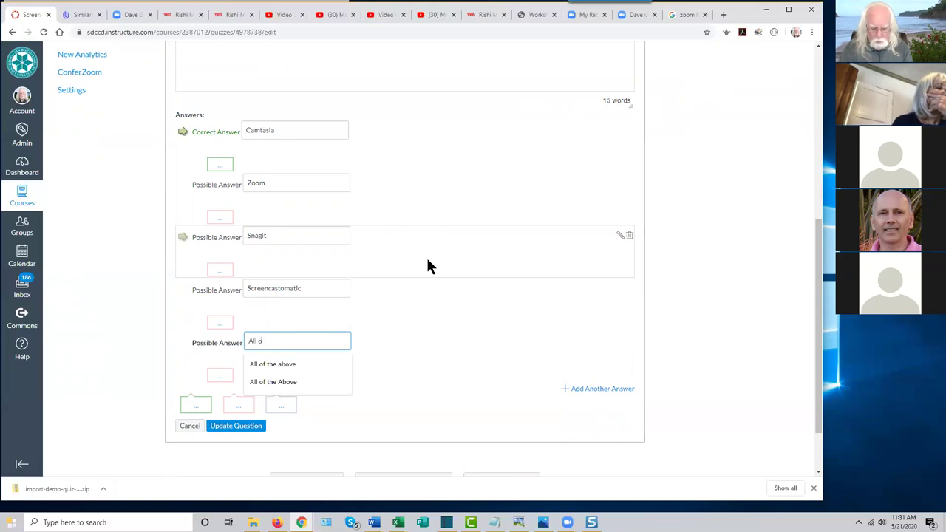
pyautogui.write('c the abo')
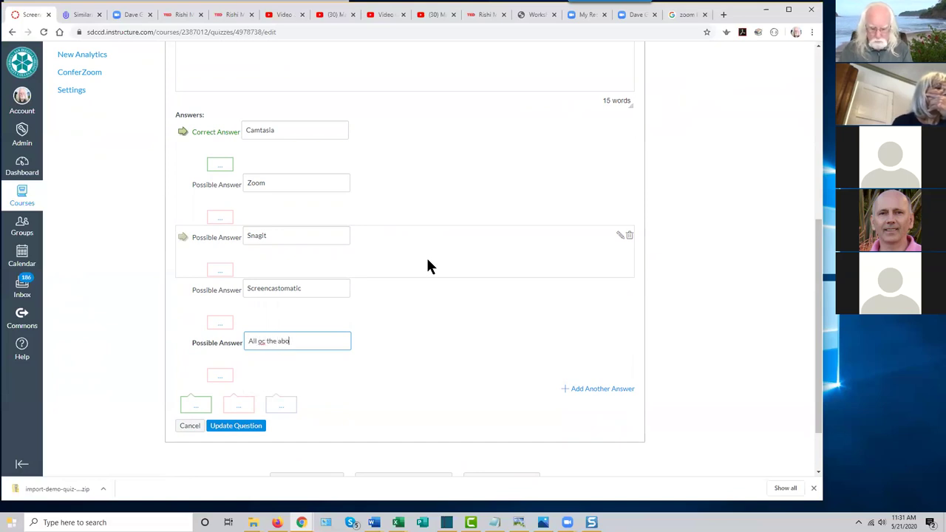
pyautogui.write('ve')
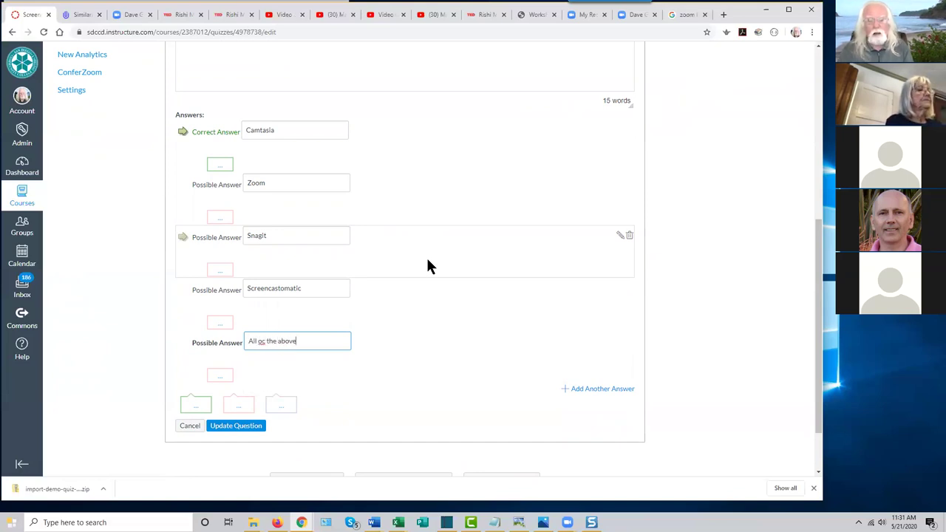
pyautogui.click(264, 342)
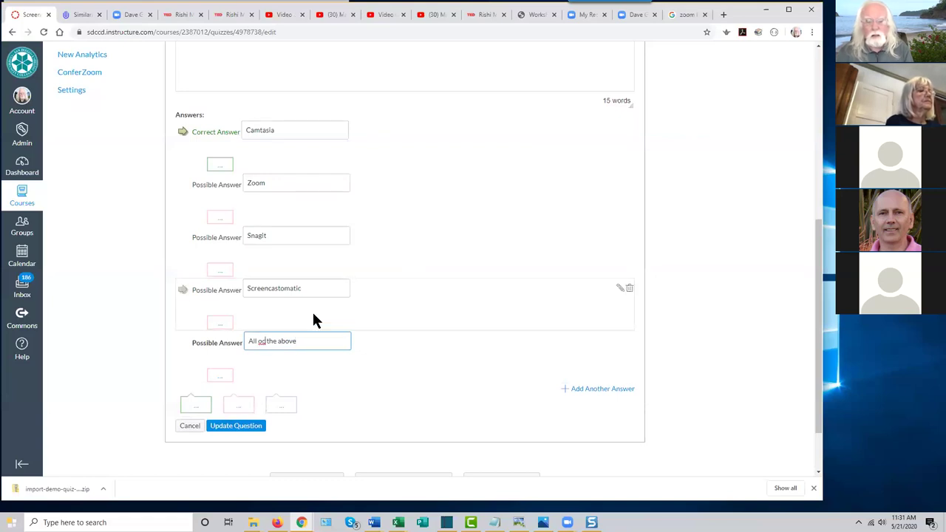
pyautogui.press('BackSpace')
pyautogui.write('f')
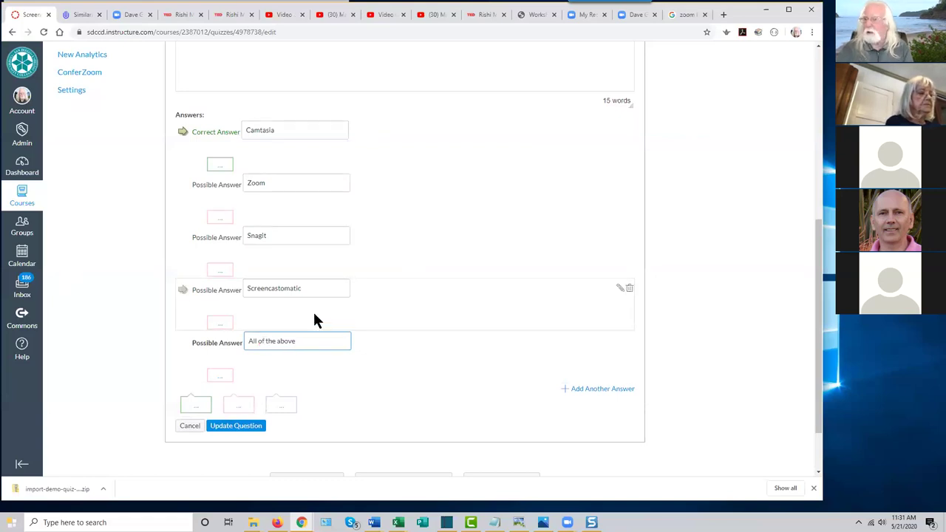
pyautogui.click(380, 364)
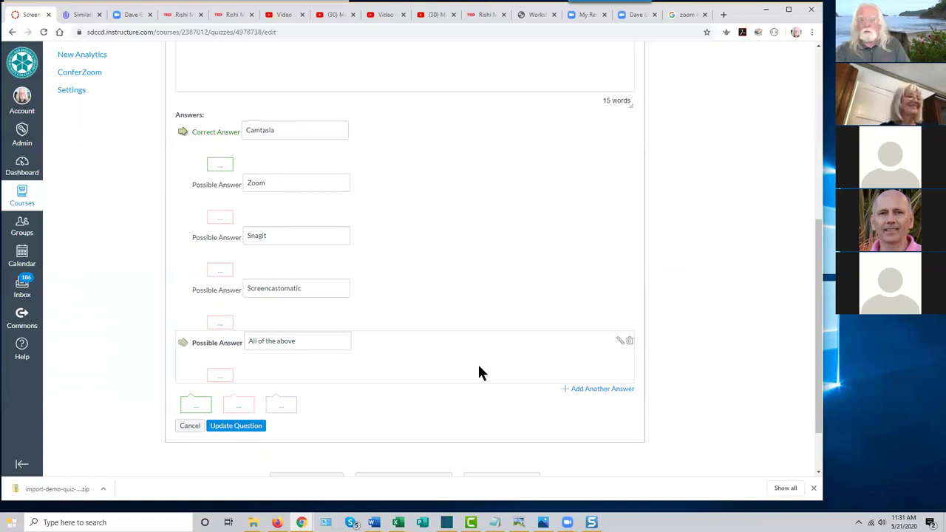
# Add a sixth answer choice to the question reading "All but Zoom".
pyautogui.click(581, 389)
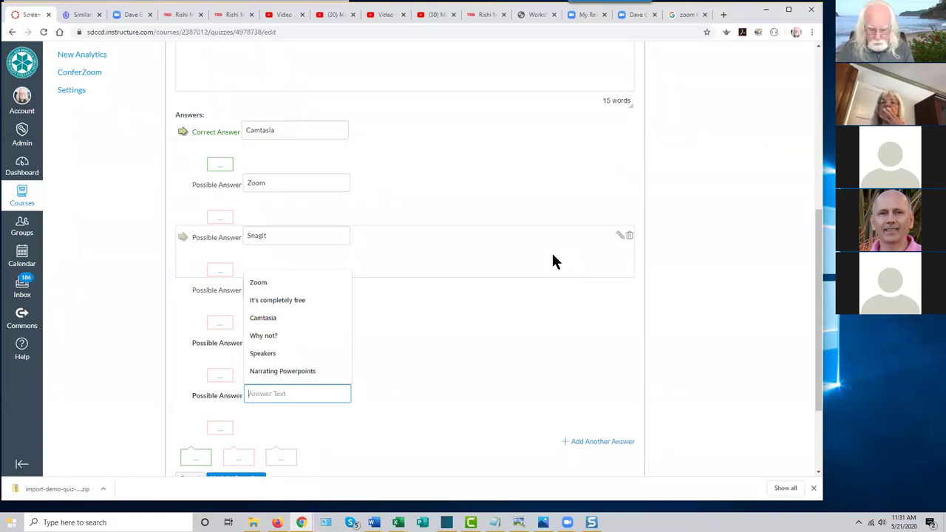
pyautogui.write('All')
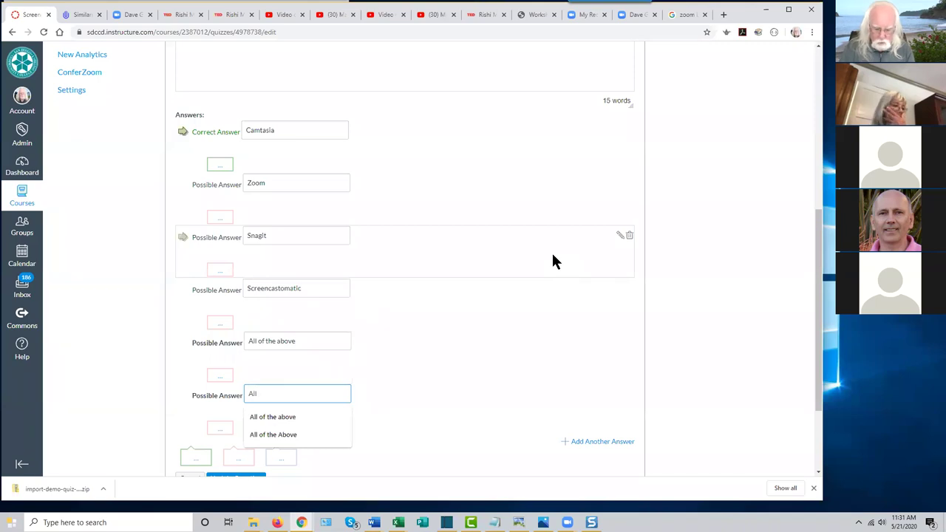
pyautogui.write(' but')
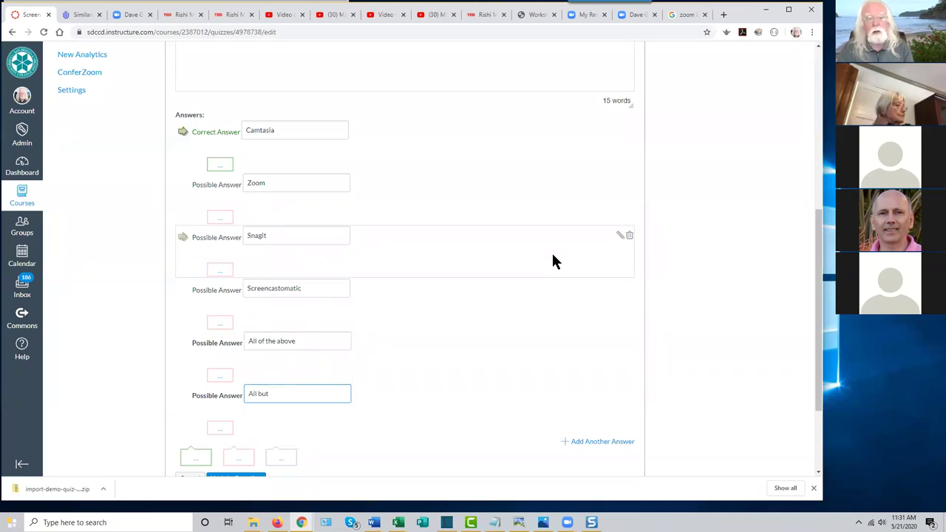
pyautogui.write(' Zoom')
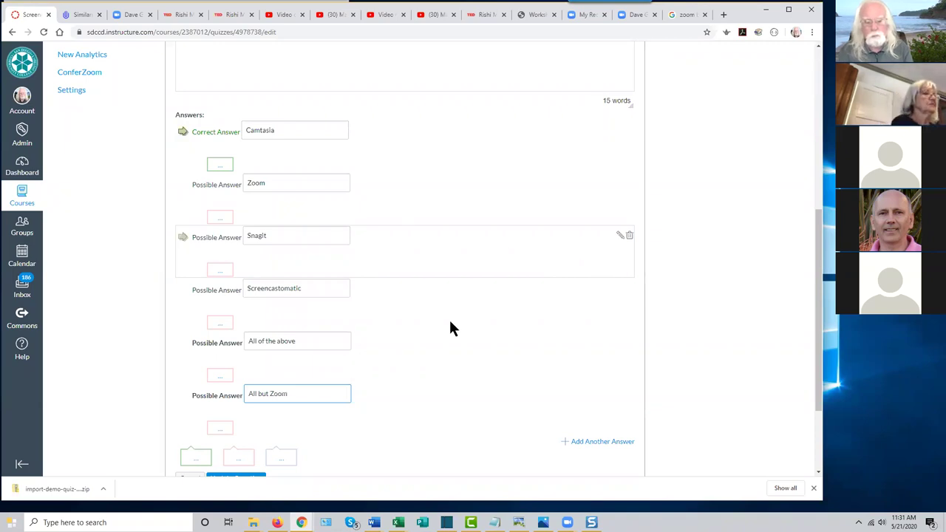
# Mark "All of the above" as the question's correct answer instead of "Camtasia".
pyautogui.scroll(-3, 392, 318)
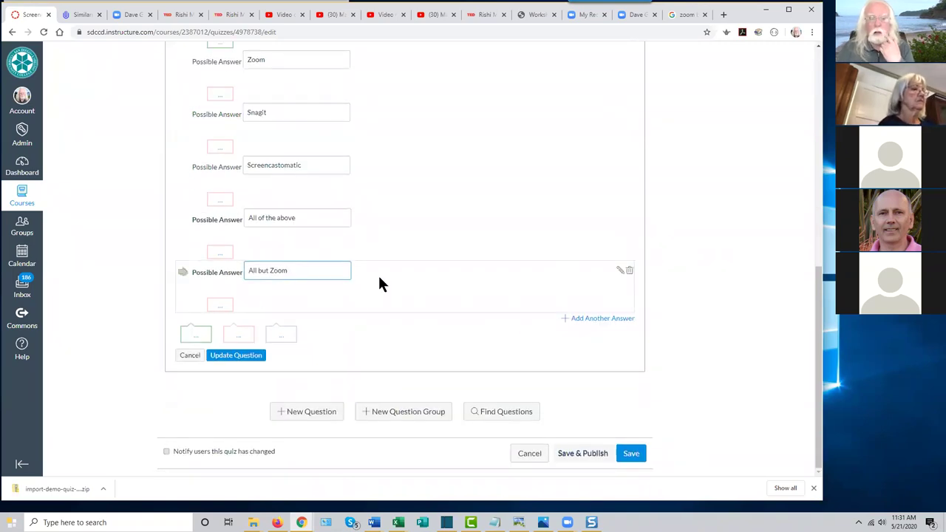
pyautogui.scroll(2, 378, 274)
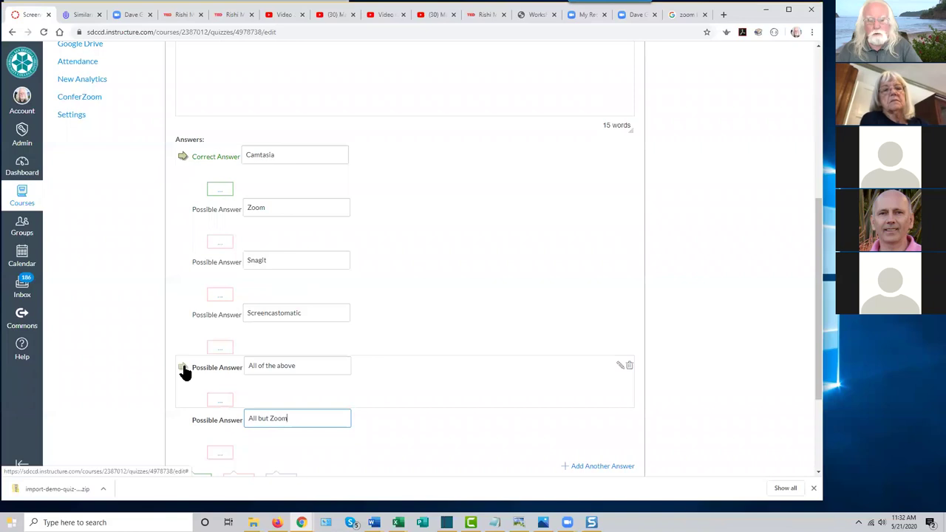
pyautogui.click(183, 370)
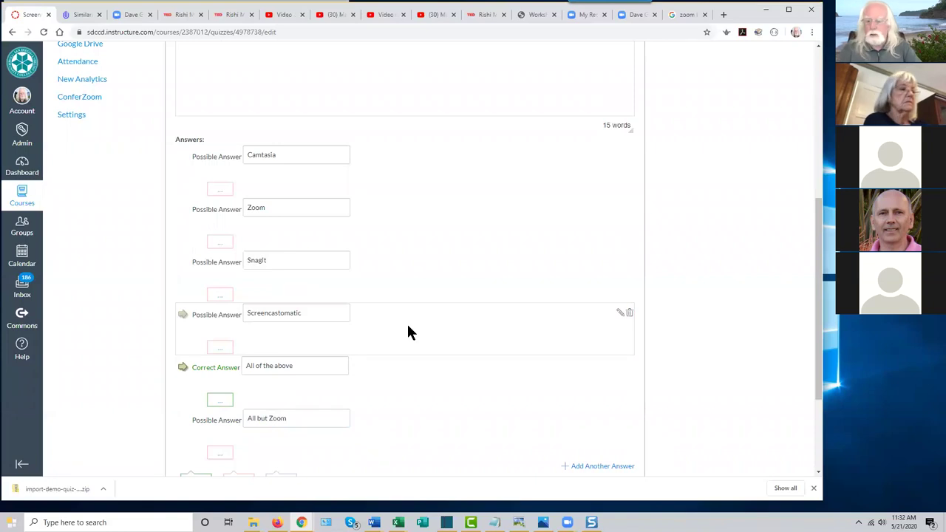
# Check the screencast tool question's answers and point value, and save the updated question.
pyautogui.scroll(-1, 399, 325)
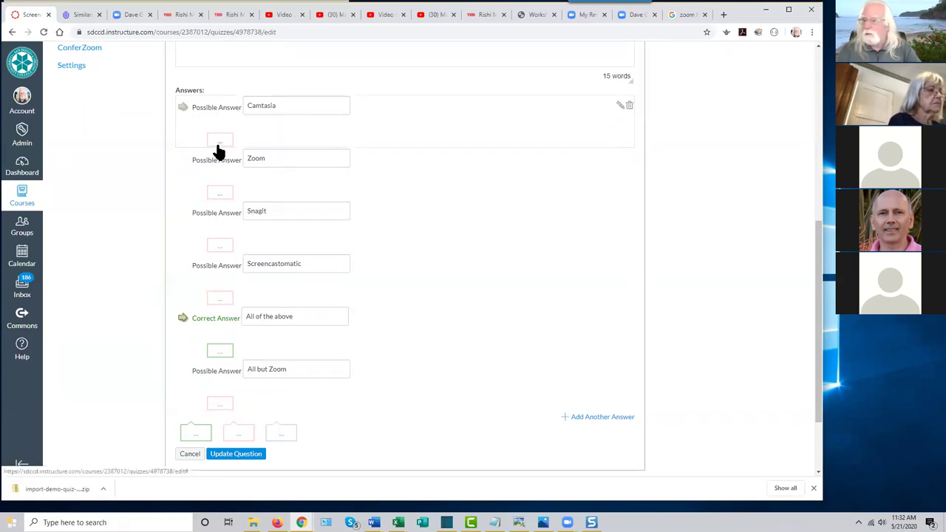
pyautogui.scroll(-1, 214, 377)
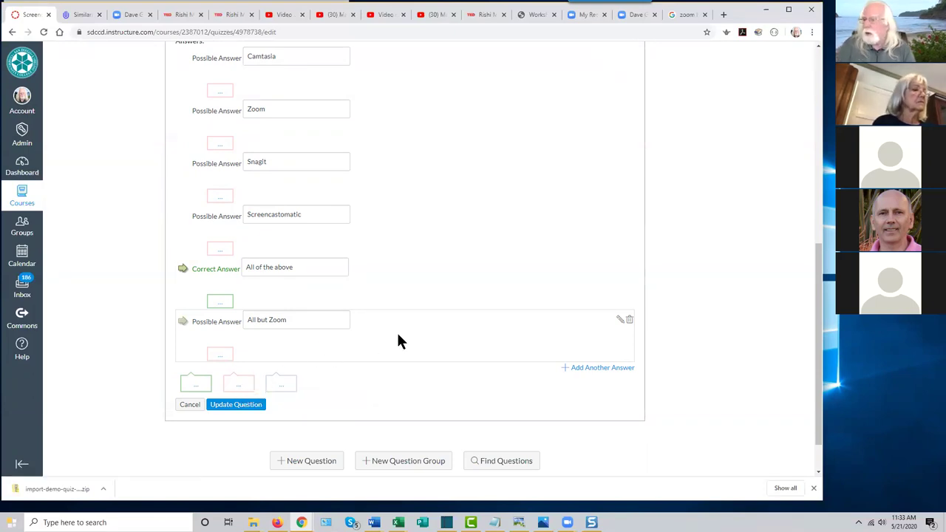
pyautogui.scroll(6, 398, 346)
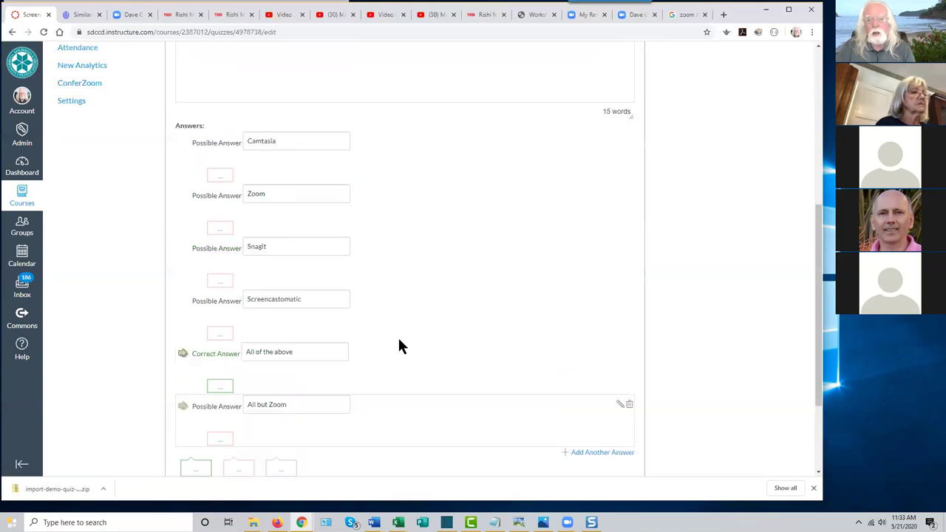
pyautogui.click(626, 211)
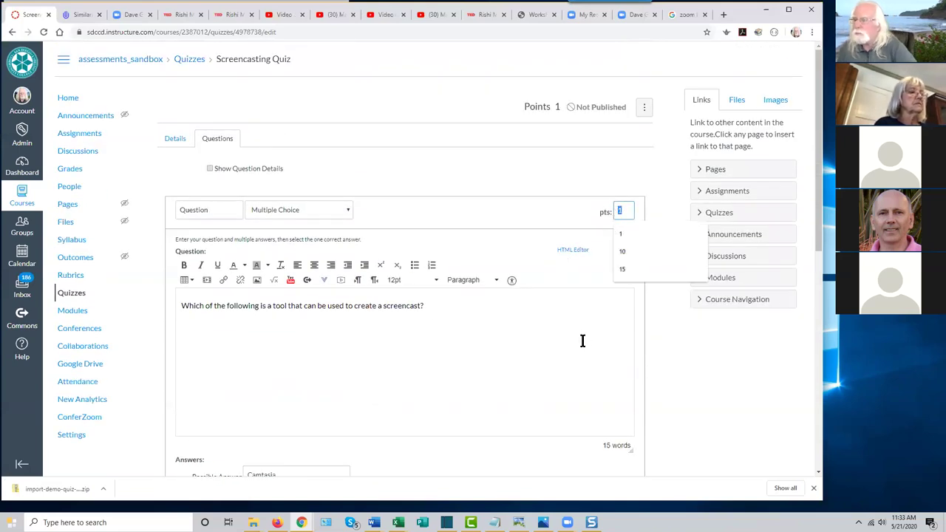
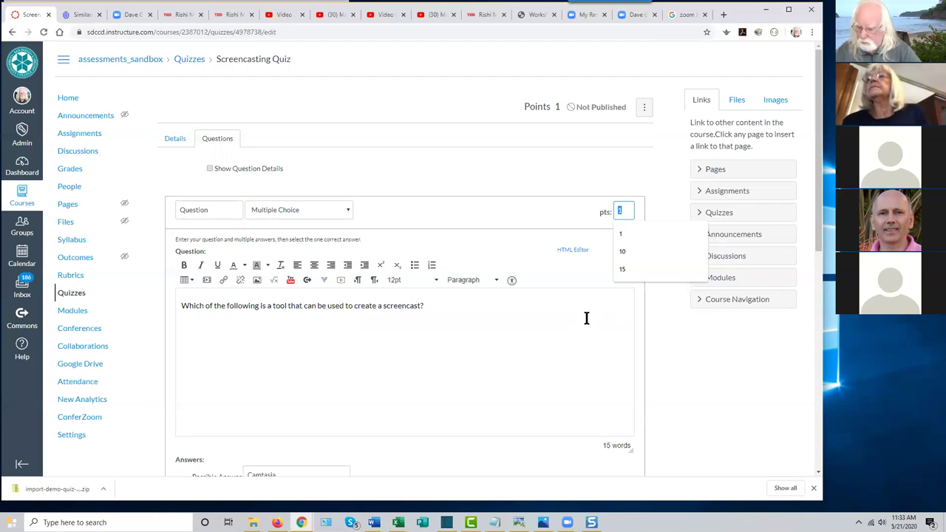
pyautogui.click(540, 198)
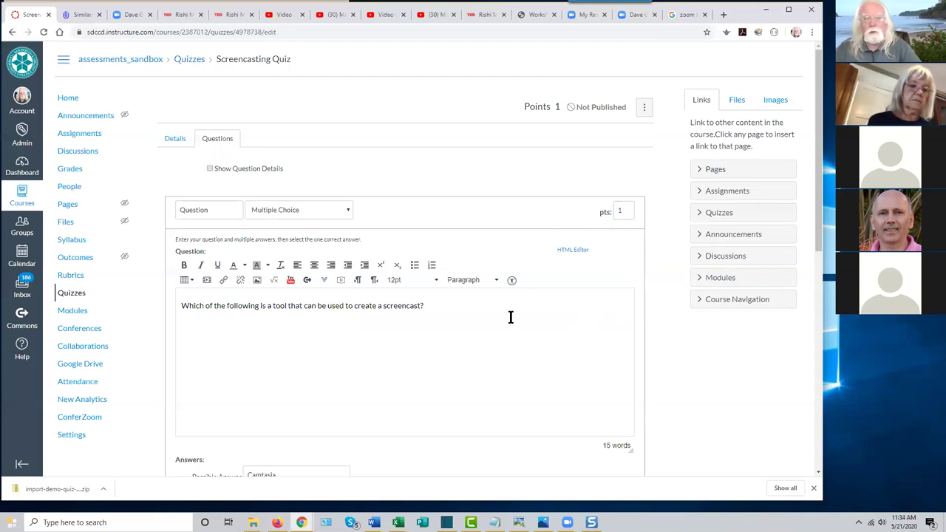
pyautogui.scroll(-6, 509, 317)
pyautogui.scroll(-1, 510, 318)
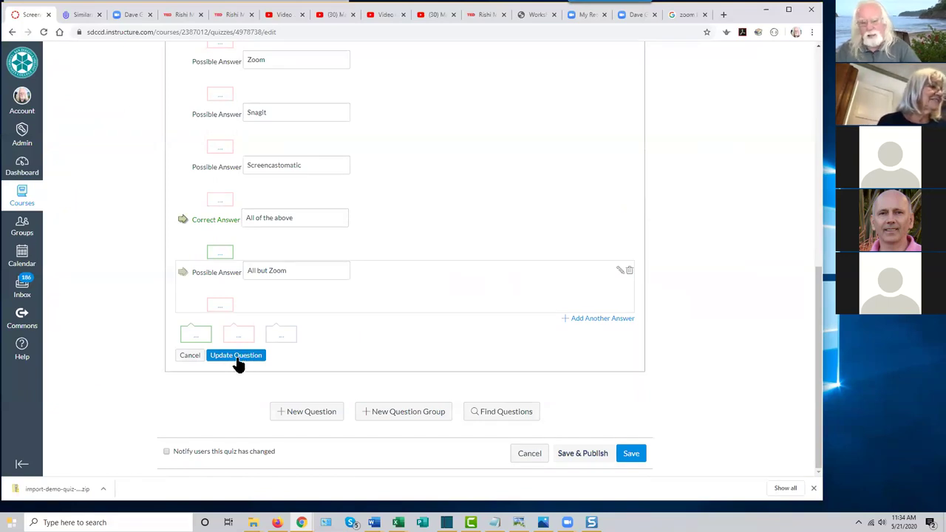
pyautogui.click(237, 357)
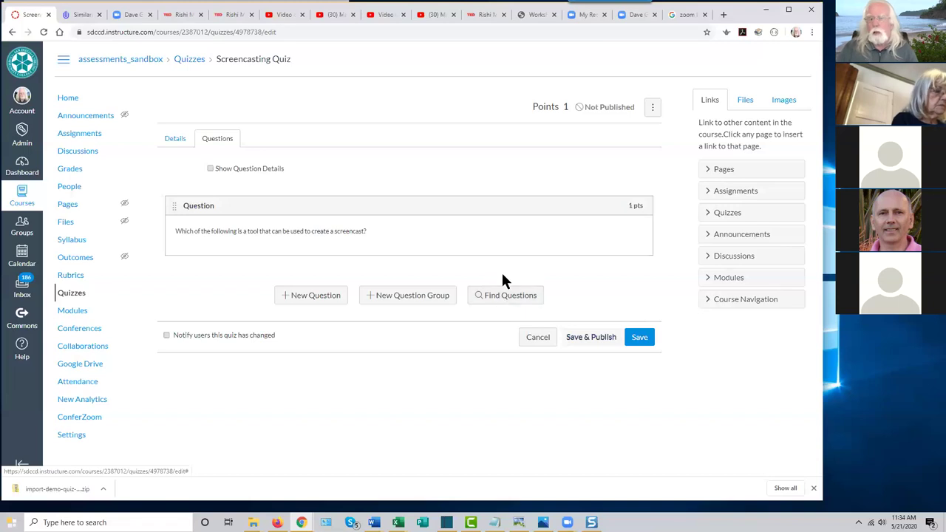
# Find existing quiz questions and open the "Pool for Screencasting" question bank.
pyautogui.click(505, 296)
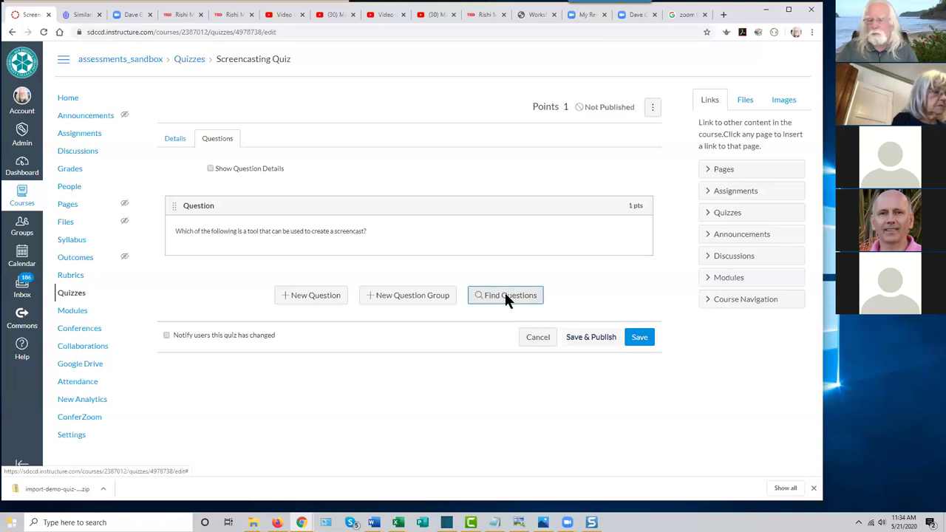
pyautogui.moveTo(345, 244)
pyautogui.mouseDown()
pyautogui.moveTo(337, 295)
pyautogui.moveTo(343, 242)
pyautogui.mouseUp()
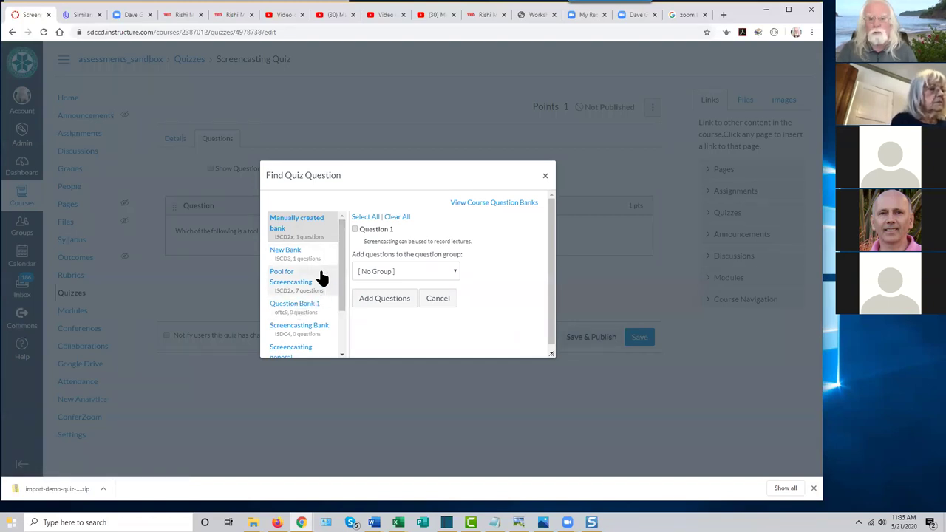
pyautogui.scroll(-3, 340, 274)
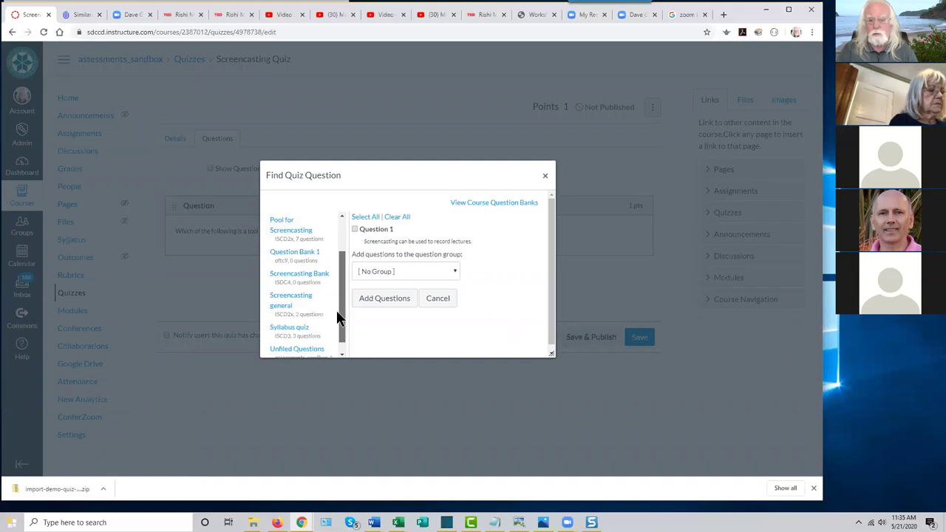
pyautogui.scroll(2, 342, 299)
pyautogui.scroll(-1, 342, 299)
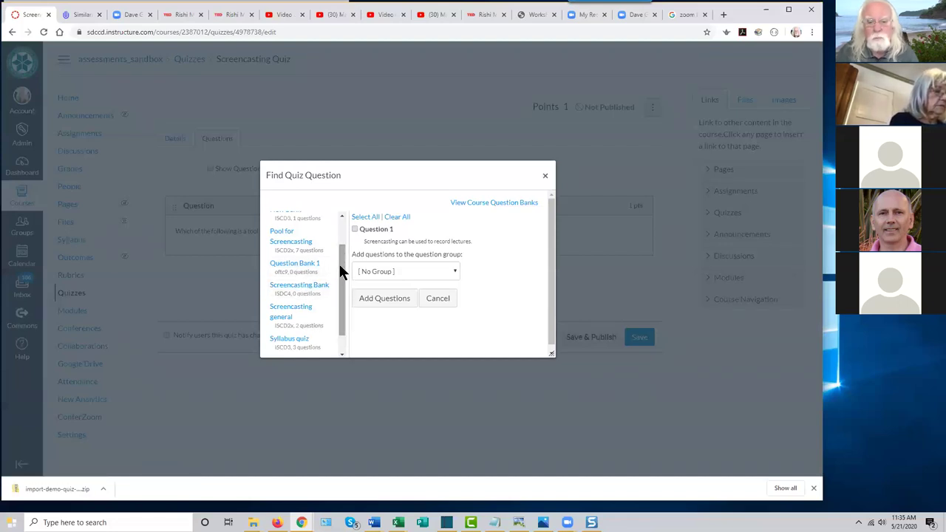
pyautogui.click(288, 247)
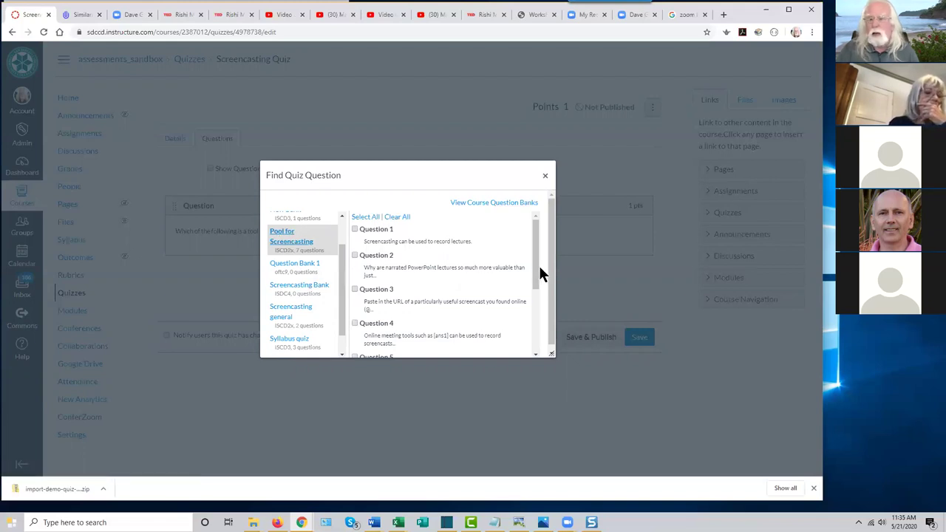
# Select Question 3 and Question 4 from the bank and add them to the quiz without a question group.
pyautogui.moveTo(537, 270)
pyautogui.mouseDown()
pyautogui.moveTo(532, 342)
pyautogui.moveTo(538, 269)
pyautogui.mouseUp()
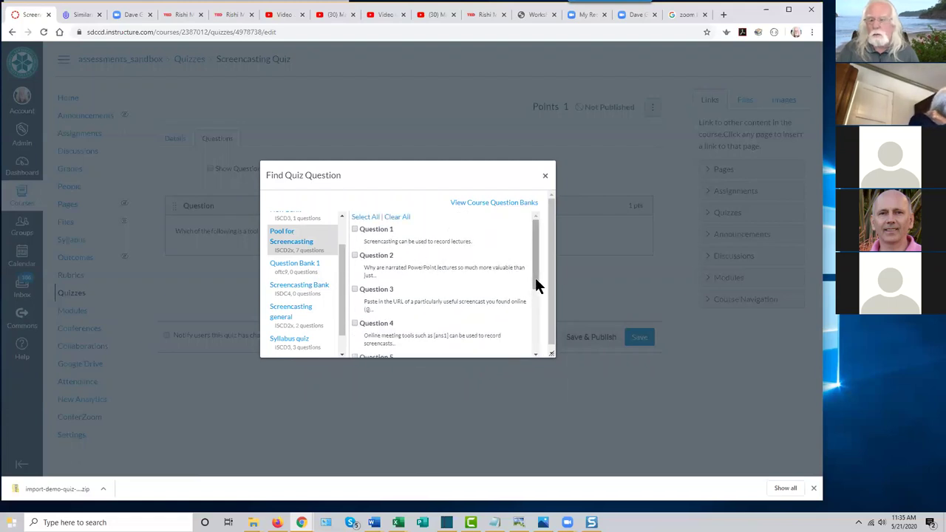
pyautogui.moveTo(535, 279)
pyautogui.mouseDown()
pyautogui.moveTo(537, 348)
pyautogui.moveTo(532, 280)
pyautogui.mouseUp()
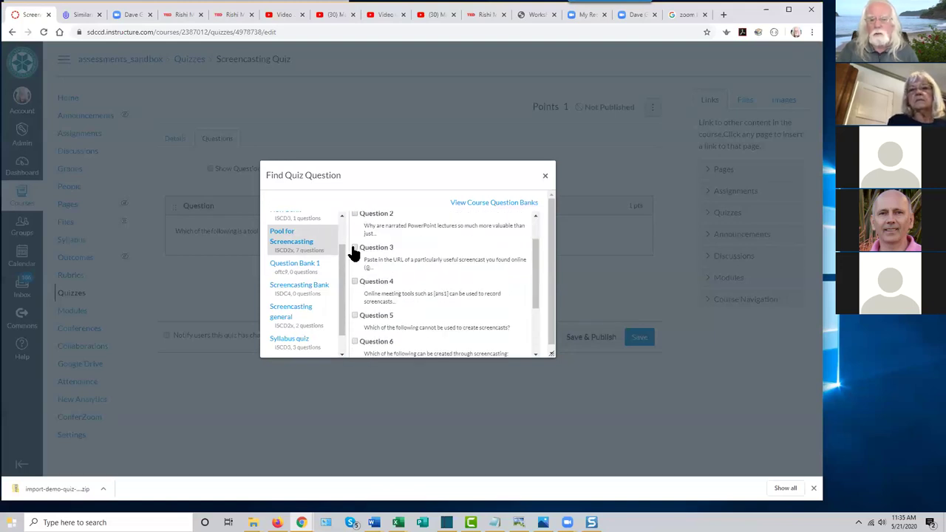
pyautogui.click(354, 281)
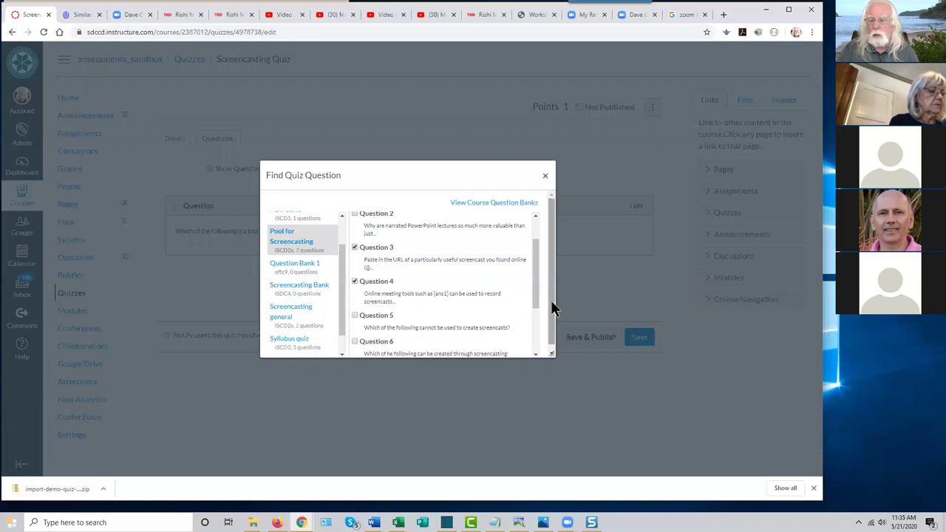
pyautogui.moveTo(537, 302); pyautogui.dragTo(530, 321)
pyautogui.scroll(-2, 530, 323)
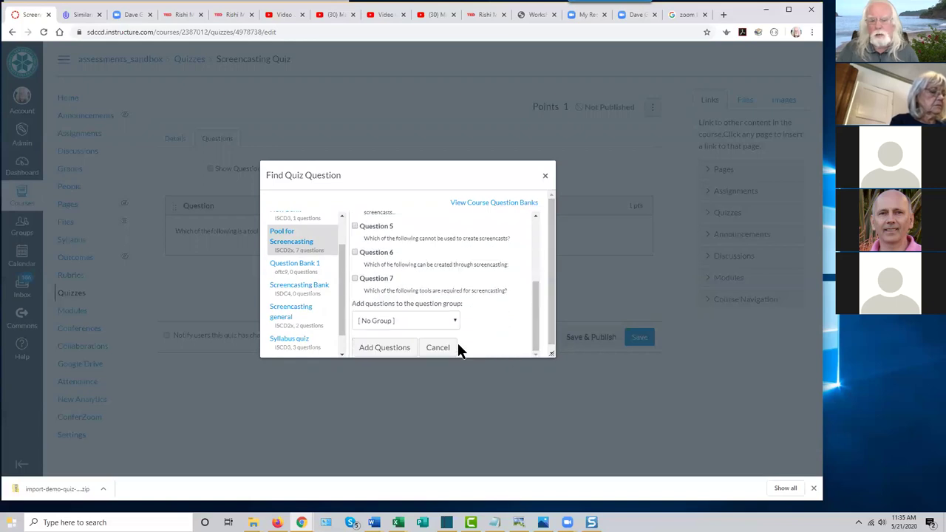
pyautogui.click(393, 352)
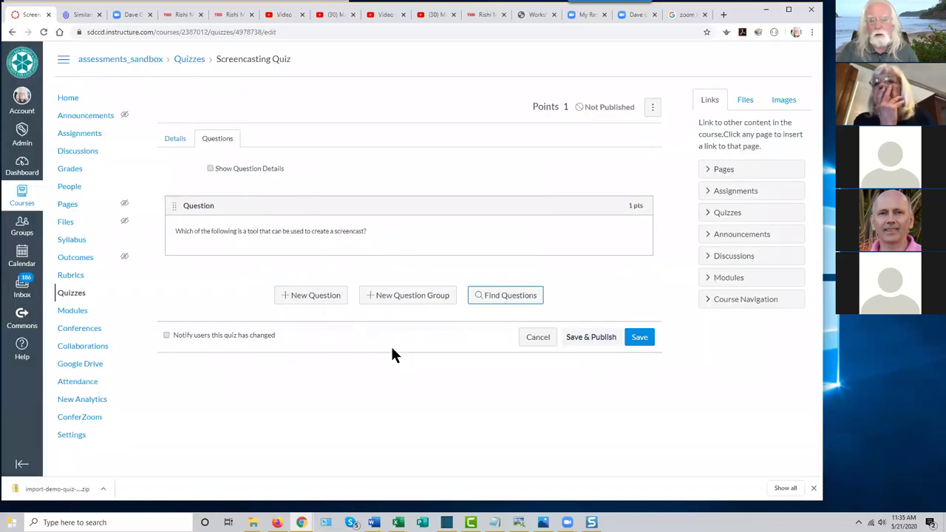
# Show the question details and examine the answers of the quiz questions, including the answer blanks available in Question 4.
pyautogui.scroll(-1, 425, 326)
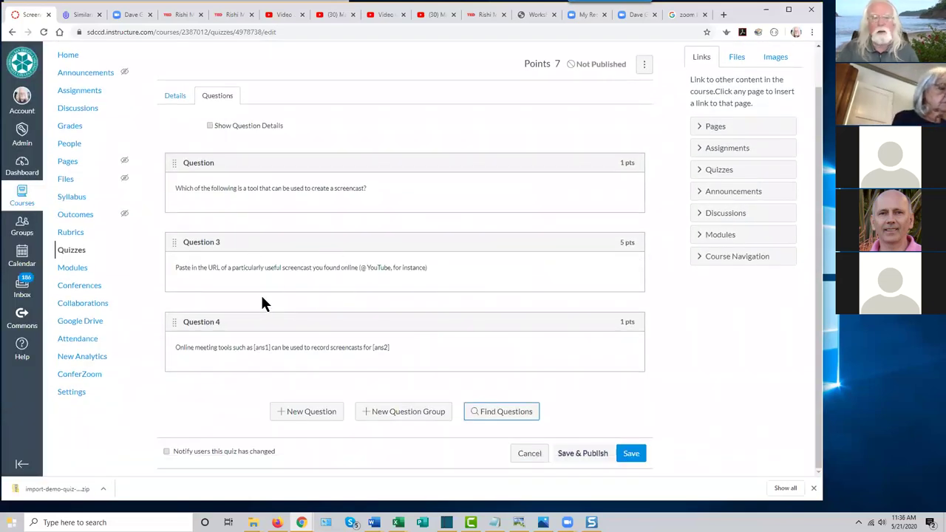
pyautogui.click(236, 127)
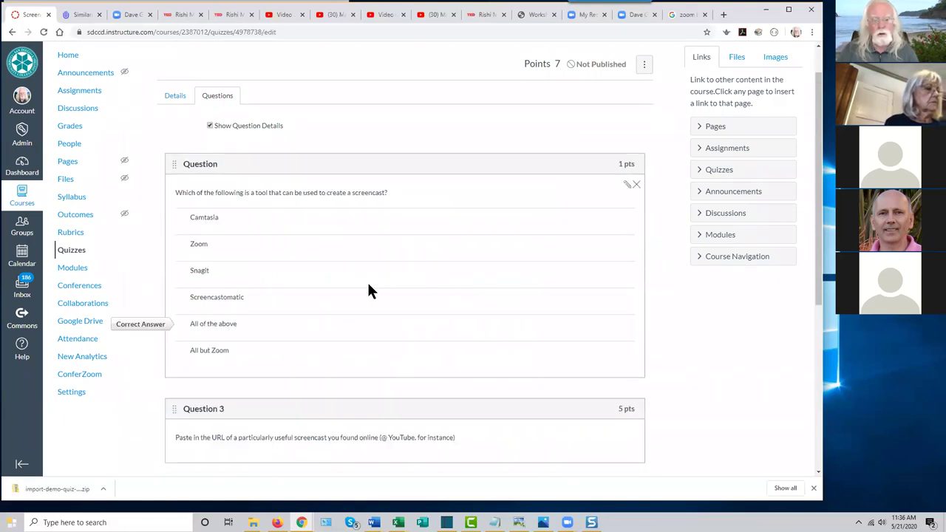
pyautogui.scroll(-2, 369, 290)
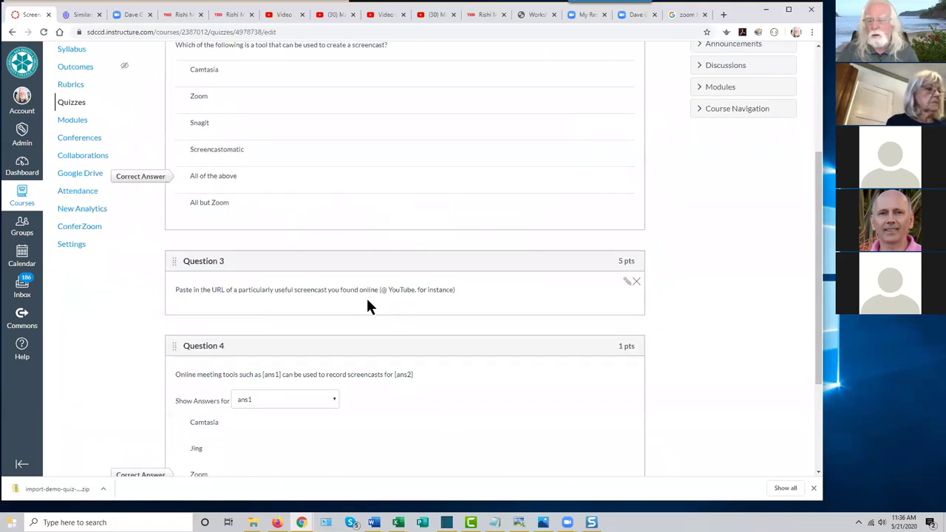
pyautogui.scroll(-1, 371, 303)
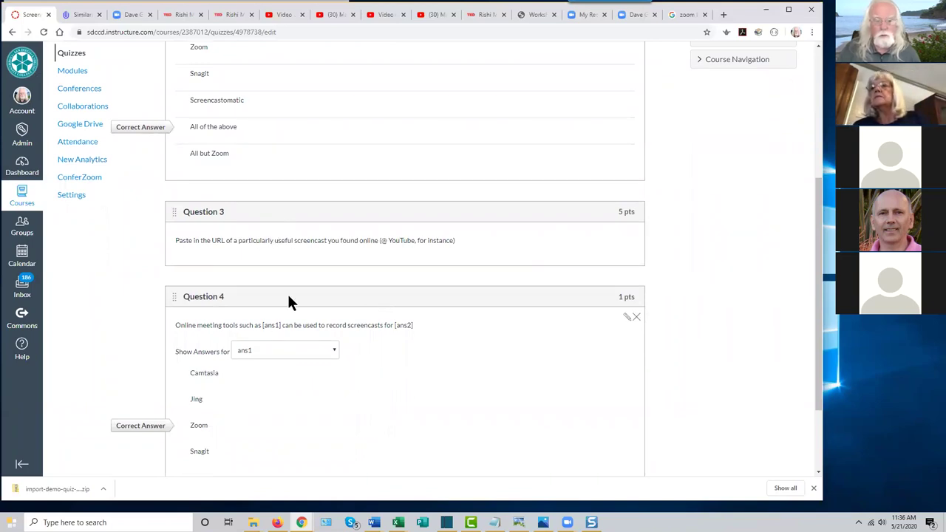
pyautogui.scroll(2, 287, 292)
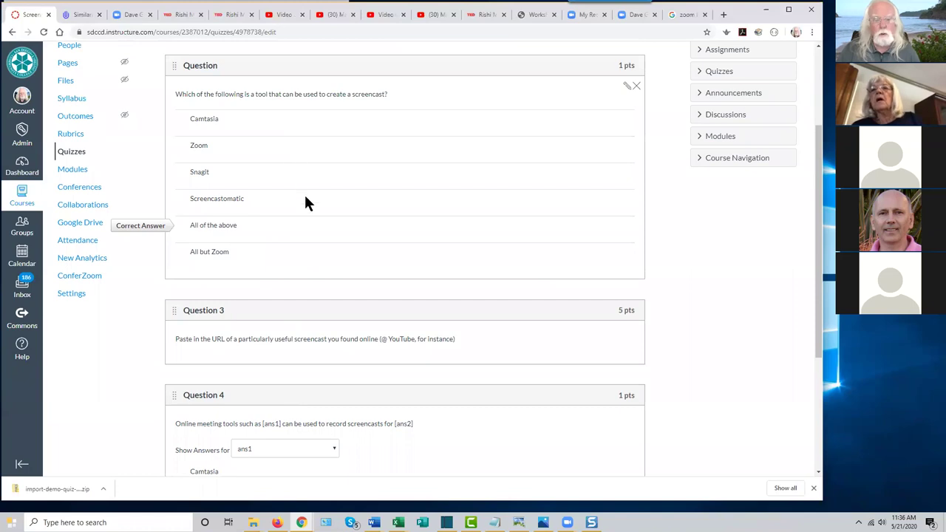
pyautogui.scroll(-4, 305, 199)
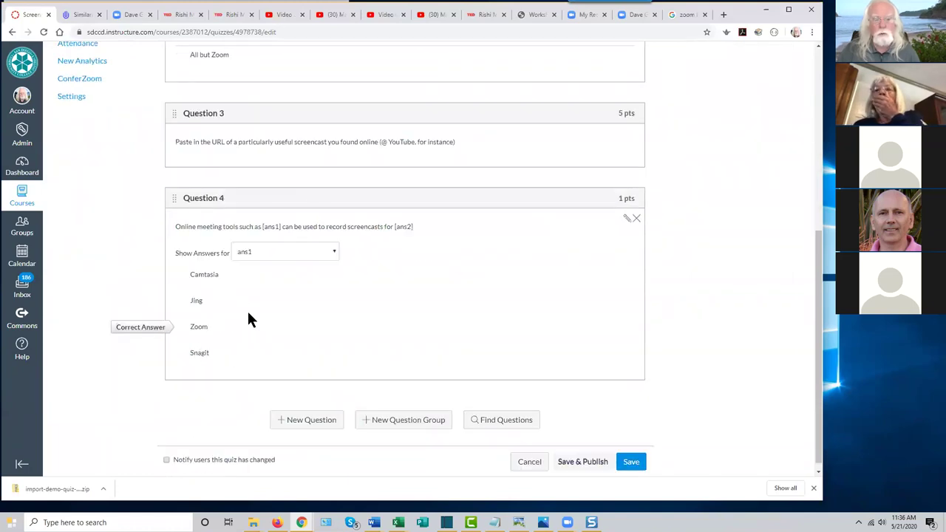
pyautogui.click(334, 254)
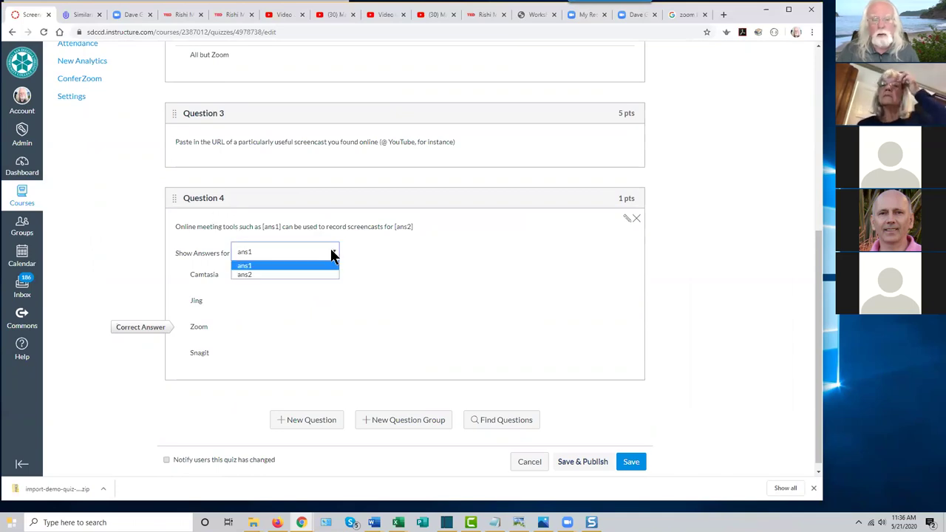
pyautogui.click(393, 274)
# Review the three quiz questions with their answer choices, correct answers and point values.
pyautogui.scroll(1, 451, 301)
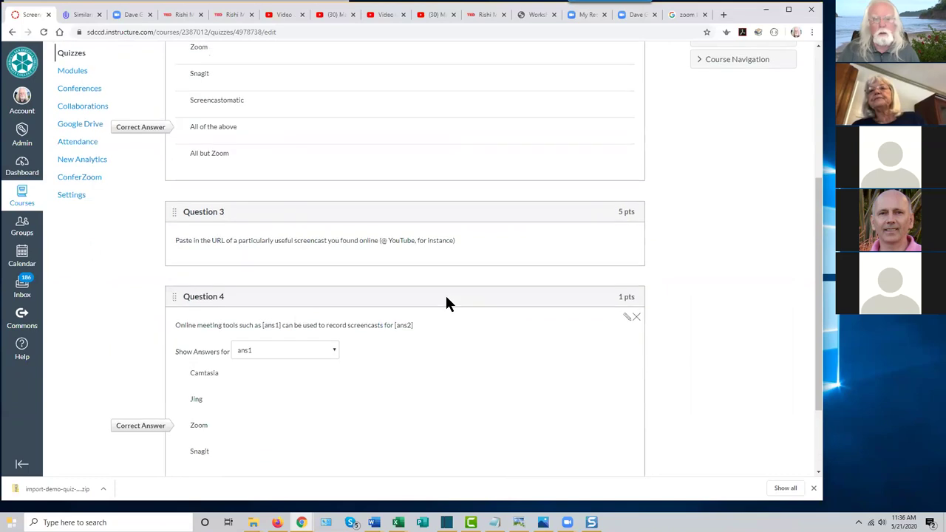
pyautogui.scroll(1, 451, 300)
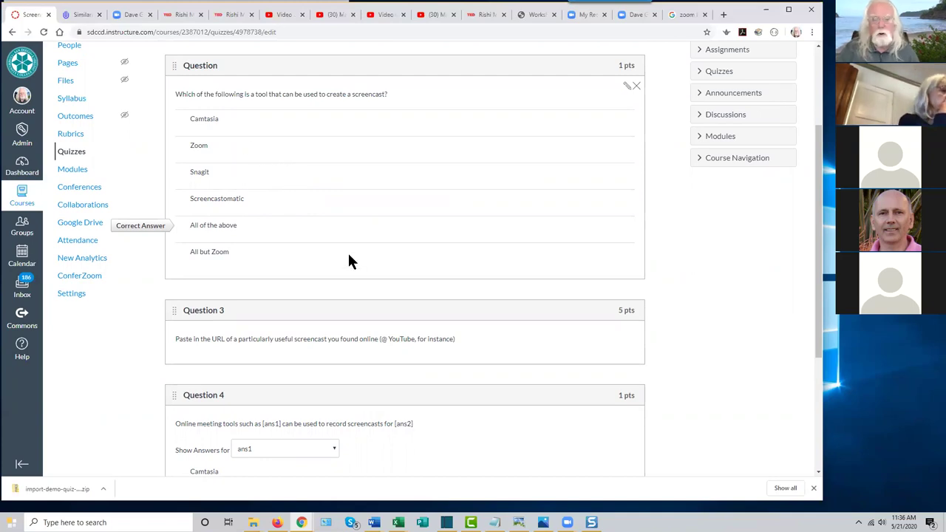
pyautogui.scroll(-1, 350, 260)
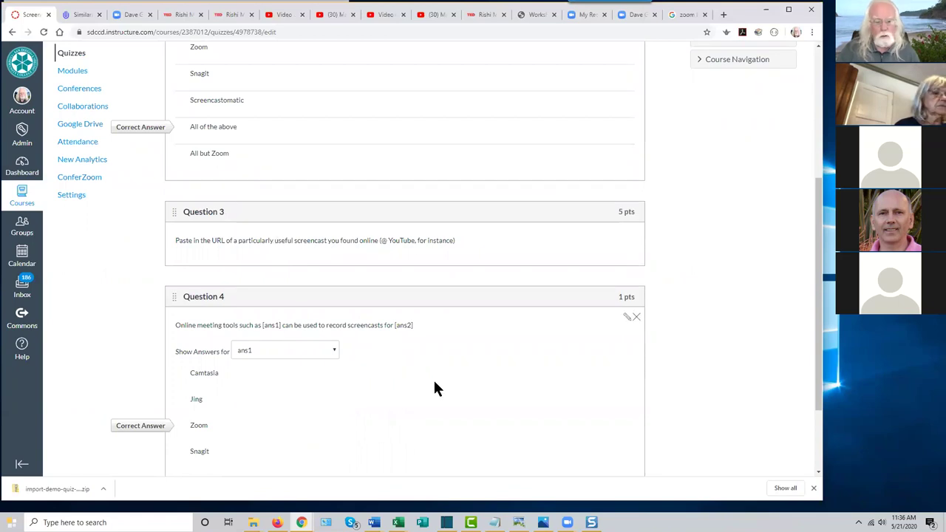
pyautogui.scroll(-1, 434, 387)
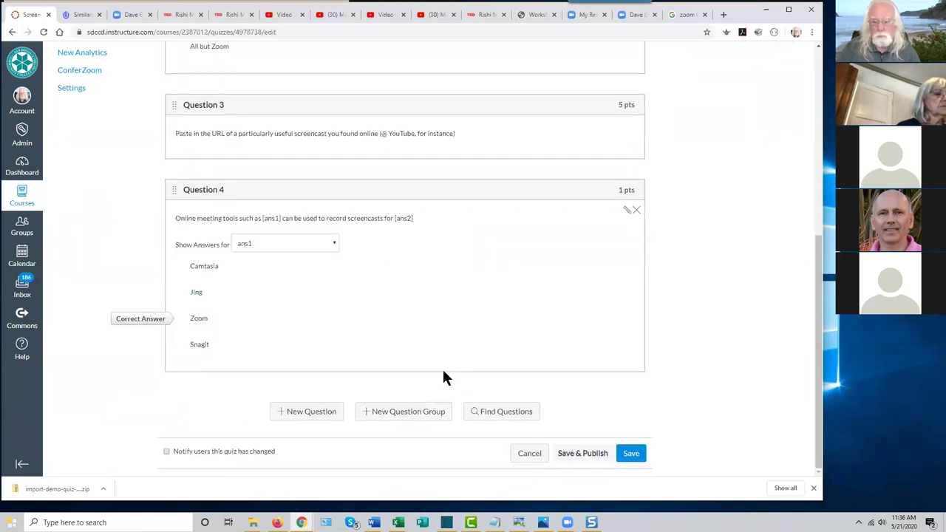
pyautogui.scroll(2, 453, 304)
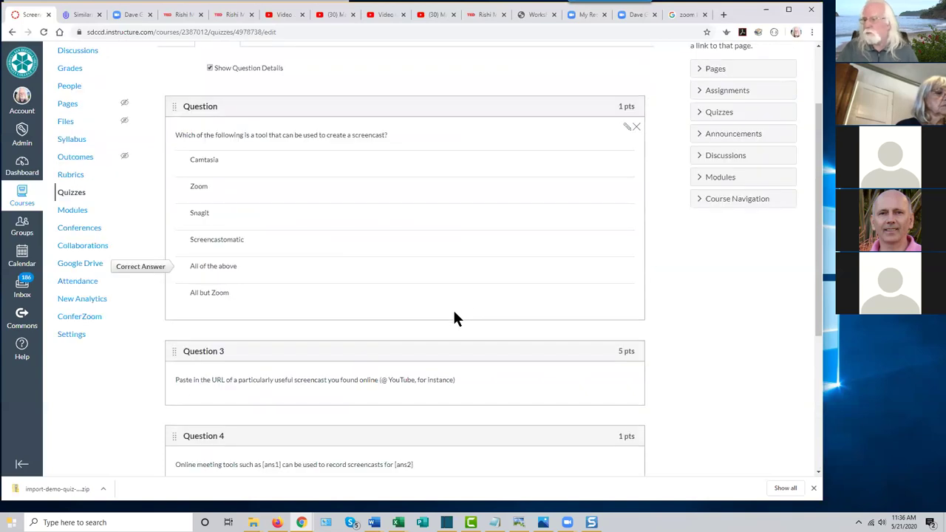
pyautogui.scroll(-1, 458, 296)
pyautogui.scroll(1, 395, 185)
pyautogui.scroll(1, 394, 174)
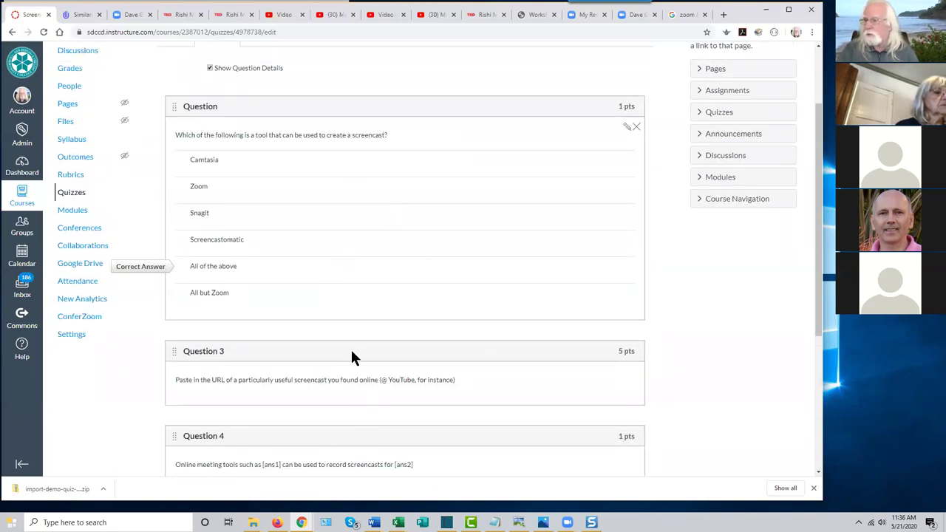
# Start a new question group below Question 4 and name it "Group 1".
pyautogui.scroll(-2, 370, 420)
pyautogui.scroll(-1, 372, 429)
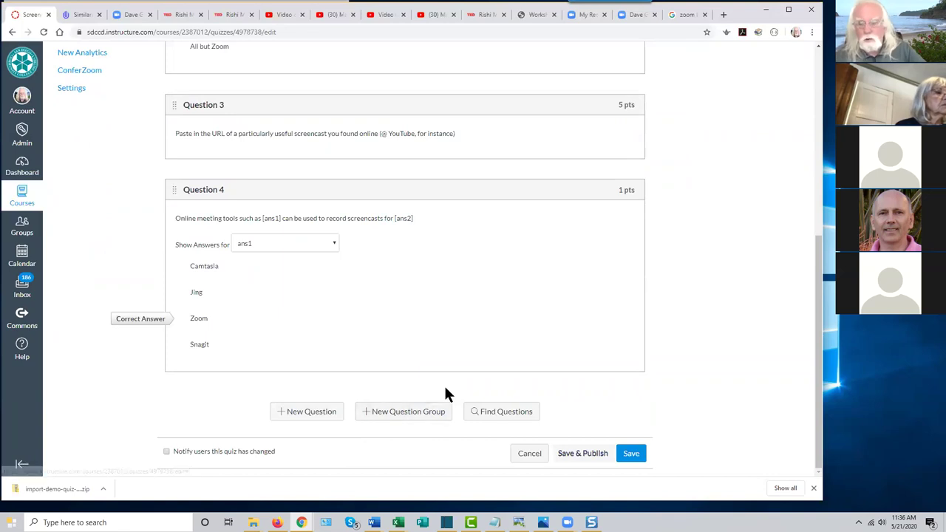
pyautogui.click(408, 418)
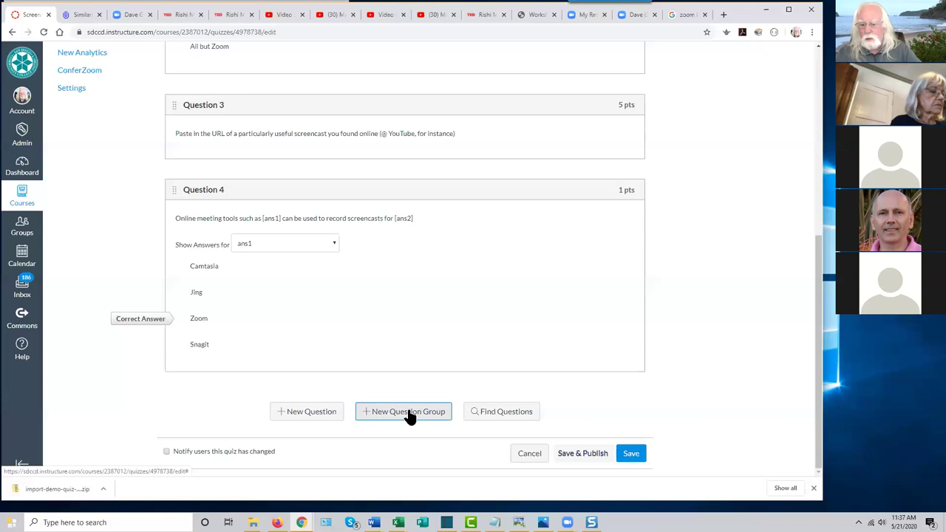
pyautogui.click(410, 416)
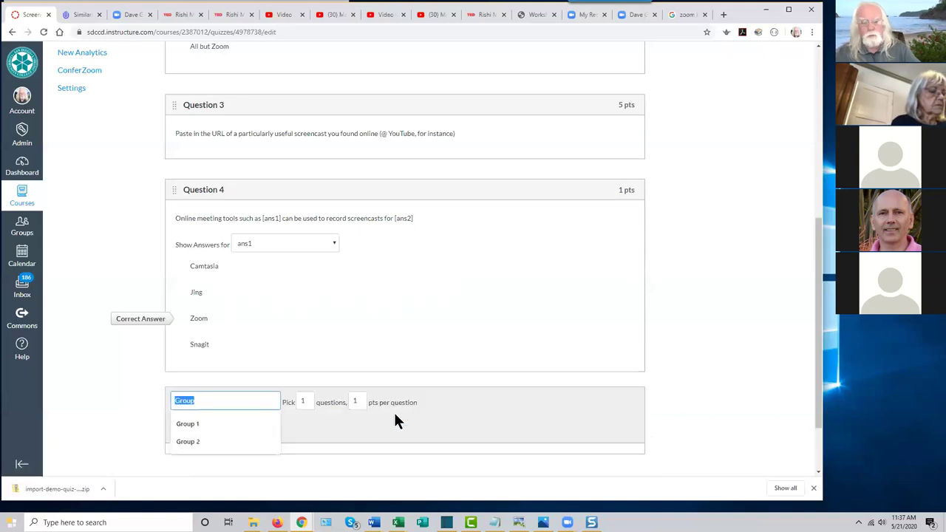
pyautogui.scroll(-2, 377, 418)
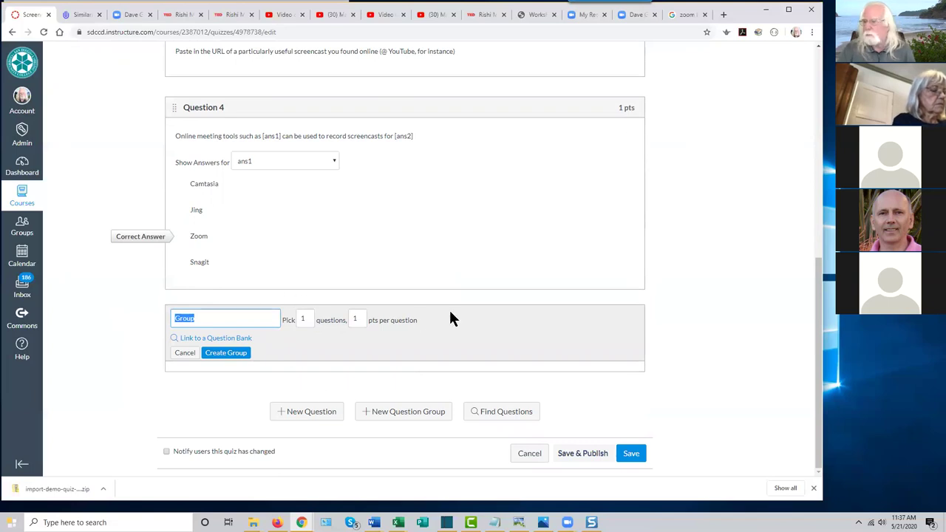
pyautogui.click(201, 319)
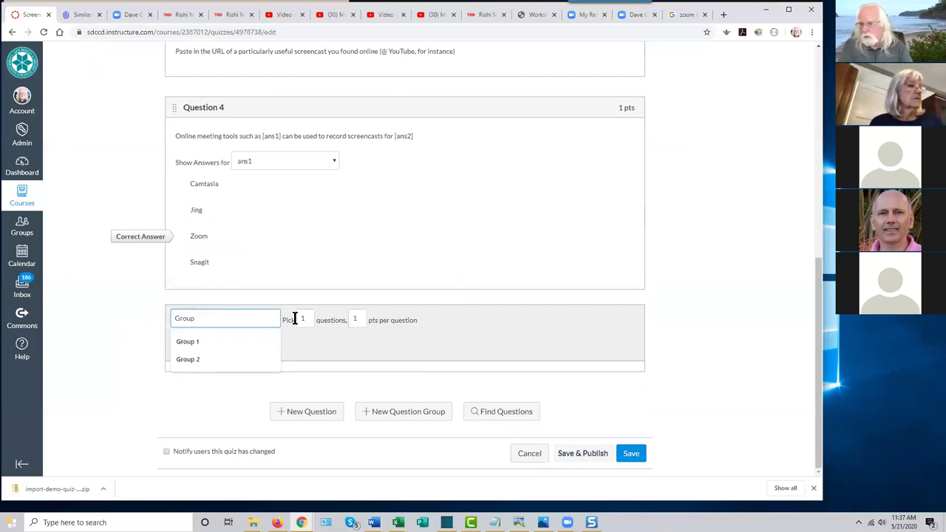
pyautogui.write('1')
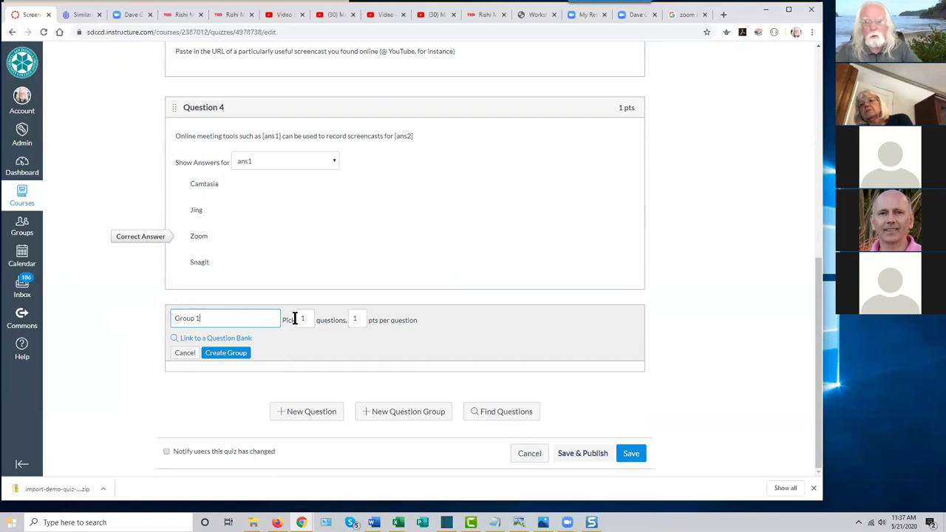
# Link Group 1 to the "Screencasting general" question bank as its source of questions.
pyautogui.click(223, 341)
pyautogui.moveTo(538, 266); pyautogui.dragTo(530, 321)
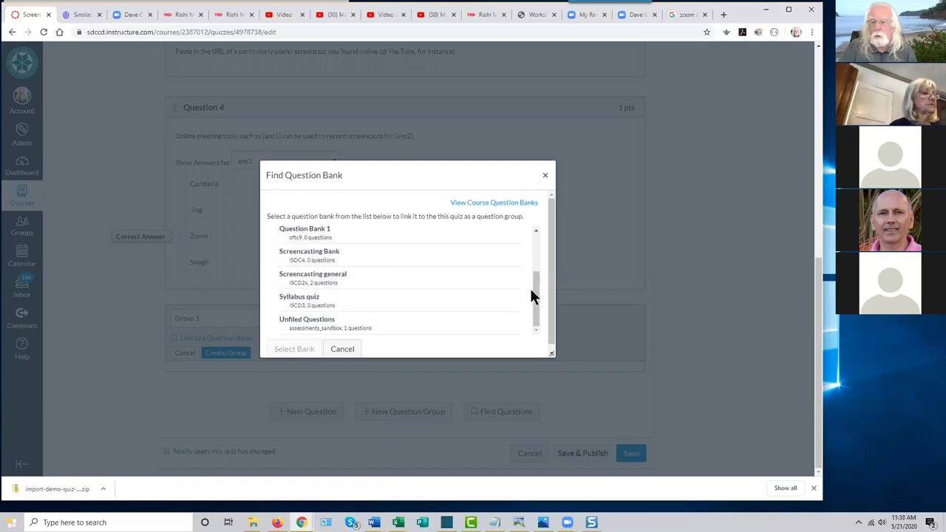
pyautogui.moveTo(535, 287); pyautogui.dragTo(541, 243)
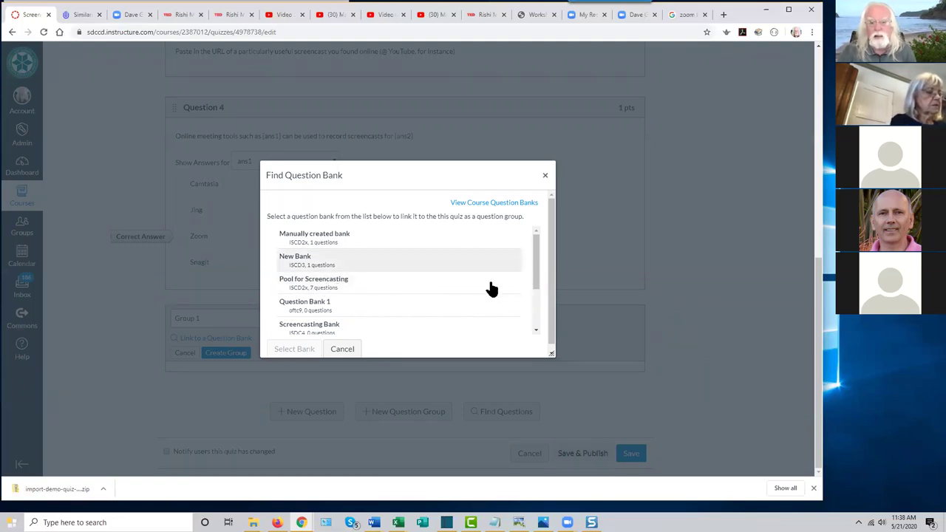
pyautogui.scroll(-2, 479, 294)
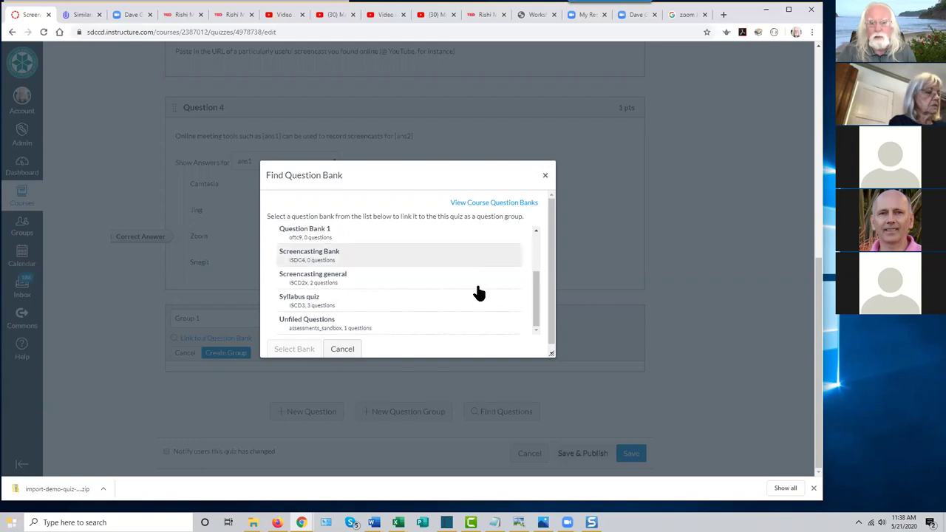
pyautogui.click(330, 280)
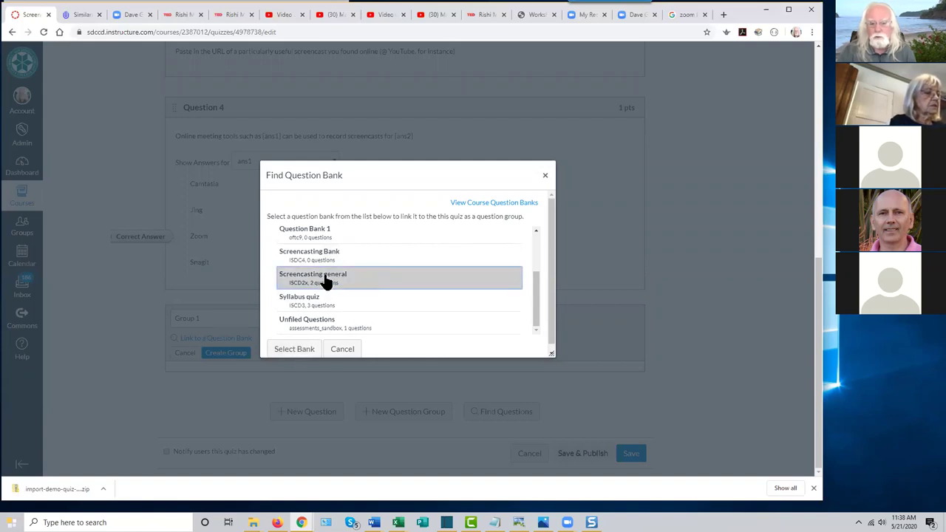
pyautogui.click(295, 353)
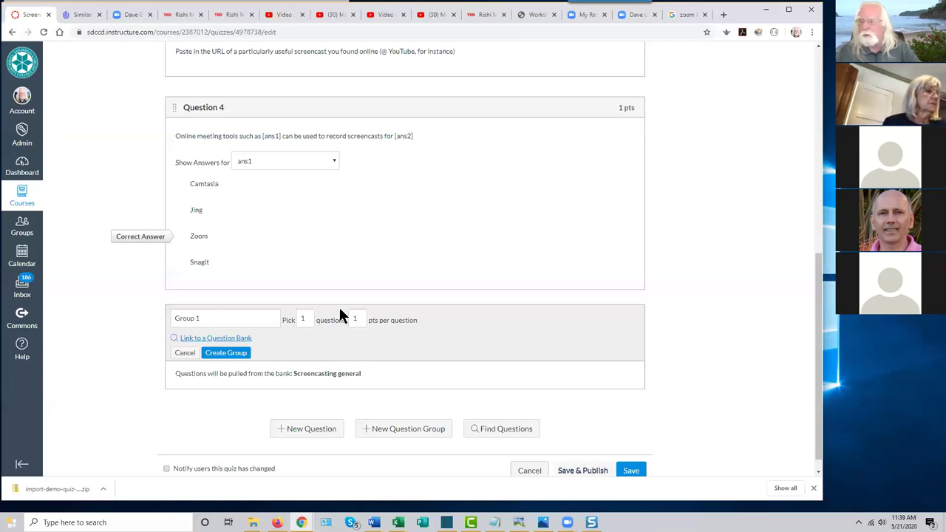
# Open the number of questions to pick in Group 1 for editing.
pyautogui.doubleClick(301, 318)
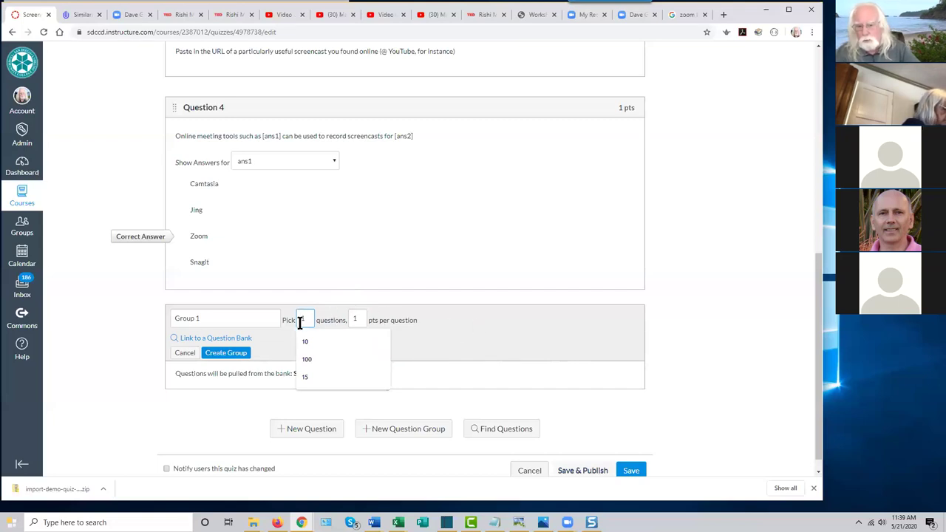
# Create question group Group 1 picking 1 question at 1 point from the Screencasting general bank, and save and publish the quiz.
pyautogui.click(358, 318)
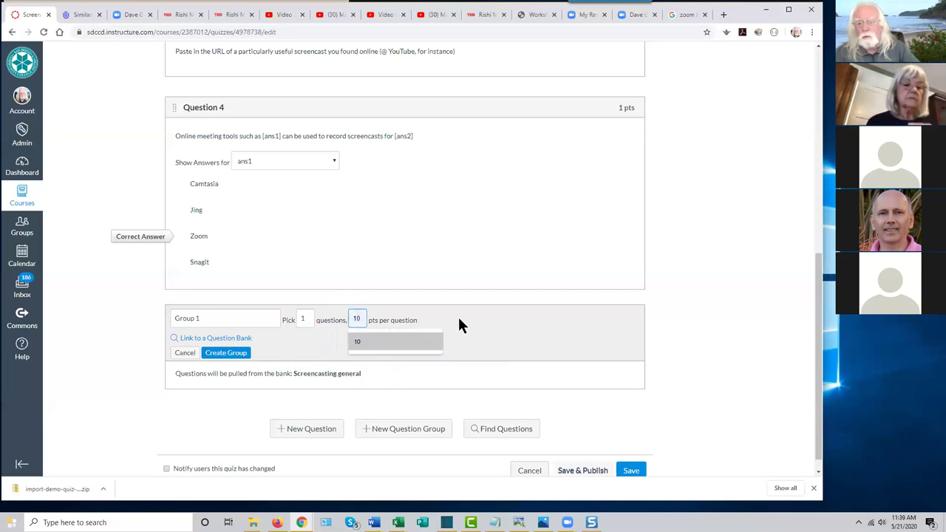
pyautogui.click(428, 329)
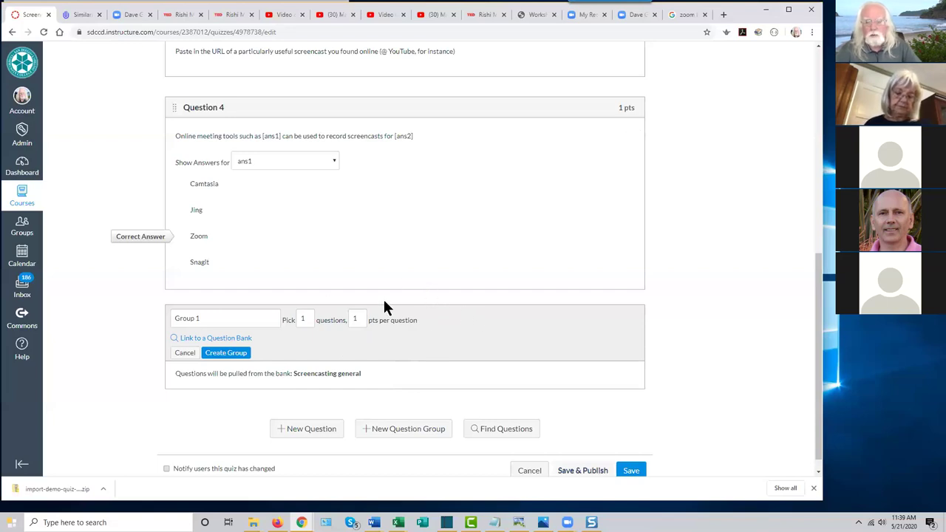
pyautogui.click(226, 354)
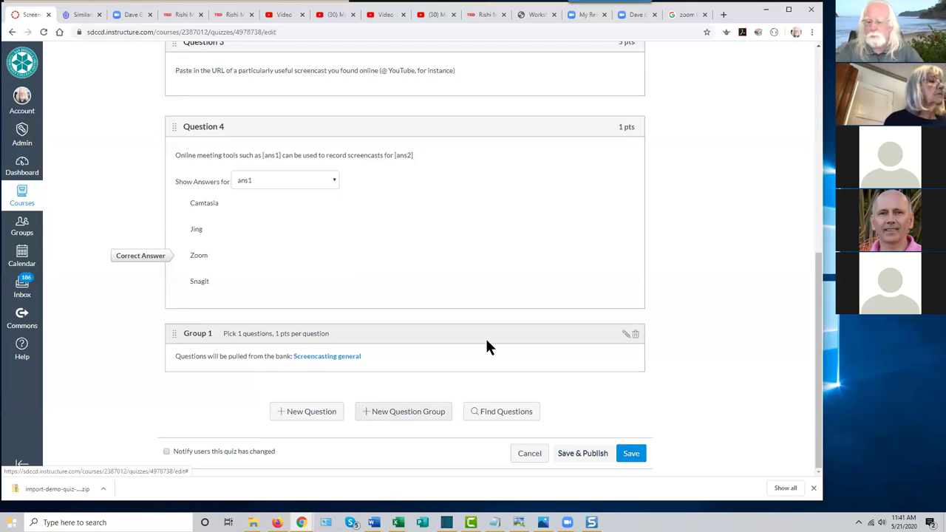
pyautogui.click(578, 454)
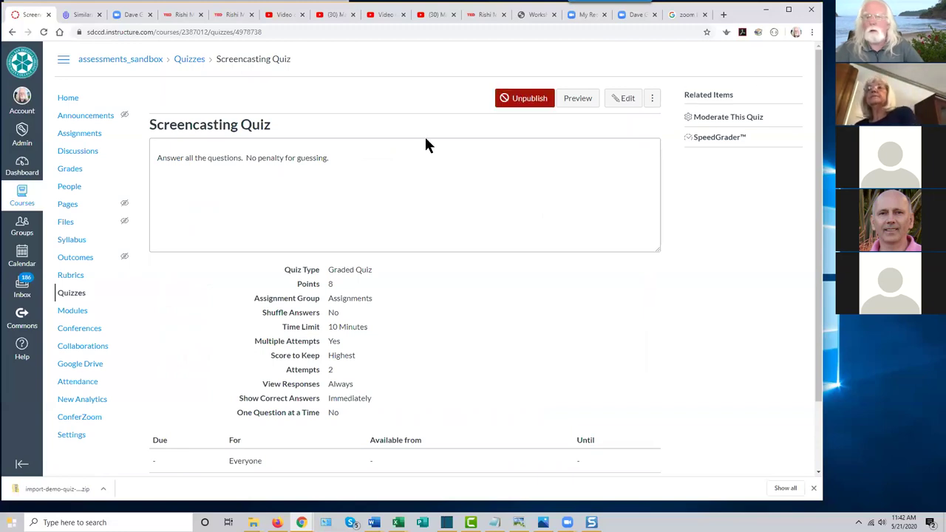
# Create a course question bank named Screencasting Questions and start a new question in it.
pyautogui.click(78, 296)
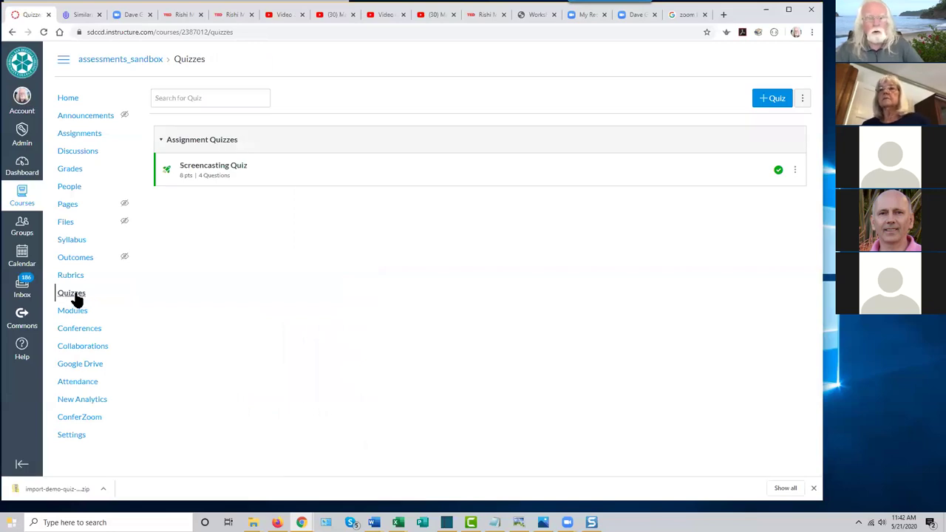
pyautogui.click(803, 100)
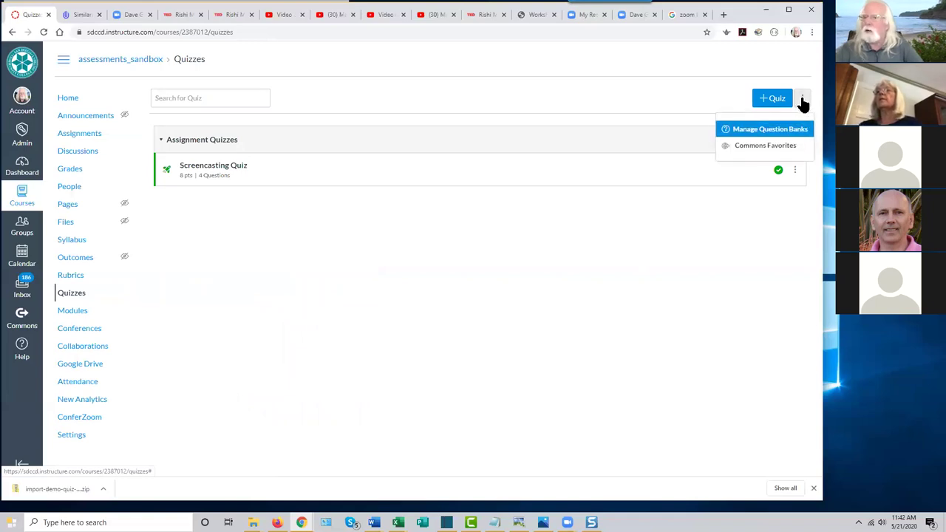
pyautogui.click(771, 130)
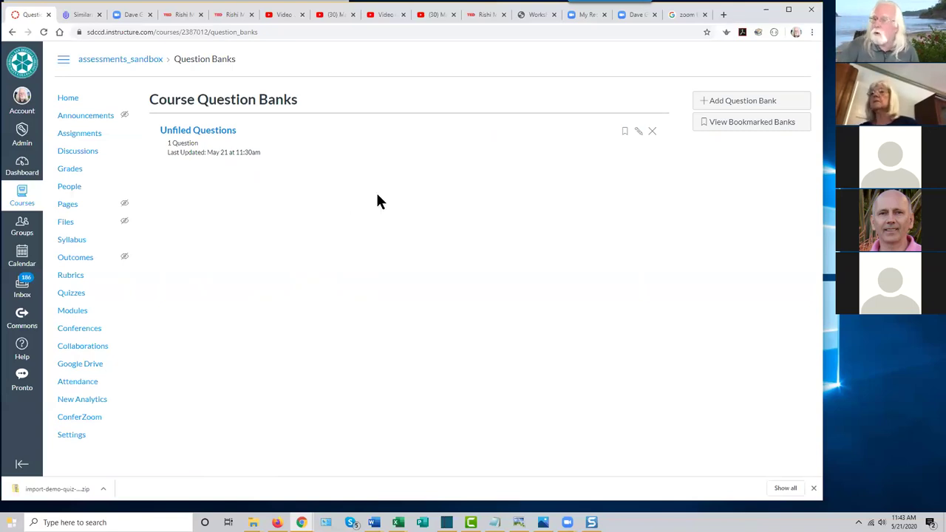
pyautogui.click(742, 101)
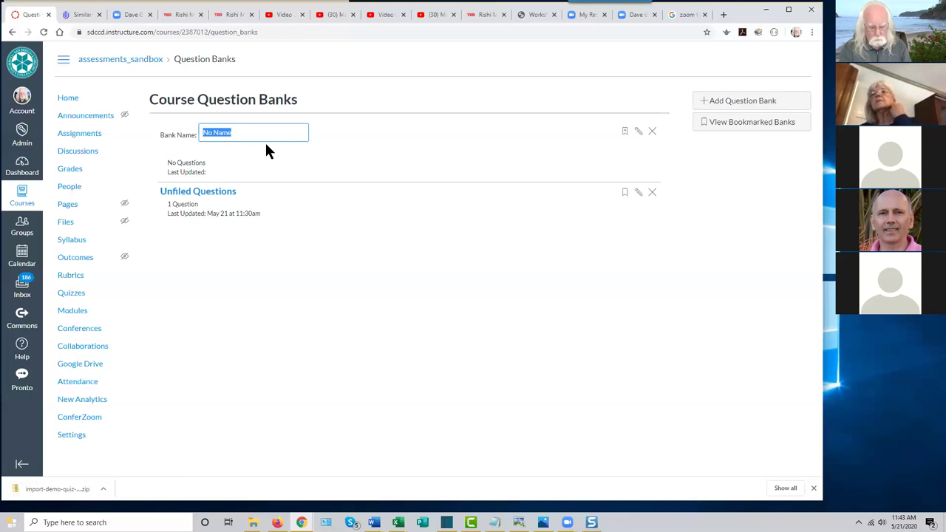
pyautogui.write('Screenca')
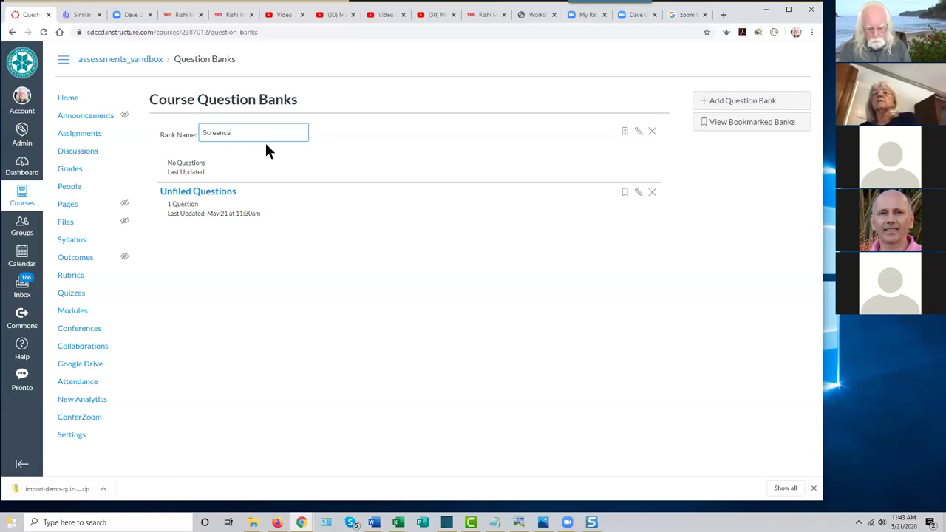
pyautogui.write('sting Questions')
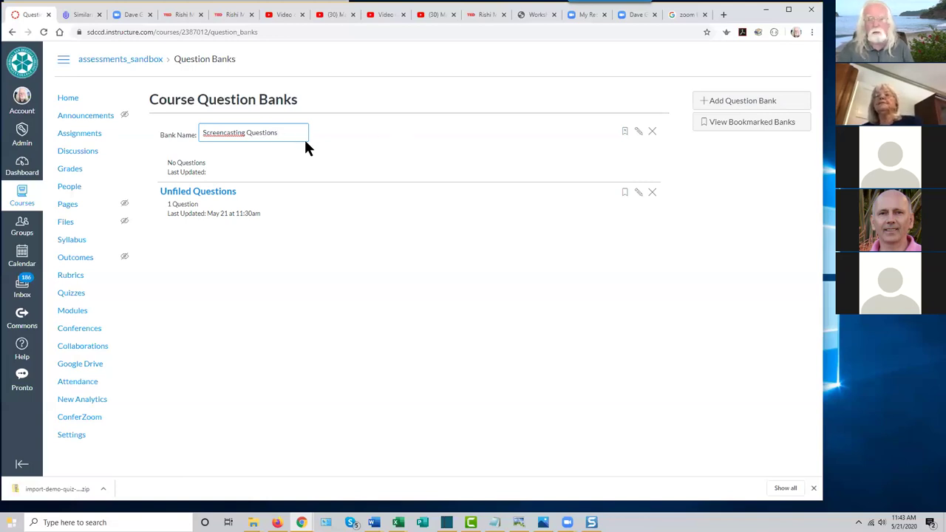
pyautogui.press('Return')
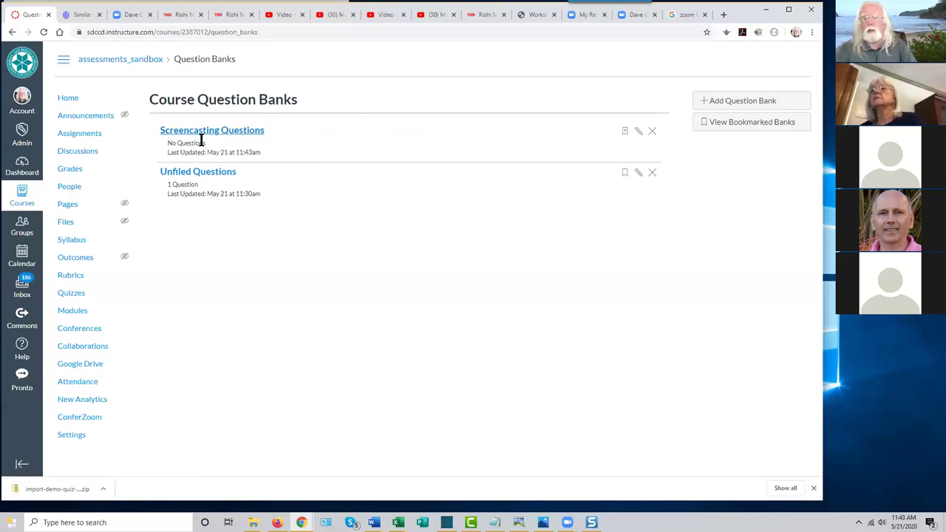
pyautogui.click(234, 133)
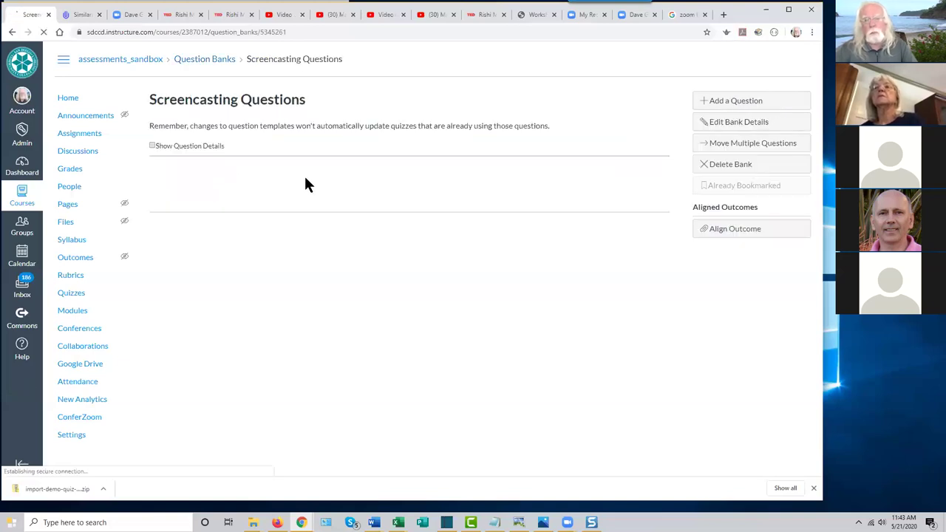
pyautogui.click(732, 101)
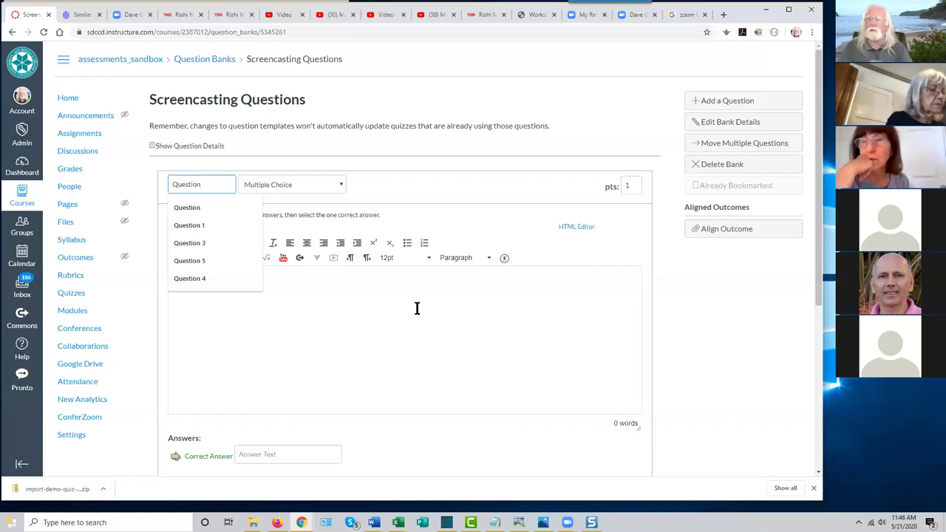
# Switch to the OnDemand @ SDCCD website and search its tutorials for "question bank".
pyautogui.click(535, 15)
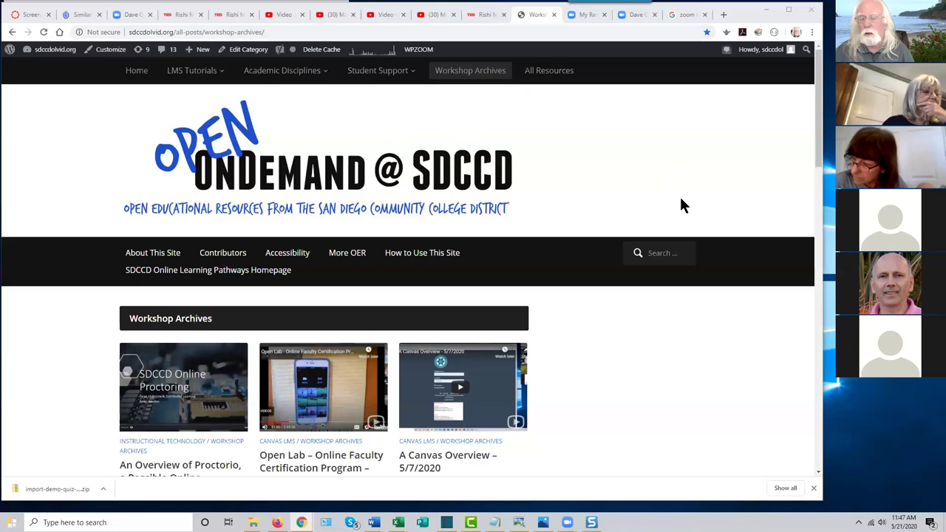
pyautogui.click(654, 252)
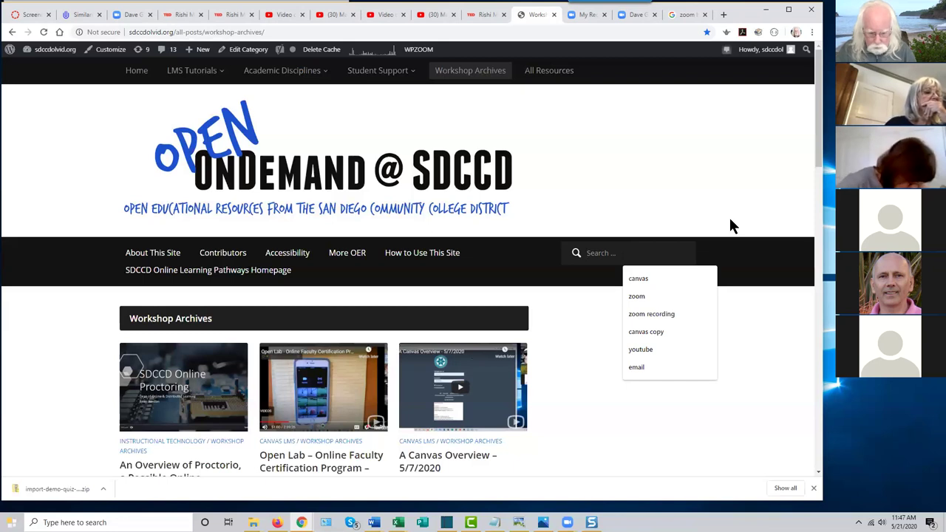
pyautogui.write('question ban')
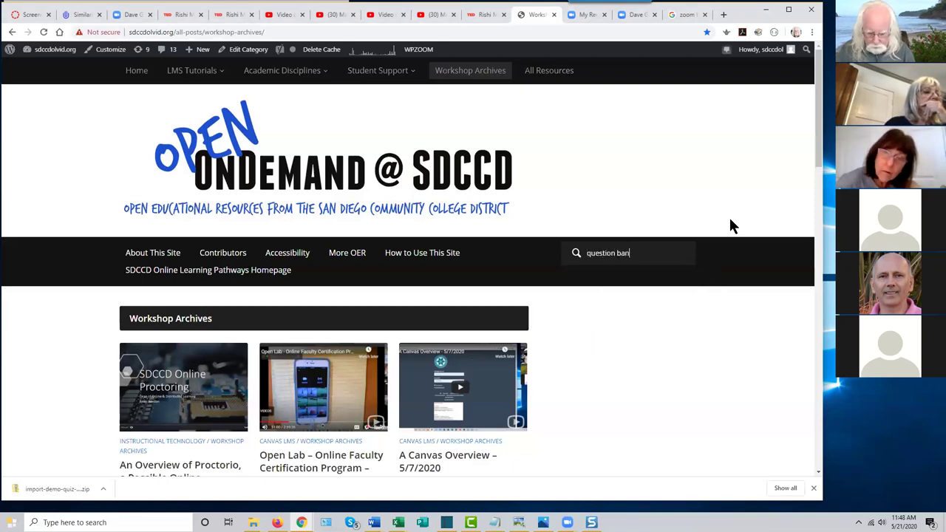
pyautogui.write('k')
pyautogui.press('Return')
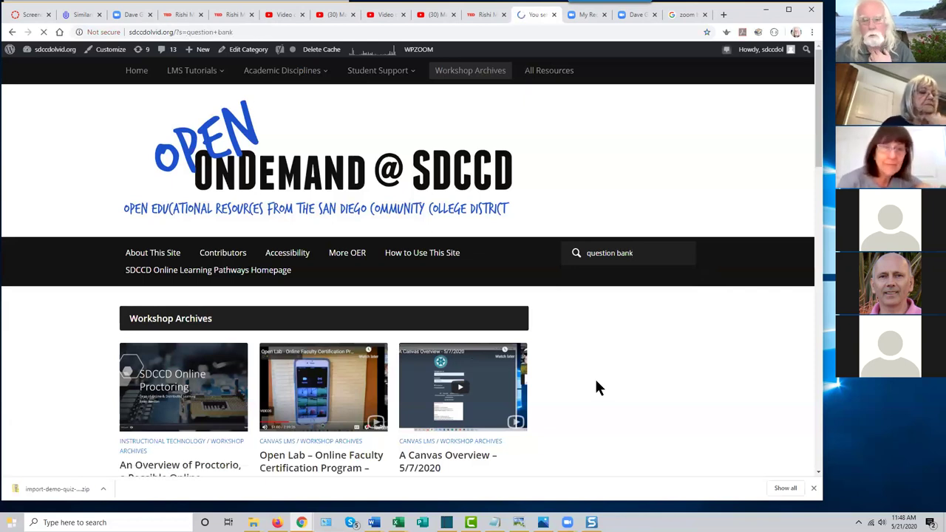
pyautogui.scroll(-2, 599, 394)
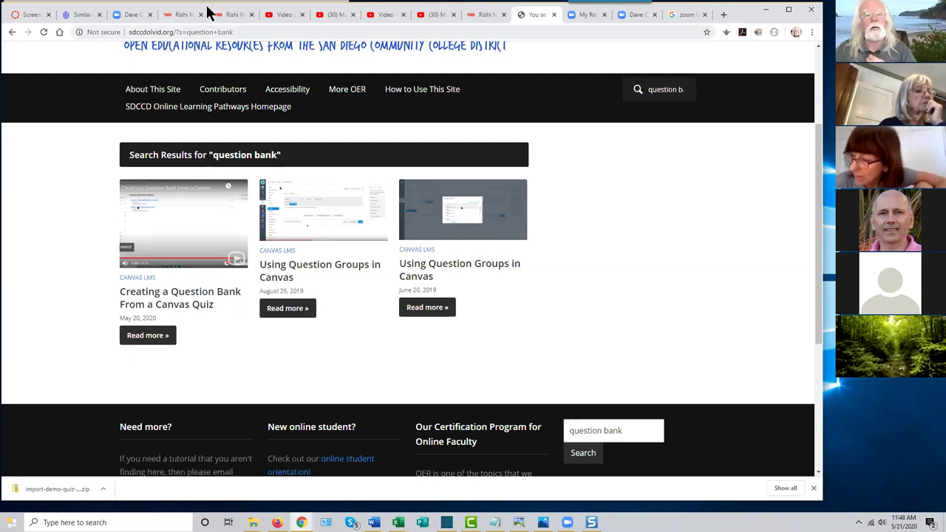
# Return to the Canvas course, open the course content import page and review the available content types, including QTI .zip file.
pyautogui.click(29, 14)
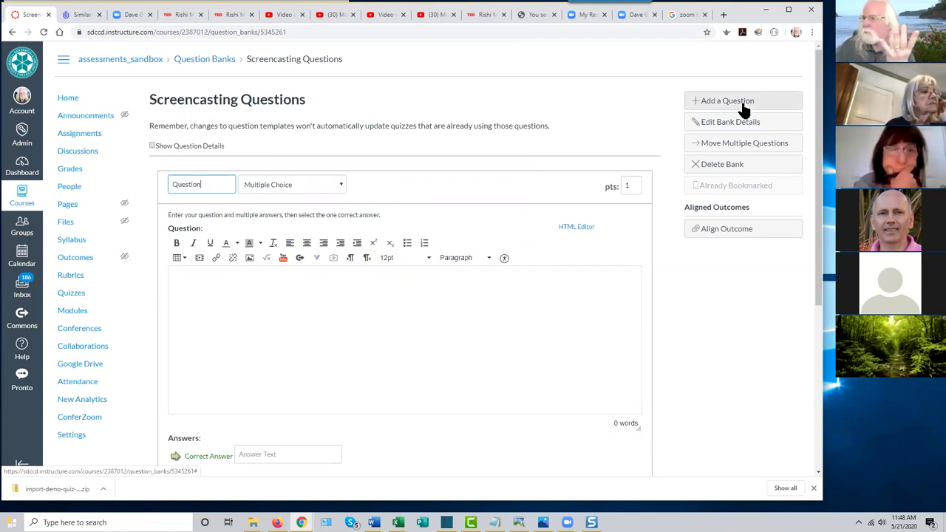
pyautogui.click(72, 436)
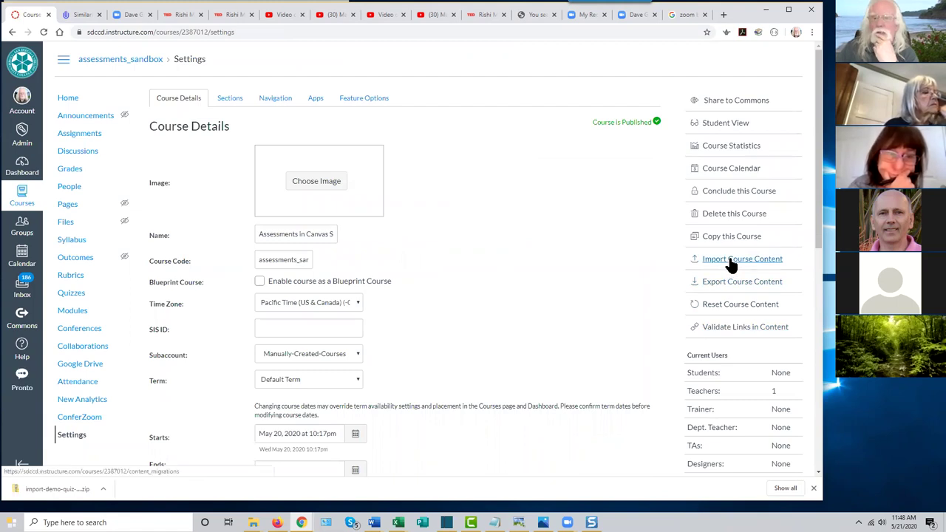
pyautogui.click(730, 265)
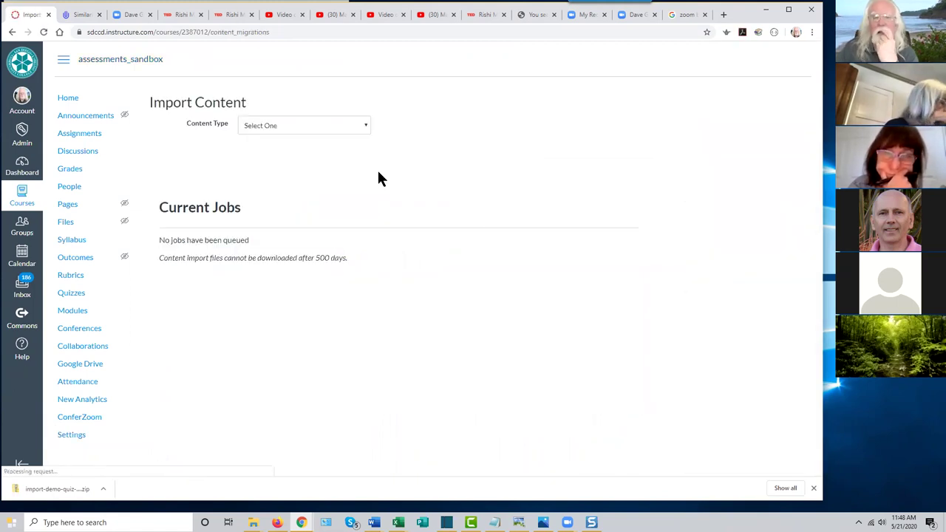
pyautogui.click(364, 125)
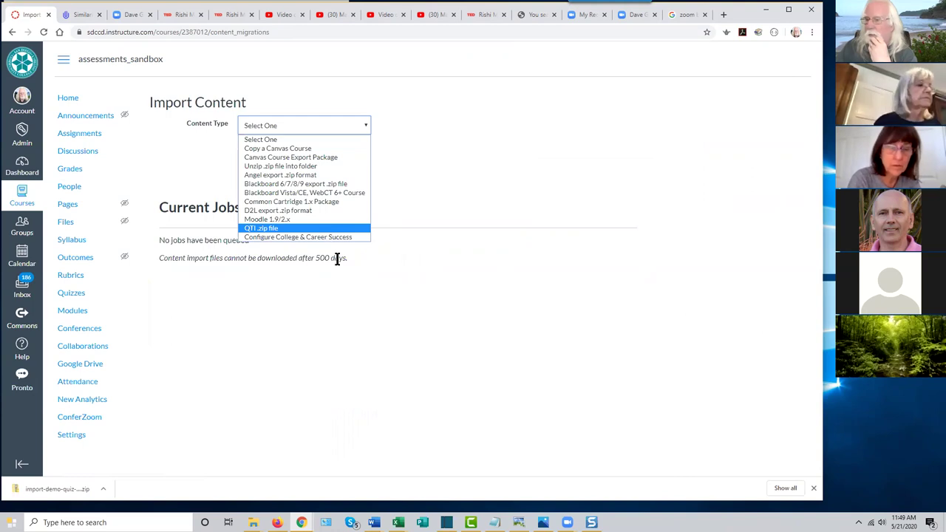
pyautogui.click(354, 312)
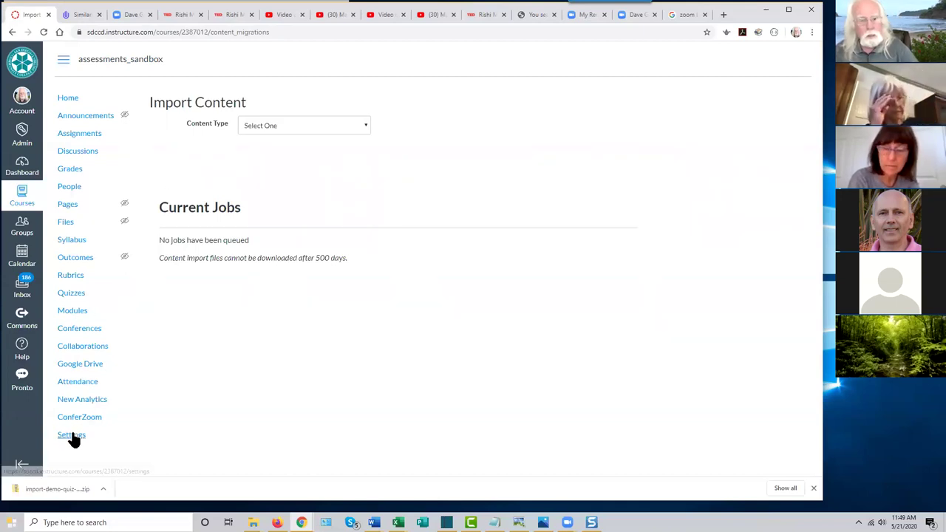
# Preview the assessments_sandbox course home page as a student, and leave the student view.
pyautogui.click(68, 101)
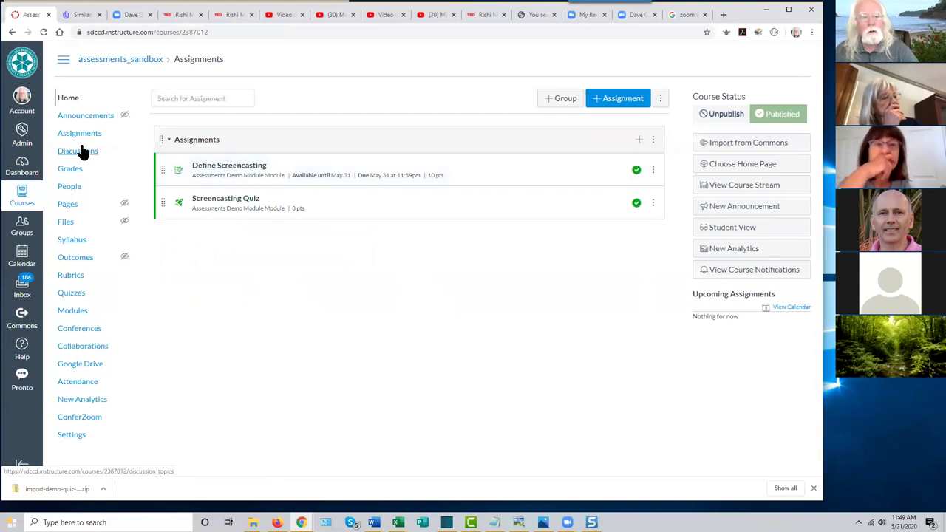
pyautogui.click(729, 229)
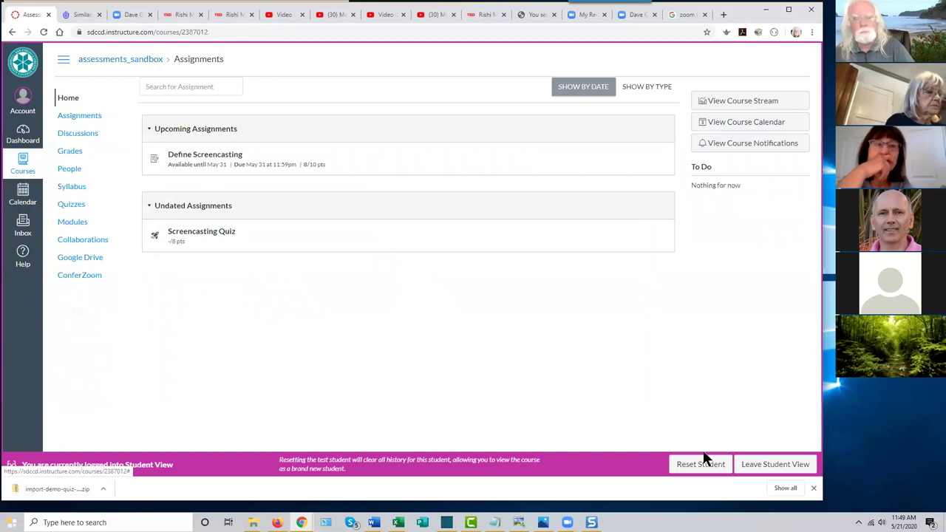
pyautogui.click(775, 464)
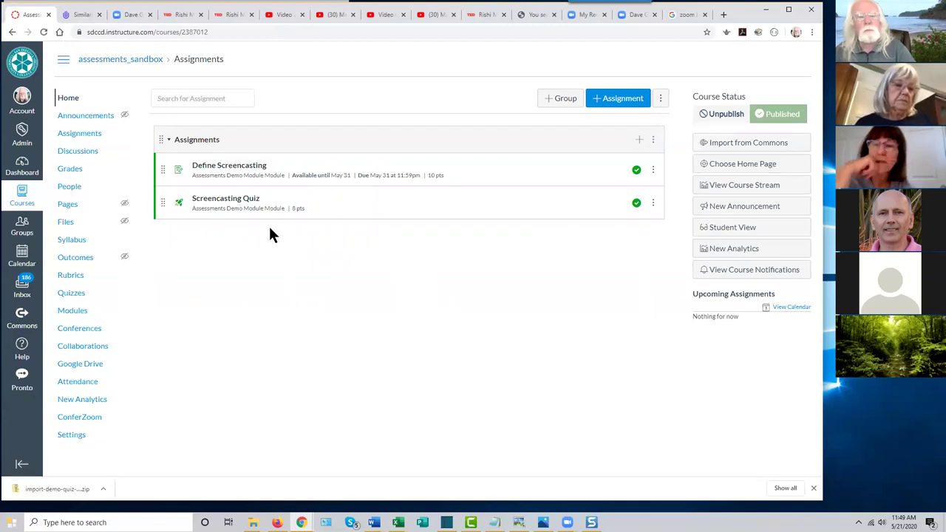
# Open the Introduction to Screencasting course from the dashboard and display it in student view.
pyautogui.click(81, 296)
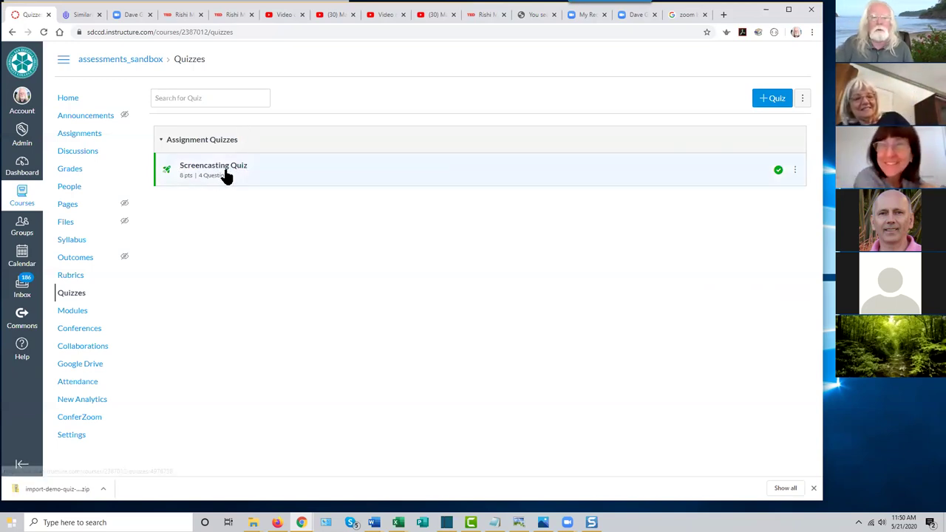
pyautogui.click(22, 166)
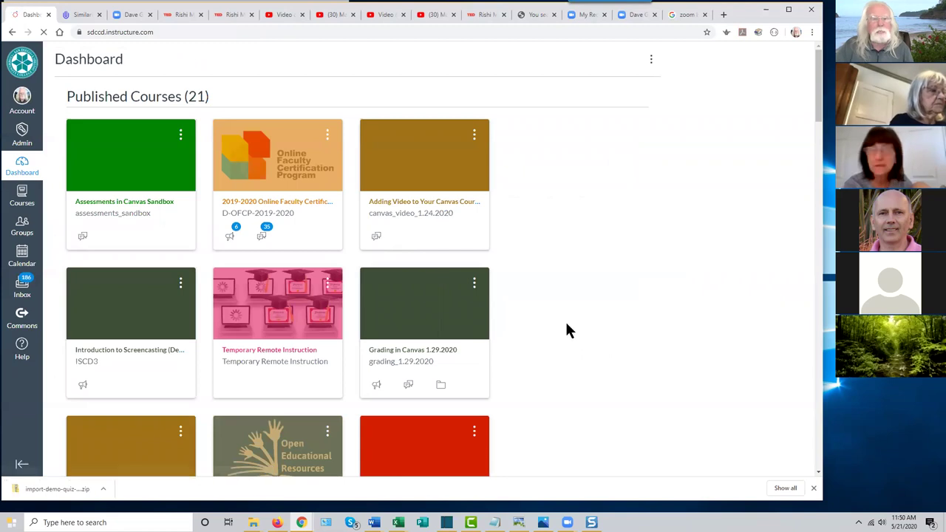
pyautogui.scroll(-1, 577, 325)
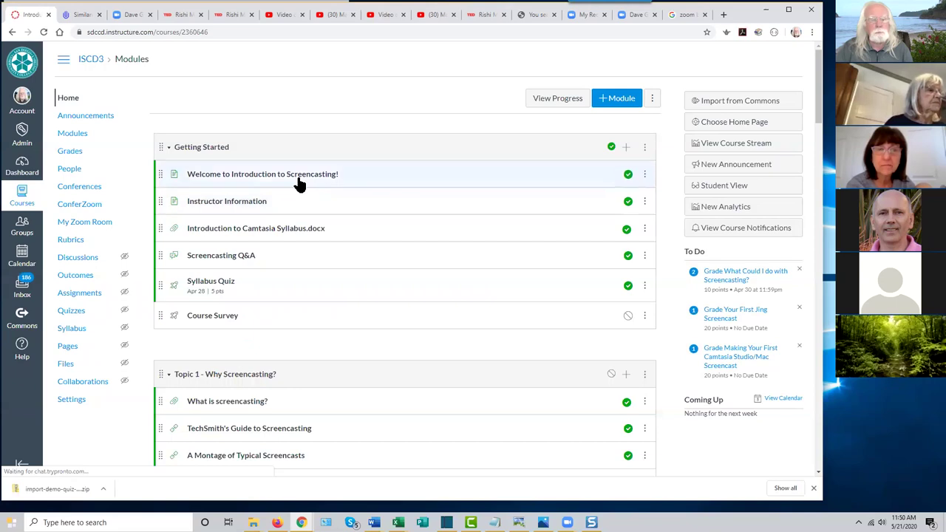
pyautogui.click(725, 188)
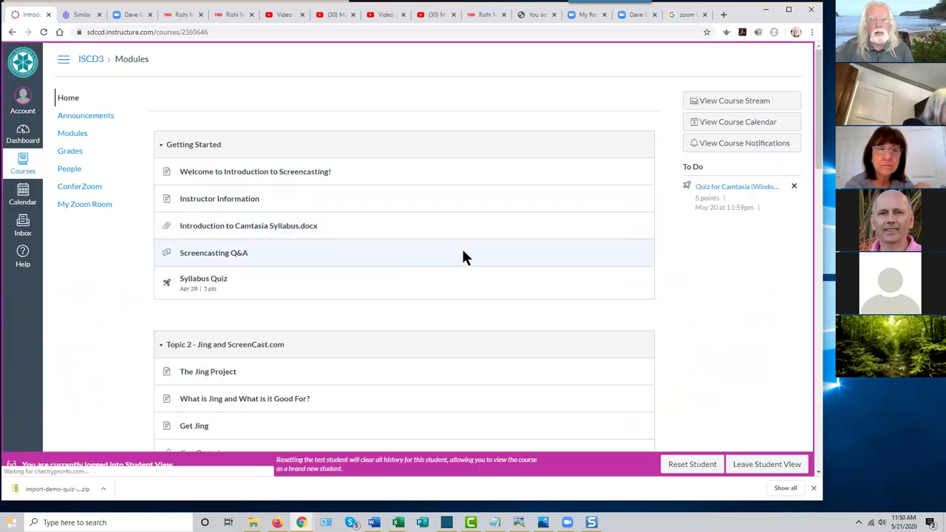
# Check the due date and availability of the Quiz for Jing and Screencast.com in Topic 2, and return to the modules.
pyautogui.scroll(-3, 463, 251)
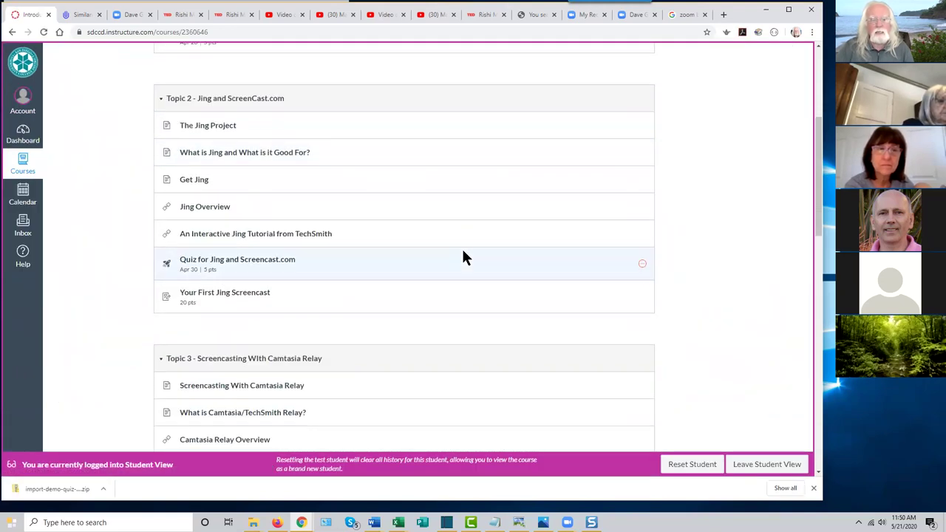
pyautogui.click(228, 260)
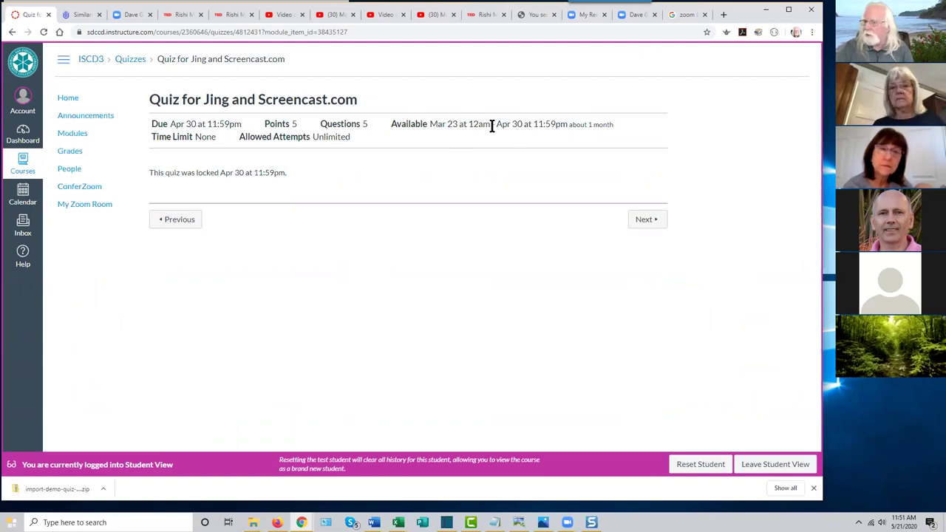
pyautogui.click(11, 33)
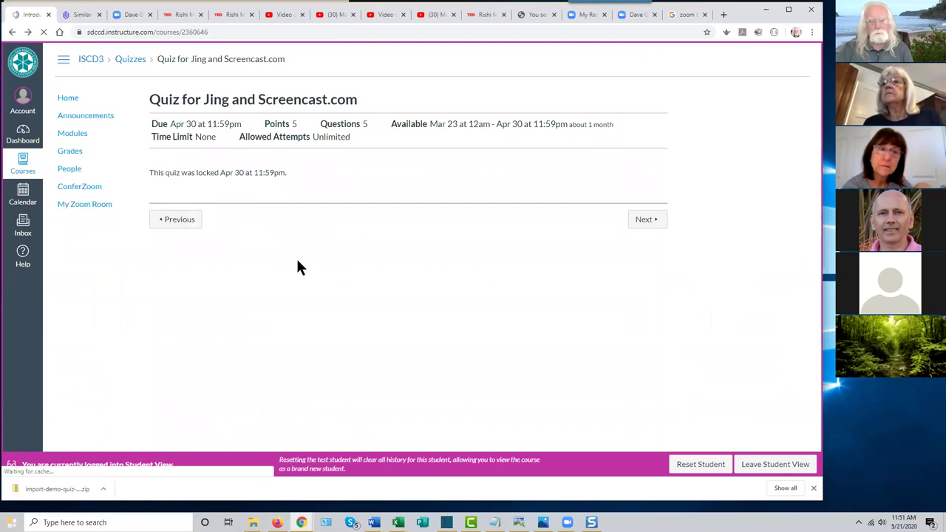
# Check the Quiz for Camtasia (Windows and Mac) in Topic 4 as a student, and return to the modules.
pyautogui.scroll(-5, 368, 292)
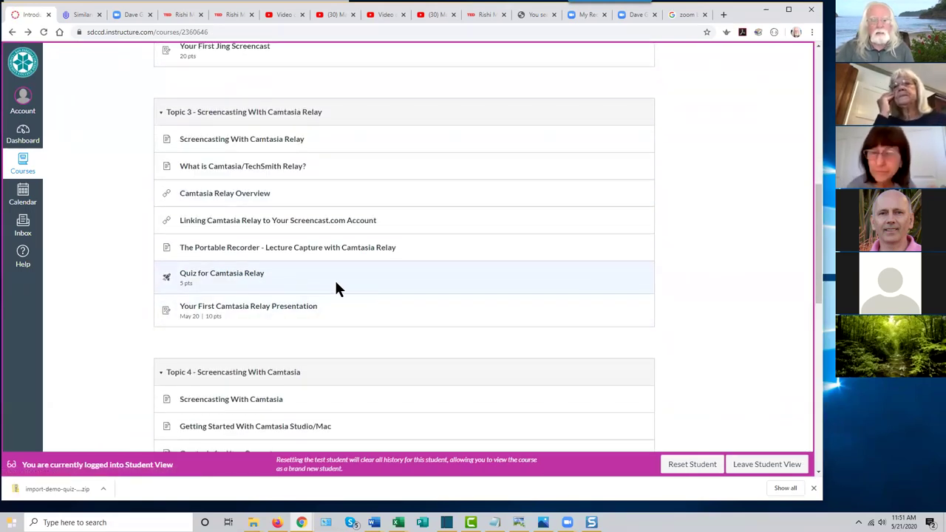
pyautogui.scroll(-3, 383, 323)
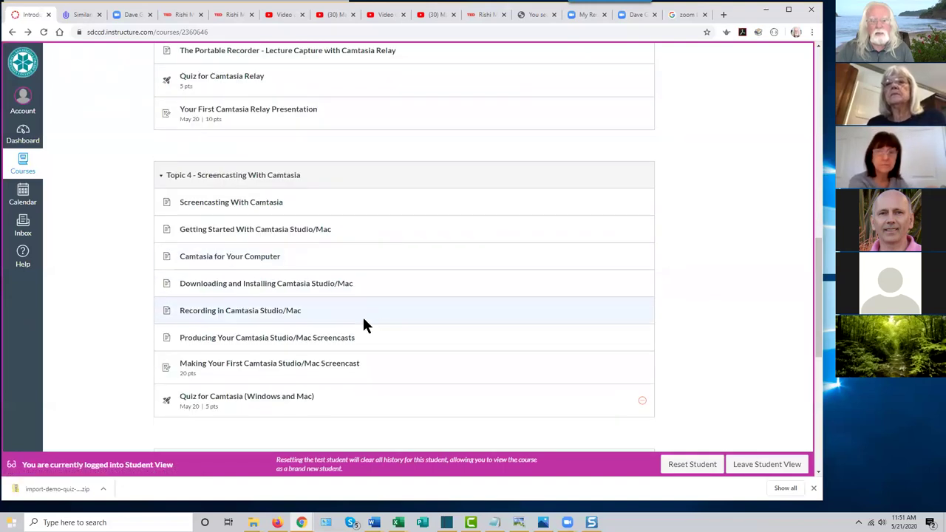
pyautogui.click(292, 403)
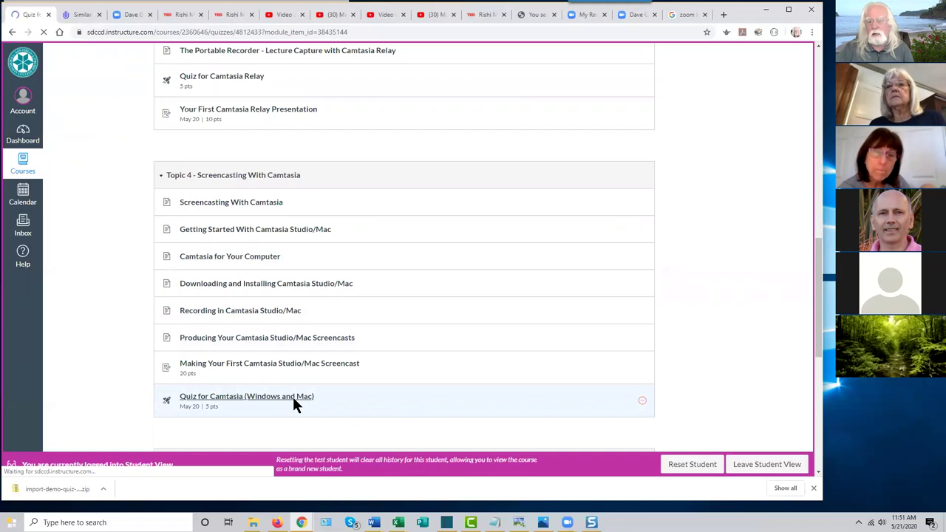
pyautogui.click(12, 32)
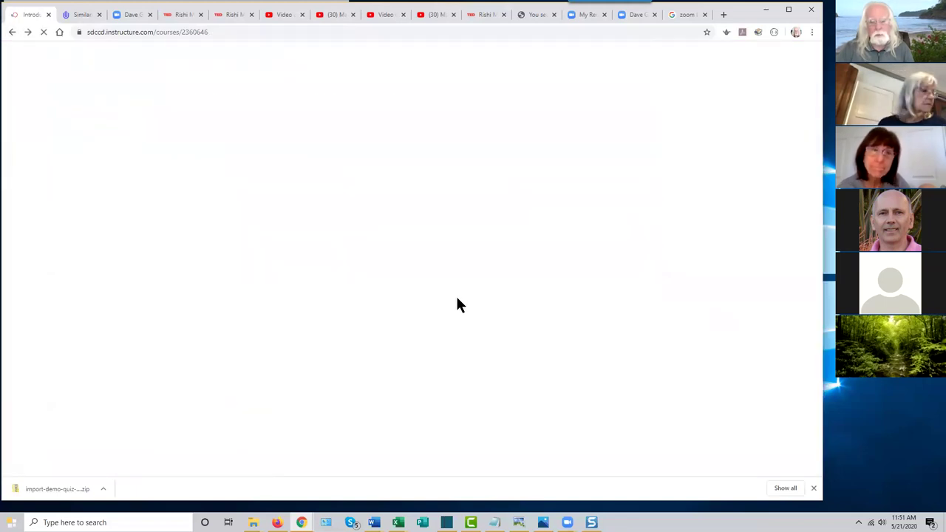
pyautogui.scroll(-3, 458, 294)
pyautogui.scroll(5, 459, 304)
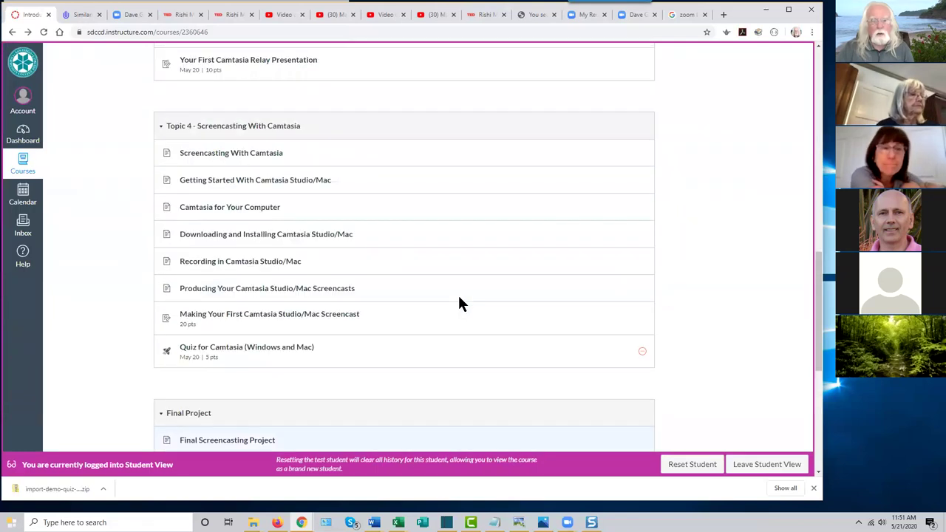
# Leave the student view and open the Quiz for Camtasia (Windows and Mac) in Topic 4 for editing.
pyautogui.click(745, 464)
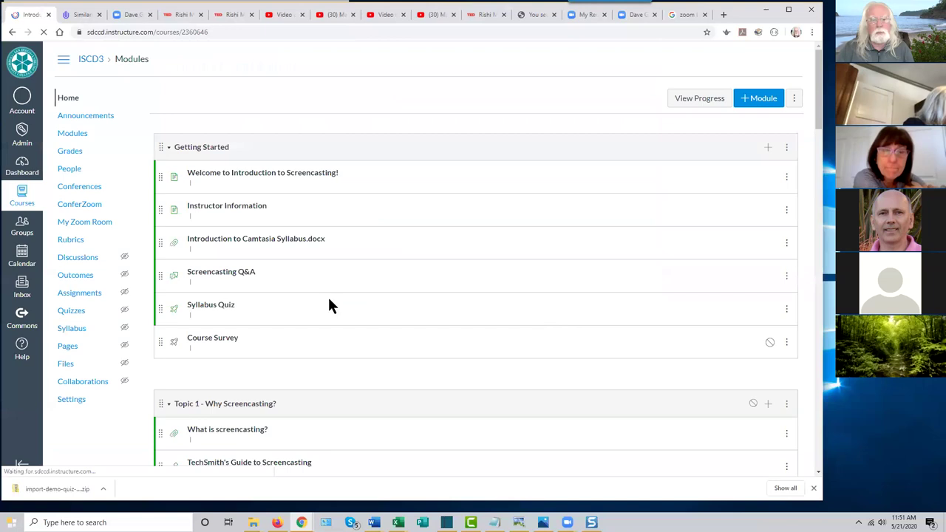
pyautogui.scroll(-4, 306, 299)
pyautogui.scroll(-7, 307, 303)
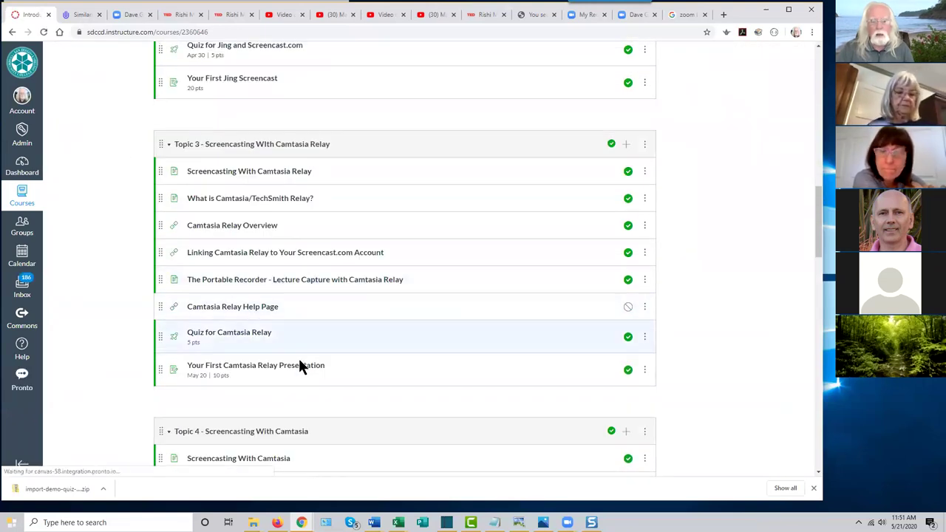
pyautogui.scroll(-3, 291, 342)
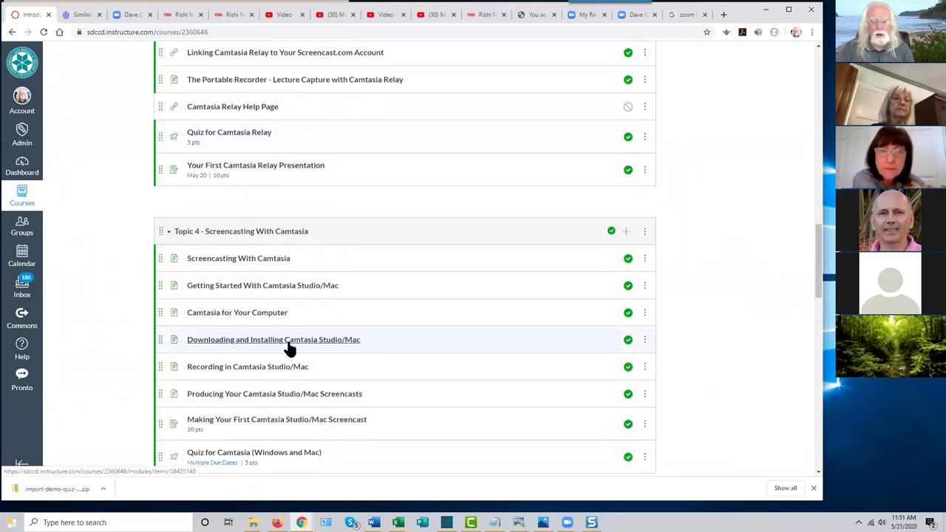
pyautogui.scroll(-1, 289, 348)
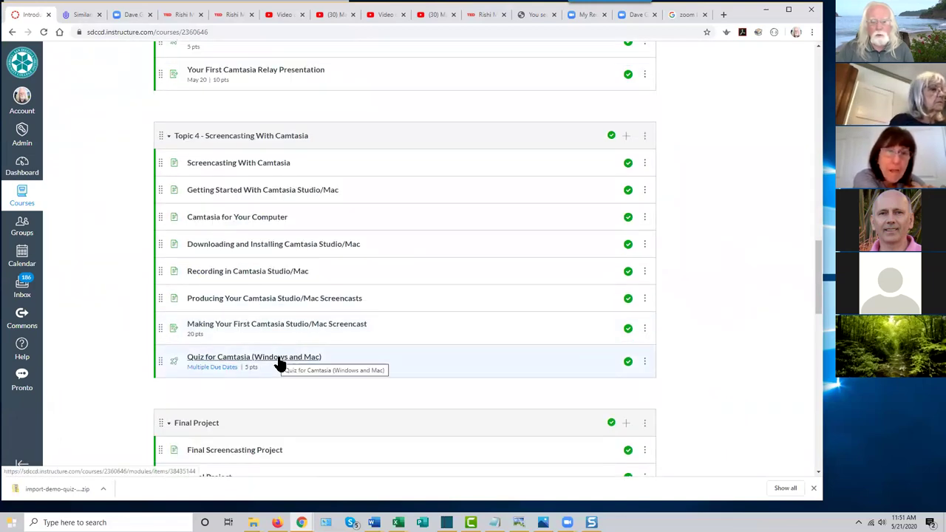
pyautogui.click(279, 362)
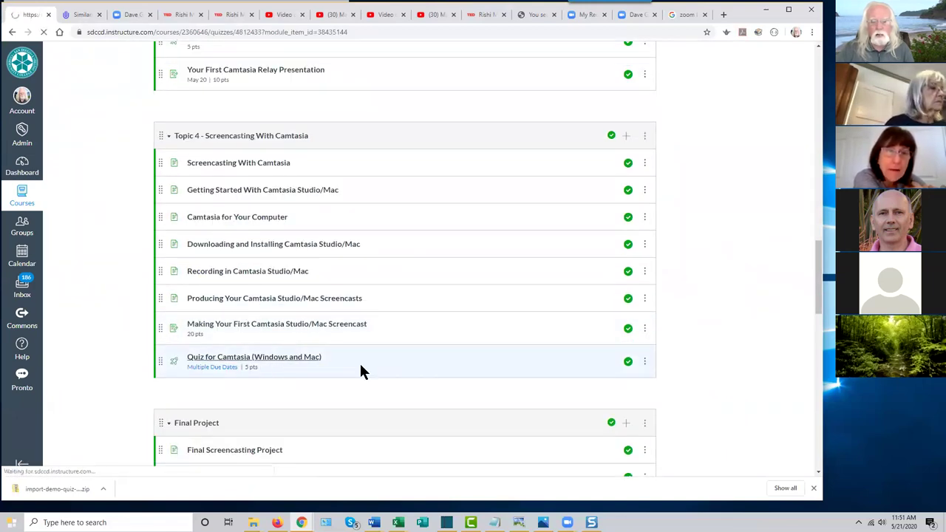
pyautogui.click(624, 100)
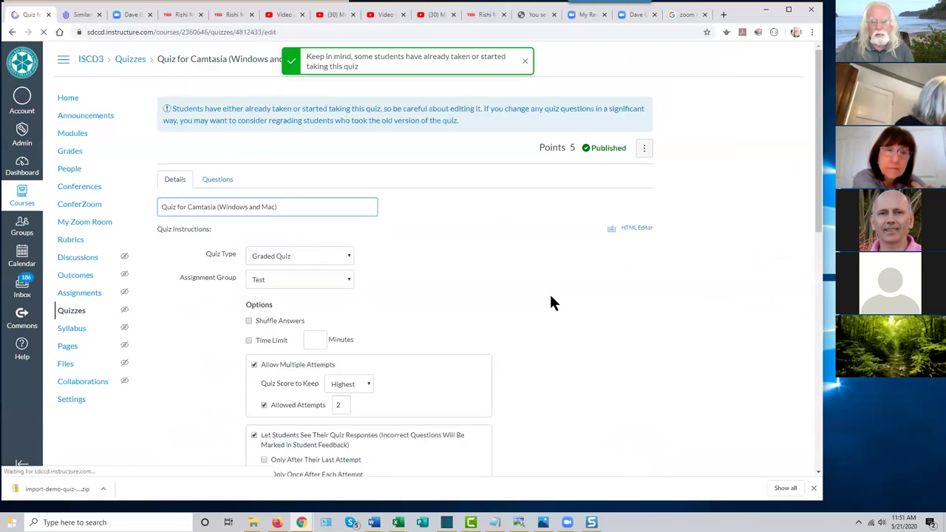
# Set the quiz due date for test3 student and test2 student to May 31, 11:59pm.
pyautogui.scroll(-5, 549, 289)
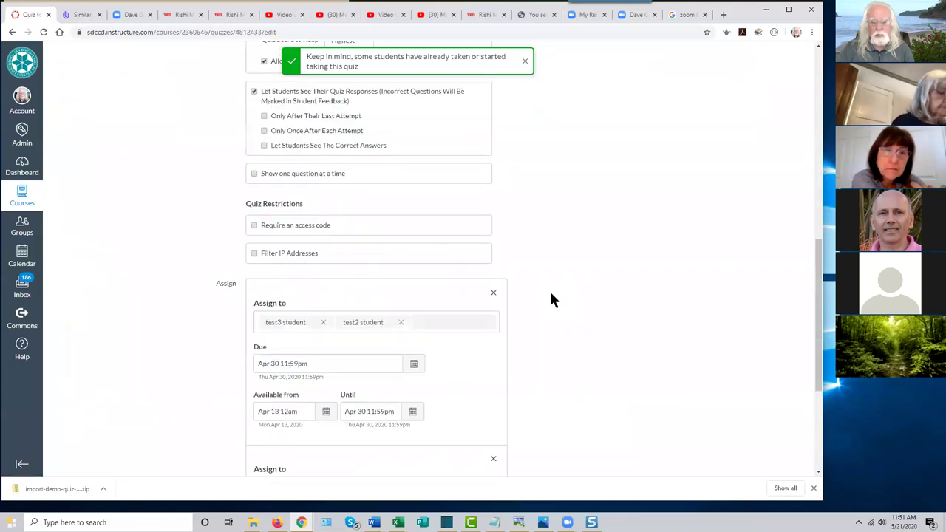
pyautogui.click(414, 366)
pyautogui.click(363, 244)
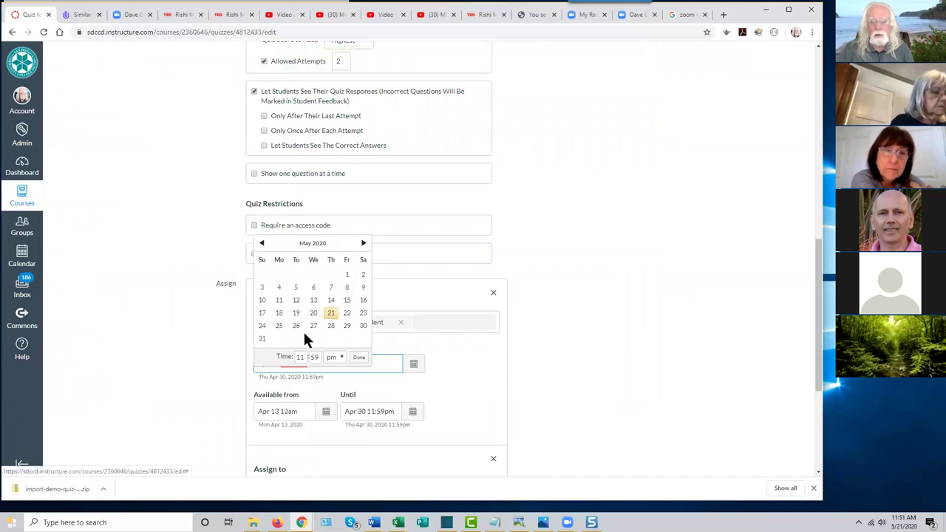
pyautogui.click(262, 338)
pyautogui.scroll(-1, 529, 374)
pyautogui.scroll(-1, 529, 375)
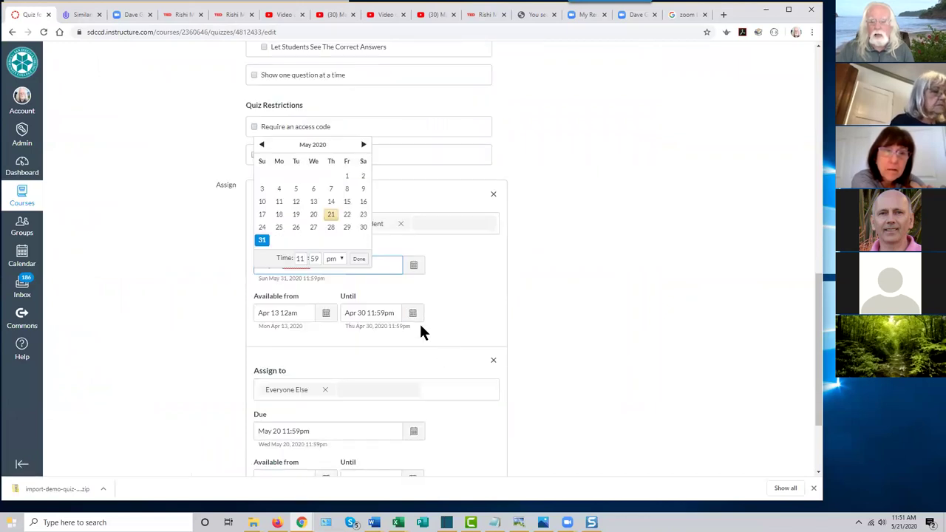
# Set the Until date for test3 student and test2 student to May 31, 11:59pm, and save the quiz.
pyautogui.click(412, 313)
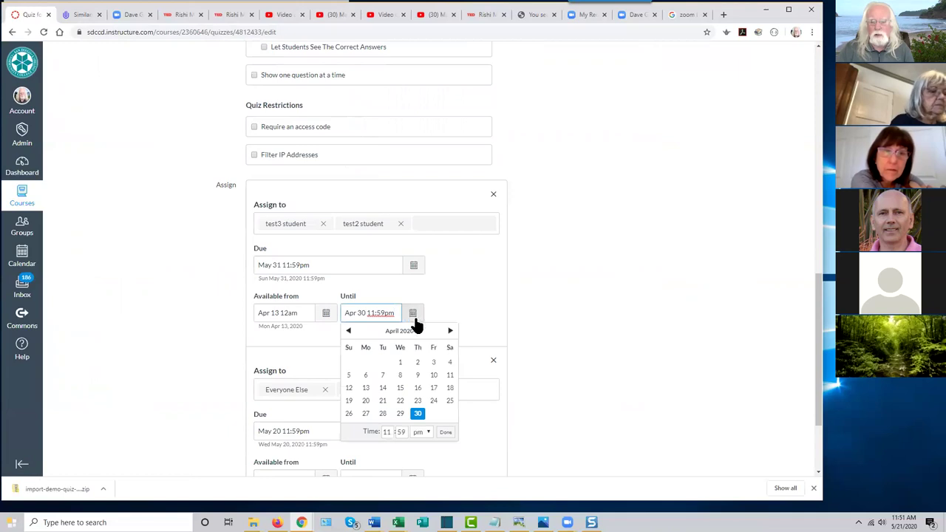
pyautogui.click(450, 331)
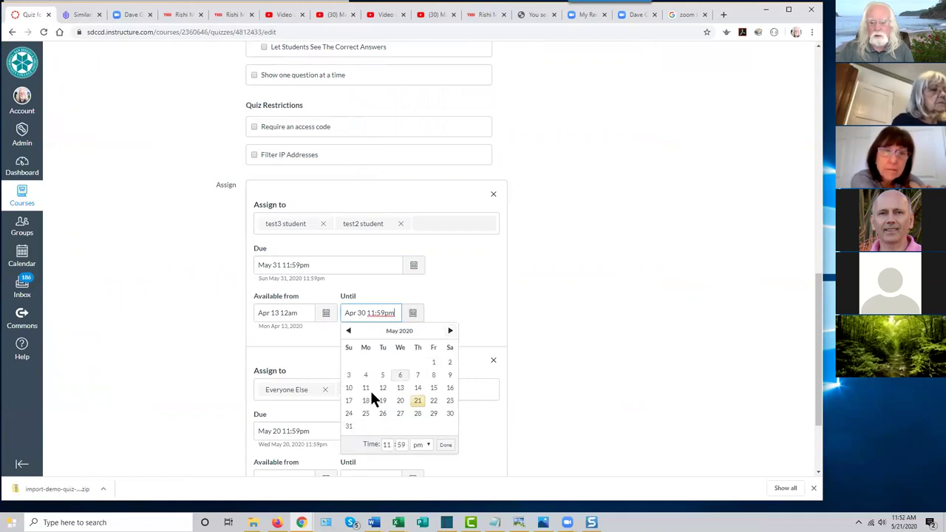
pyautogui.click(348, 426)
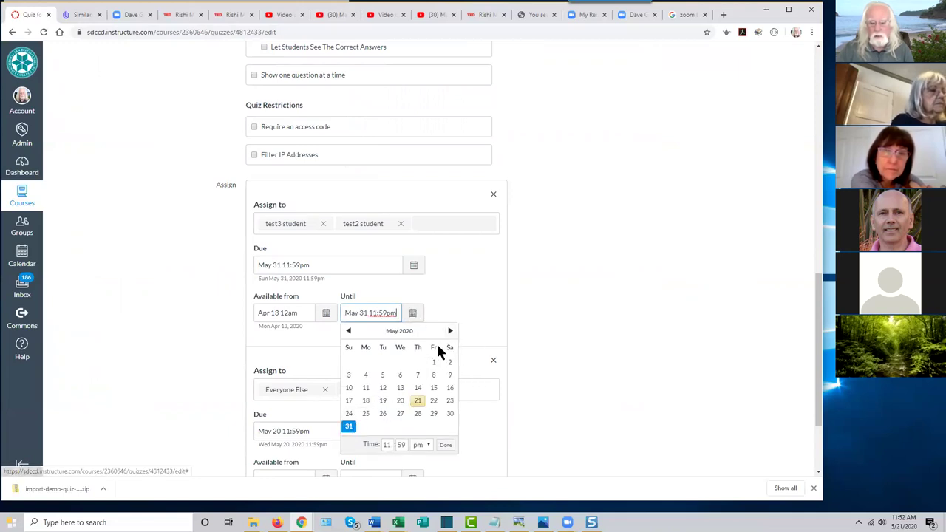
pyautogui.click(623, 316)
pyautogui.scroll(-2, 638, 347)
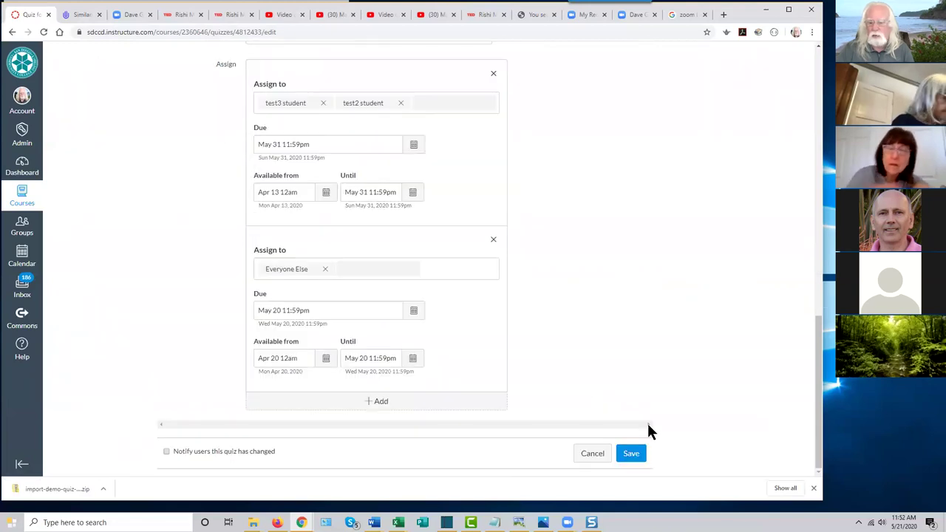
pyautogui.click(627, 453)
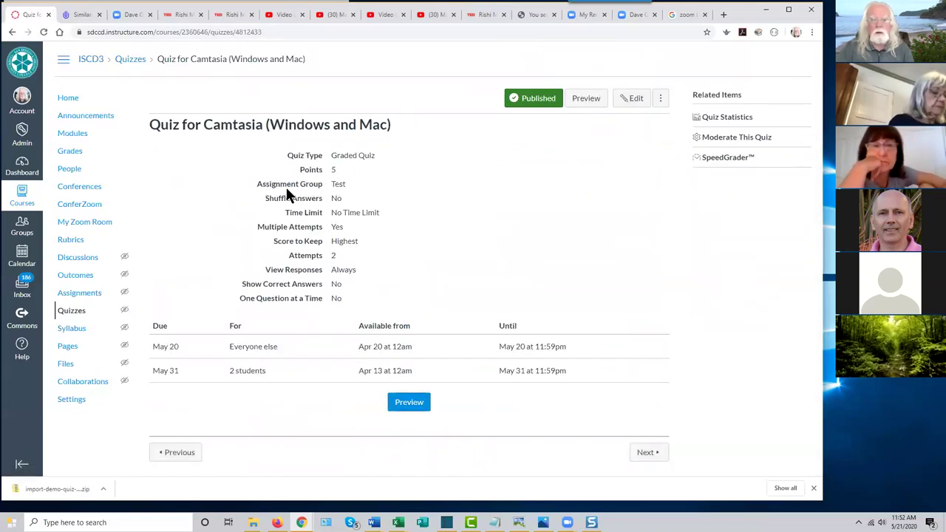
# Check the dates and allowed attempts of the Quiz for Camtasia (Windows and Mac) in student view, and leave the student view.
pyautogui.click(67, 98)
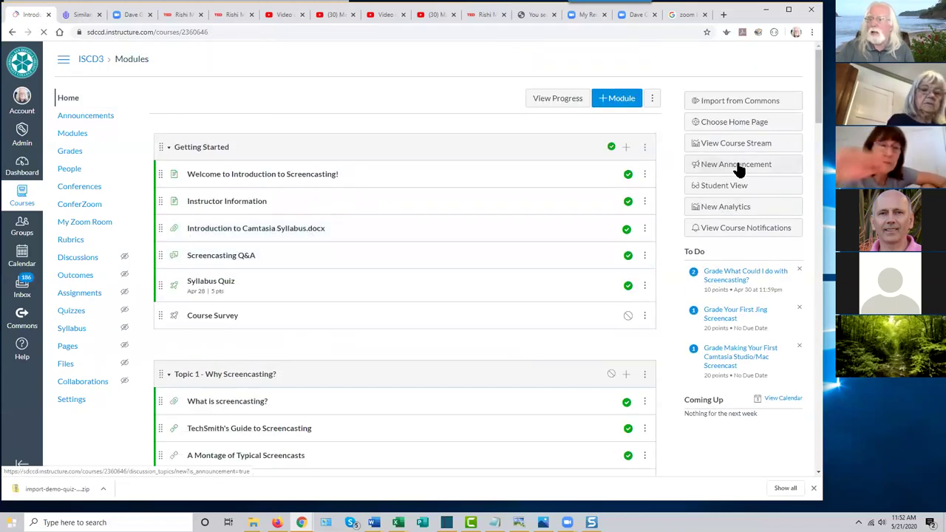
pyautogui.click(730, 190)
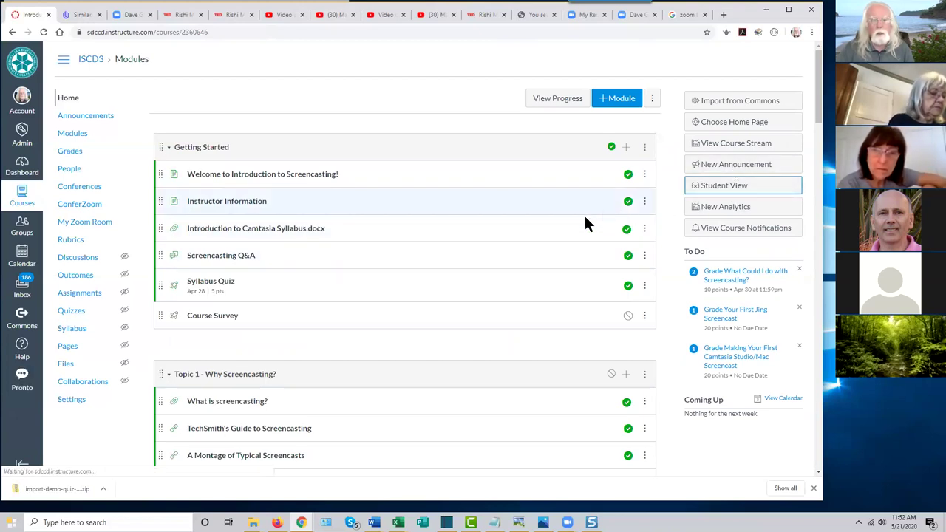
pyautogui.scroll(-5, 509, 250)
pyautogui.scroll(-7, 512, 253)
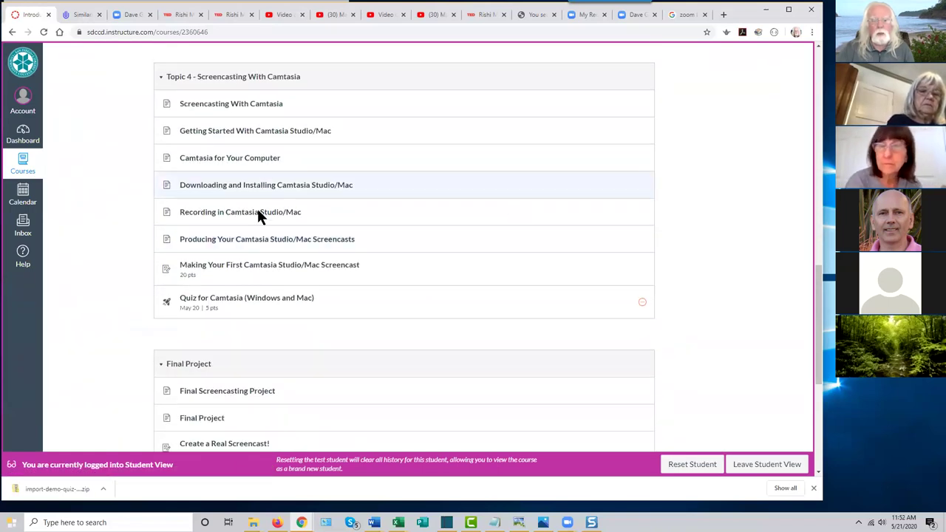
pyautogui.click(308, 304)
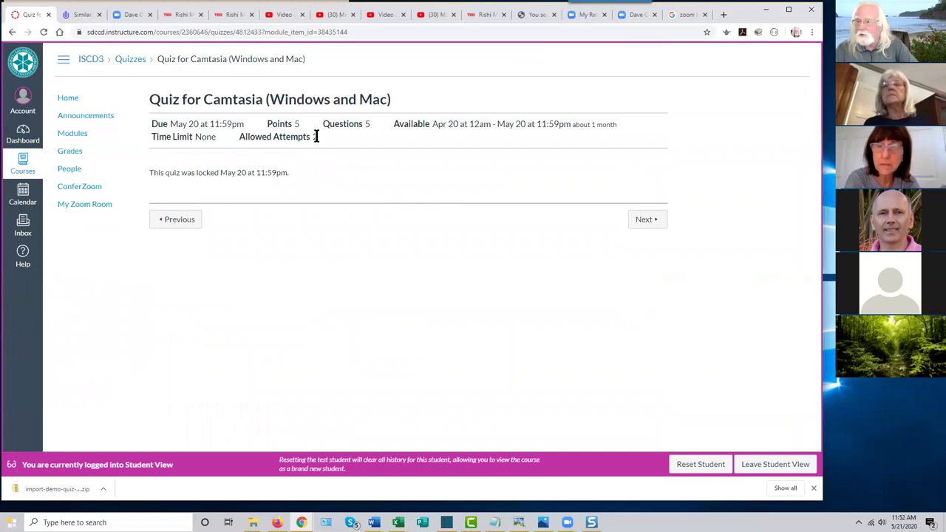
pyautogui.click(773, 471)
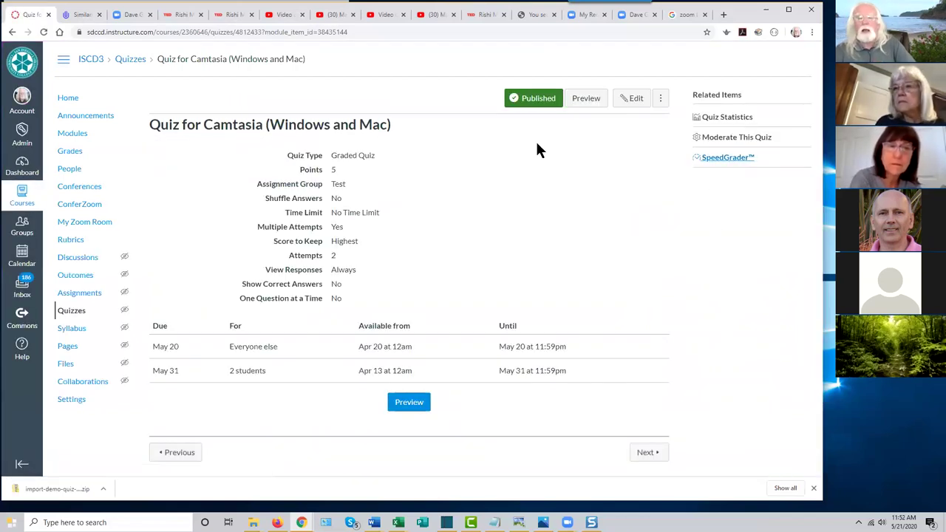
# Moderate the quiz to give the Test Student 2 extra attempts, and review that student's extension options again without changing them.
pyautogui.click(737, 138)
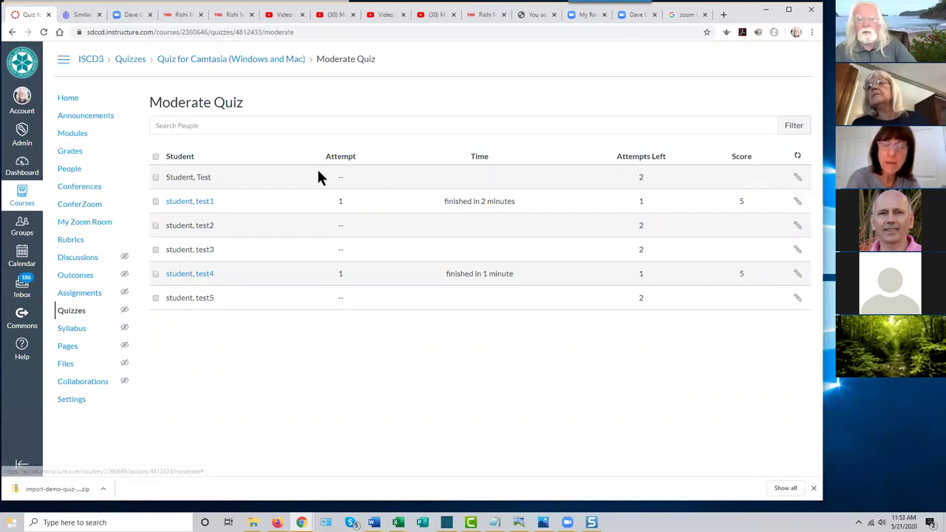
pyautogui.click(798, 181)
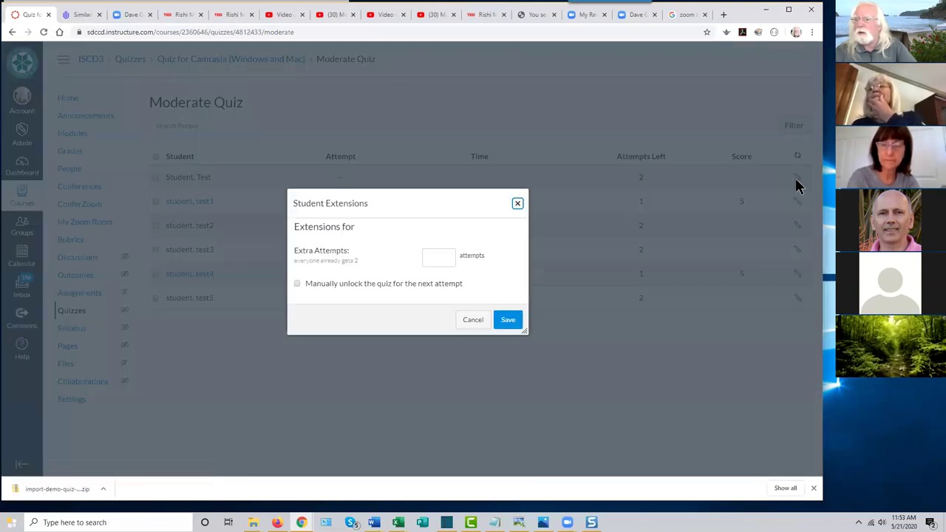
pyautogui.click(437, 257)
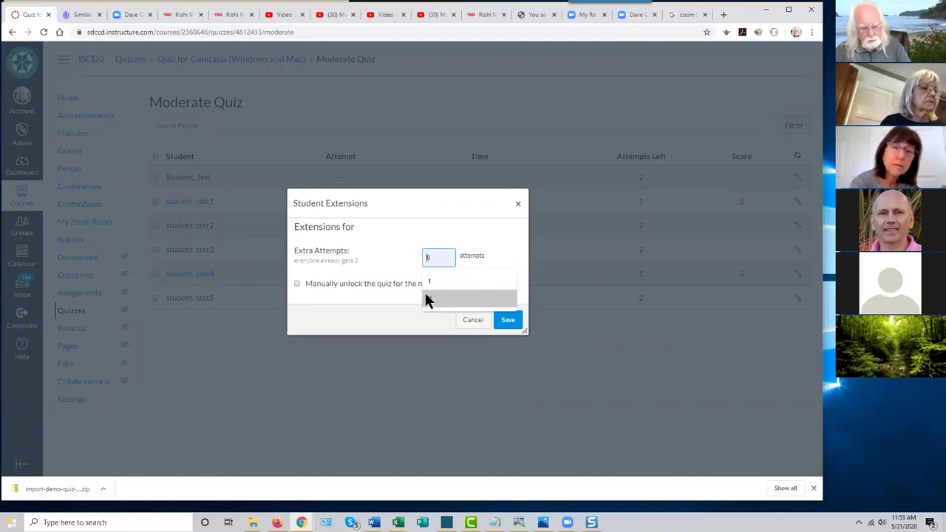
pyautogui.write('2')
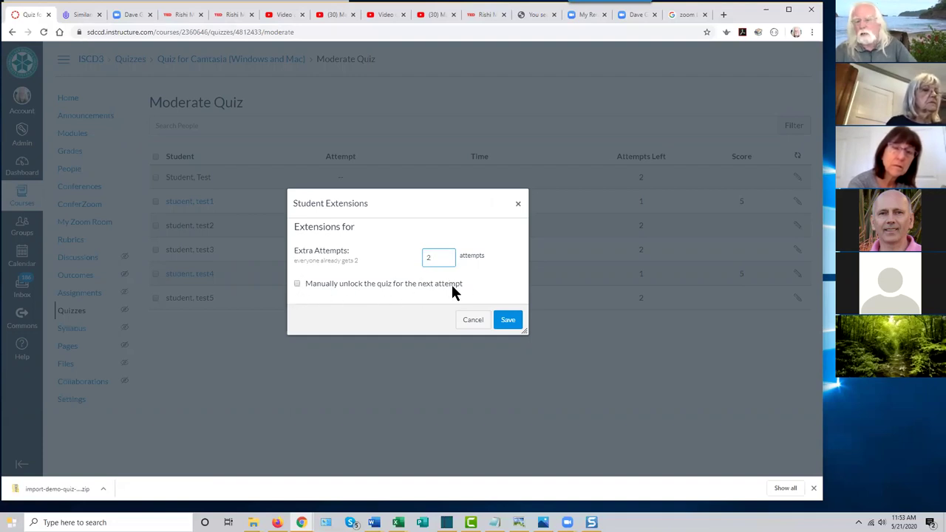
pyautogui.click(508, 323)
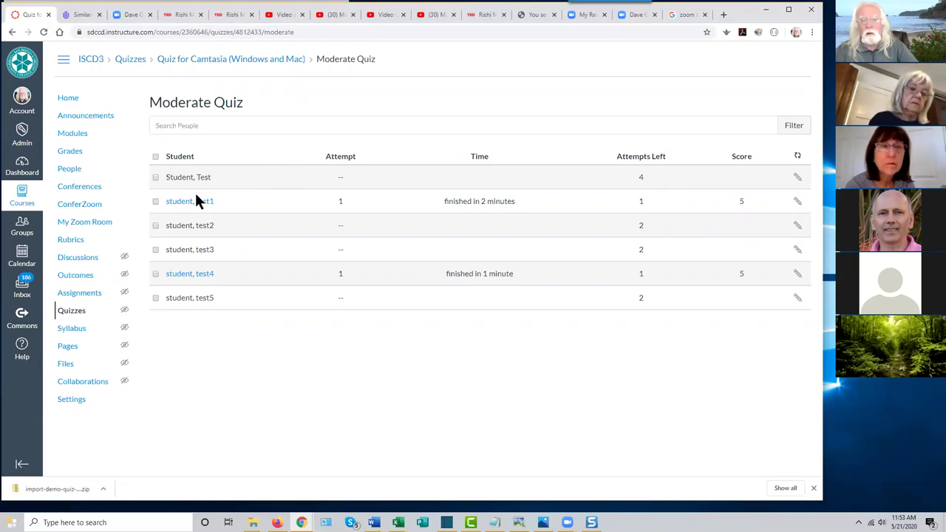
pyautogui.click(798, 181)
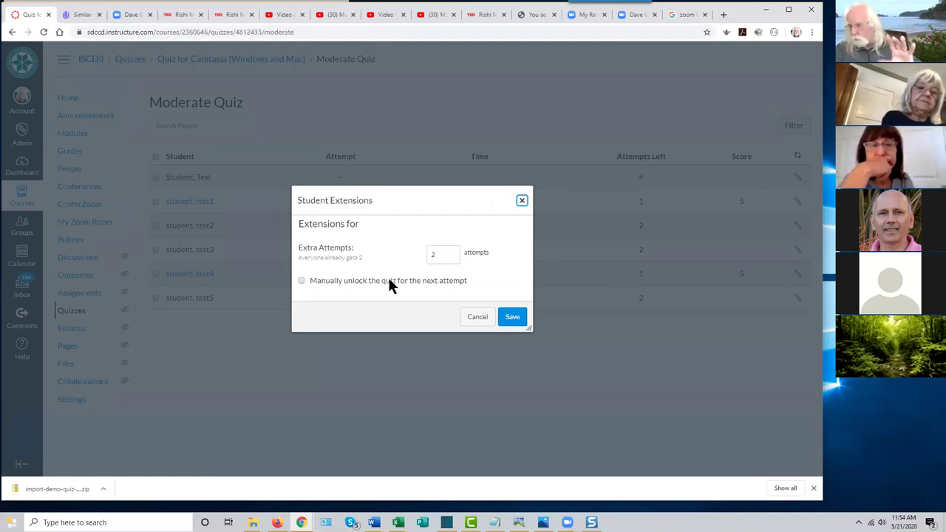
pyautogui.click(476, 318)
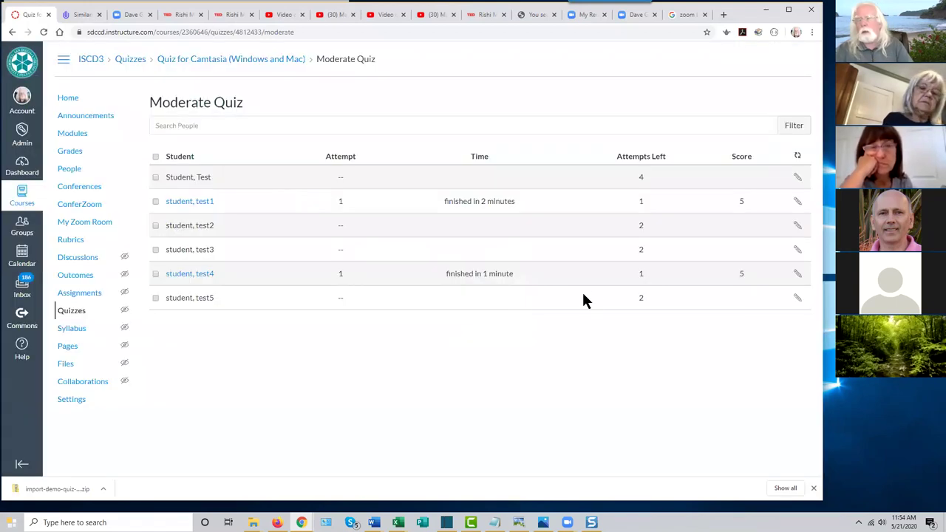
# Open the Quiz for Camtasia (Windows and Mac) from the quiz list for editing and review its assigned students and dates.
pyautogui.click(130, 60)
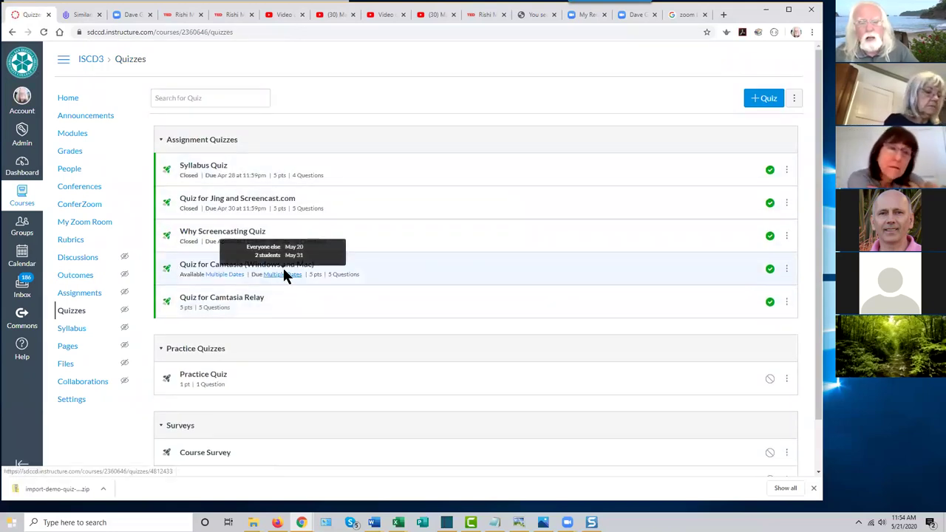
pyautogui.click(247, 270)
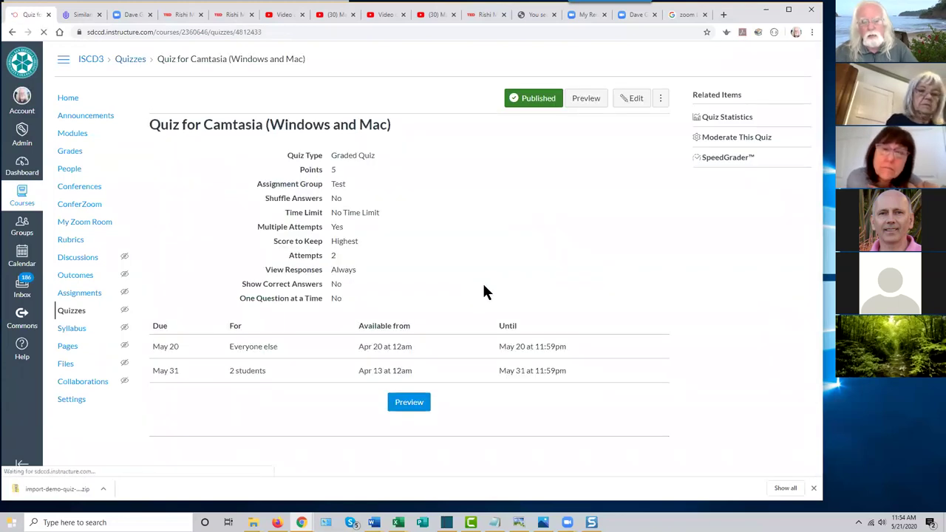
pyautogui.click(631, 98)
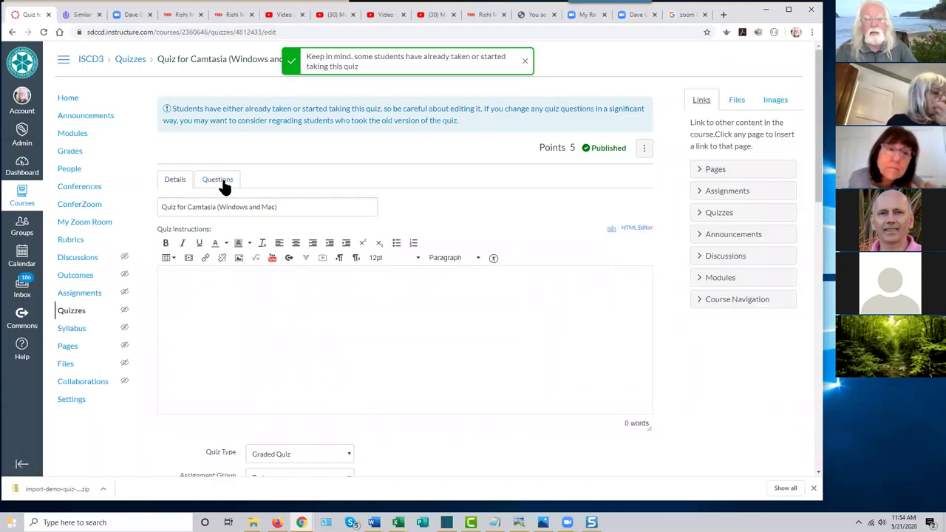
pyautogui.scroll(-3, 465, 296)
pyautogui.scroll(-6, 464, 291)
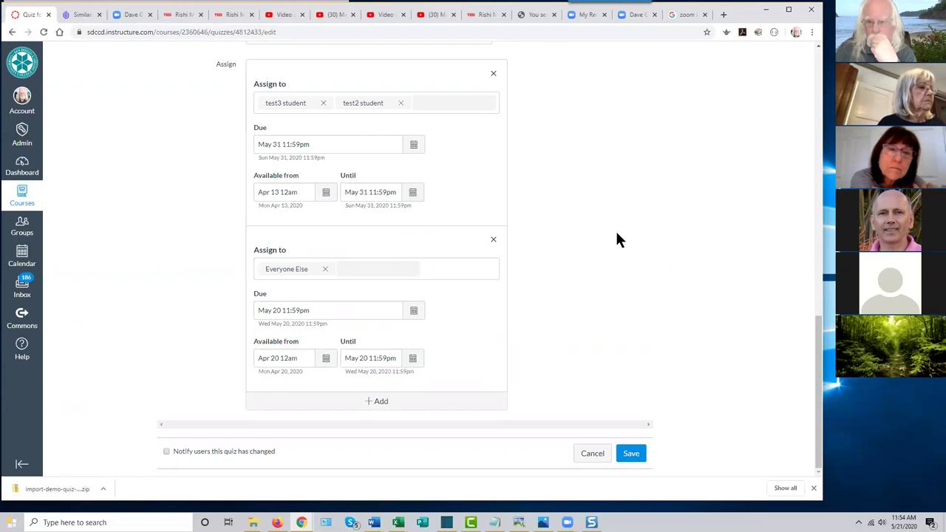
# Check which sections and students can still be added to the Everyone Else assignment, without adding any.
pyautogui.scroll(1, 614, 240)
pyautogui.scroll(-2, 614, 241)
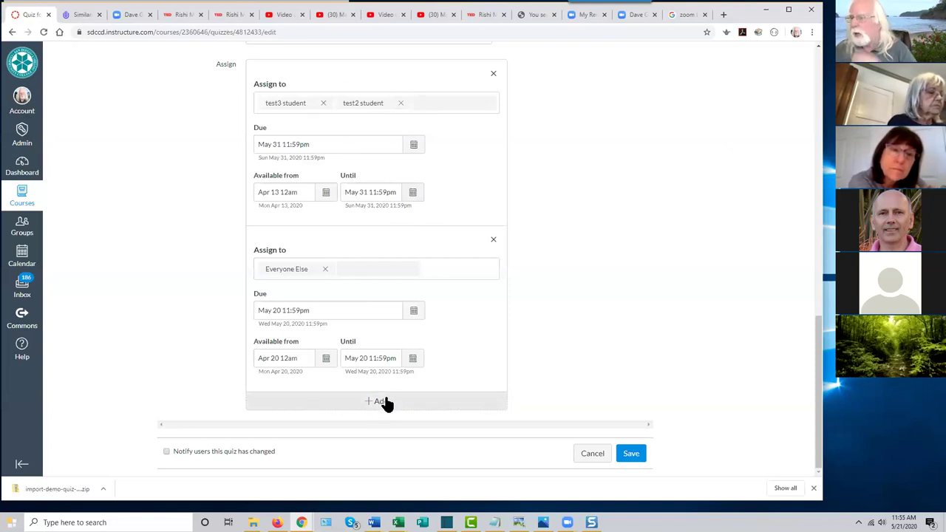
pyautogui.click(355, 269)
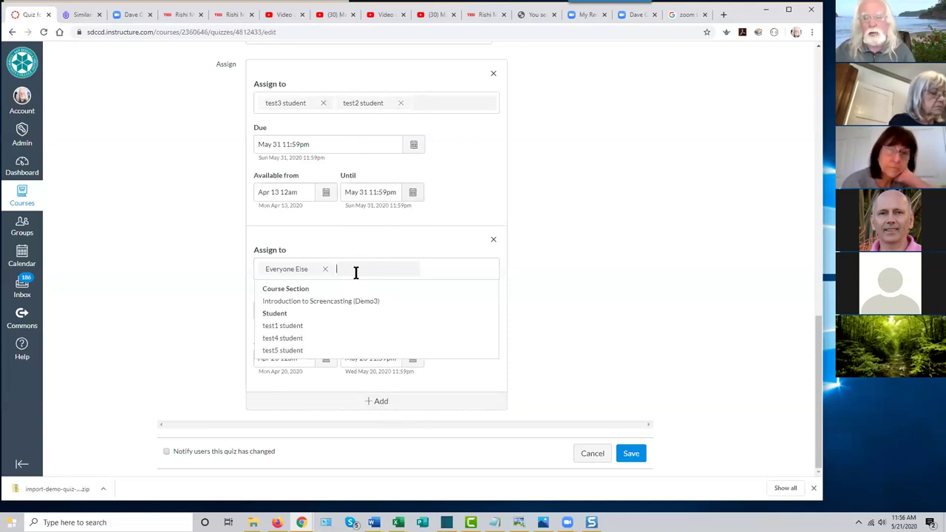
pyautogui.click(566, 313)
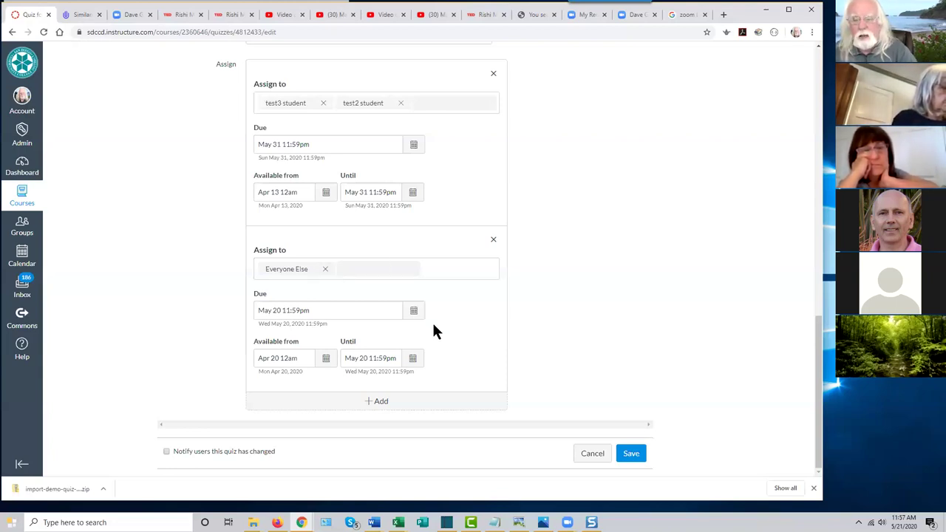
# Set the Until and Due dates for Everyone Else to May 31, 11:59pm, and save the quiz.
pyautogui.click(413, 359)
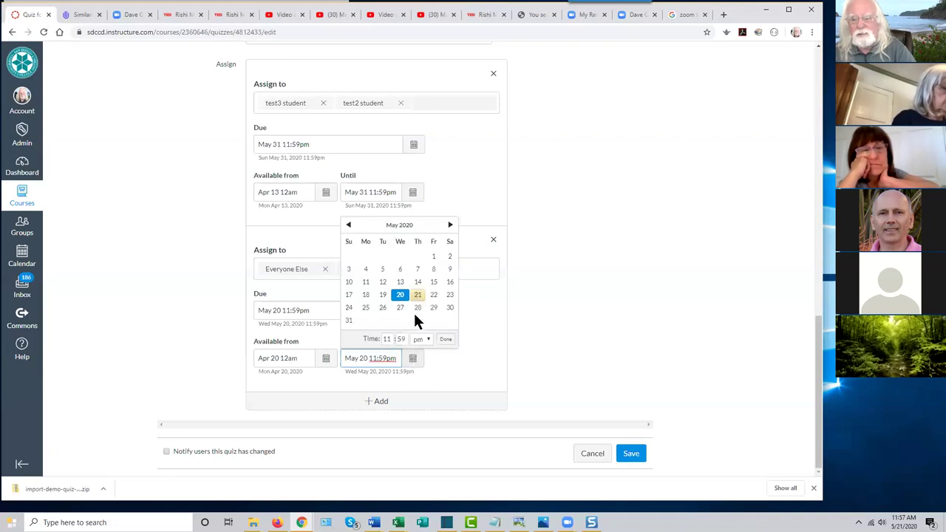
pyautogui.click(350, 322)
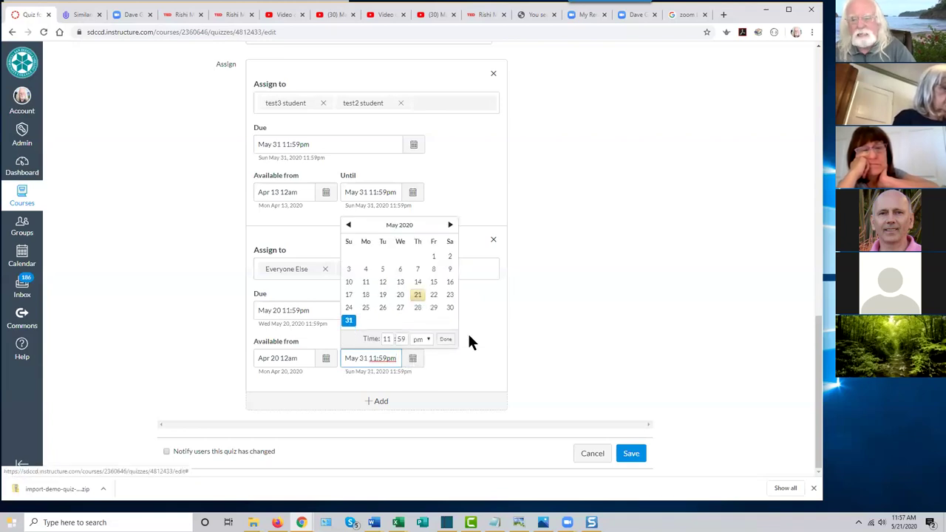
pyautogui.click(510, 358)
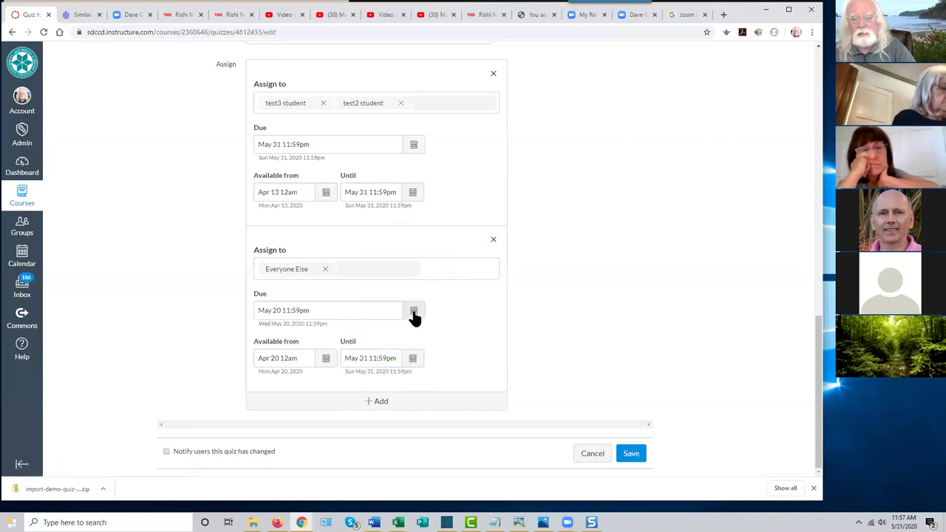
pyautogui.click(414, 312)
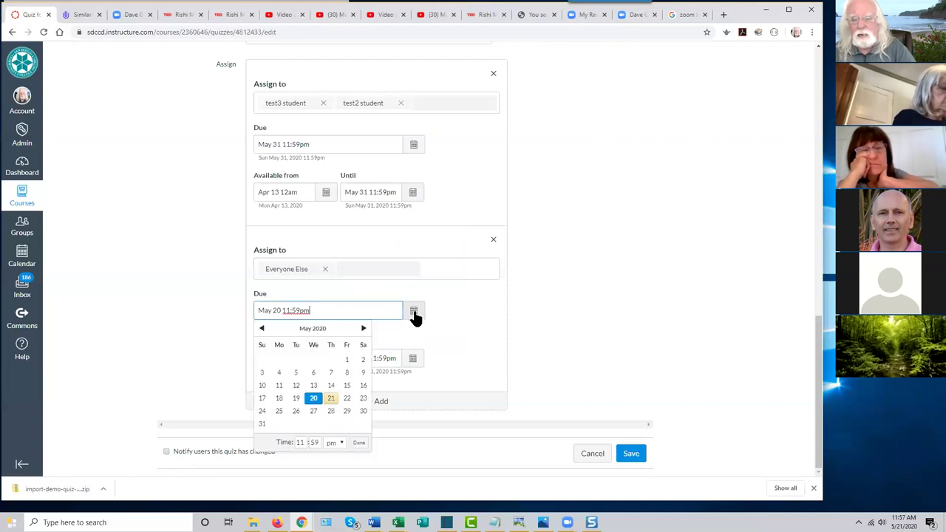
pyautogui.click(262, 424)
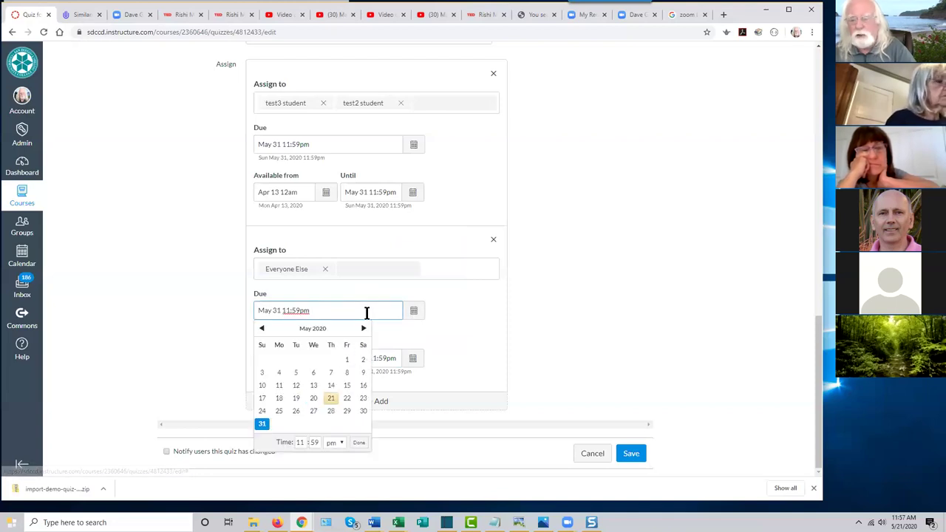
pyautogui.click(640, 330)
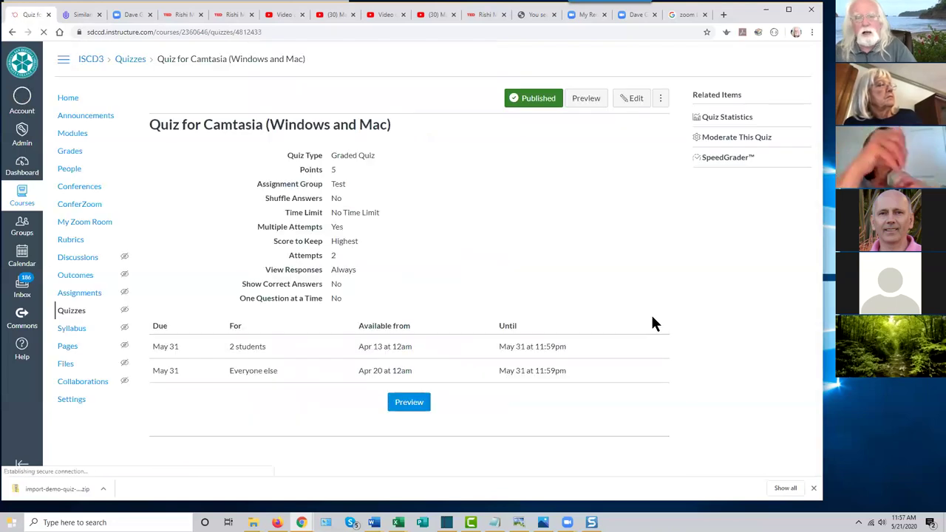
# Open the Quiz for Camtasia (Windows and Mac) from the Topic 4 module on the course home page.
pyautogui.click(68, 99)
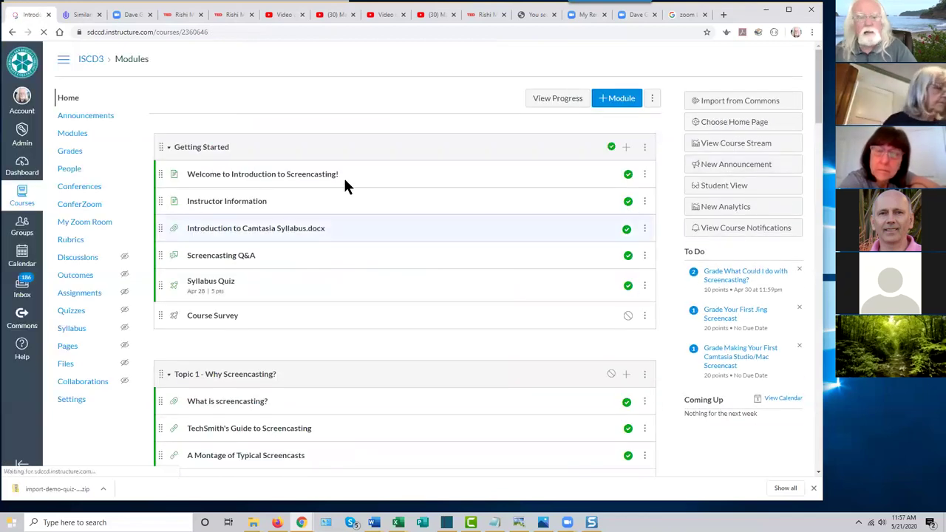
pyautogui.scroll(-5, 360, 317)
pyautogui.scroll(-7, 362, 316)
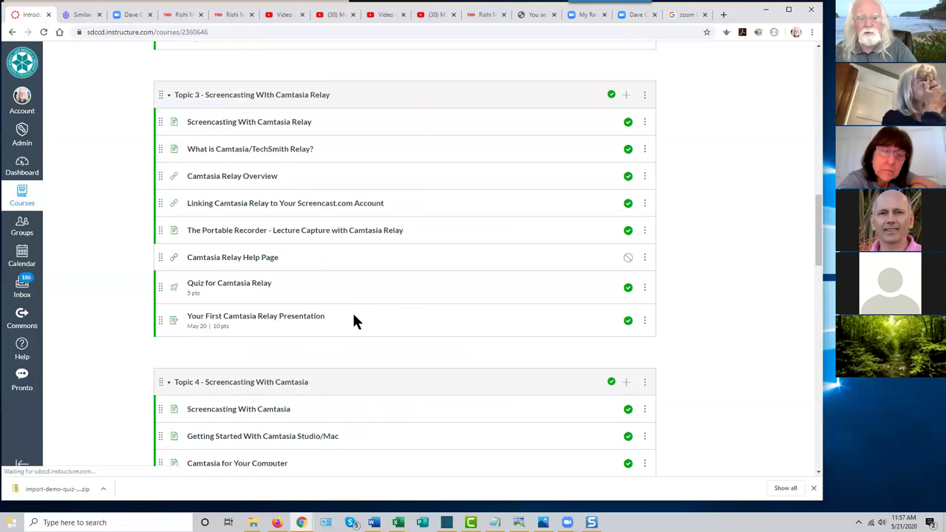
pyautogui.scroll(-3, 400, 336)
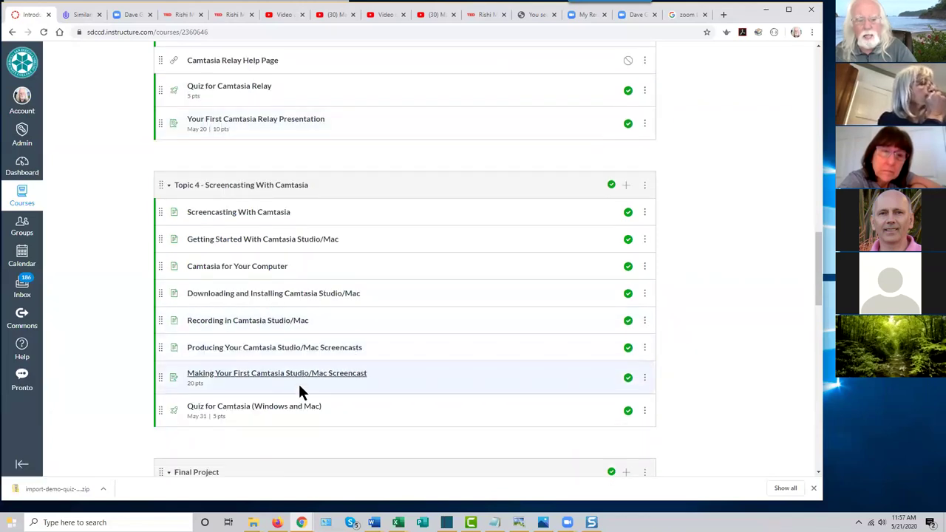
pyautogui.click(316, 414)
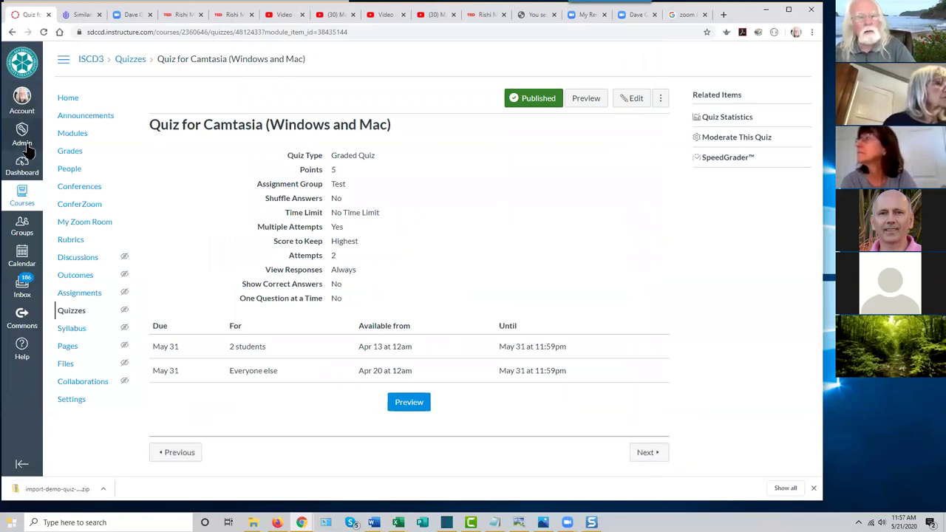
# Enter student view from the course home page and open the Quiz for Camtasia (Windows and Mac) in Topic 4.
pyautogui.click(72, 99)
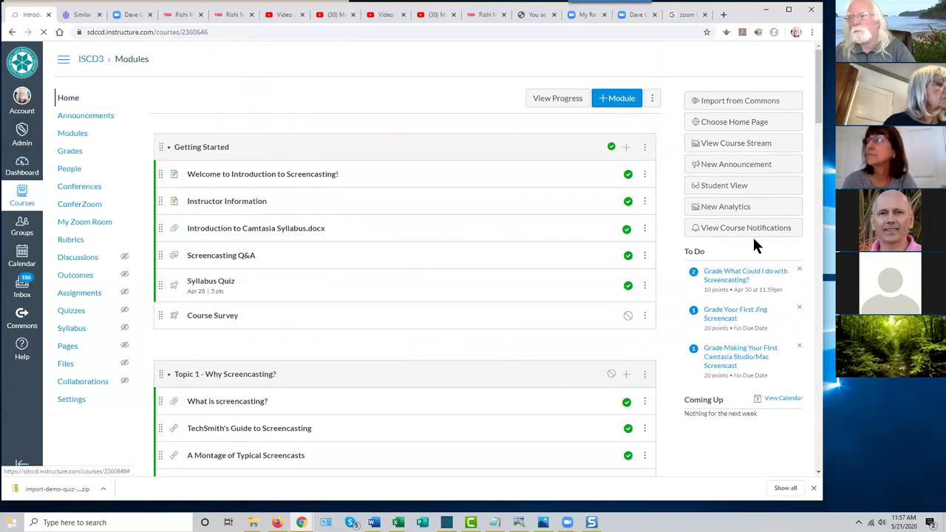
pyautogui.click(736, 191)
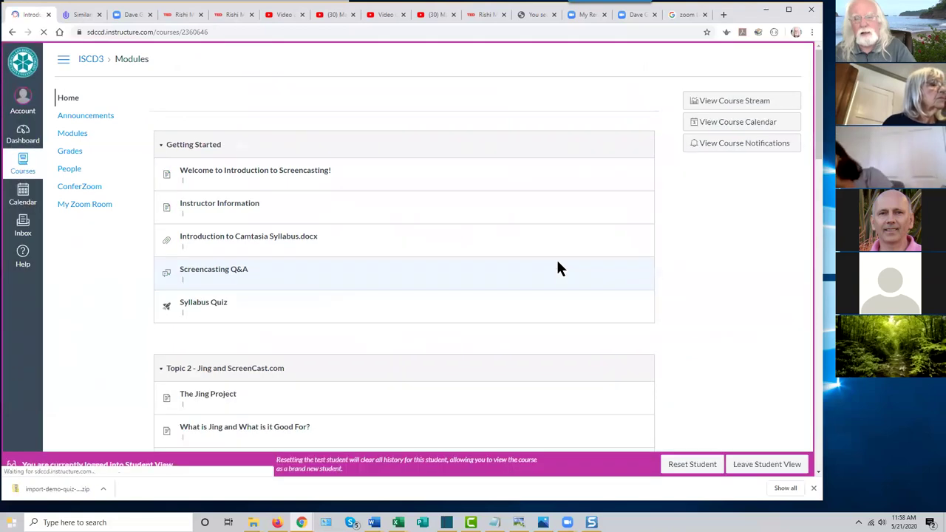
pyautogui.scroll(-15, 521, 253)
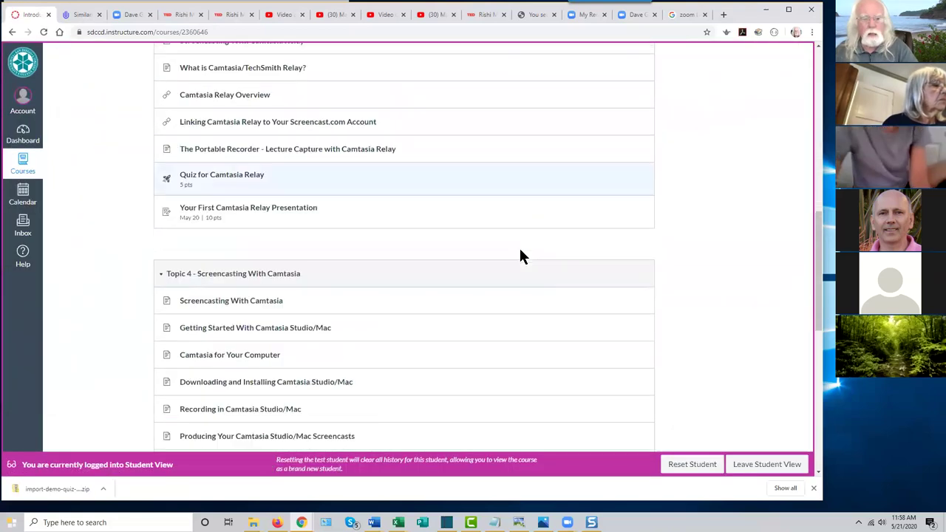
pyautogui.scroll(-1, 520, 255)
pyautogui.scroll(2, 521, 255)
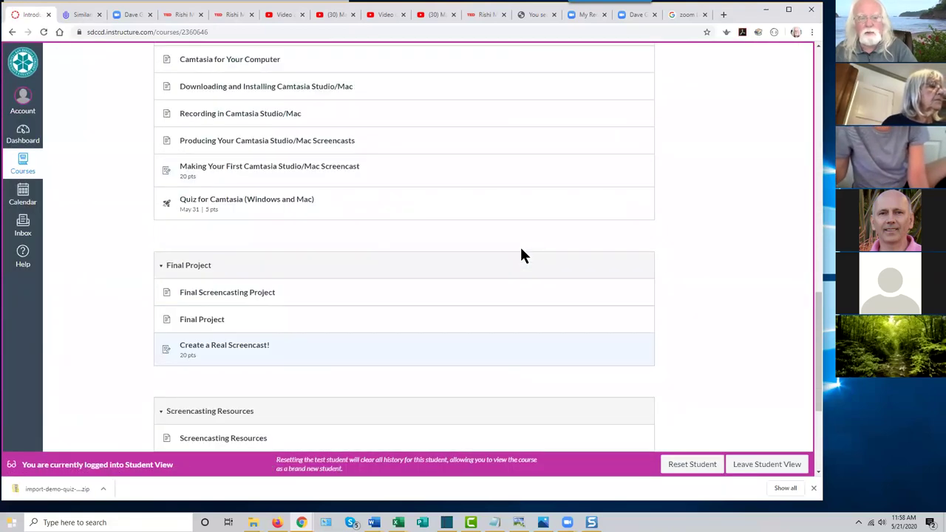
pyautogui.click(291, 200)
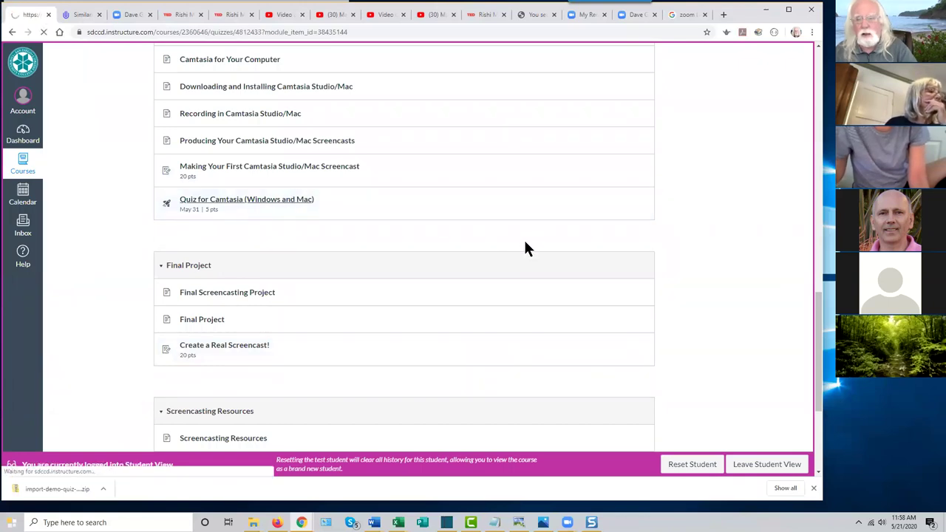
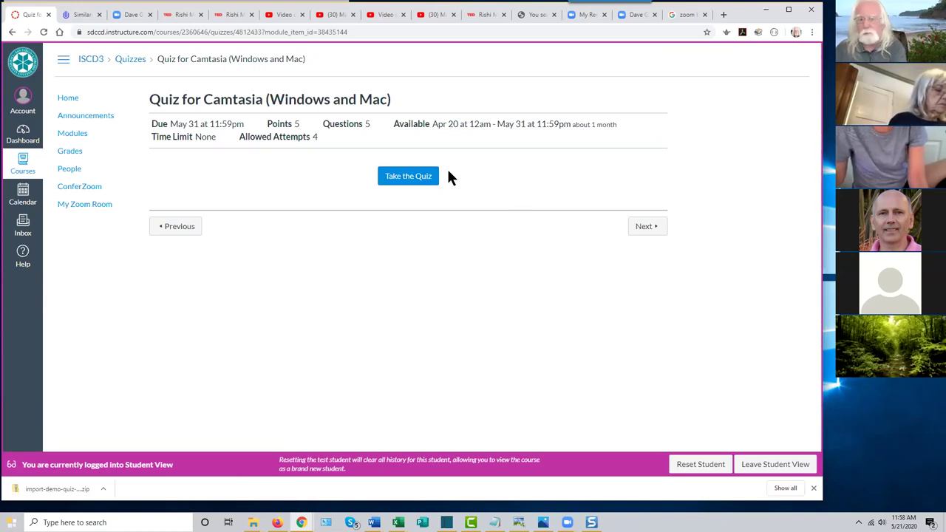
# Start the quiz and answer Question 1 False, Question 2 "Incorporation of full-motion video into your screencasts" and Question 3 True.
pyautogui.click(413, 180)
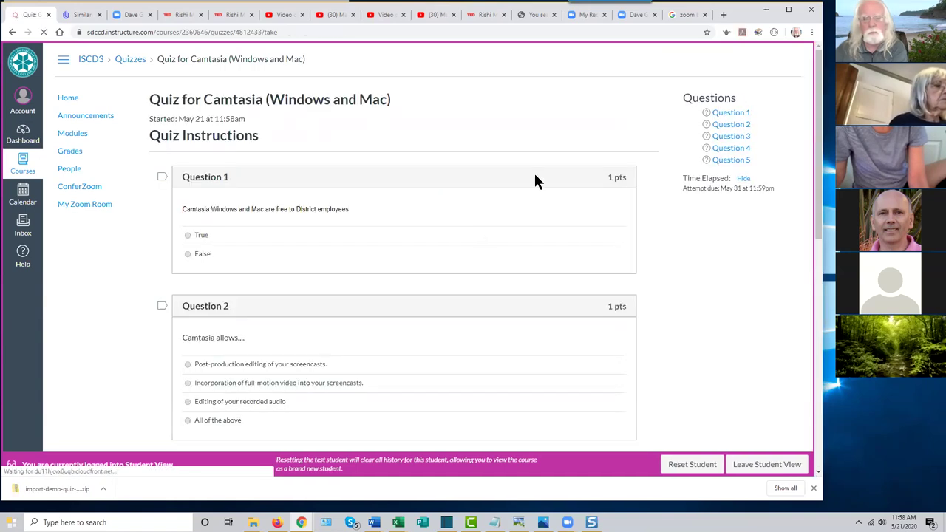
pyautogui.scroll(-2, 413, 203)
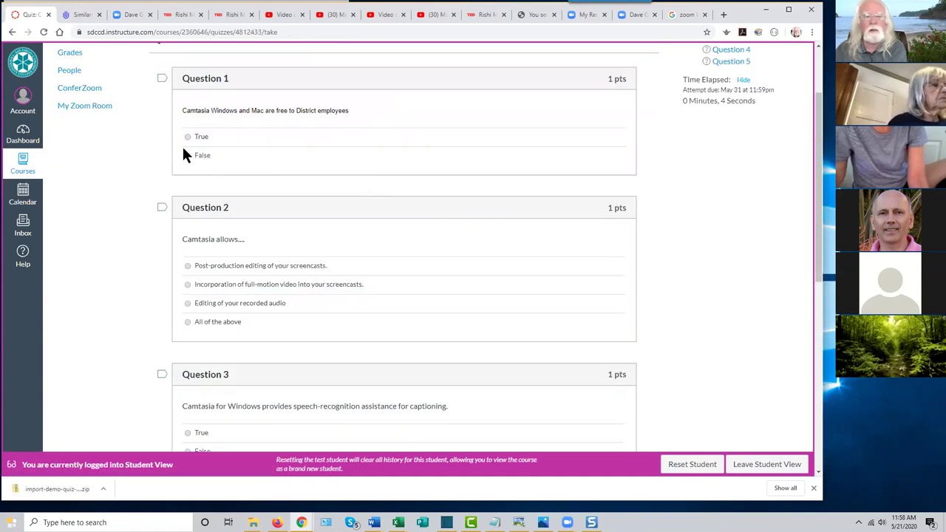
pyautogui.scroll(-2, 332, 168)
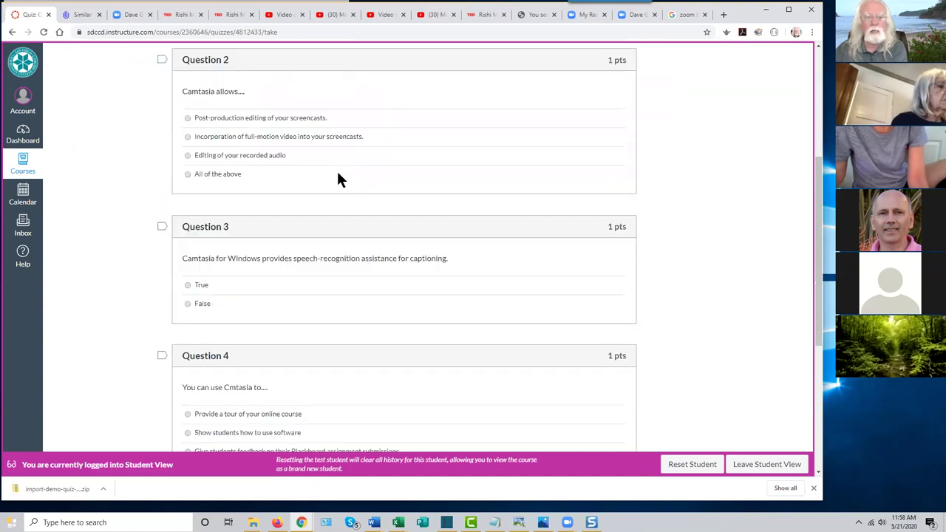
pyautogui.scroll(-2, 305, 241)
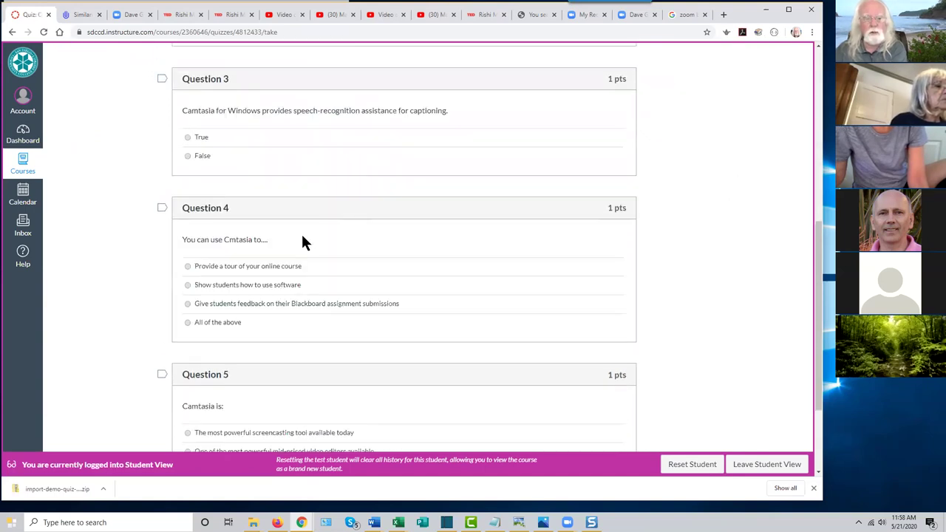
pyautogui.click(187, 138)
# Answer Question 4 "Give students feedback on their Blackboard assignment submissions" and Question 5 "One of the most powerful mid-priced video editors available", and submit the quiz.
pyautogui.scroll(-2, 473, 240)
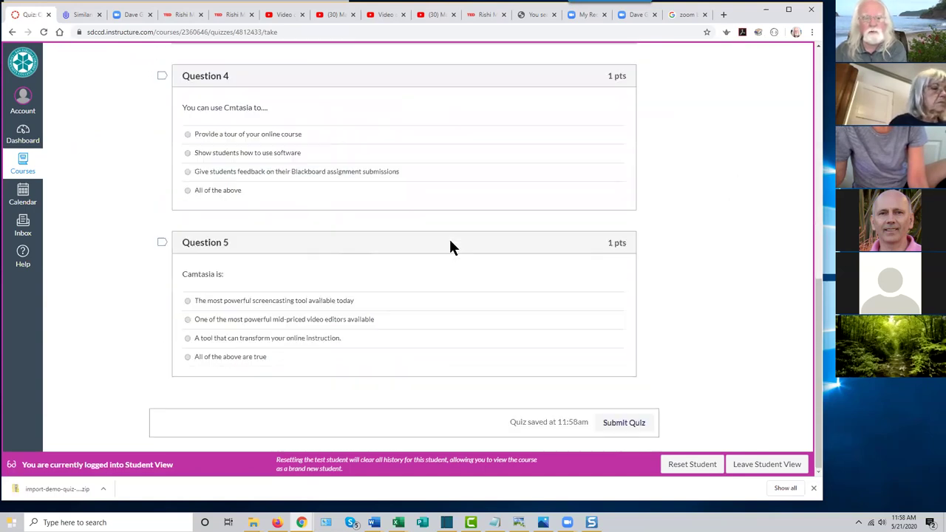
pyautogui.click(186, 171)
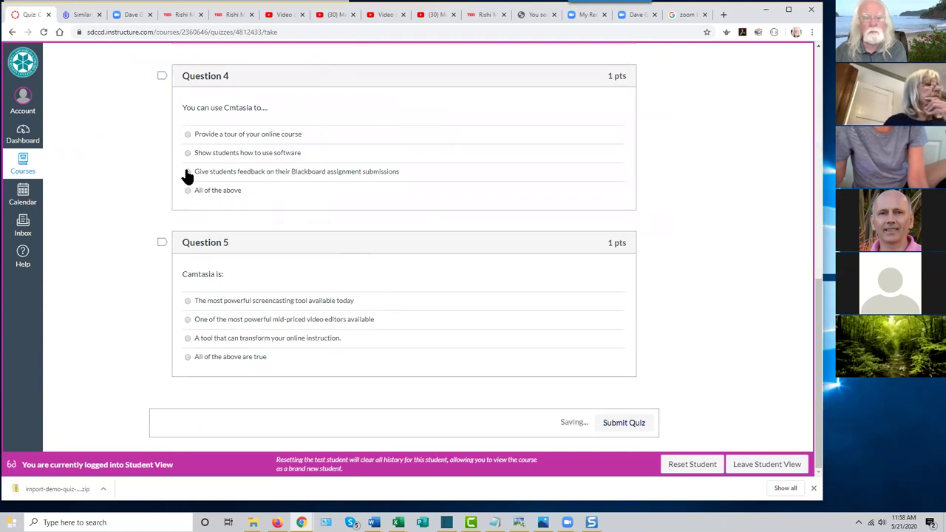
pyautogui.click(188, 320)
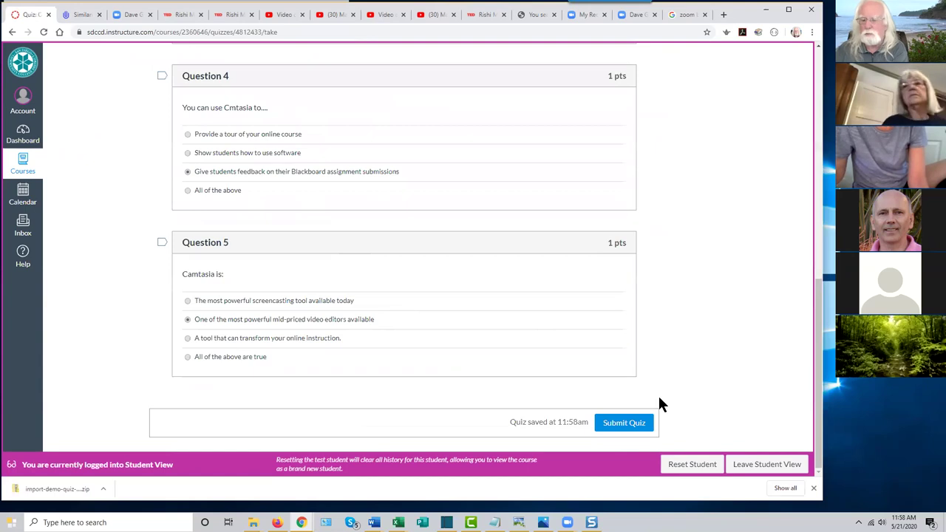
pyautogui.click(623, 425)
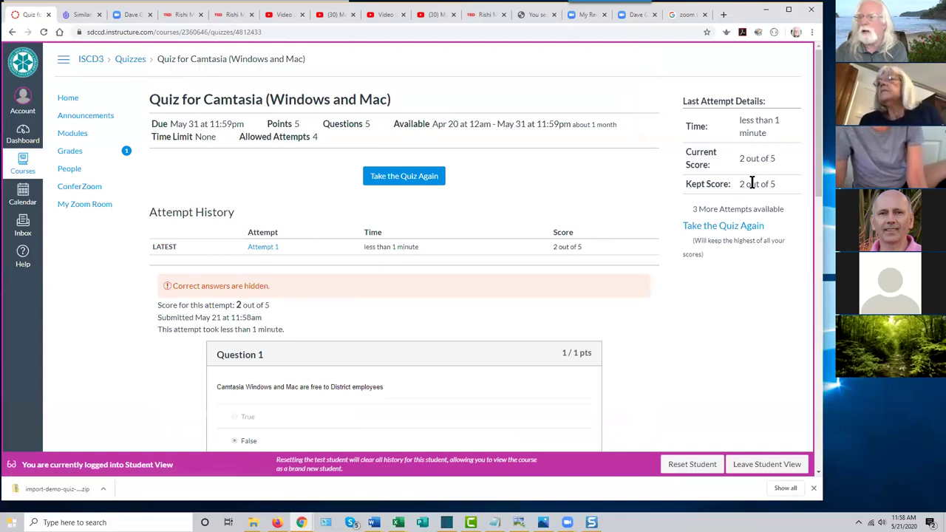
# Review the submitted attempt's score, the marking of each question and the remaining attempts on the quiz results page.
pyautogui.scroll(-5, 637, 260)
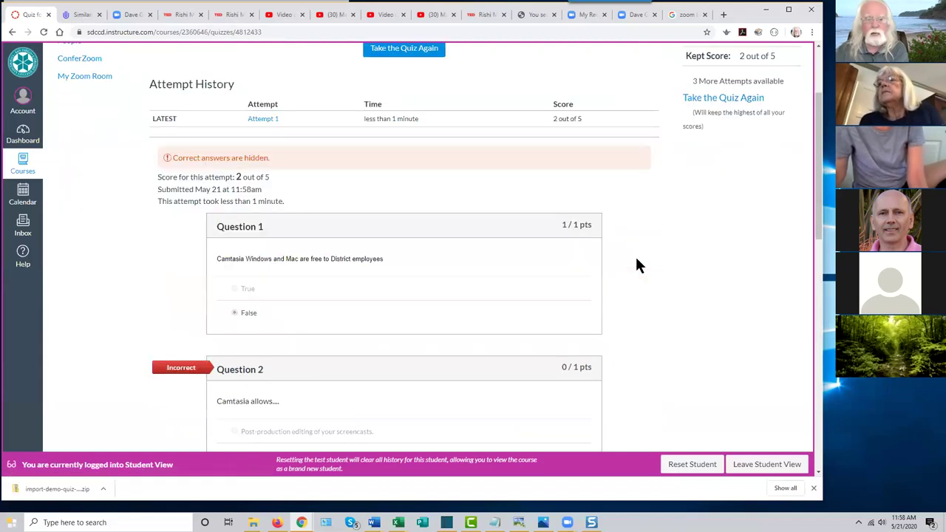
pyautogui.scroll(3, 637, 260)
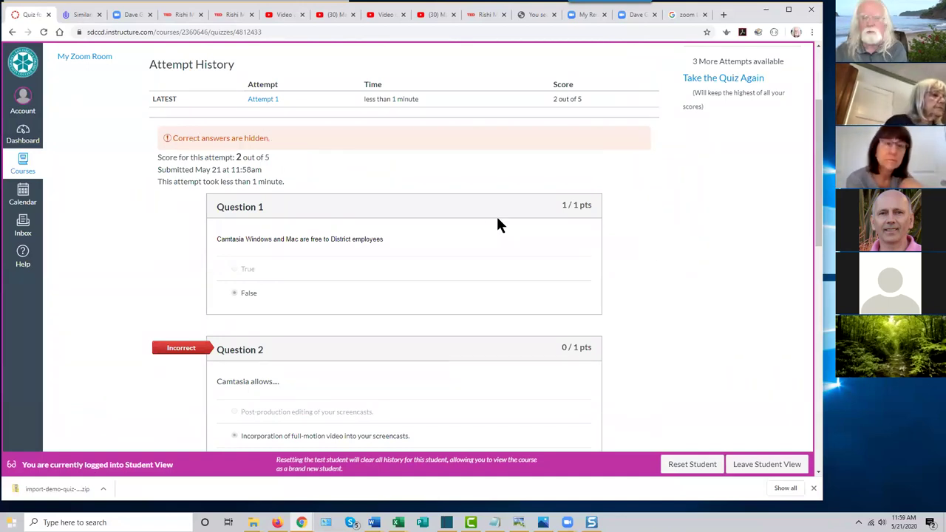
pyautogui.scroll(-2, 700, 252)
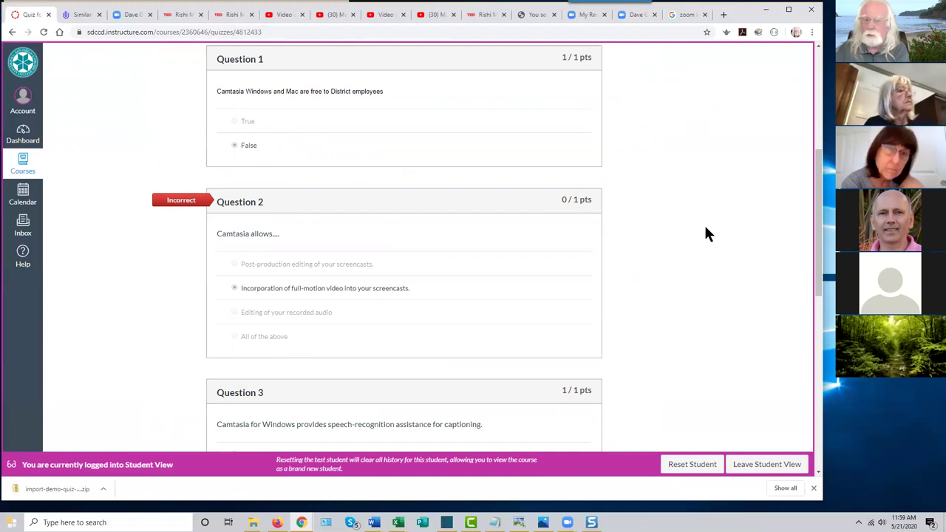
pyautogui.scroll(-4, 703, 224)
pyautogui.scroll(-3, 706, 238)
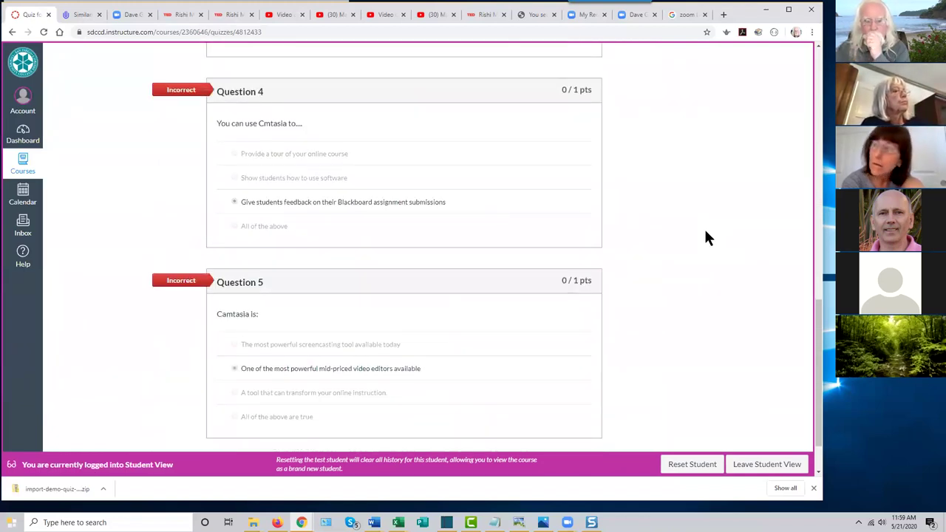
pyautogui.scroll(6, 704, 237)
pyautogui.scroll(-6, 704, 236)
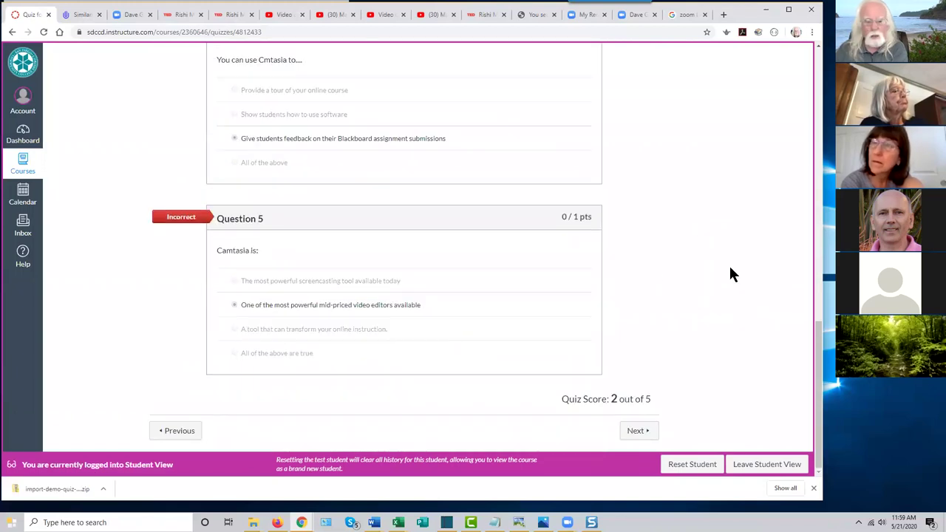
pyautogui.scroll(13, 675, 229)
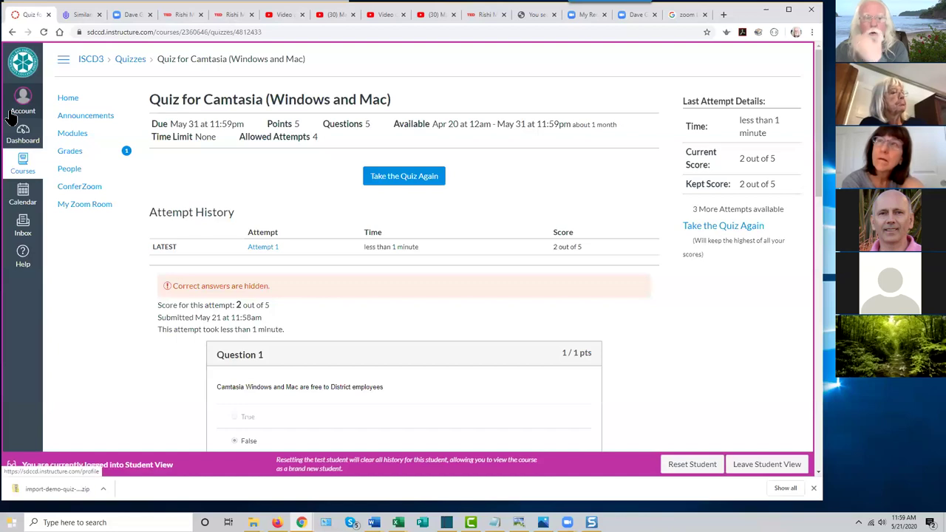
# Leave the student view and open the course gradebook.
pyautogui.click(761, 464)
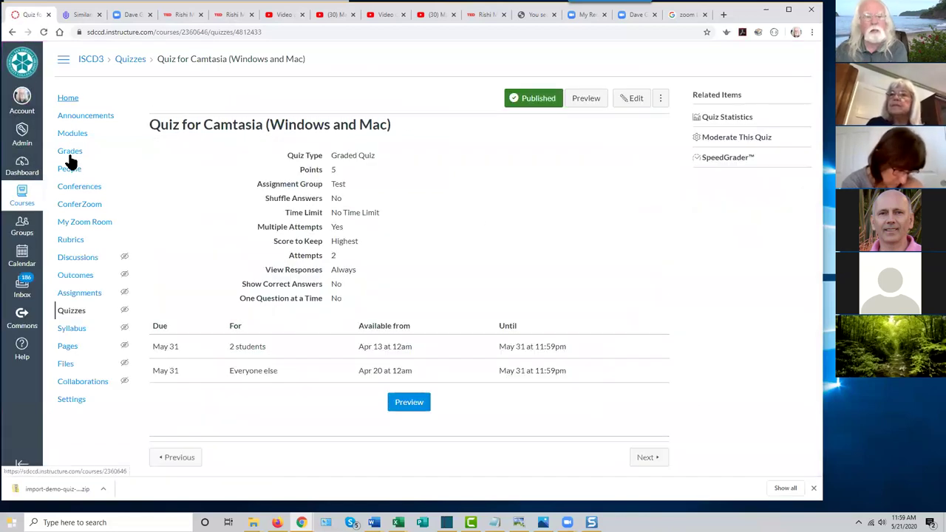
pyautogui.click(69, 152)
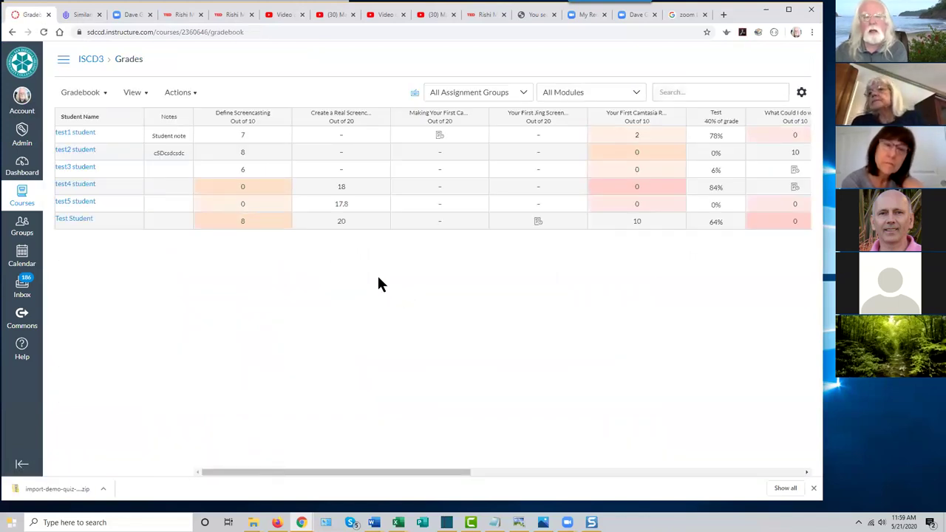
# Examine the gradebook's assignment, quiz, test, discussion and total columns across all students.
pyautogui.moveTo(420, 469); pyautogui.dragTo(752, 500)
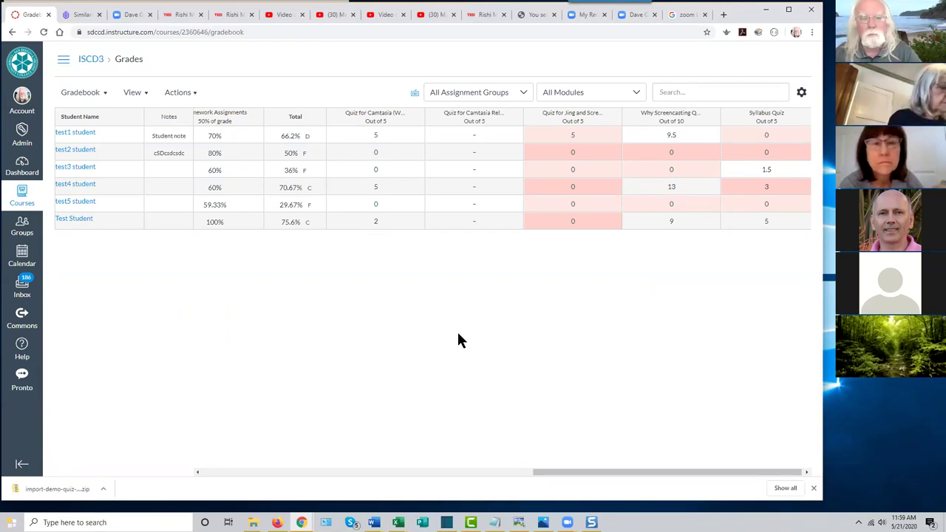
pyautogui.moveTo(544, 471); pyautogui.dragTo(587, 486)
pyautogui.moveTo(526, 480); pyautogui.dragTo(373, 476)
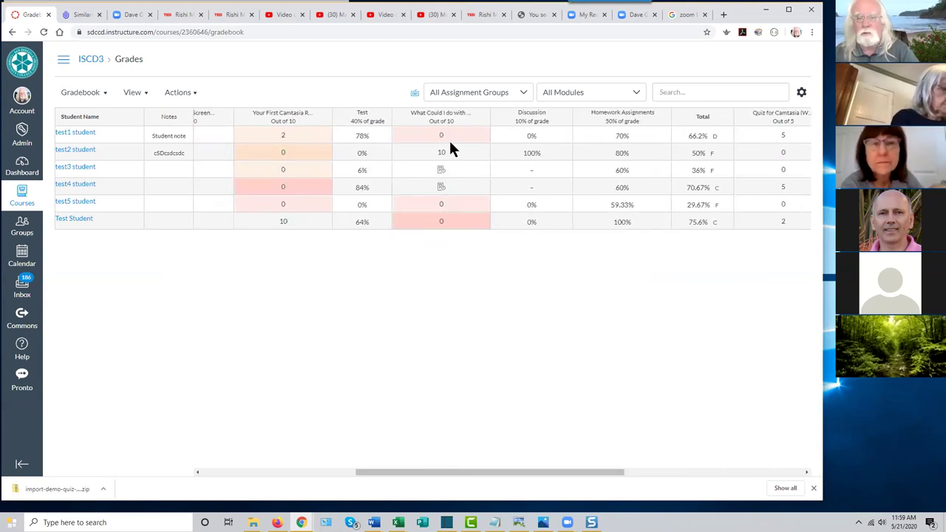
pyautogui.moveTo(434, 472); pyautogui.dragTo(512, 476)
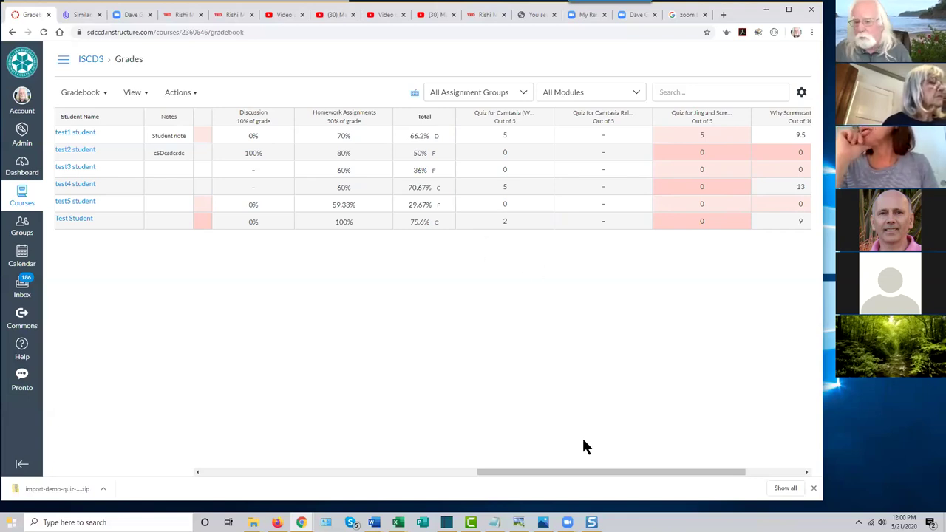
pyautogui.moveTo(580, 471); pyautogui.dragTo(547, 472)
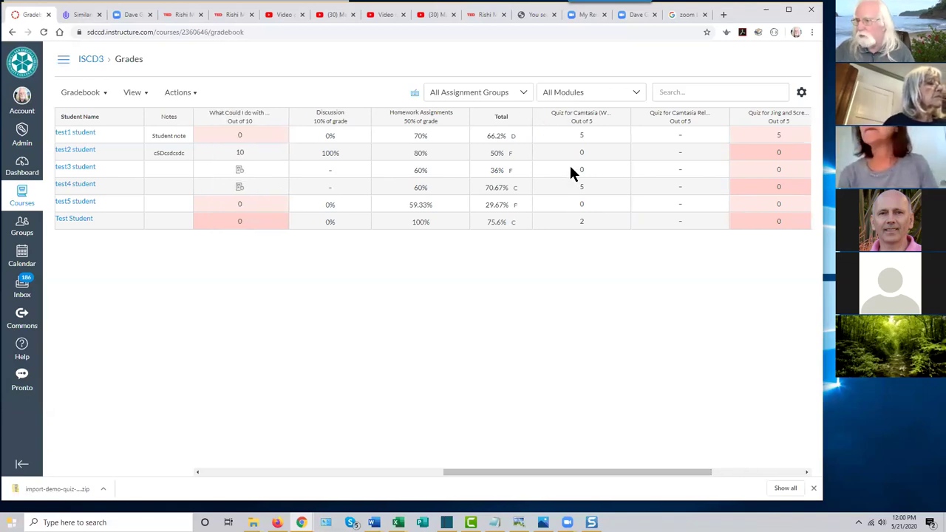
pyautogui.moveTo(613, 473); pyautogui.dragTo(310, 458)
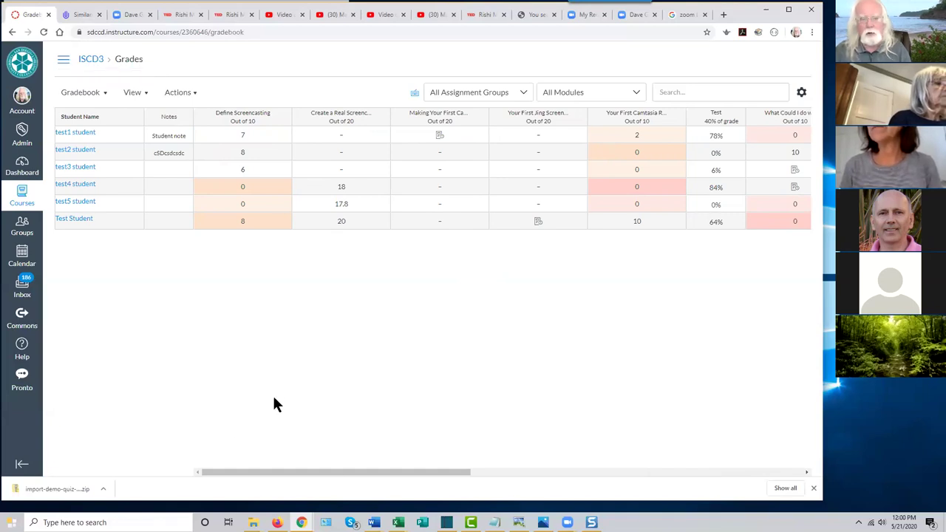
pyautogui.moveTo(324, 471)
pyautogui.mouseDown()
pyautogui.moveTo(582, 482)
pyautogui.moveTo(334, 473)
pyautogui.moveTo(334, 460)
pyautogui.mouseUp()
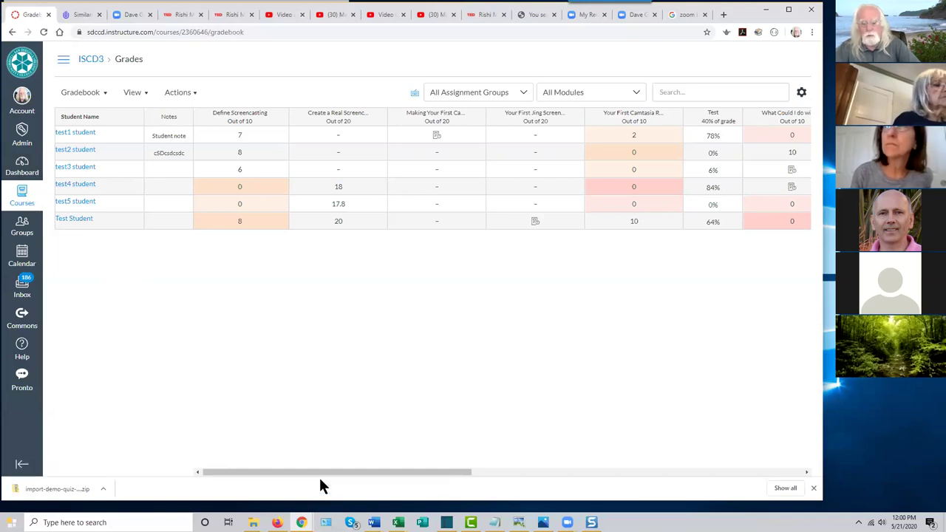
pyautogui.moveTo(317, 471); pyautogui.dragTo(314, 470)
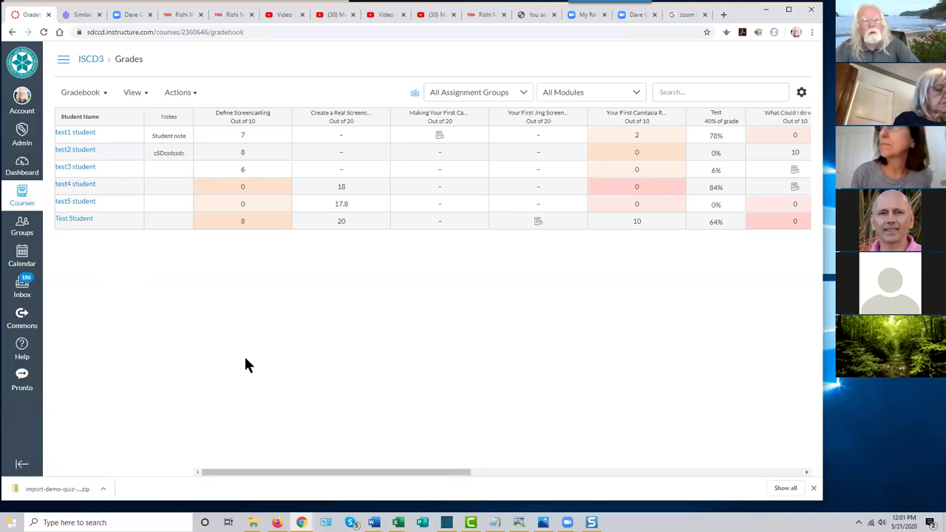
# Open the graded discussion "What Could I do with Screencasting?" from the course's discussions and look over its prompt and first posts.
pyautogui.click(63, 62)
pyautogui.click(68, 99)
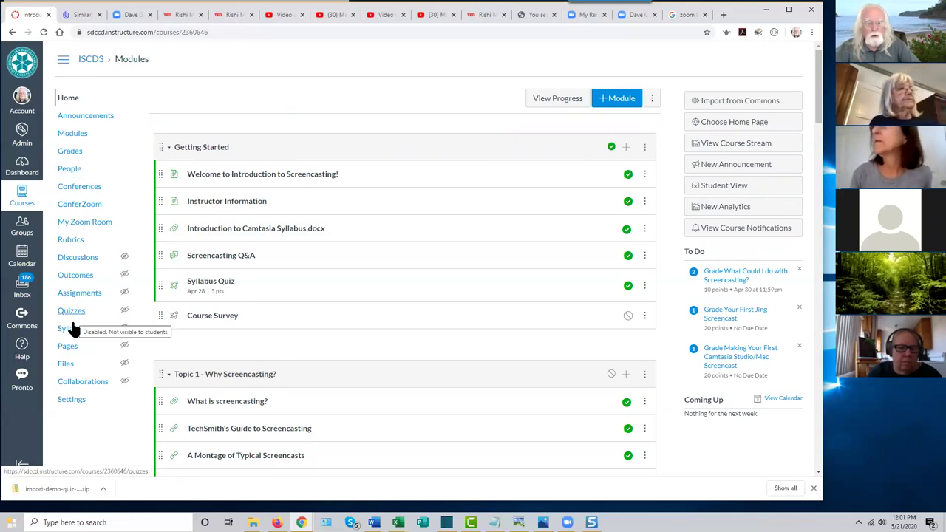
pyautogui.click(83, 260)
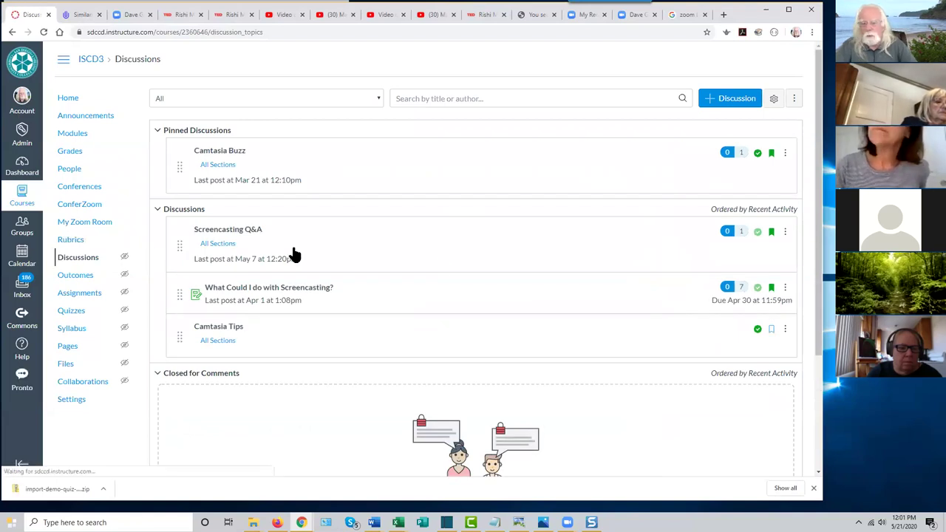
pyautogui.click(299, 294)
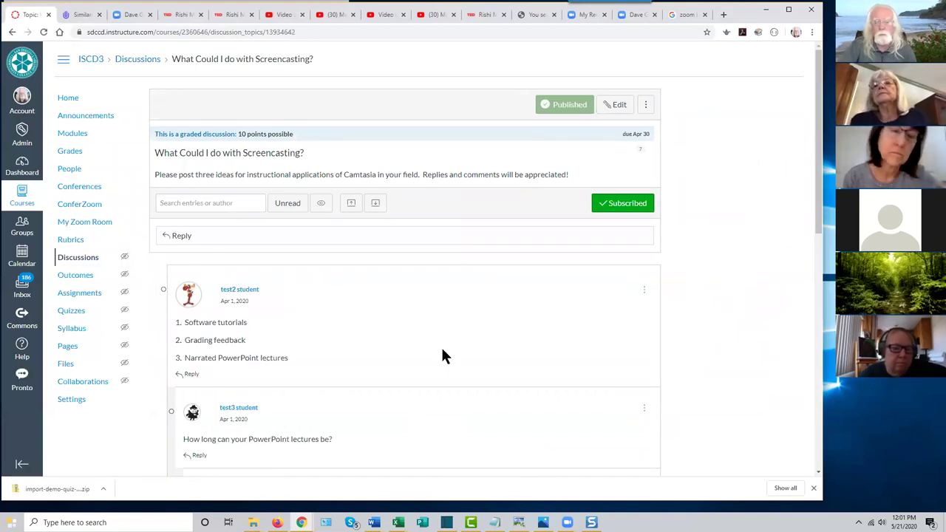
pyautogui.scroll(-2, 442, 357)
pyautogui.scroll(2, 442, 357)
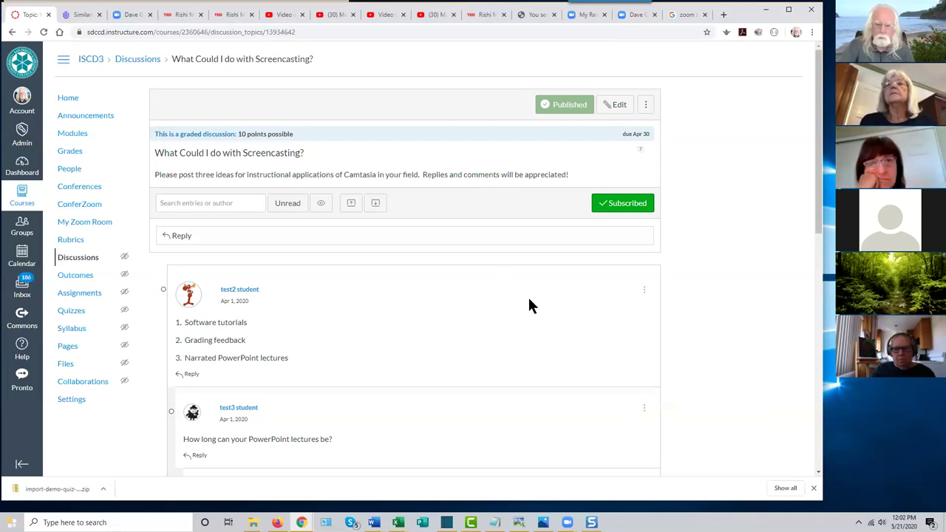
pyautogui.scroll(-2, 528, 299)
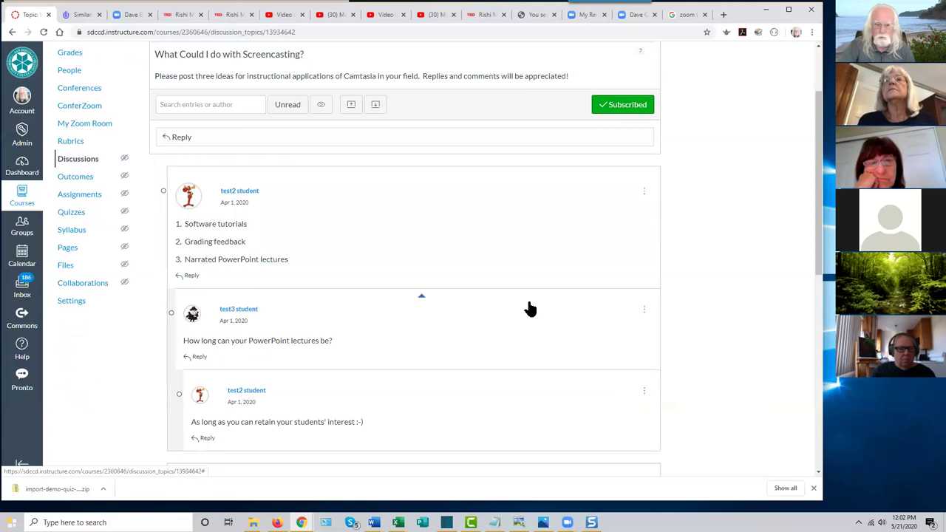
pyautogui.scroll(-1, 529, 309)
pyautogui.scroll(2, 527, 308)
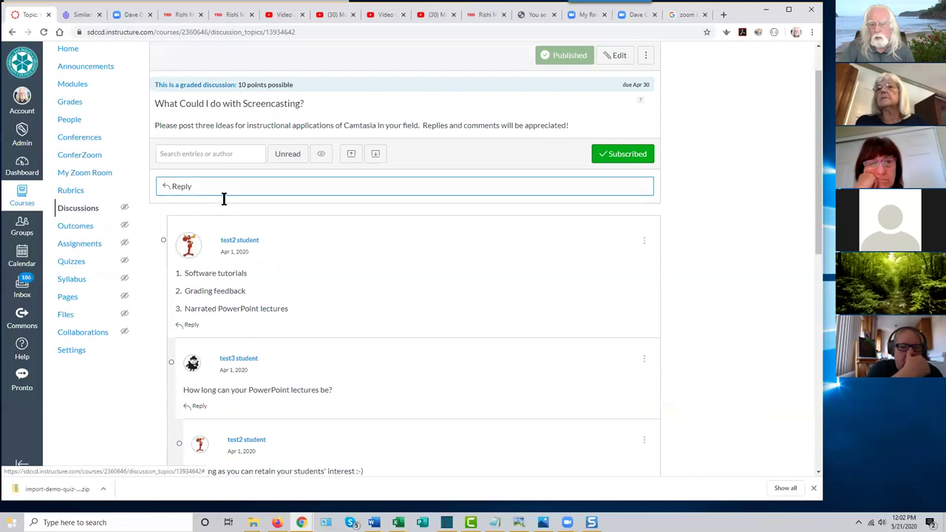
# Start a reply to the discussion, check which additional external tools its editor offers, and cancel the reply.
pyautogui.click(187, 189)
pyautogui.scroll(-1, 367, 306)
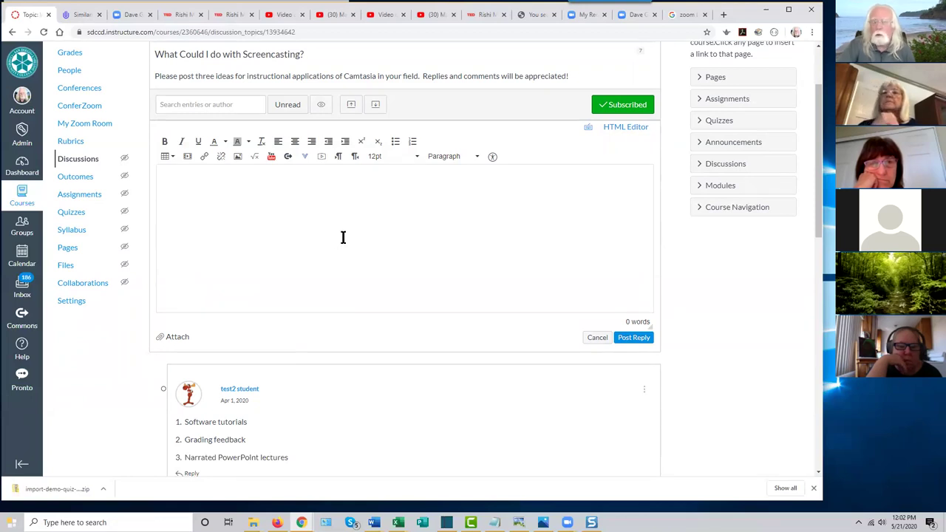
pyautogui.click(305, 158)
pyautogui.click(453, 207)
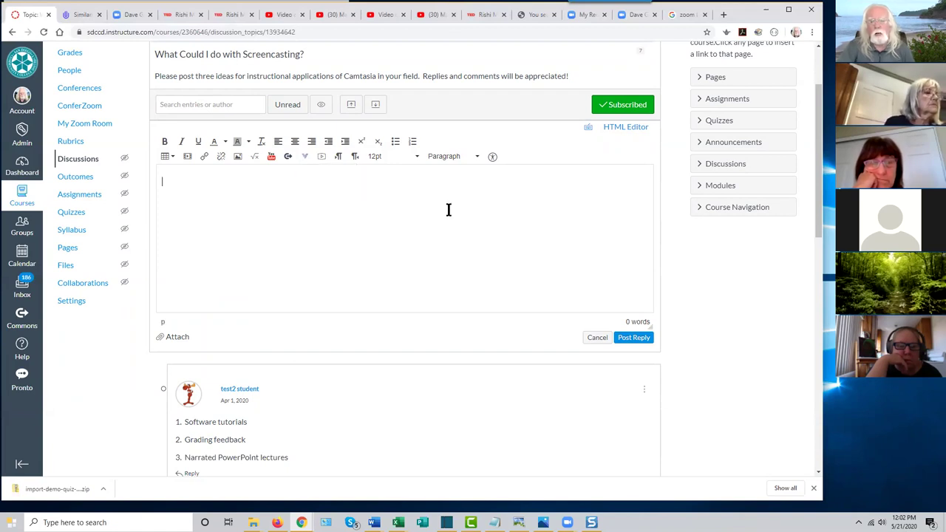
pyautogui.click(305, 157)
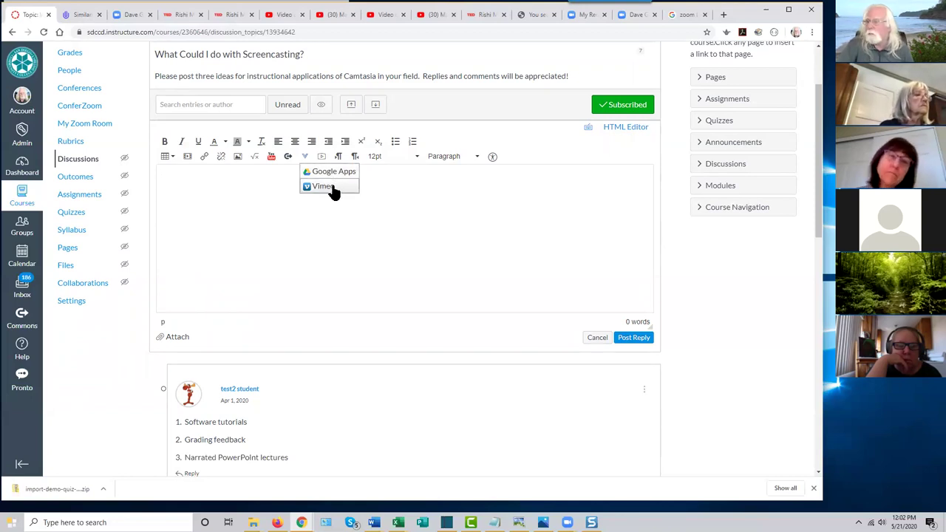
pyautogui.click(392, 195)
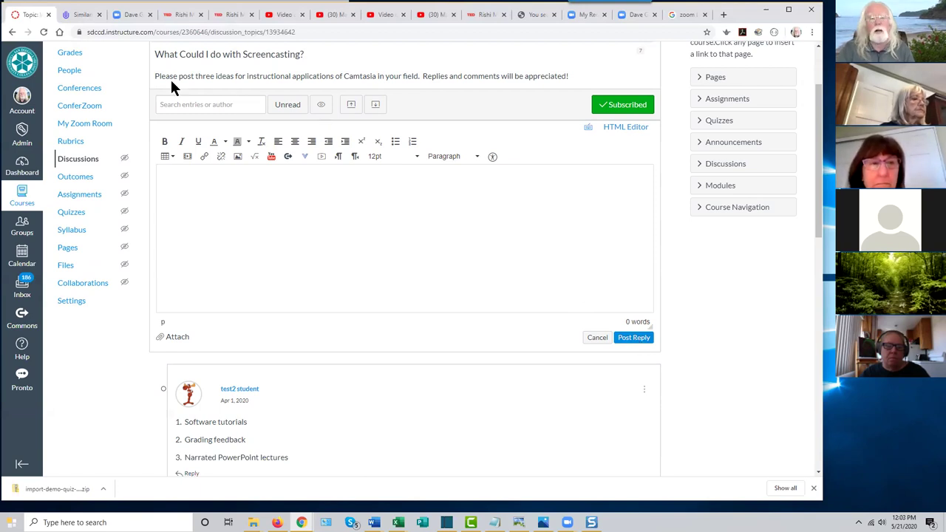
pyautogui.click(597, 337)
# Read through the threaded student posts and nested replies, from the first entry to the last one in the discussion.
pyautogui.scroll(-3, 362, 232)
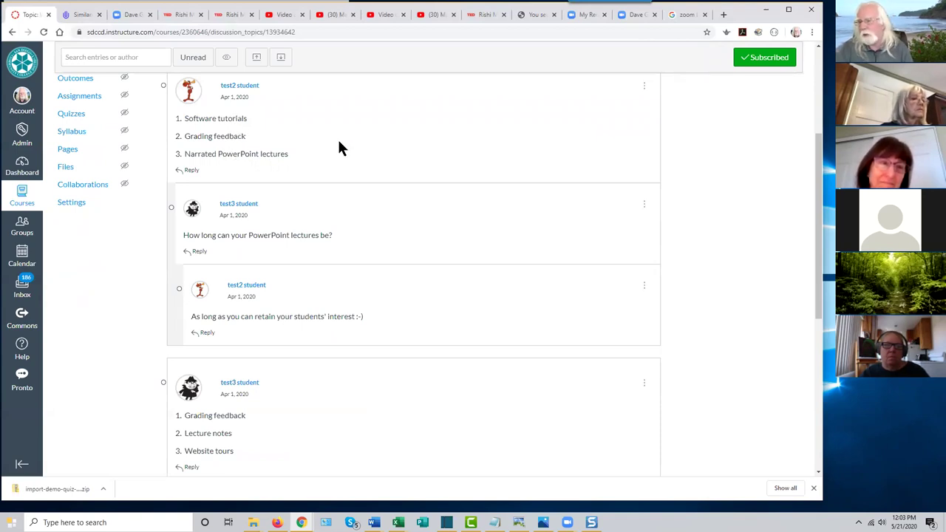
pyautogui.scroll(1, 338, 142)
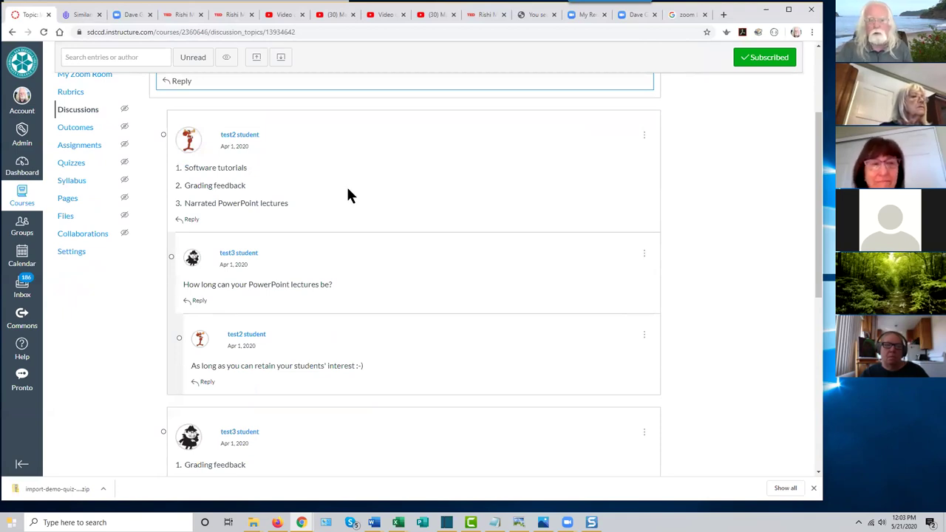
pyautogui.scroll(-2, 346, 189)
pyautogui.scroll(2, 399, 179)
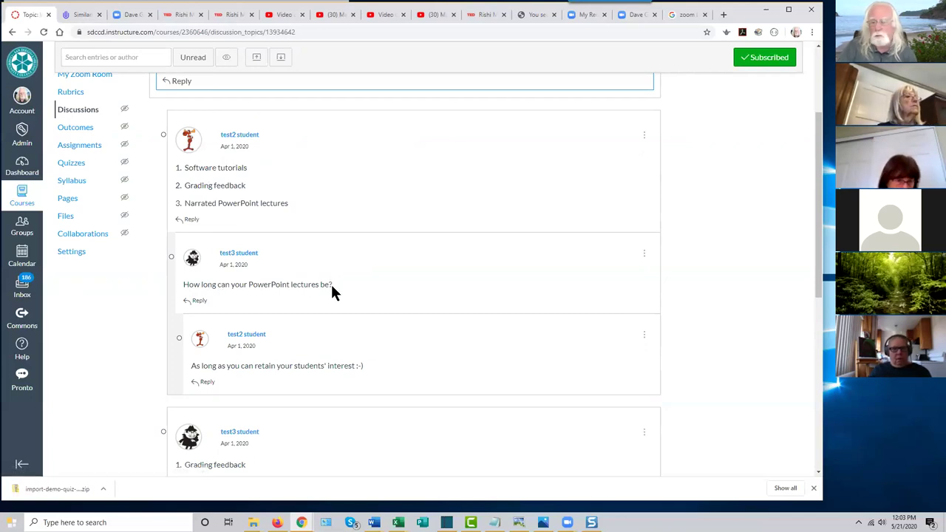
pyautogui.scroll(-2, 332, 292)
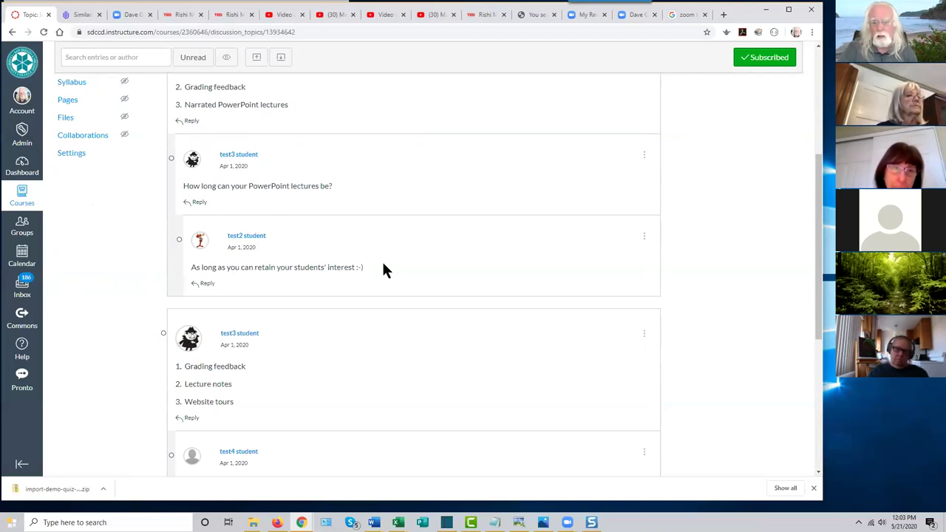
pyautogui.scroll(2, 380, 270)
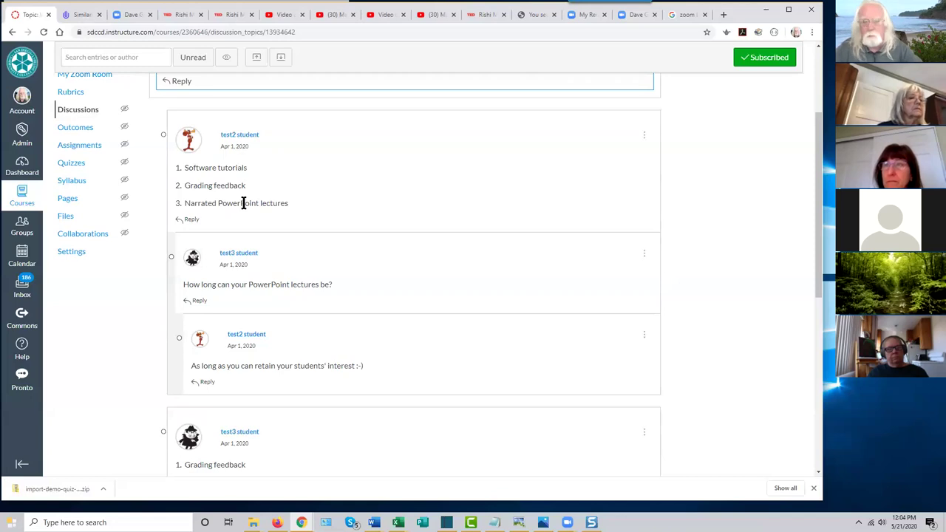
pyautogui.scroll(-3, 418, 287)
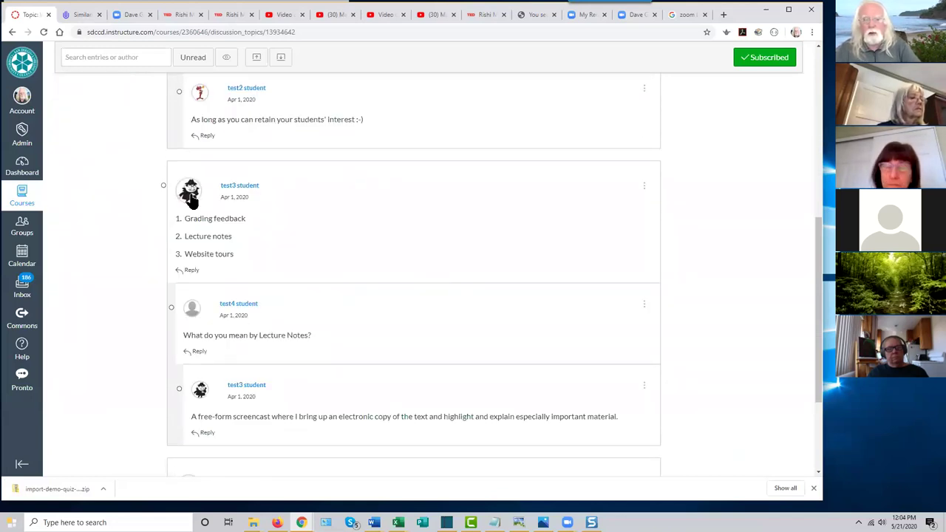
pyautogui.scroll(3, 348, 222)
pyautogui.scroll(3, 355, 359)
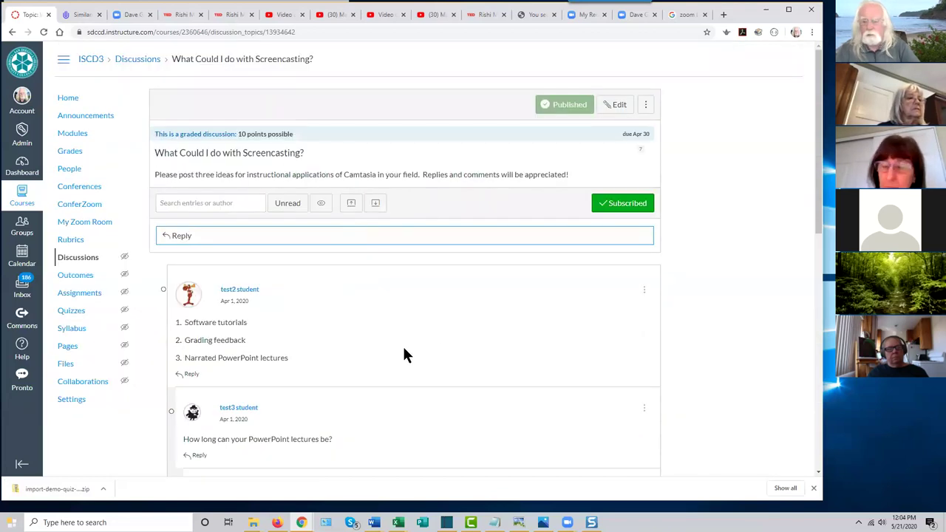
pyautogui.scroll(-4, 376, 352)
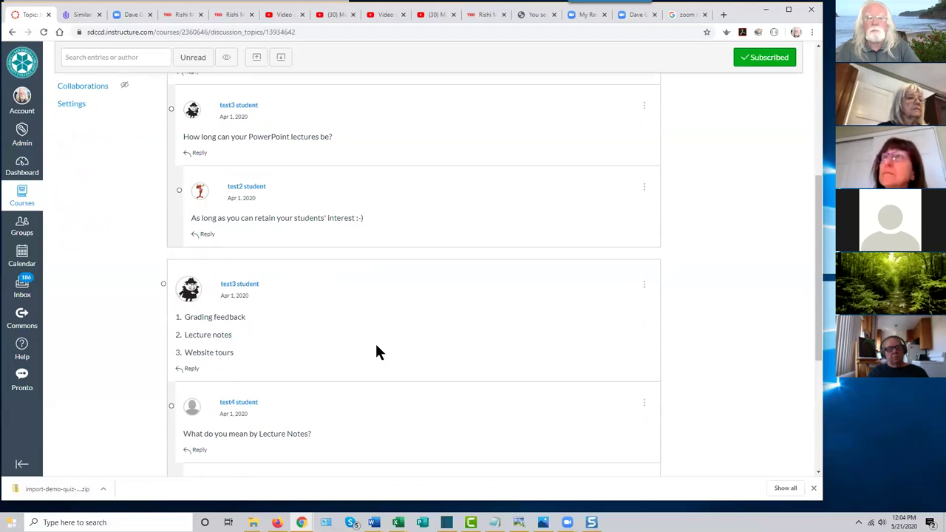
pyautogui.scroll(-3, 376, 351)
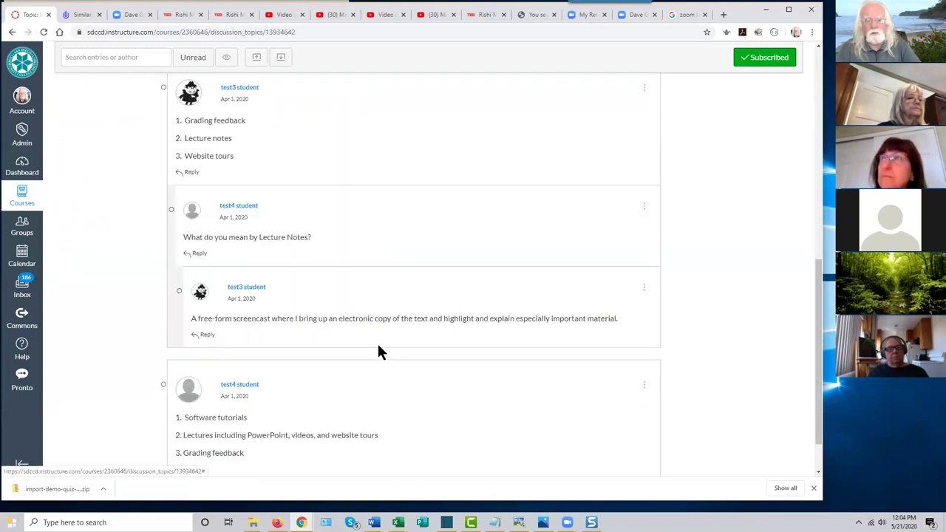
pyautogui.scroll(-1, 377, 351)
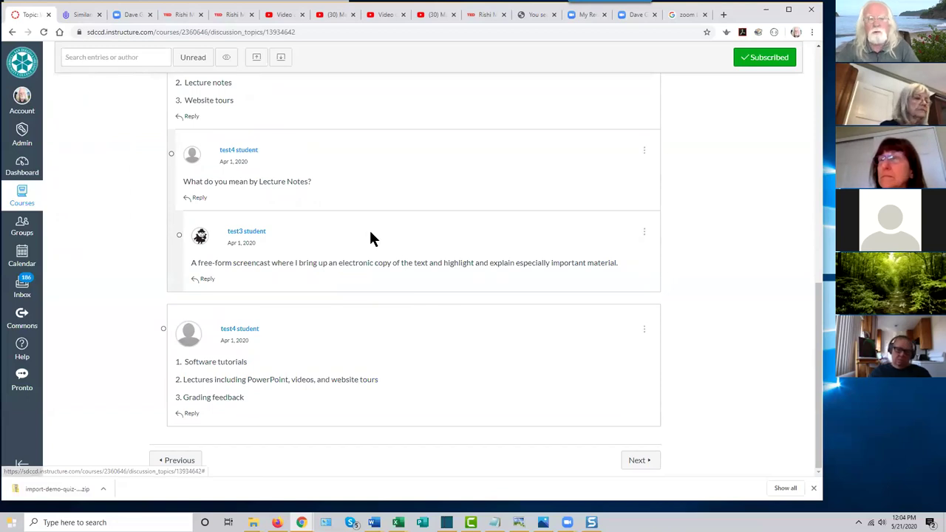
pyautogui.scroll(2, 369, 229)
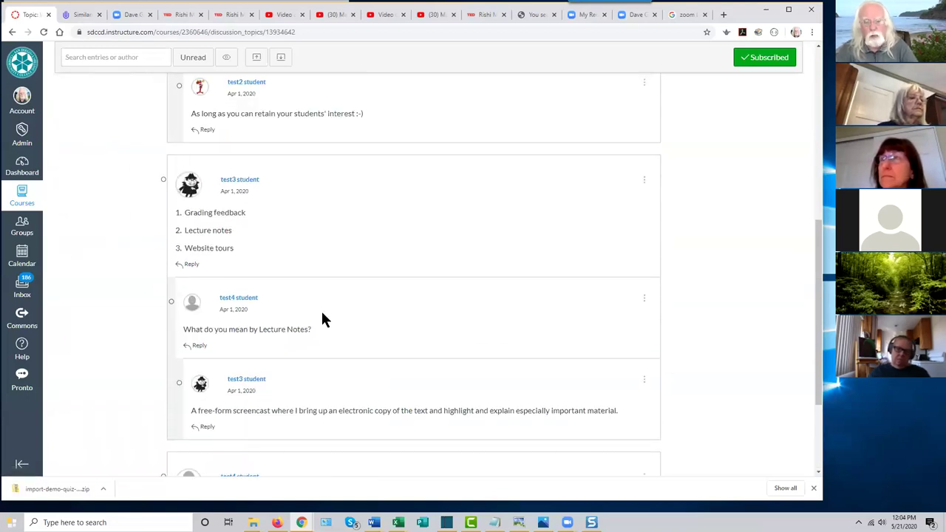
pyautogui.scroll(-1, 338, 261)
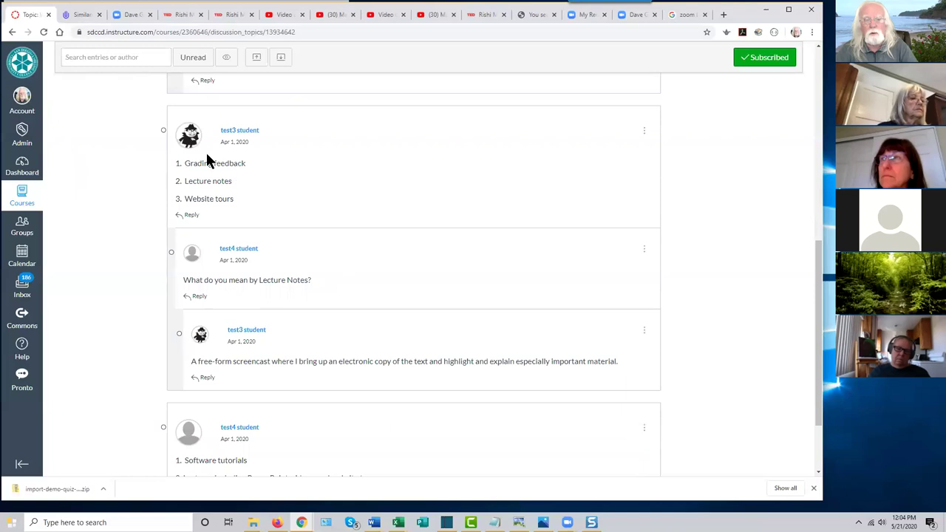
pyautogui.scroll(-2, 266, 440)
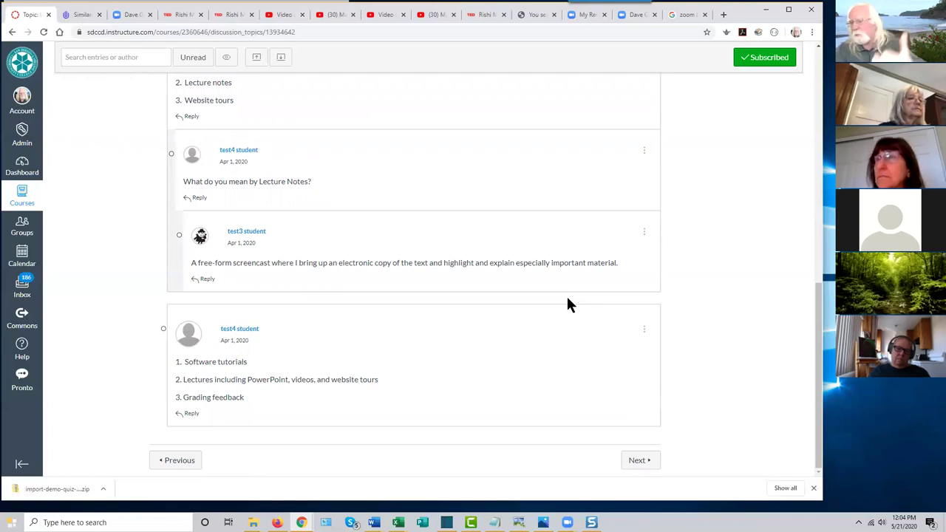
pyautogui.scroll(10, 572, 334)
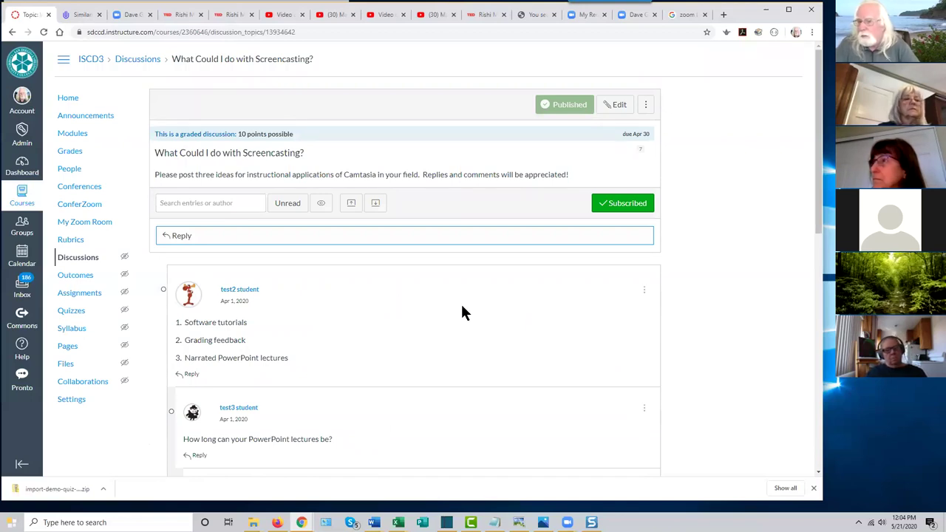
pyautogui.scroll(-2, 462, 307)
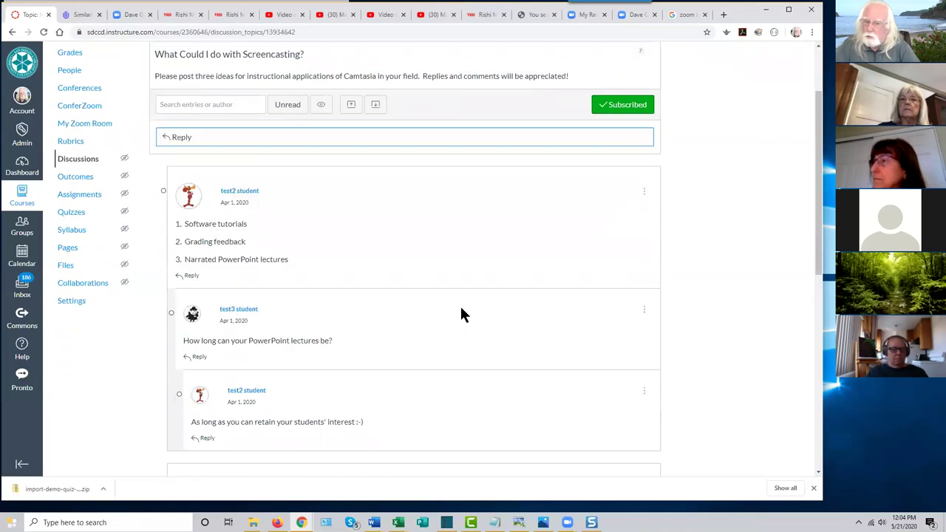
pyautogui.scroll(-6, 461, 315)
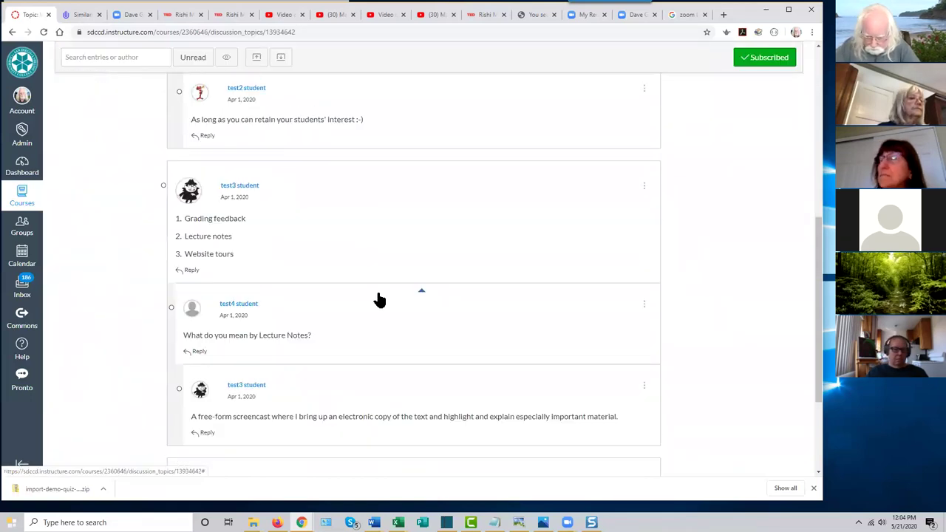
pyautogui.scroll(-2, 377, 299)
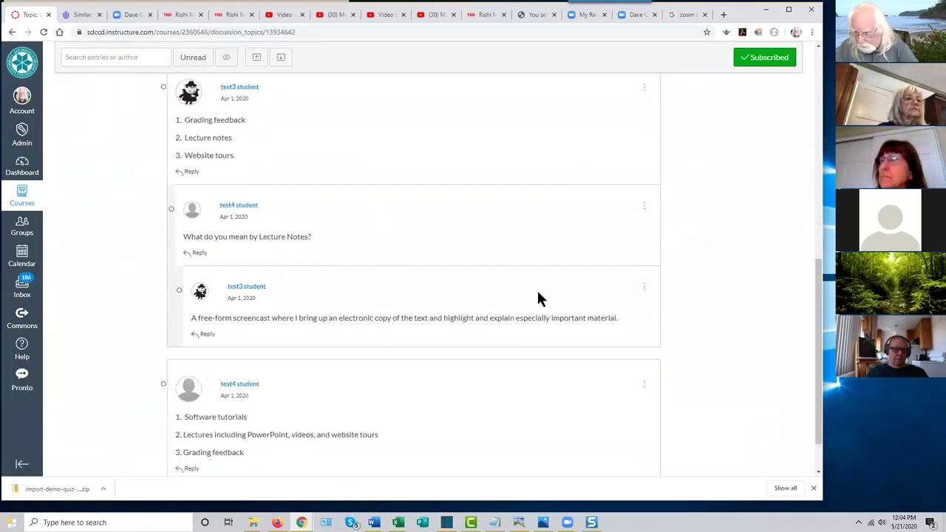
pyautogui.scroll(-1, 538, 292)
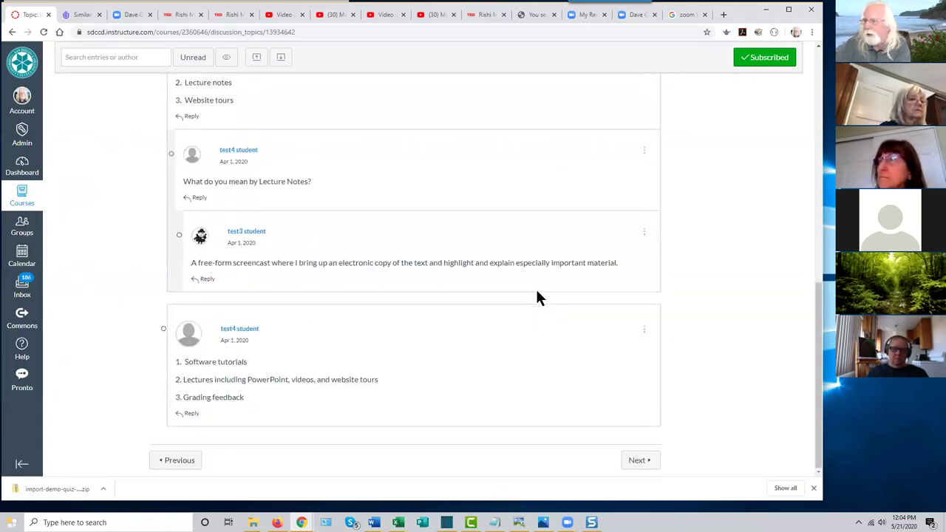
# Leave the discussion for the course's gradebook and bring the "What Could I do with Screencasting?" column into view.
pyautogui.scroll(2, 536, 255)
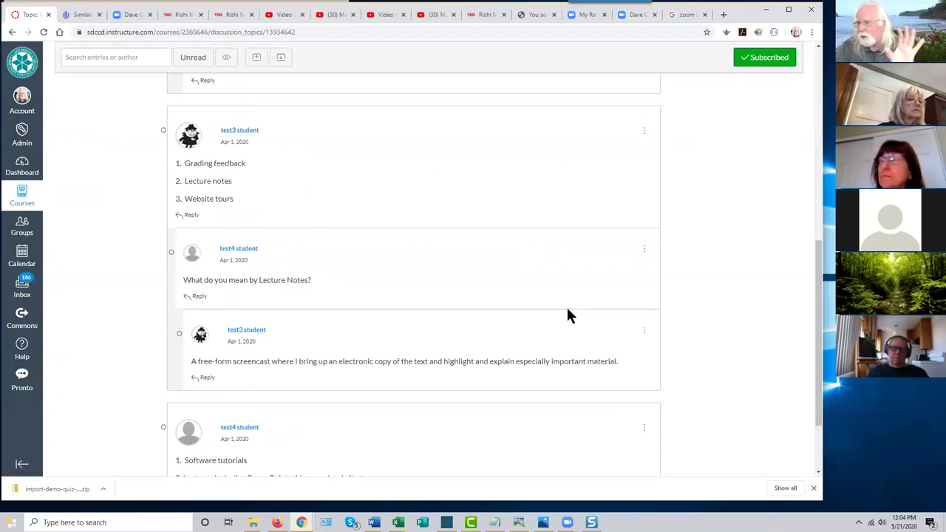
pyautogui.scroll(6, 578, 325)
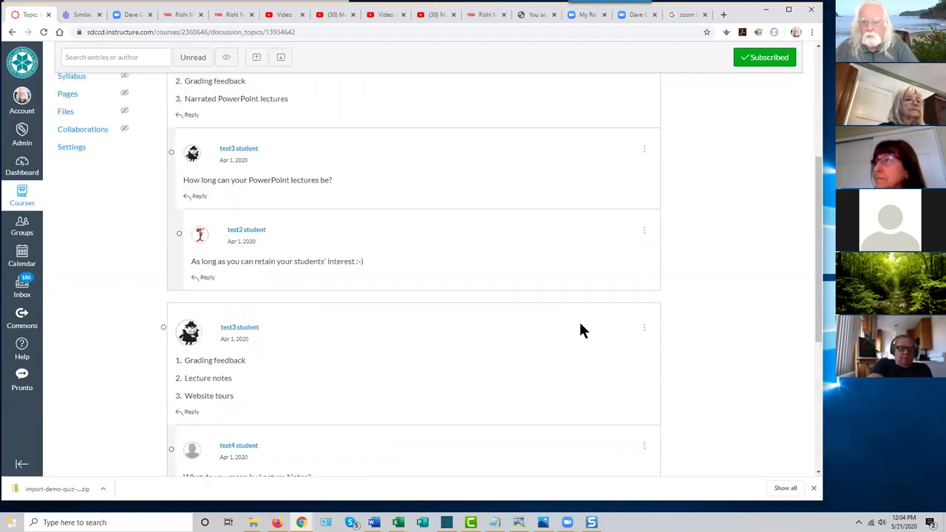
pyautogui.scroll(1, 580, 326)
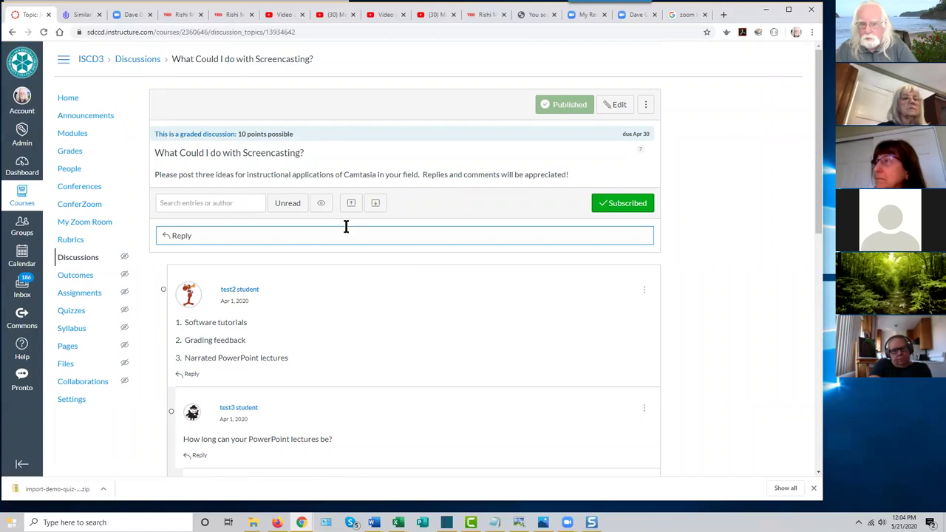
pyautogui.click(70, 151)
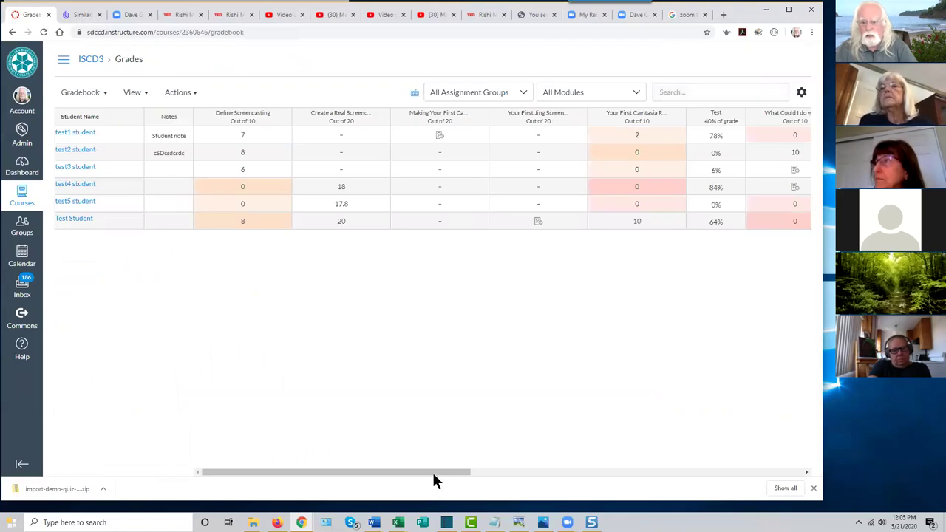
pyautogui.moveTo(442, 476); pyautogui.dragTo(547, 394)
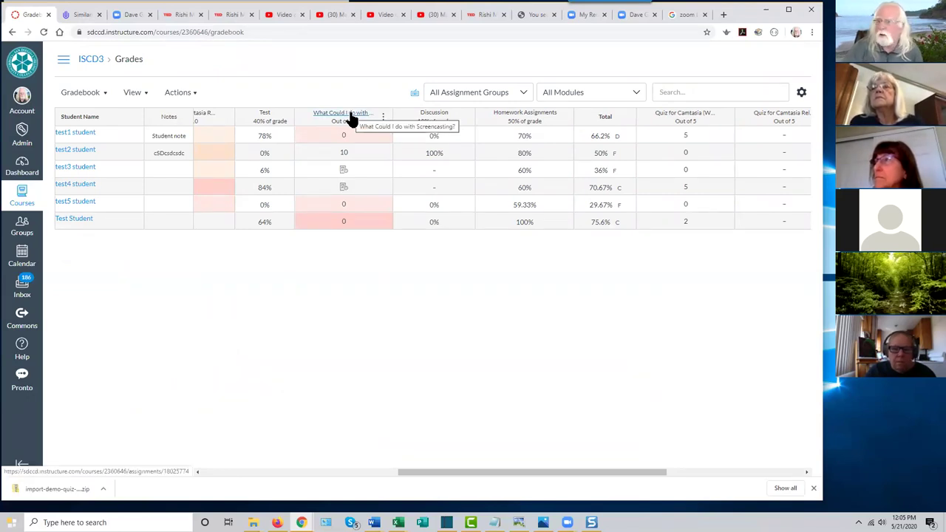
# Open test3 student's ungraded "What Could I do with Screencasting?" submission in SpeedGrader and check the grade and comment fields without entering anything.
pyautogui.click(342, 174)
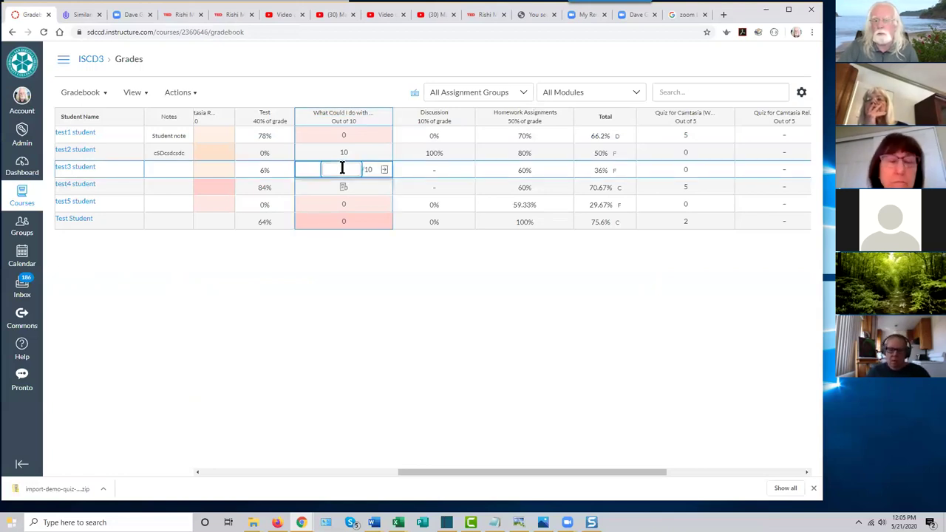
pyautogui.click(385, 170)
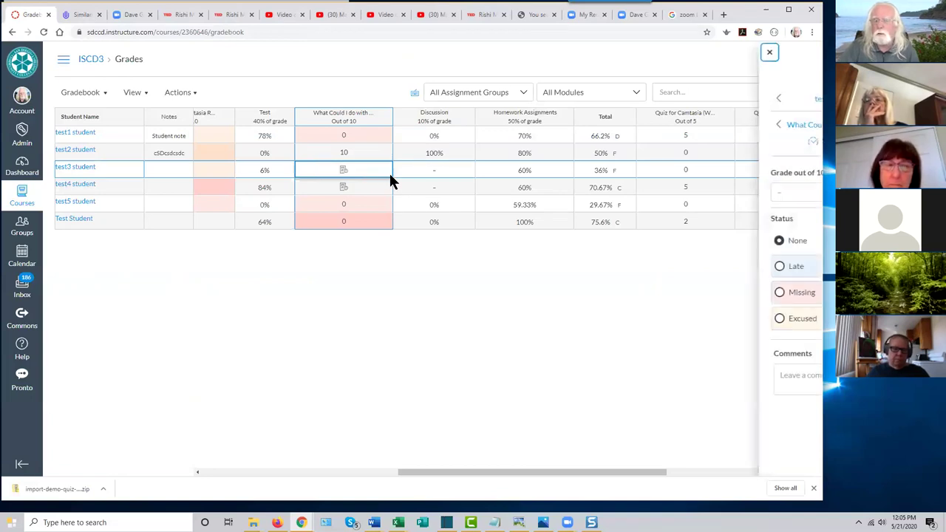
pyautogui.click(746, 145)
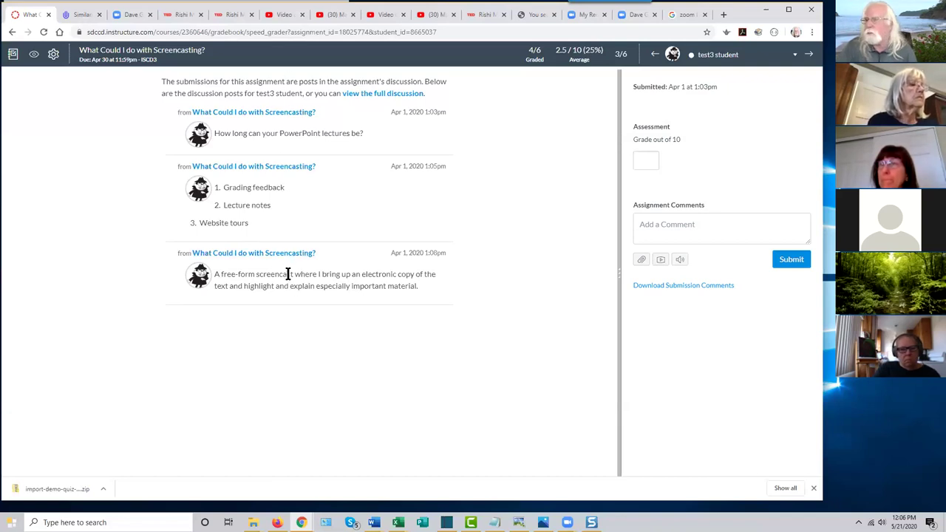
pyautogui.click(642, 164)
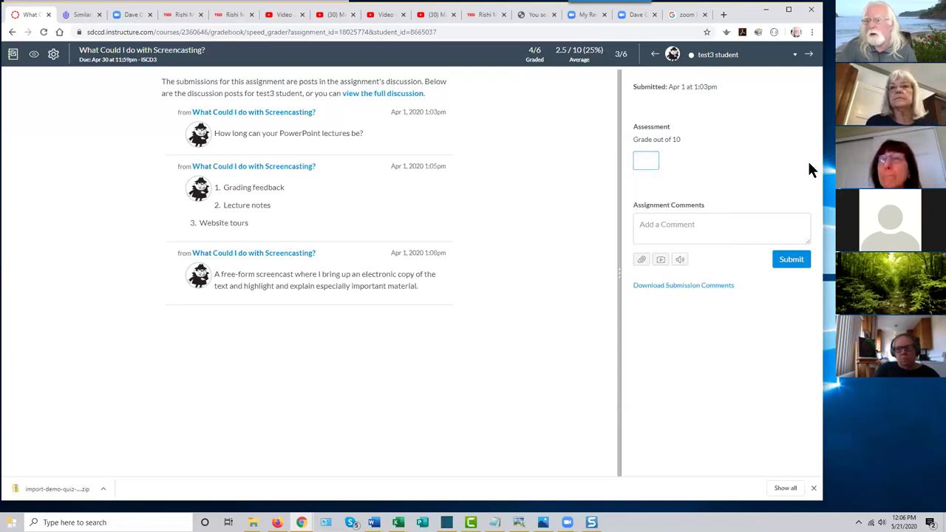
pyautogui.click(655, 224)
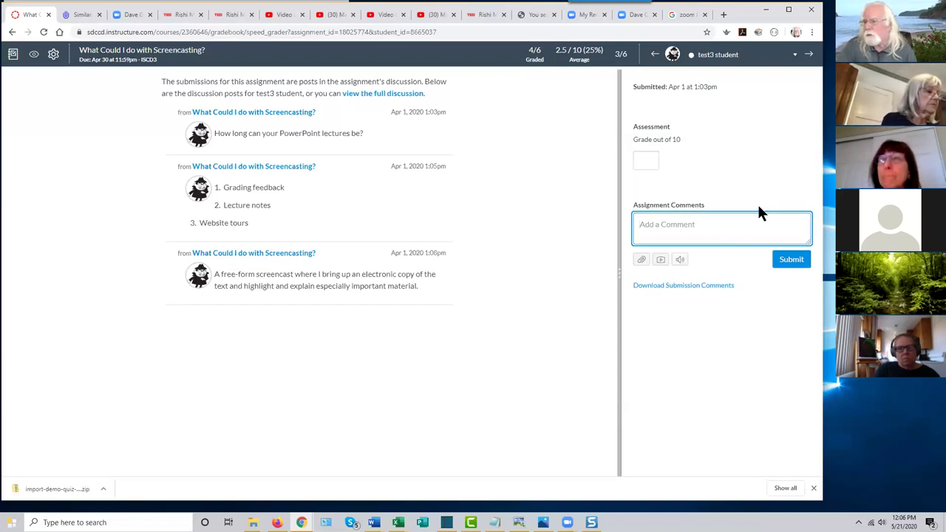
pyautogui.click(755, 162)
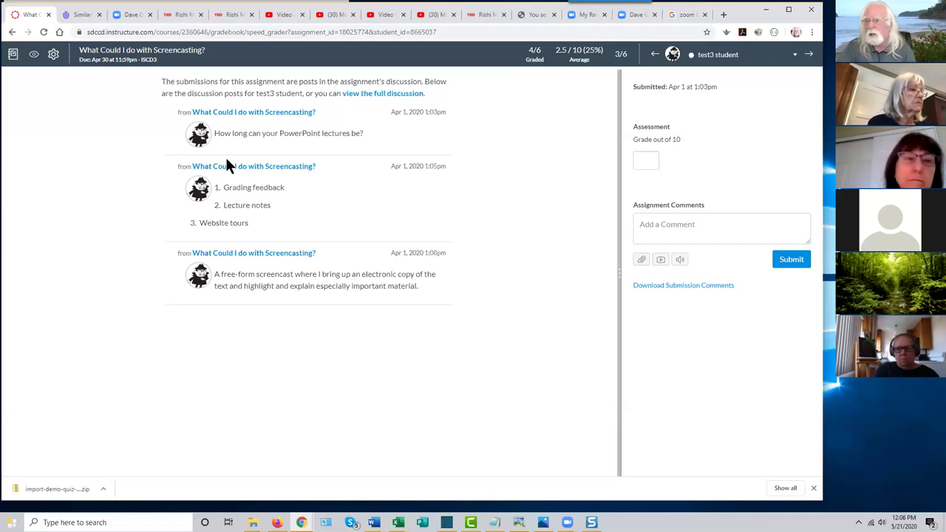
# Go through the remaining students' discussion submissions in SpeedGrader until test3 student's posts are reached again.
pyautogui.click(810, 56)
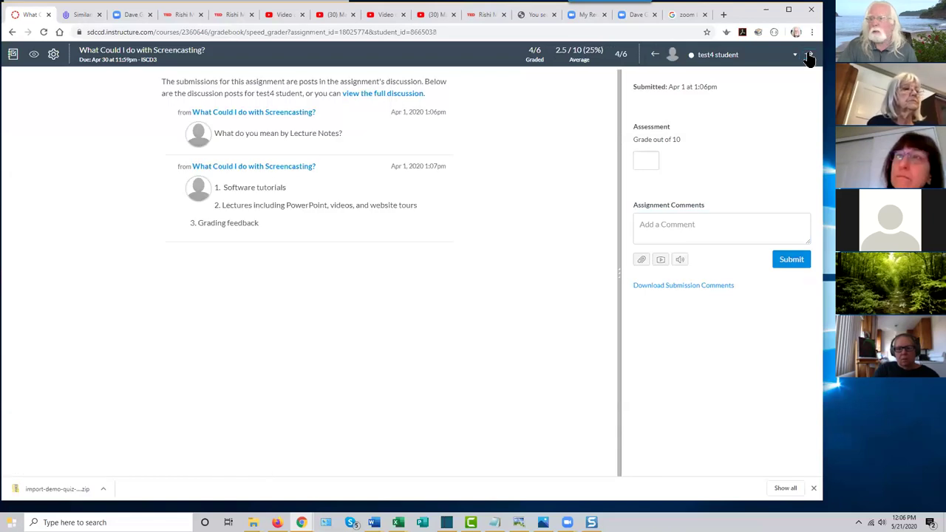
pyautogui.click(810, 56)
pyautogui.click(810, 56)
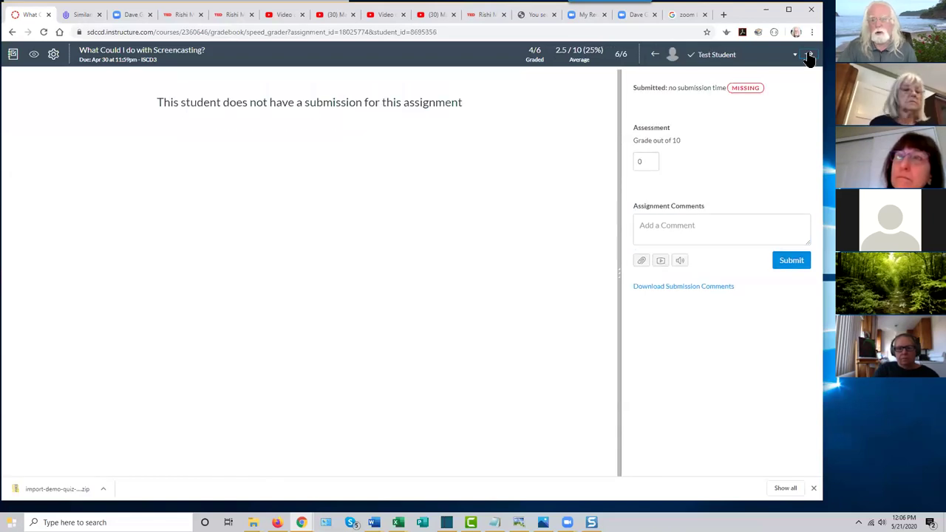
pyautogui.click(810, 57)
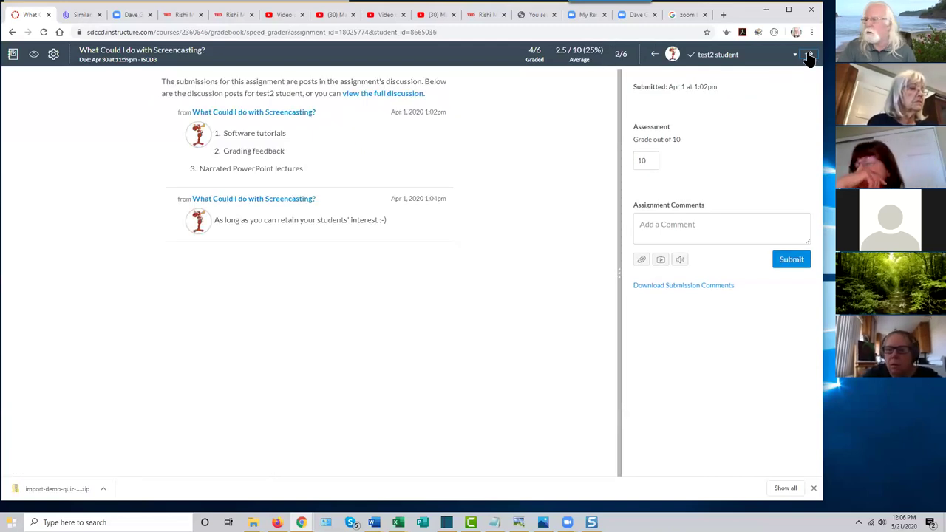
pyautogui.click(810, 56)
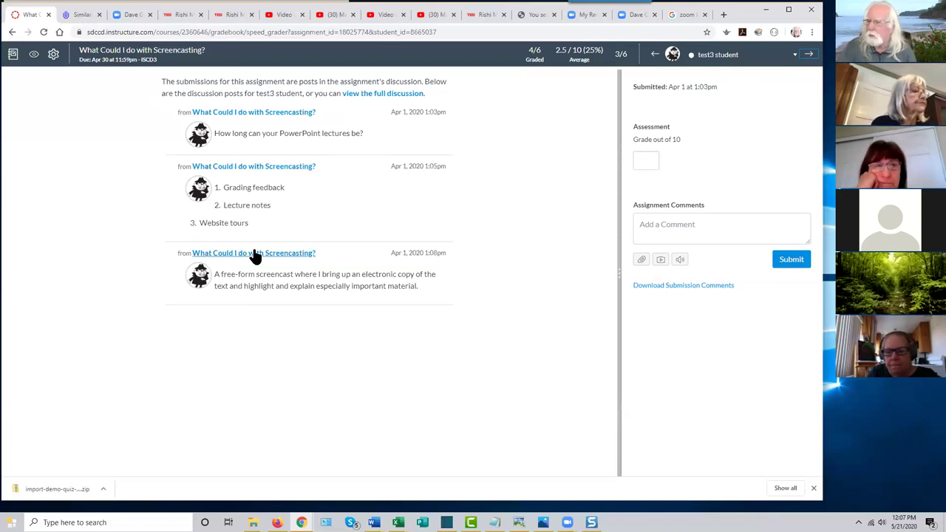
# View the full discussion from test3 student's submission, look through its threads, and return to the student's own posts, leaving the grade blank.
pyautogui.click(382, 94)
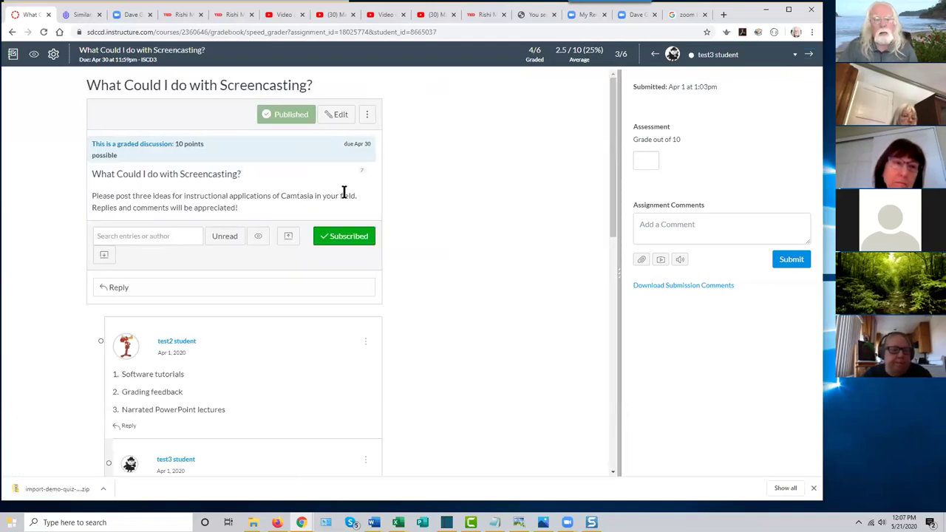
pyautogui.scroll(-6, 465, 235)
pyautogui.scroll(-3, 466, 237)
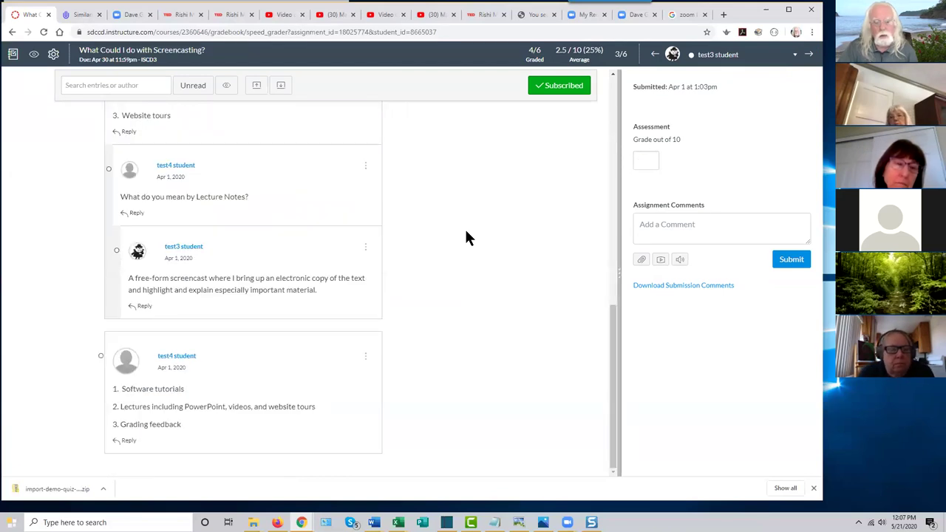
pyautogui.scroll(8, 465, 237)
pyautogui.scroll(1, 466, 236)
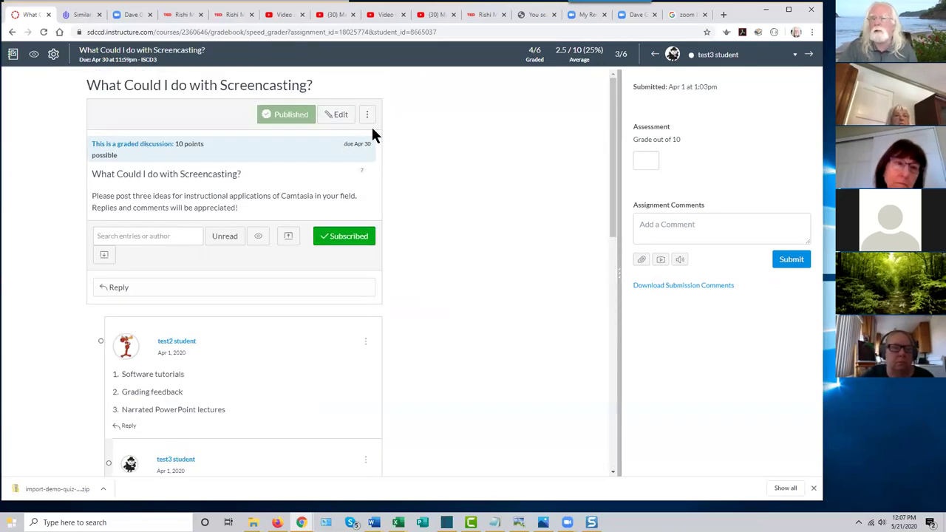
pyautogui.click(12, 32)
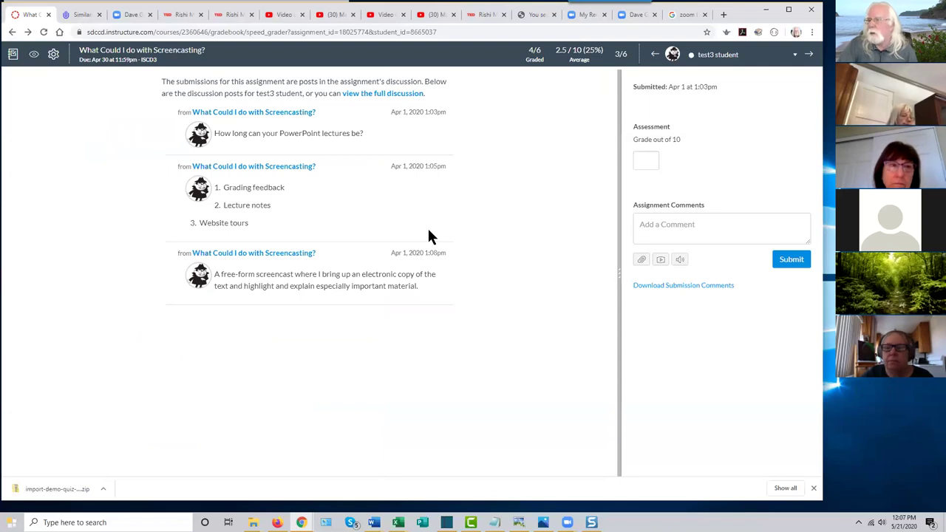
pyautogui.click(639, 160)
pyautogui.click(518, 224)
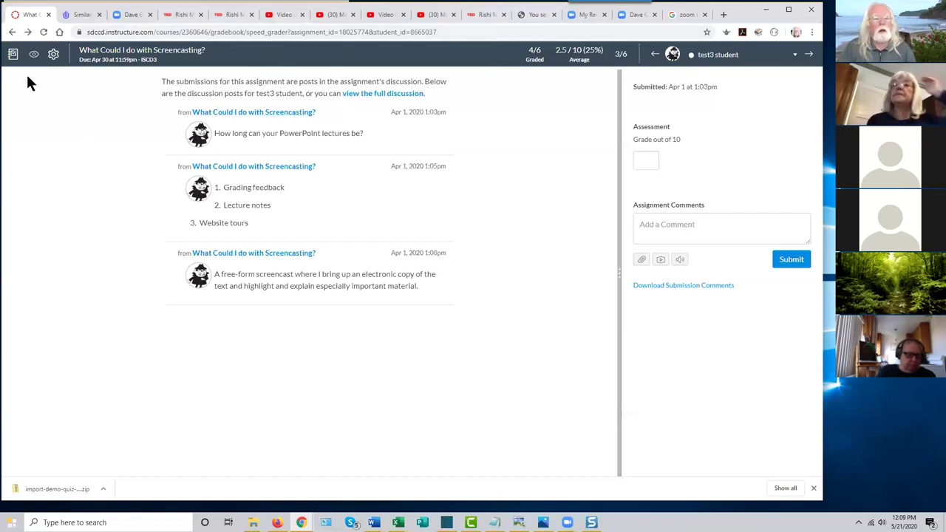
# Return from SpeedGrader to the gradebook and open the course's question banks from its quizzes page.
pyautogui.click(12, 55)
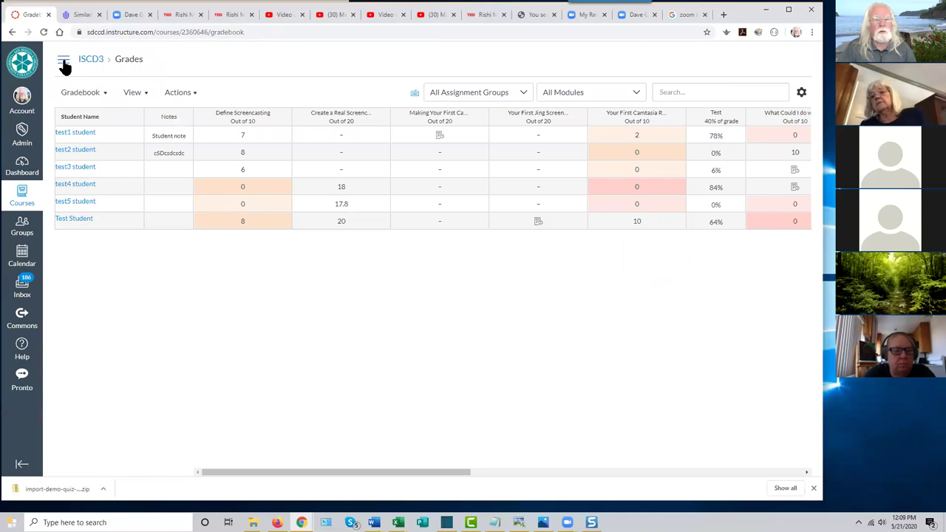
pyautogui.click(63, 61)
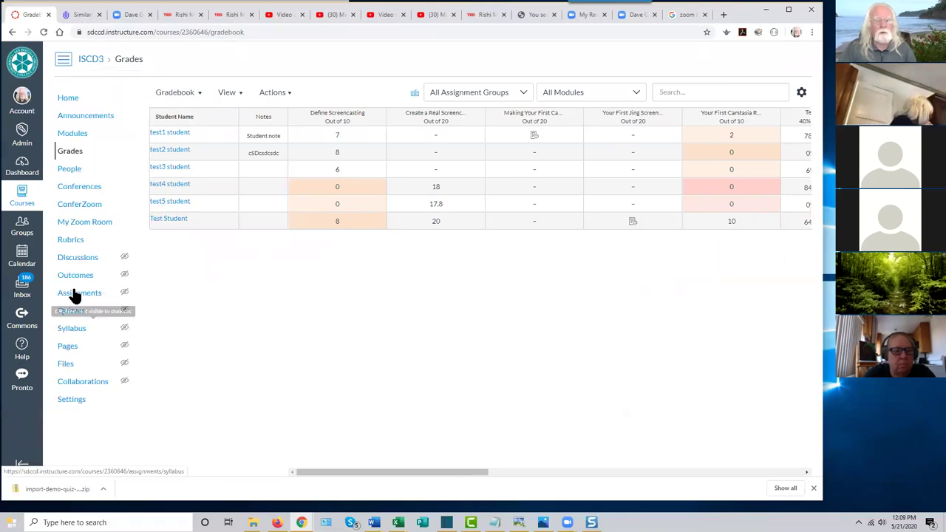
pyautogui.click(71, 313)
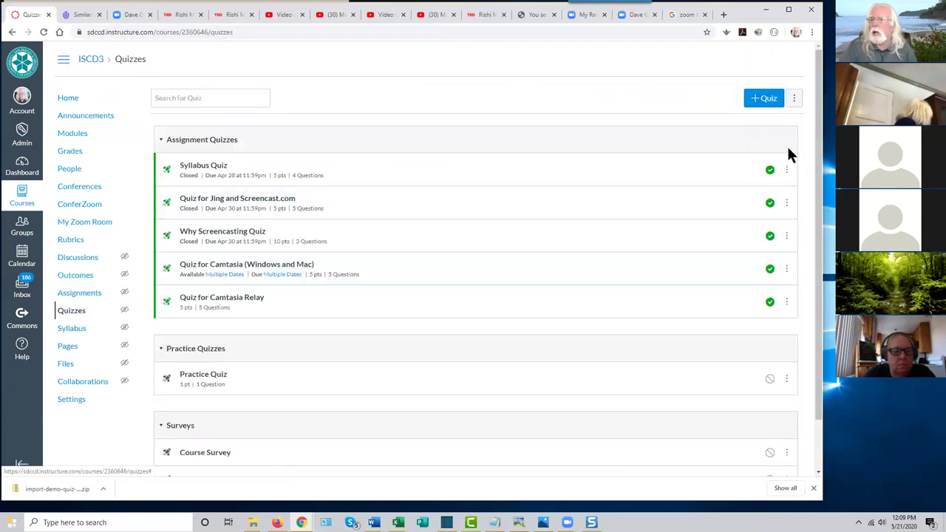
pyautogui.click(792, 102)
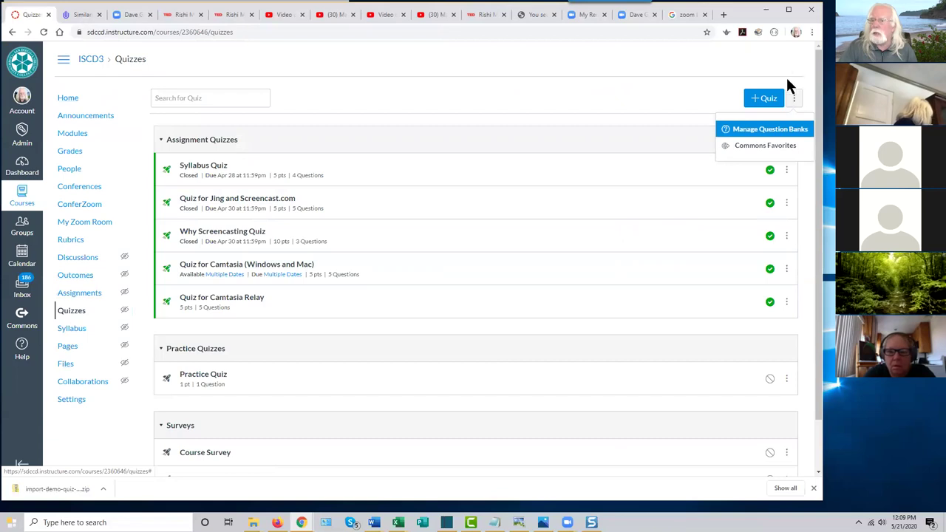
pyautogui.click(769, 133)
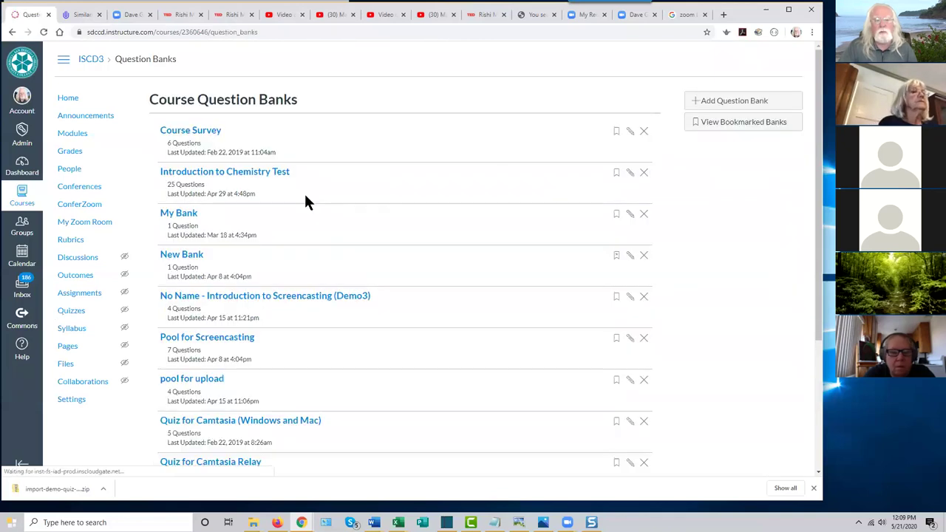
# Open the "Pool for Screencasting" question bank and show the details of its questions.
pyautogui.scroll(-2, 316, 266)
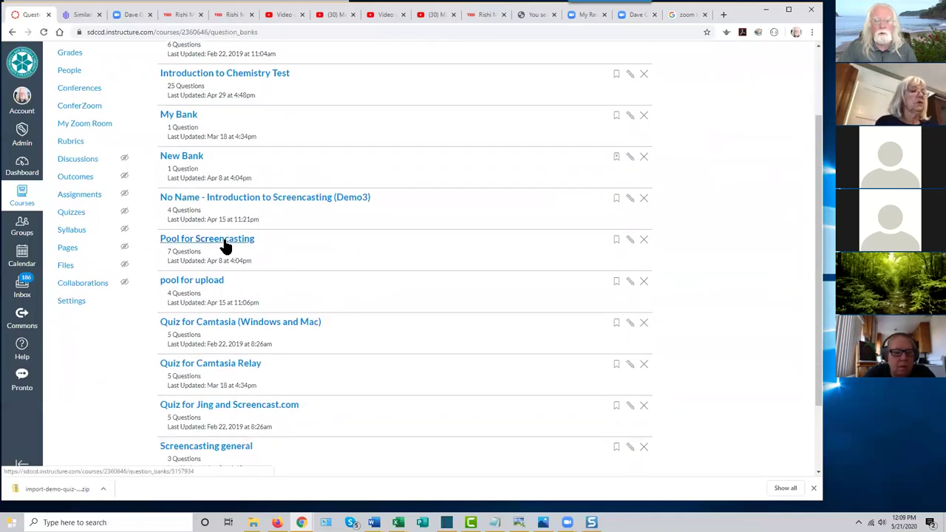
pyautogui.click(225, 247)
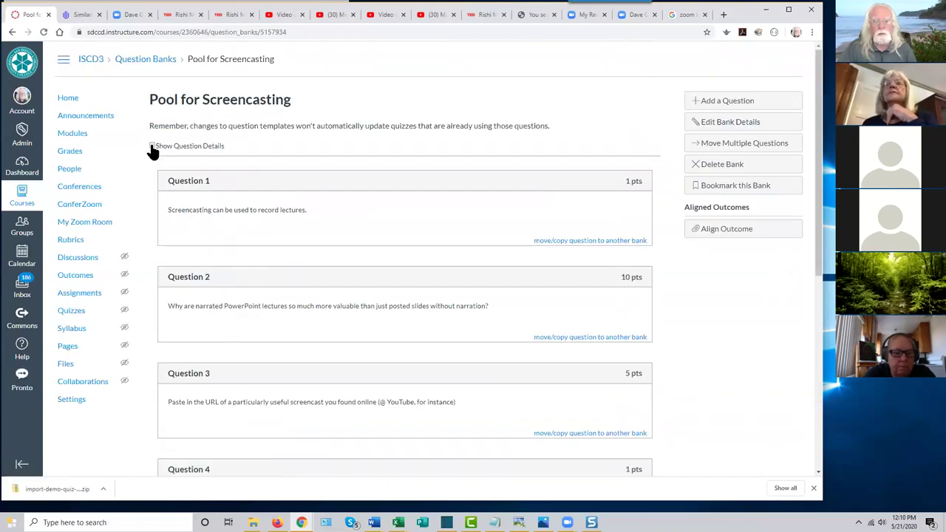
pyautogui.click(152, 146)
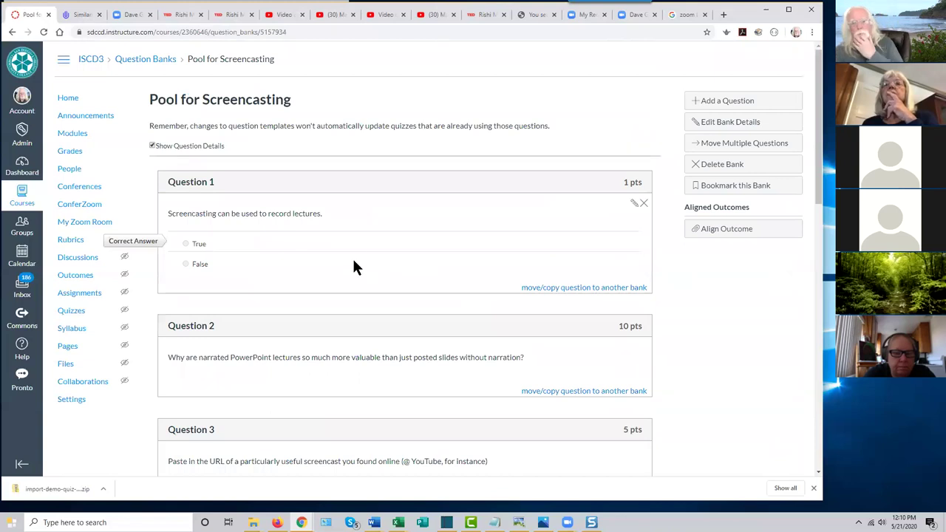
# Examine the bank's first five questions and their correct answers, switching Question 4's displayed answers to ans2.
pyautogui.scroll(-3, 354, 263)
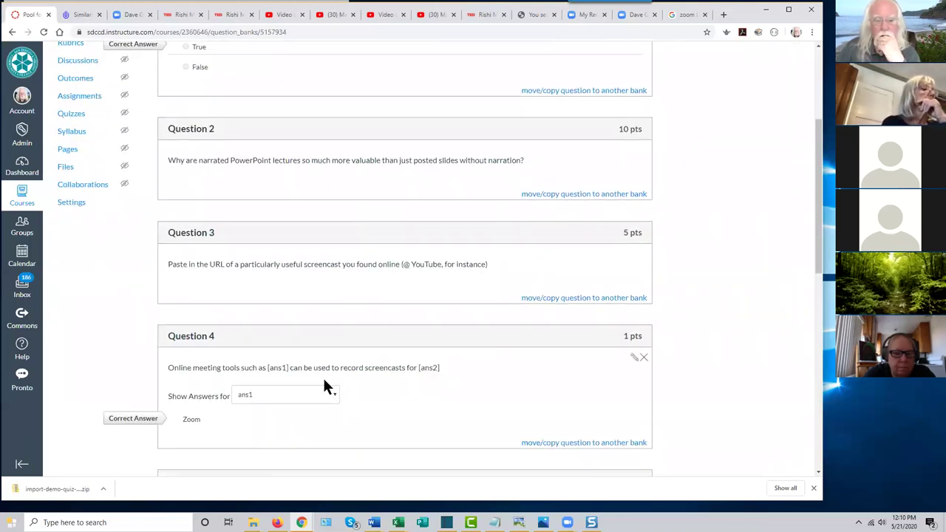
pyautogui.scroll(-2, 419, 392)
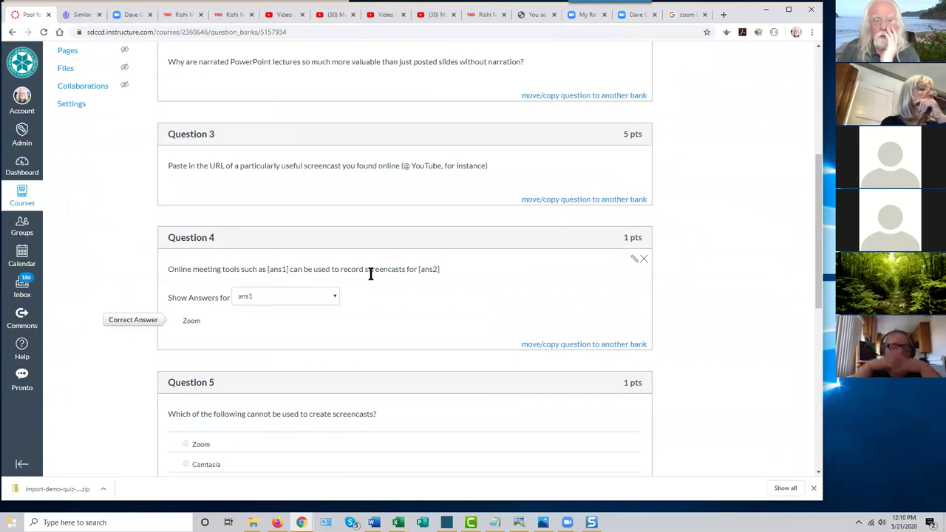
pyautogui.click(334, 297)
pyautogui.click(322, 317)
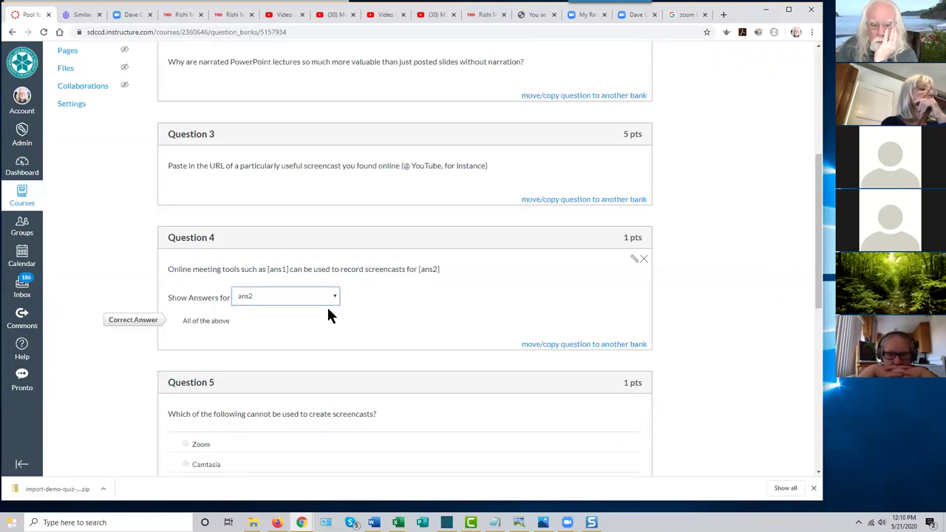
pyautogui.click(333, 297)
pyautogui.click(375, 294)
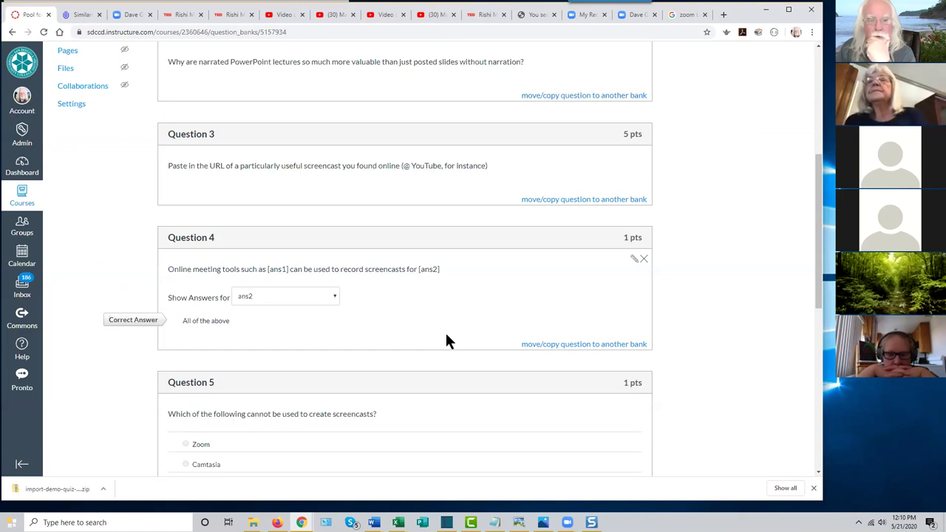
pyautogui.scroll(4, 447, 334)
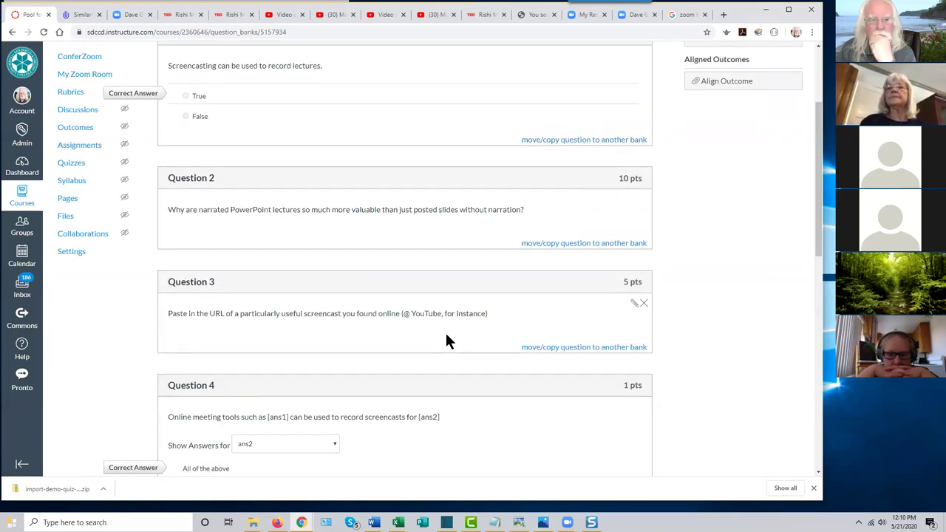
pyautogui.scroll(1, 445, 340)
pyautogui.scroll(-4, 445, 340)
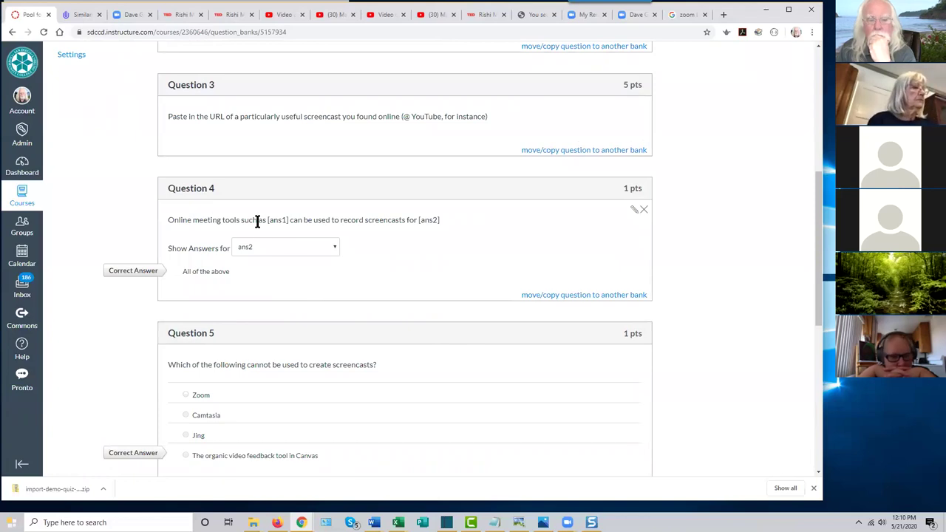
pyautogui.scroll(5, 62, 250)
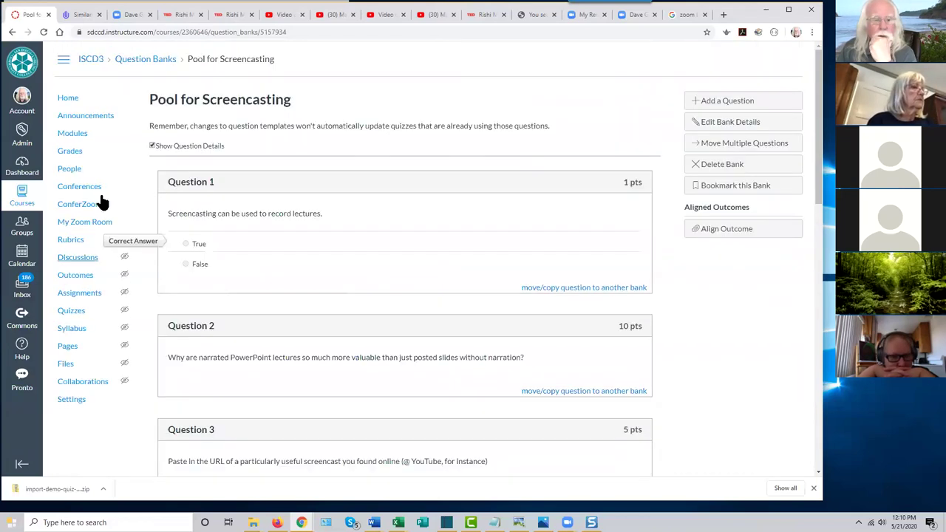
# Create a new quiz in the course titled "Sample Test", keeping its default type and options.
pyautogui.click(77, 315)
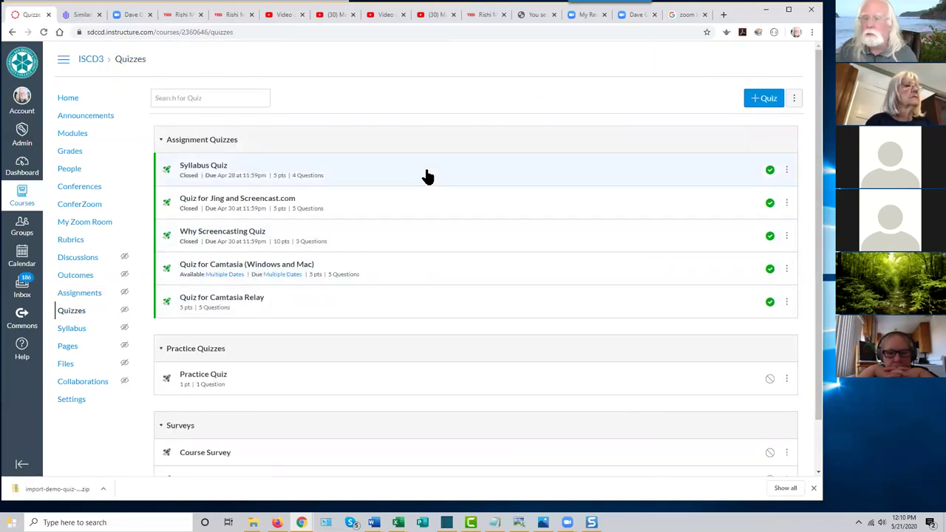
pyautogui.click(757, 102)
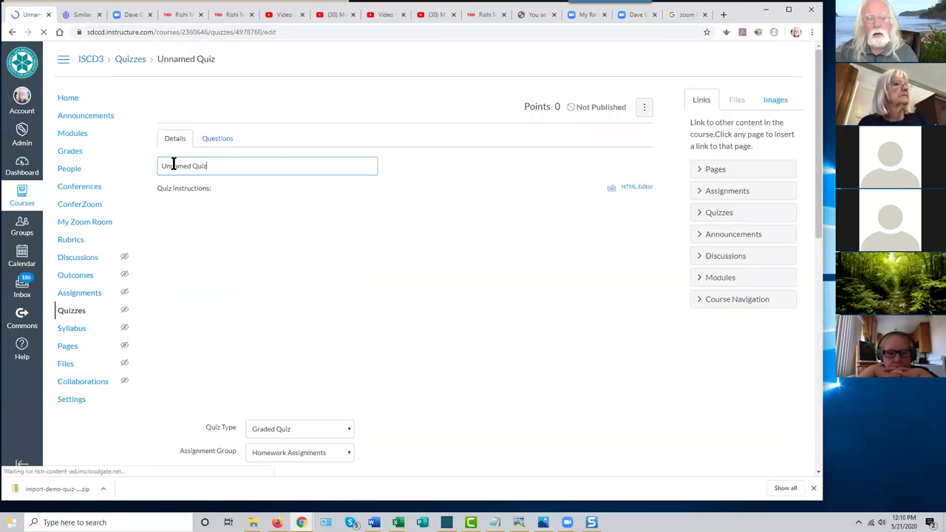
pyautogui.write('Sa')
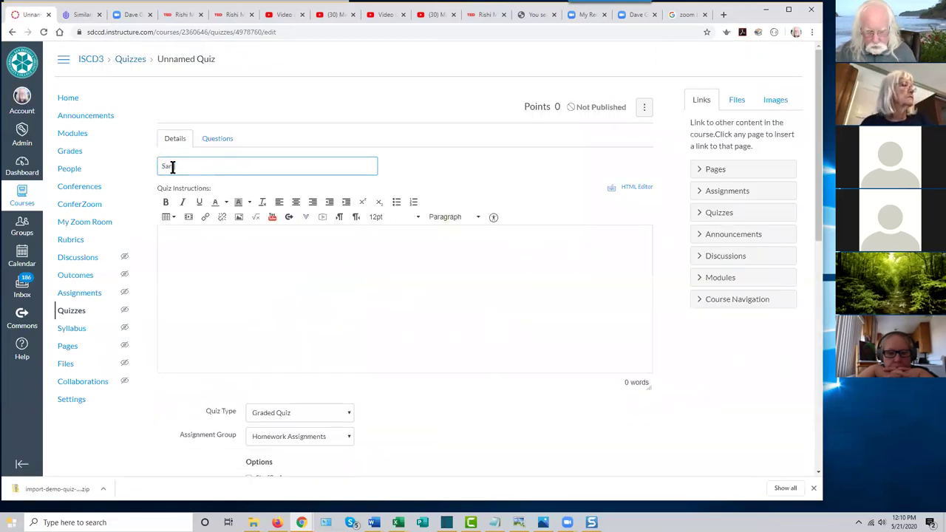
pyautogui.write('mple T')
pyautogui.write('est')
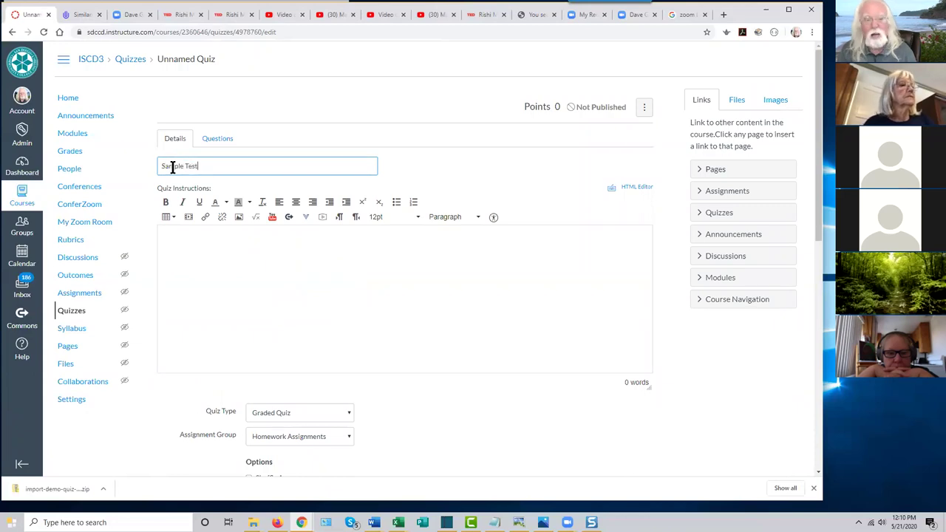
pyautogui.scroll(-2, 339, 275)
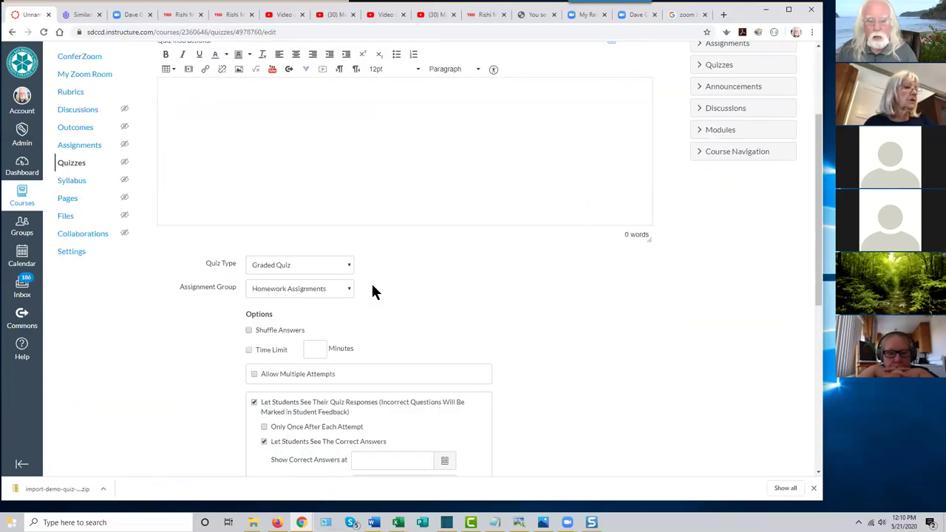
pyautogui.scroll(2, 334, 338)
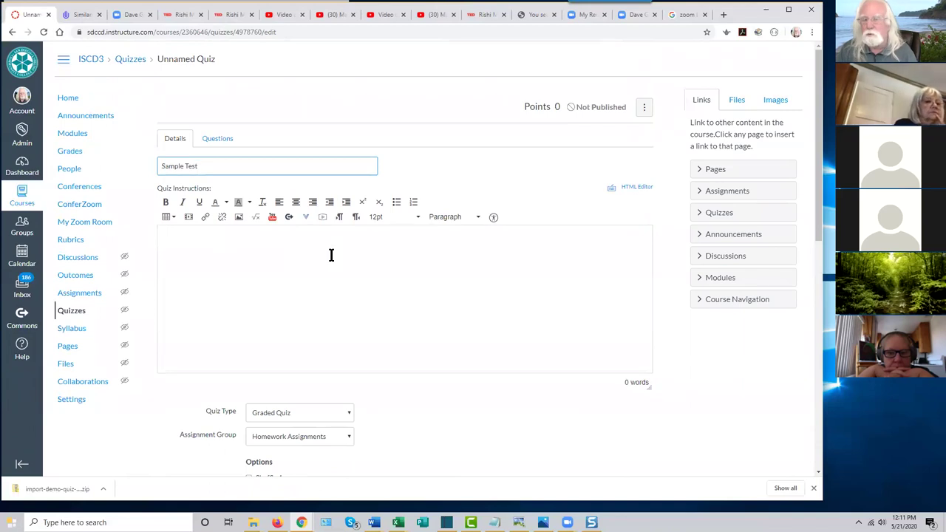
# Add Question 4 from the ISCD3 "Pool for Screencasting" bank to the quiz without a group, and save the quiz unpublished.
pyautogui.click(216, 139)
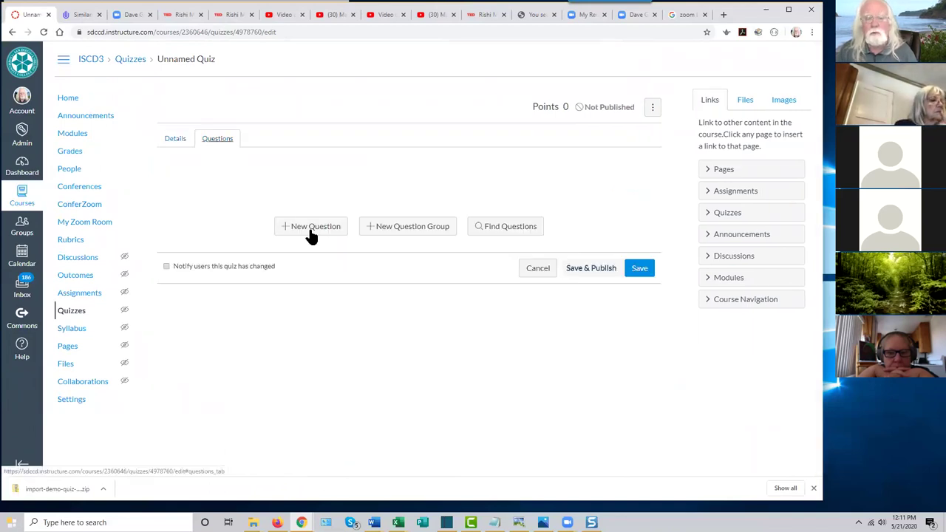
pyautogui.click(500, 231)
pyautogui.moveTo(338, 247); pyautogui.dragTo(316, 288)
pyautogui.click(287, 289)
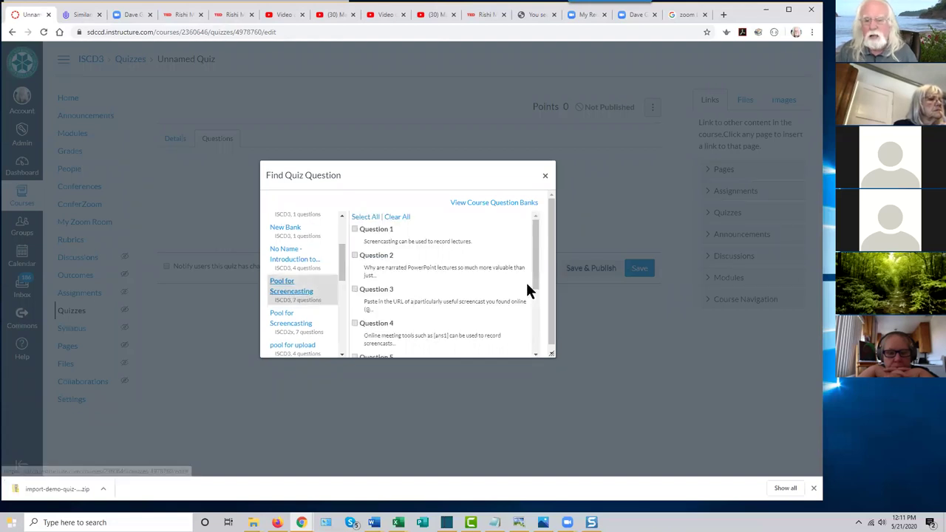
pyautogui.scroll(-3, 492, 287)
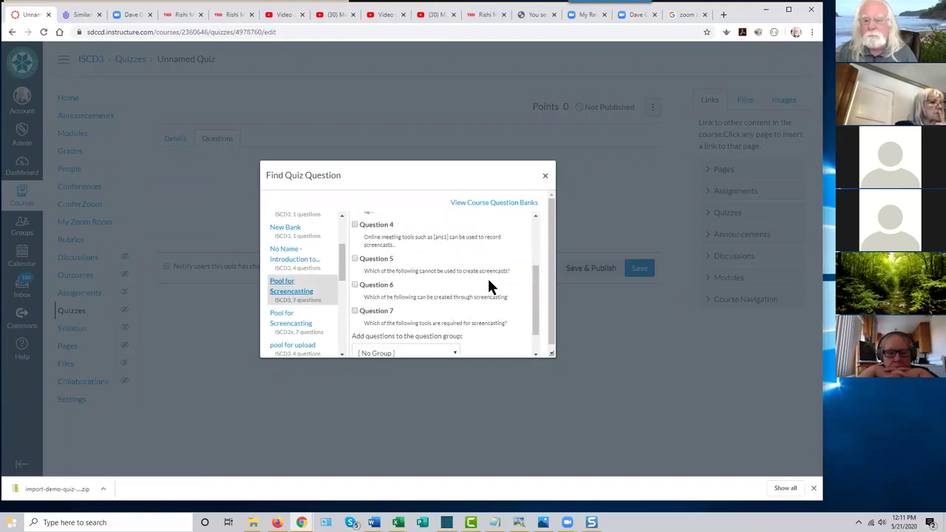
pyautogui.click(354, 224)
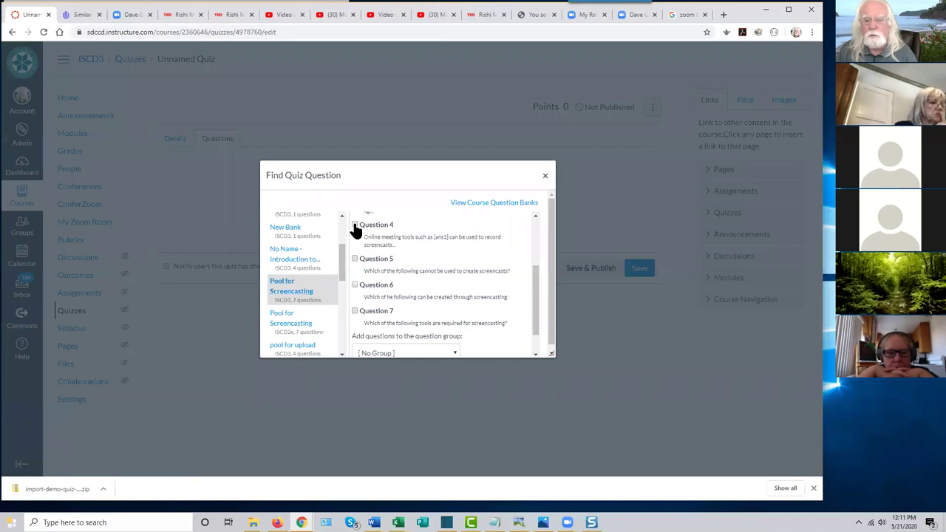
pyautogui.moveTo(535, 304); pyautogui.dragTo(521, 342)
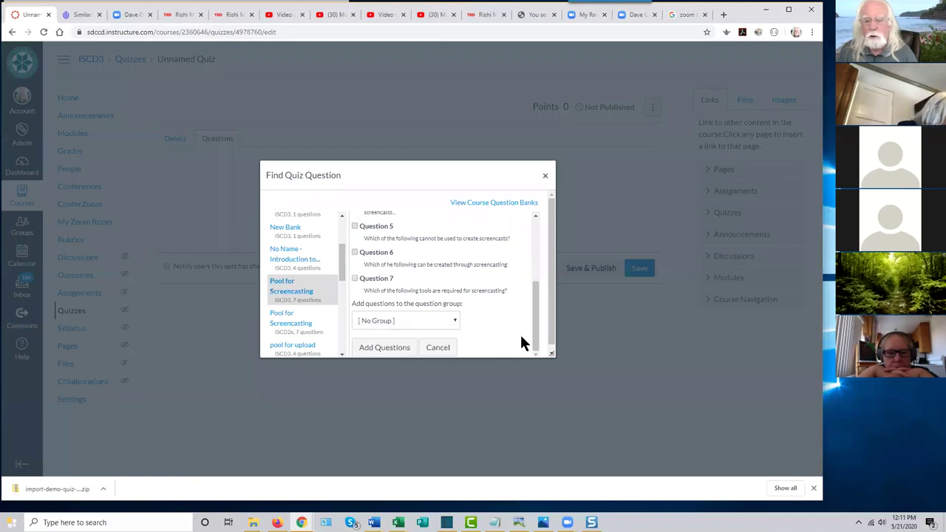
pyautogui.click(381, 353)
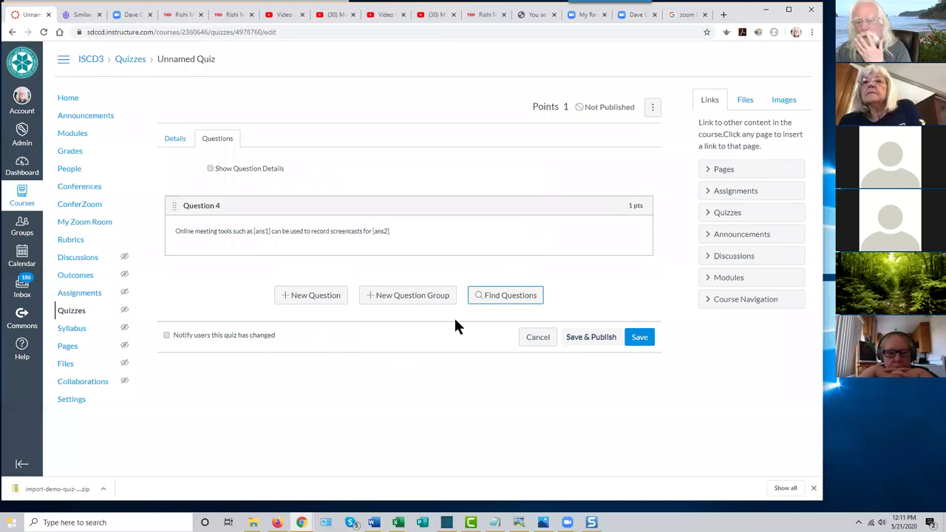
pyautogui.click(637, 344)
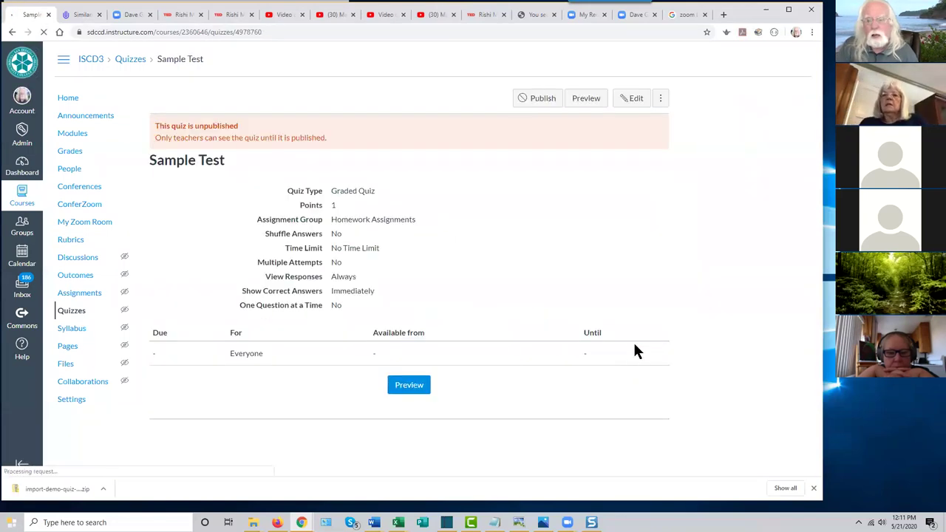
# Preview the quiz, answer its question with Zoom and "All of the above", and submit it.
pyautogui.click(411, 391)
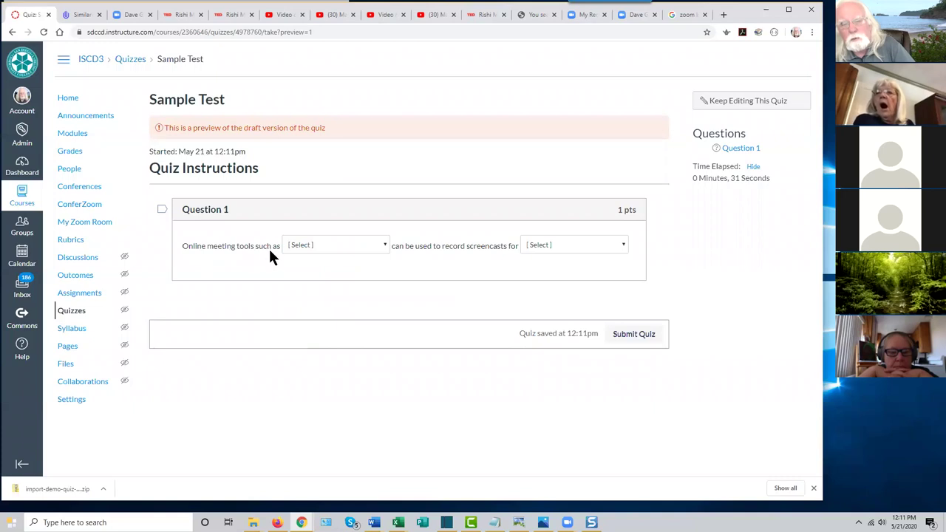
pyautogui.click(384, 247)
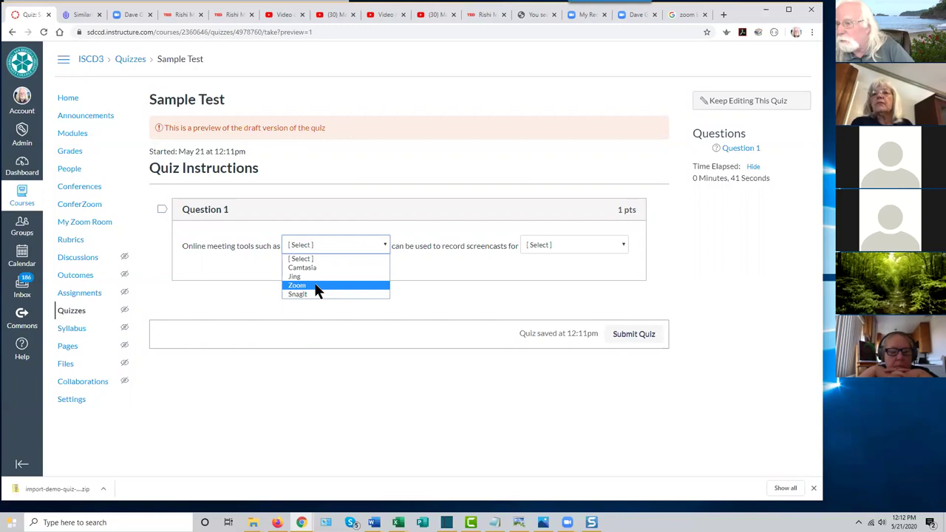
pyautogui.click(315, 286)
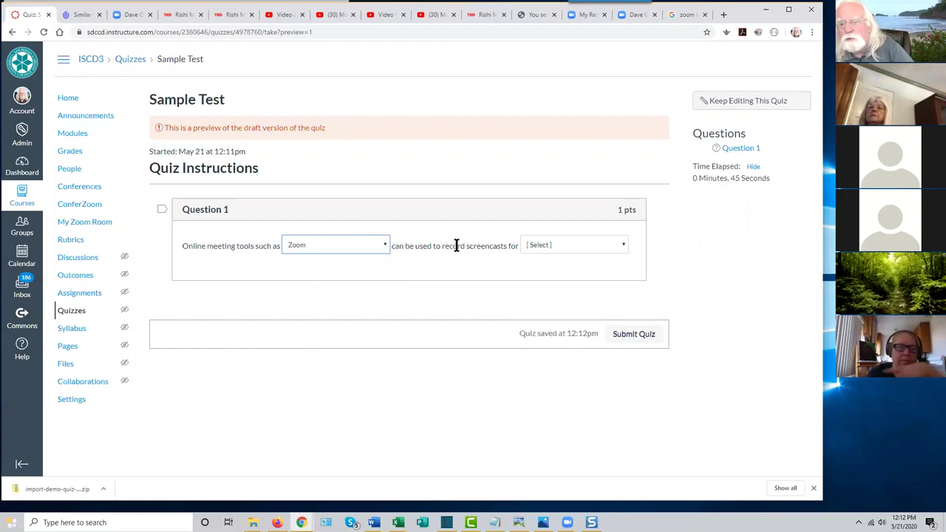
pyautogui.click(623, 248)
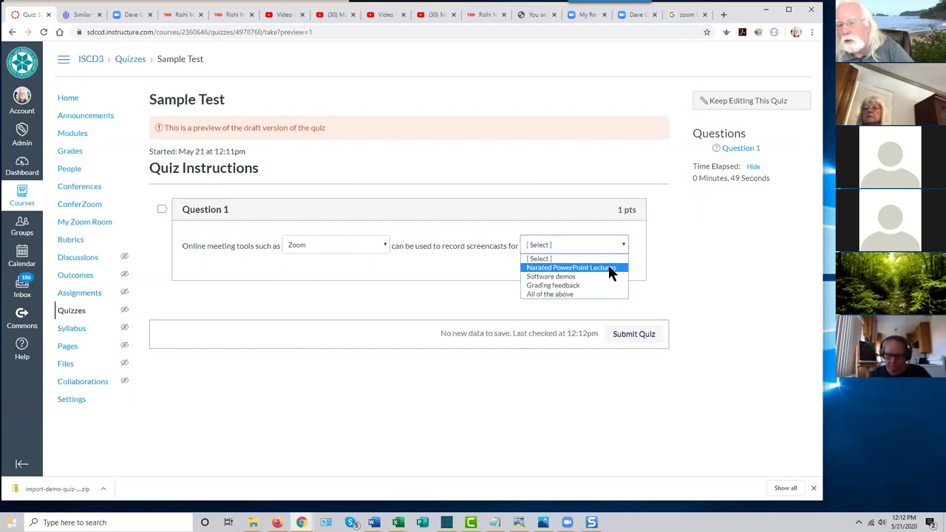
pyautogui.click(578, 294)
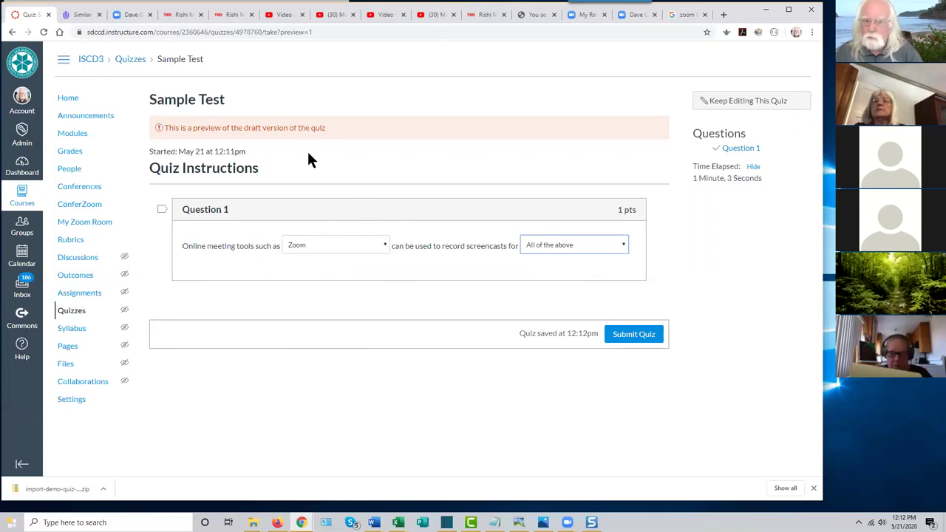
pyautogui.click(630, 339)
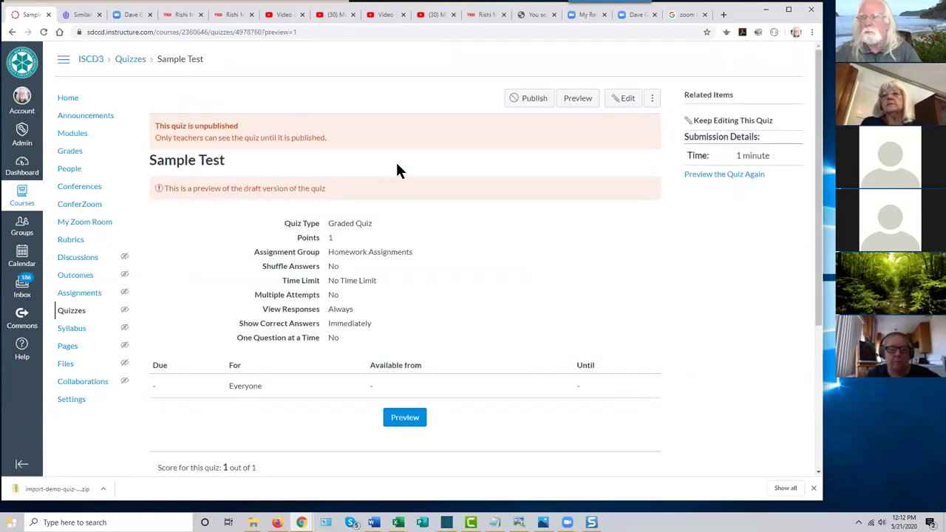
# Open Question 4 of the Sample Test for editing and examine its text and the possible answers for ans1.
pyautogui.click(621, 103)
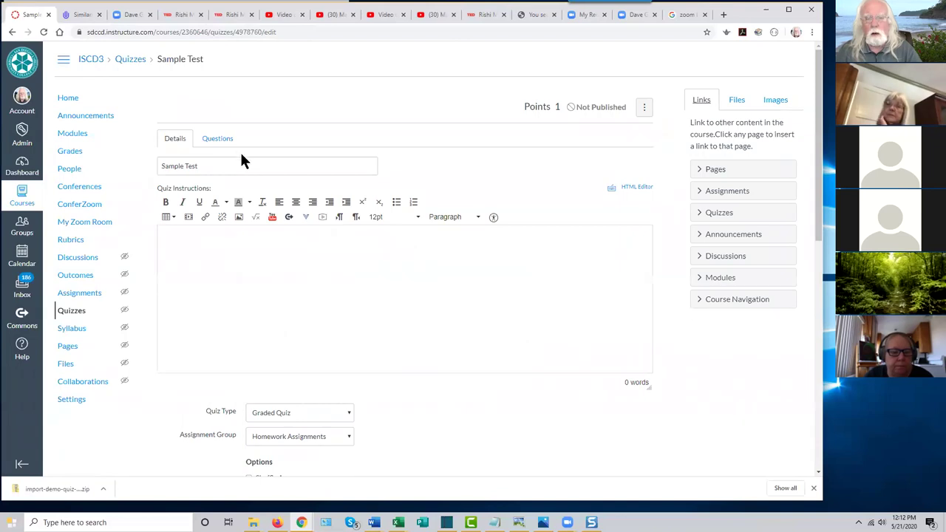
pyautogui.click(220, 140)
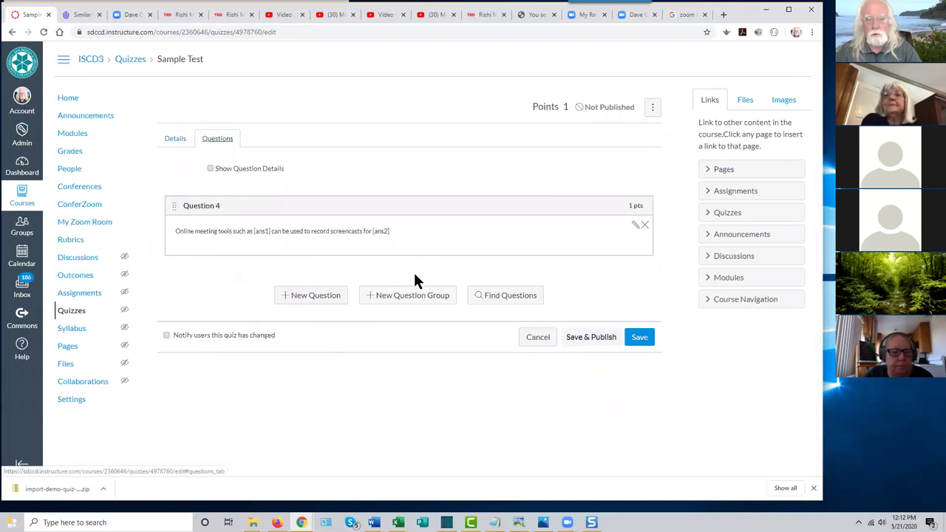
pyautogui.click(633, 224)
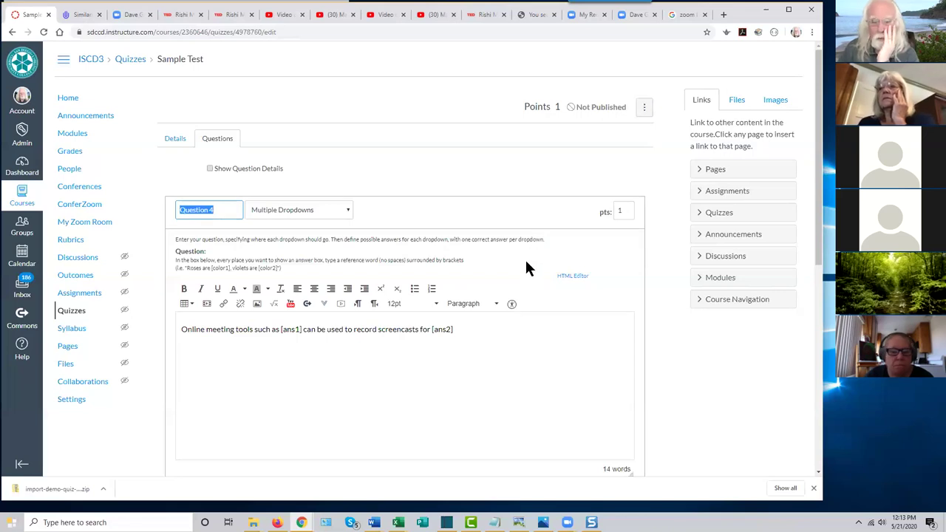
pyautogui.scroll(-1, 526, 267)
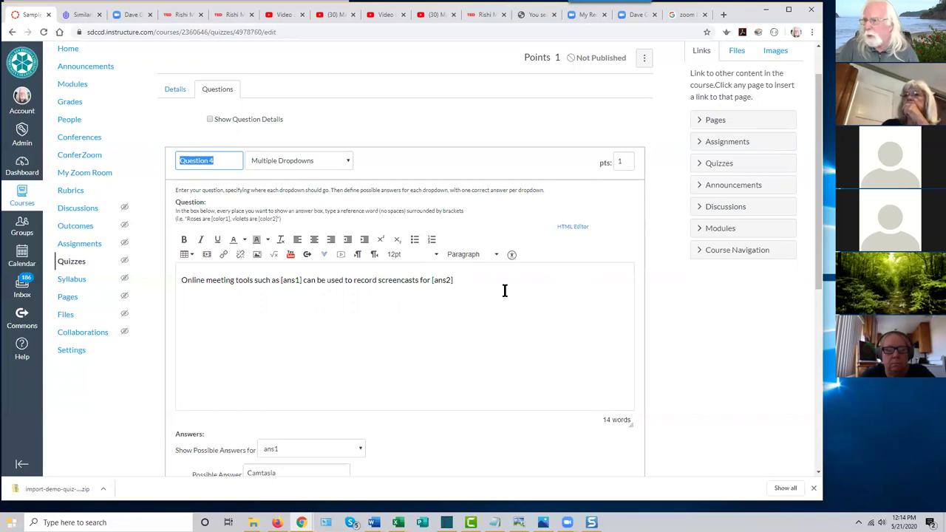
pyautogui.scroll(-1, 506, 302)
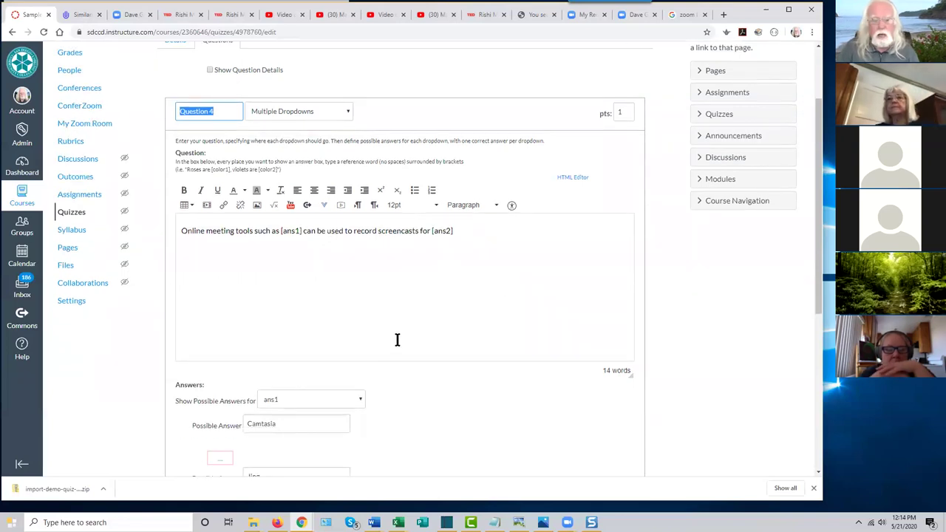
pyautogui.scroll(-1, 397, 338)
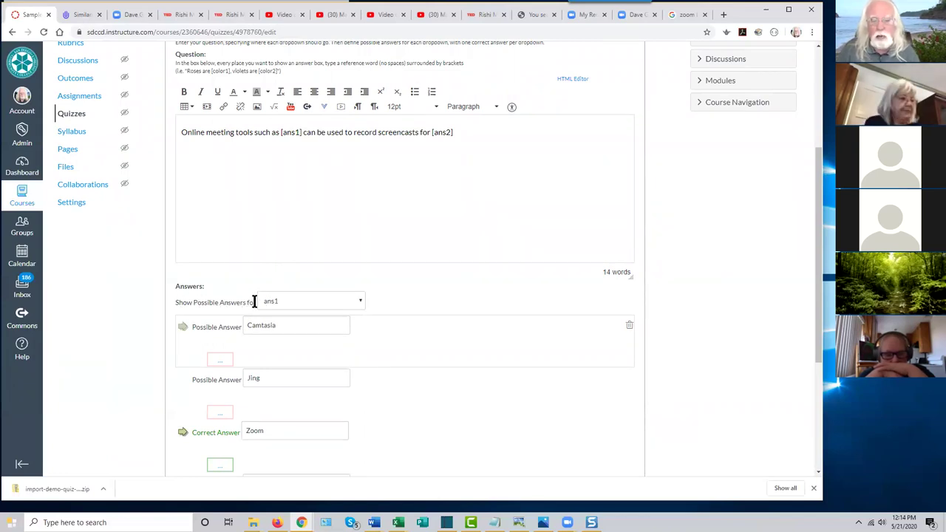
pyautogui.click(361, 301)
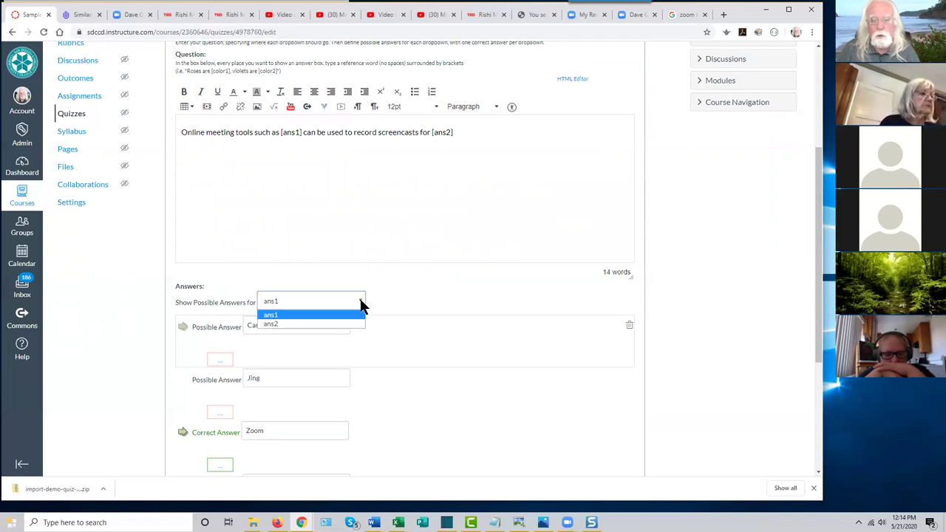
pyautogui.click(313, 314)
pyautogui.scroll(-2, 446, 318)
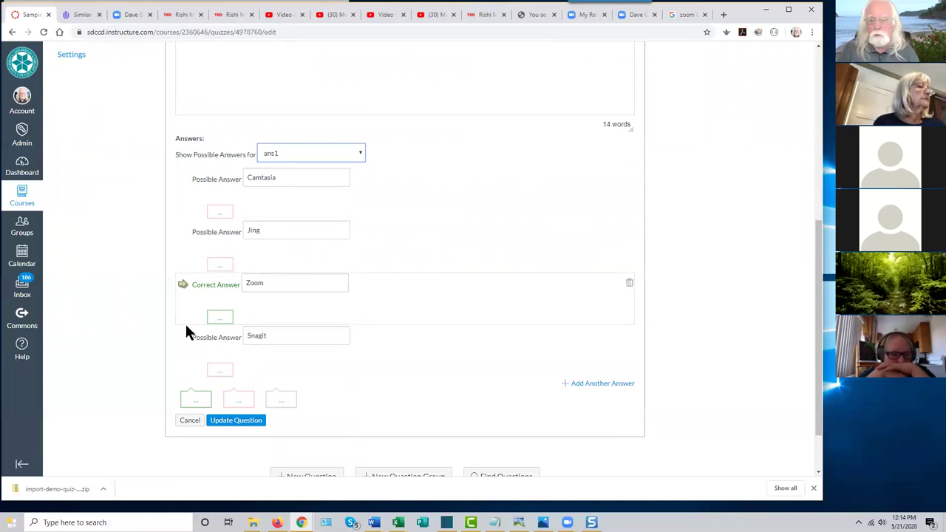
pyautogui.click(301, 178)
pyautogui.click(278, 204)
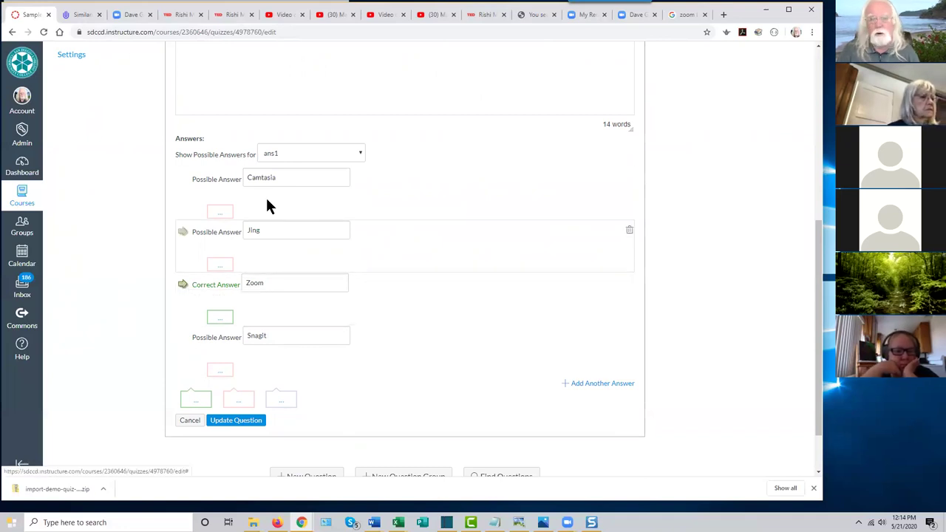
# Show Question 4's possible answers for ans2 and update the question.
pyautogui.click(360, 156)
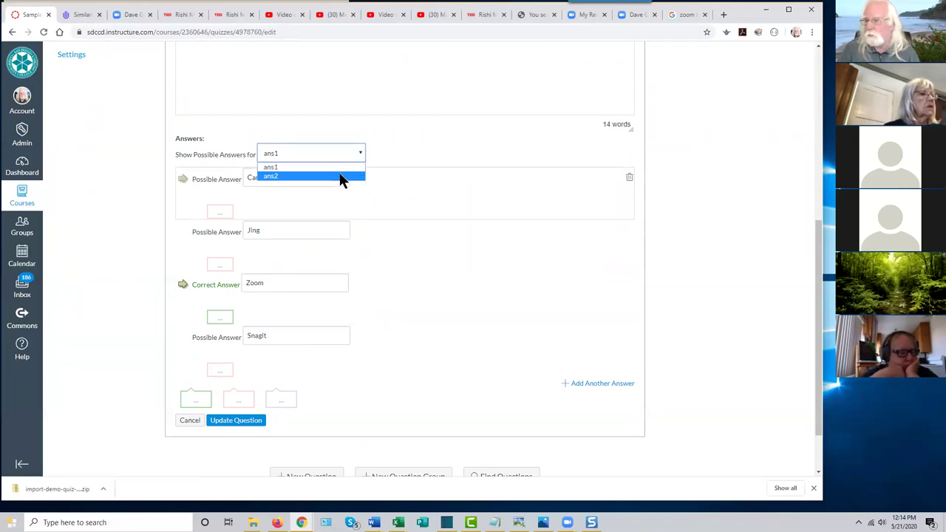
pyautogui.click(342, 178)
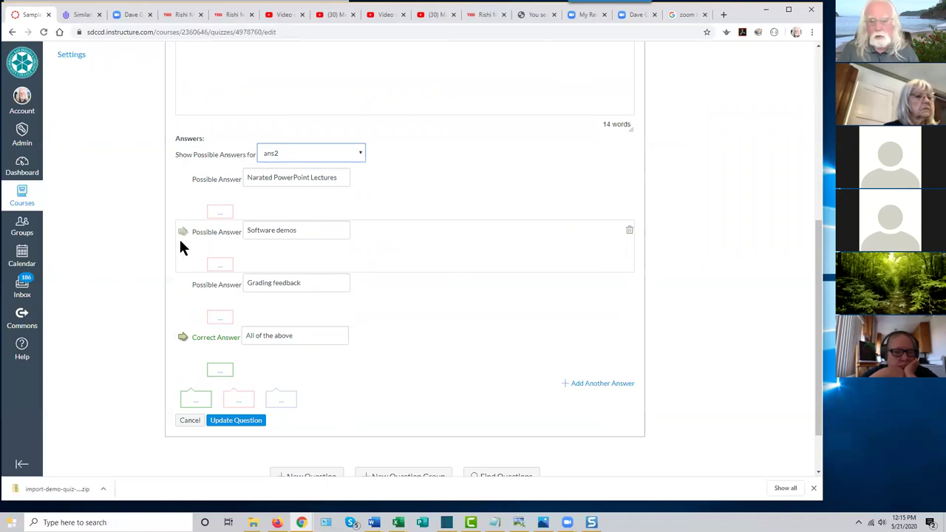
pyautogui.click(236, 421)
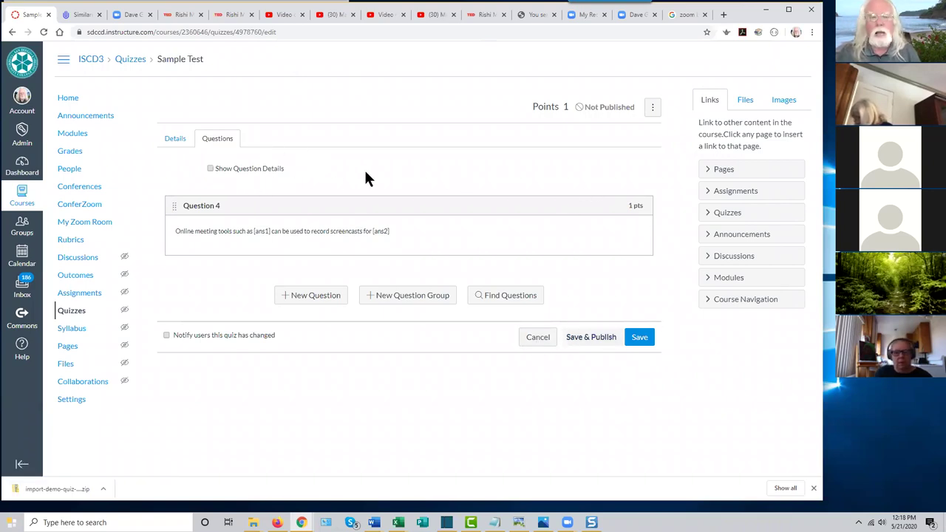
# Start a new question in the Sample Test, set its type to Multiple Answers, and examine its answer fields.
pyautogui.click(319, 296)
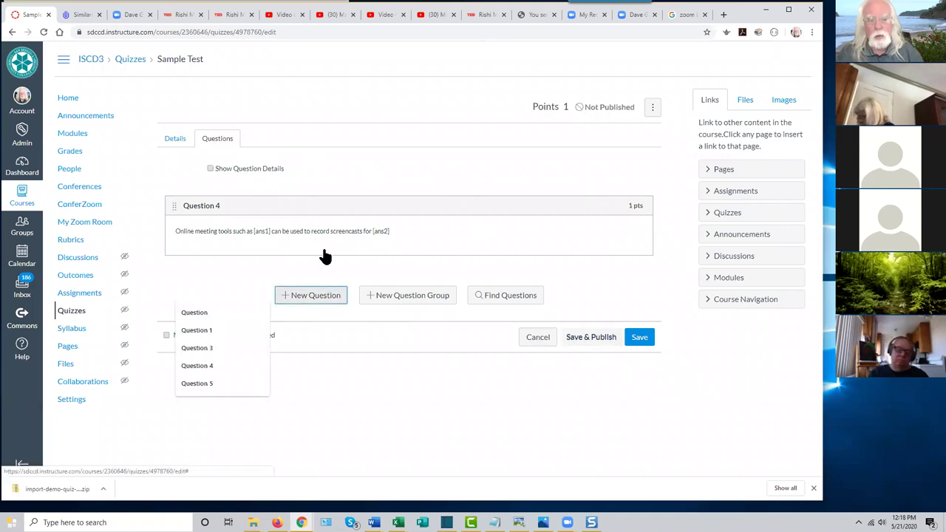
pyautogui.click(348, 290)
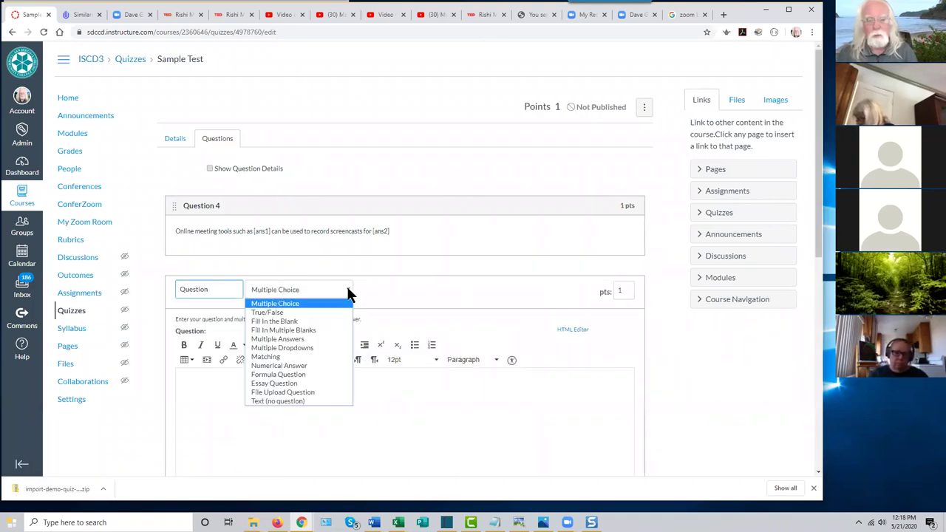
pyautogui.click(307, 338)
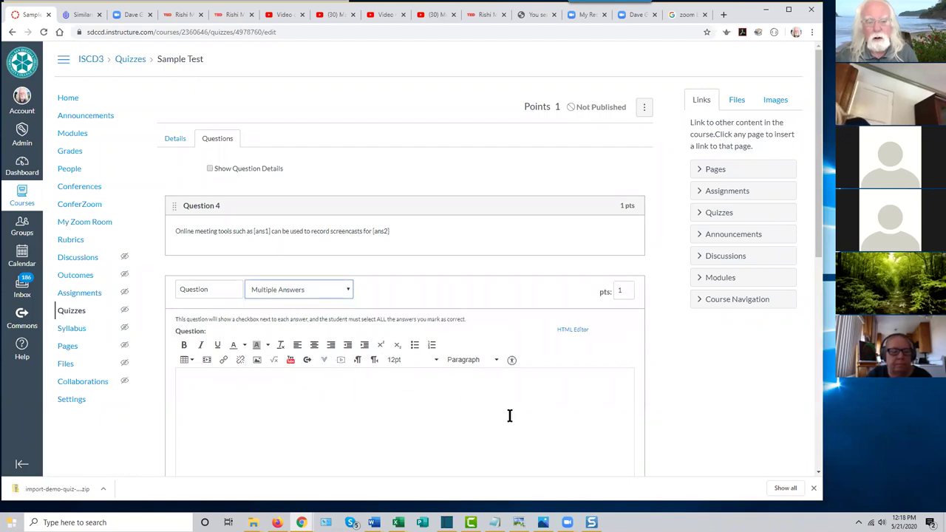
pyautogui.scroll(-4, 513, 408)
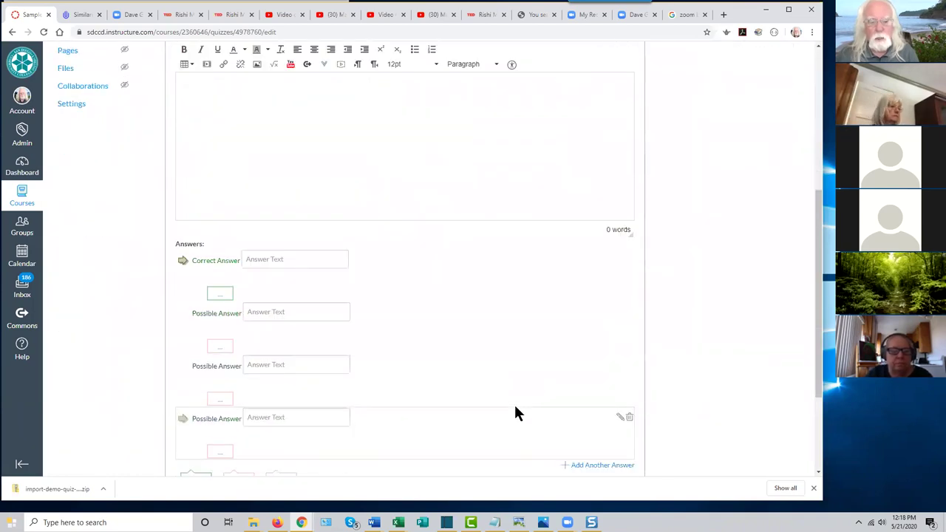
pyautogui.scroll(-2, 515, 405)
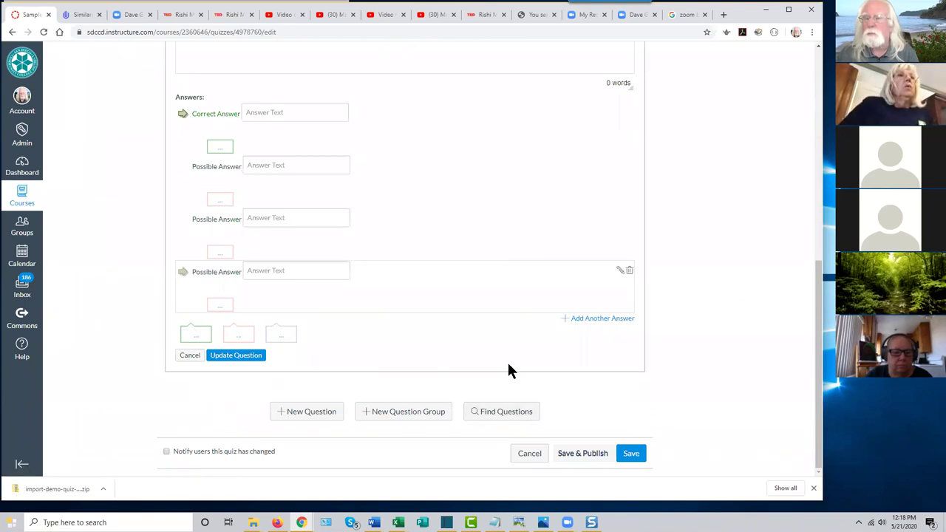
pyautogui.scroll(2, 508, 370)
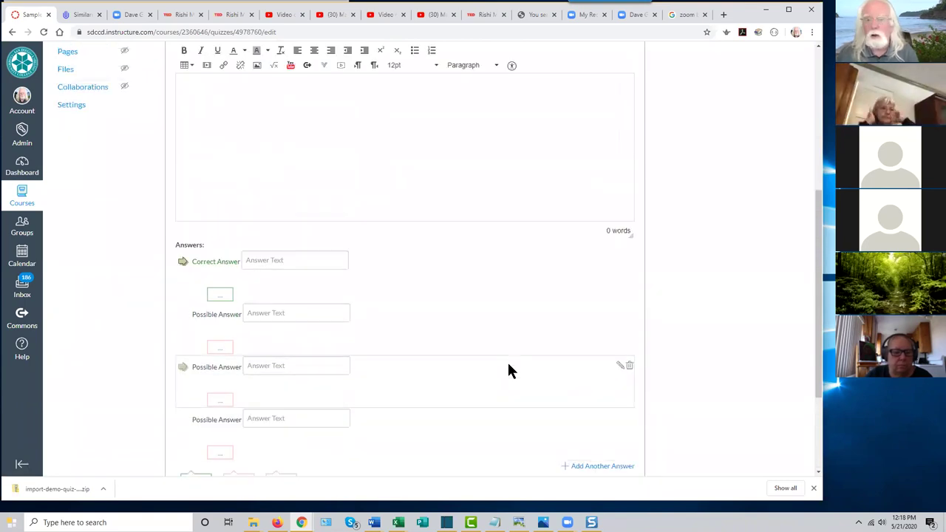
pyautogui.scroll(-2, 509, 370)
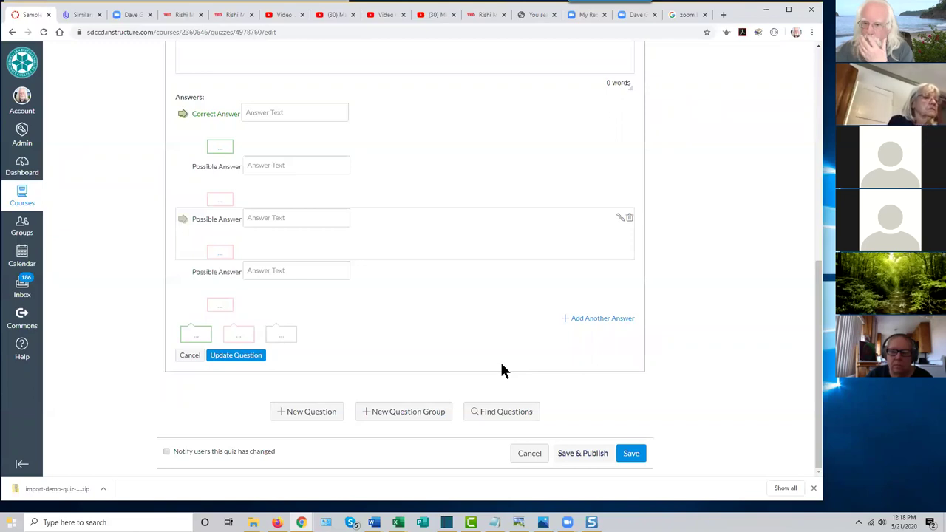
pyautogui.scroll(5, 496, 369)
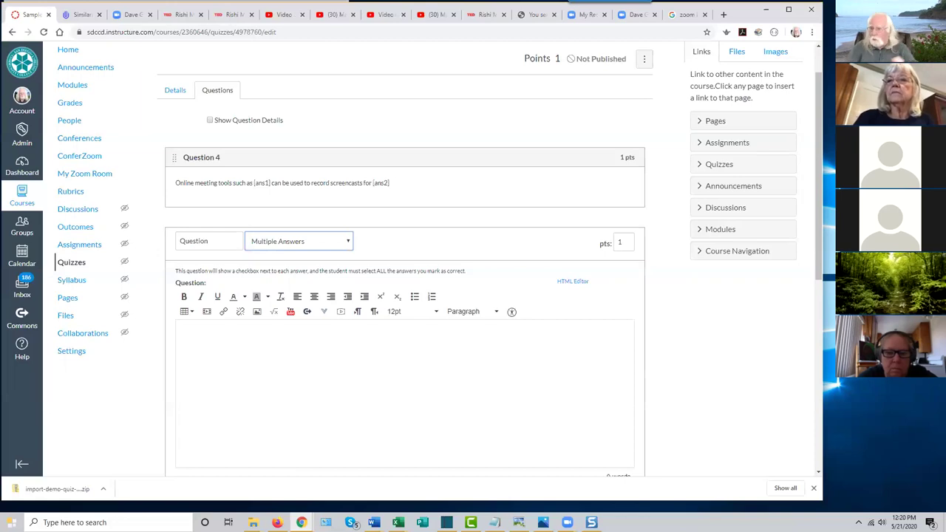
# Open the ISCD3 course's content import, set the content type to QTI .zip file, and view the source file chooser without choosing a file.
pyautogui.click(78, 358)
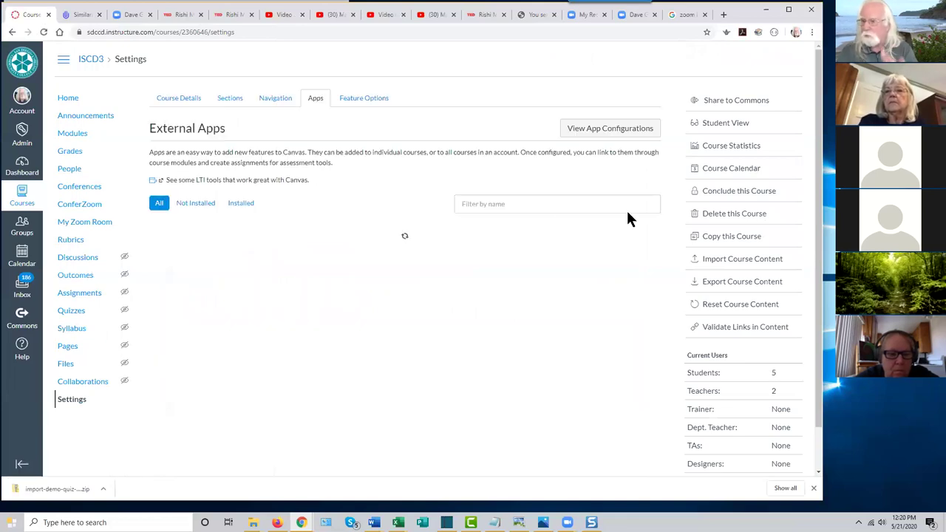
pyautogui.click(736, 267)
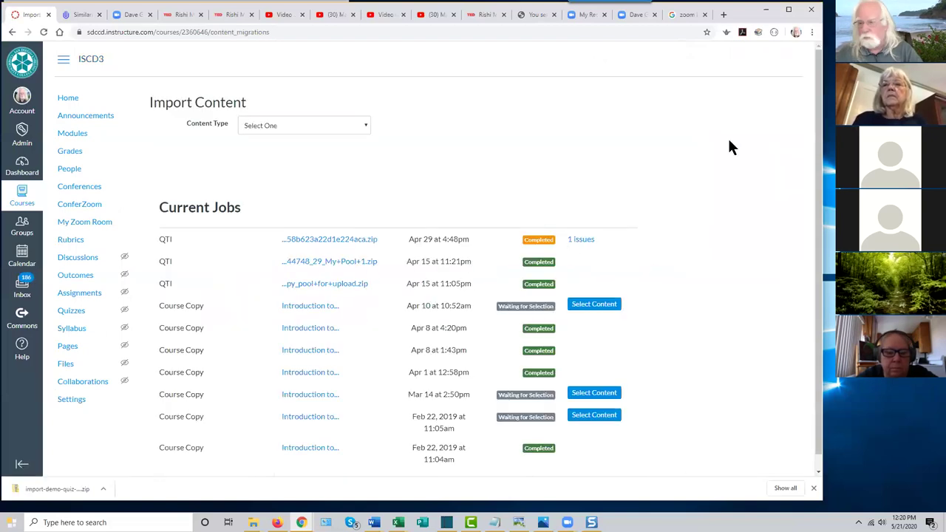
pyautogui.click(364, 124)
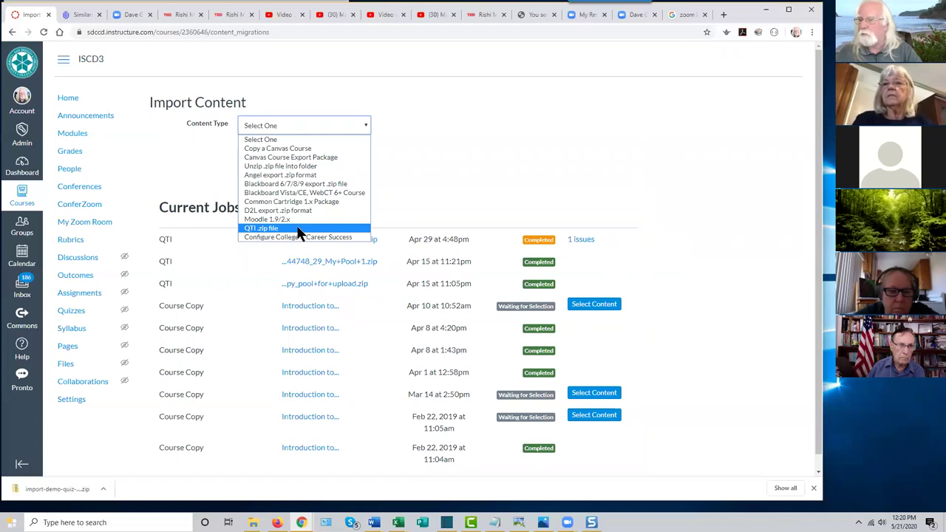
pyautogui.click(299, 229)
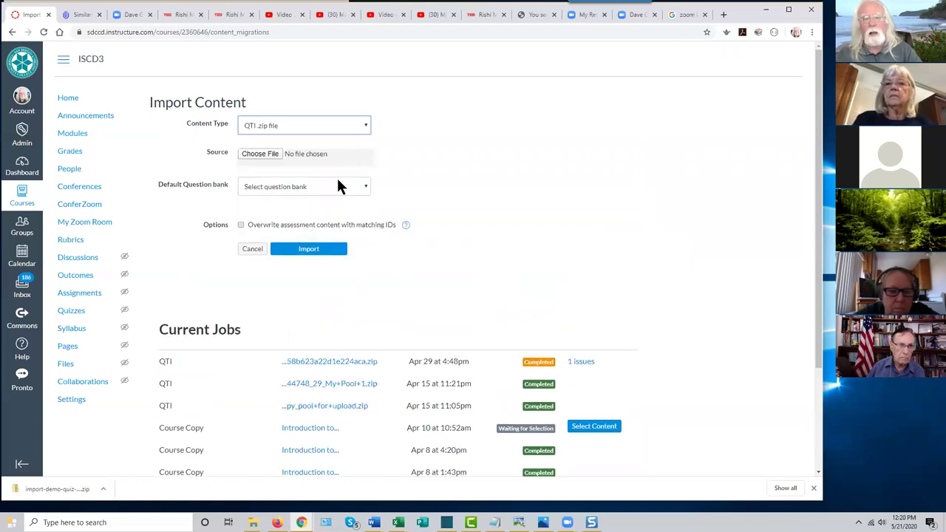
pyautogui.click(266, 153)
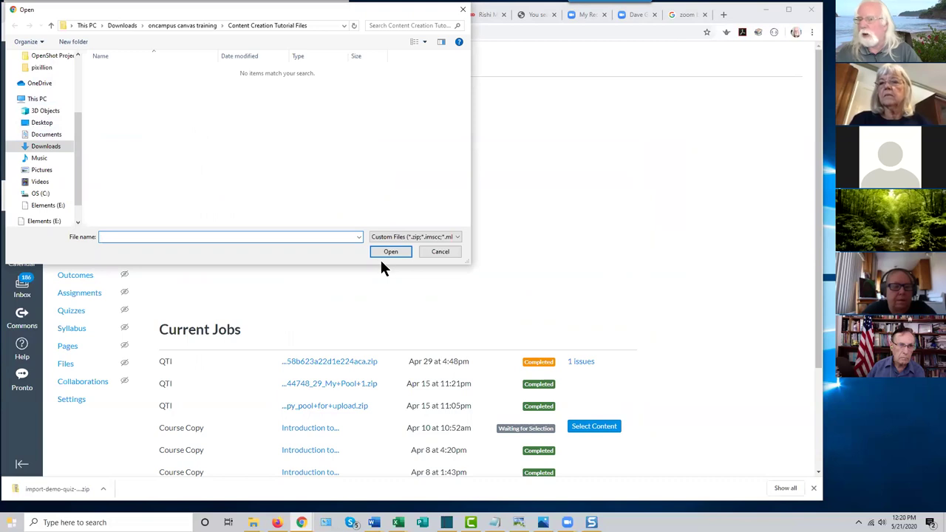
pyautogui.click(440, 251)
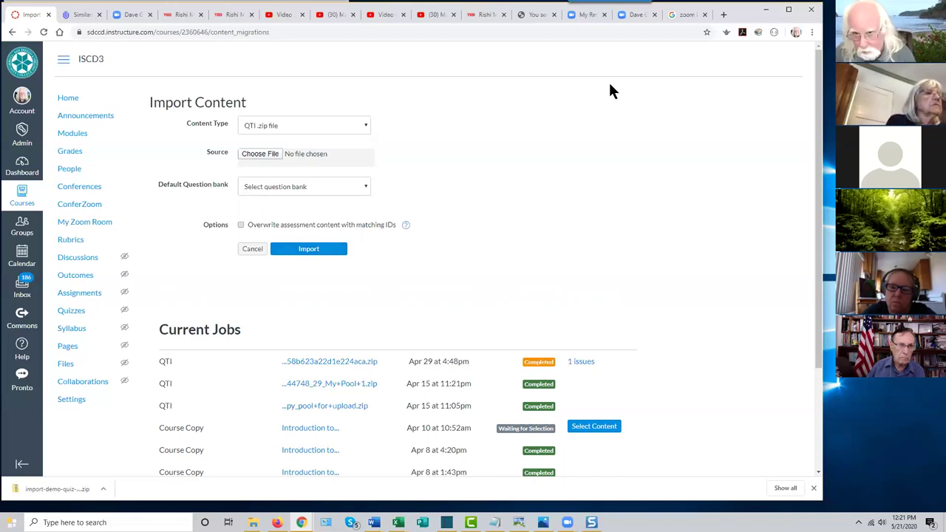
# Switch to the OnDemand @ SDCCD site and search it for "canvas test".
pyautogui.click(531, 15)
pyautogui.scroll(-2, 663, 213)
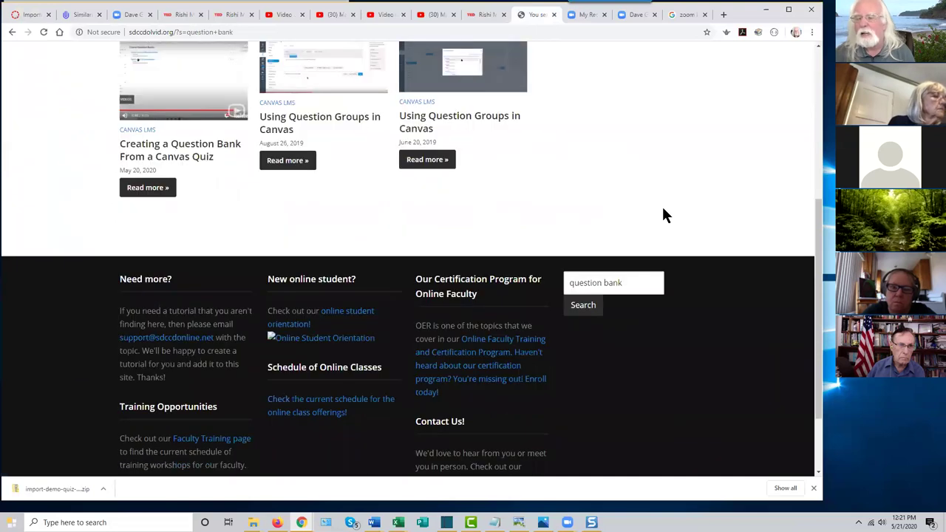
pyautogui.scroll(3, 662, 167)
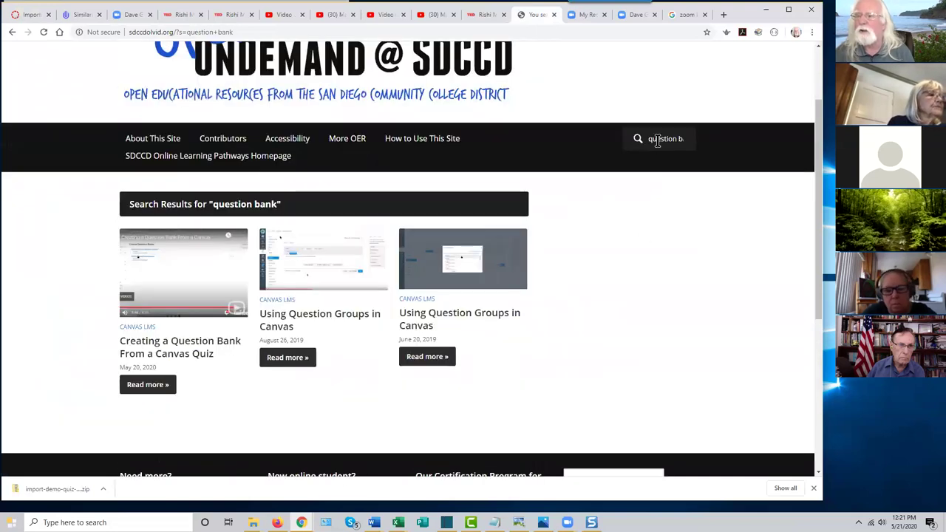
pyautogui.click(657, 141)
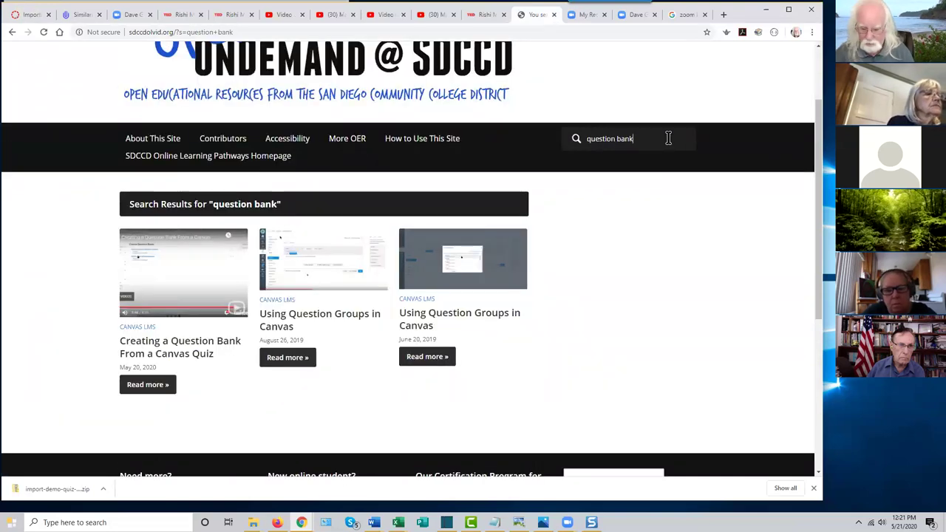
pyautogui.press('BackSpace')
pyautogui.press('BackSpace')
pyautogui.press('BackSpace')
pyautogui.press('BackSpace')
pyautogui.press('BackSpace')
pyautogui.press('BackSpace')
pyautogui.press('BackSpace')
pyautogui.press('BackSpace')
pyautogui.press('BackSpace')
pyautogui.press('BackSpace')
pyautogui.press('BackSpace')
pyautogui.press('BackSpace')
pyautogui.press('BackSpace')
pyautogui.write('canvas test')
pyautogui.press('Return')
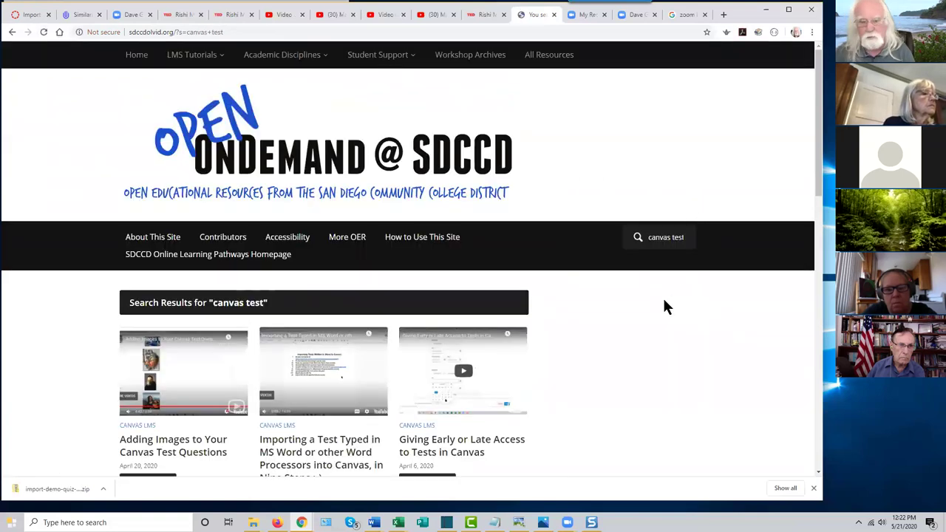
# Open the article "Importing a Test Typed in MS Word or other Word Processors into Canvas" and examine its list of nine steps.
pyautogui.scroll(-2, 641, 311)
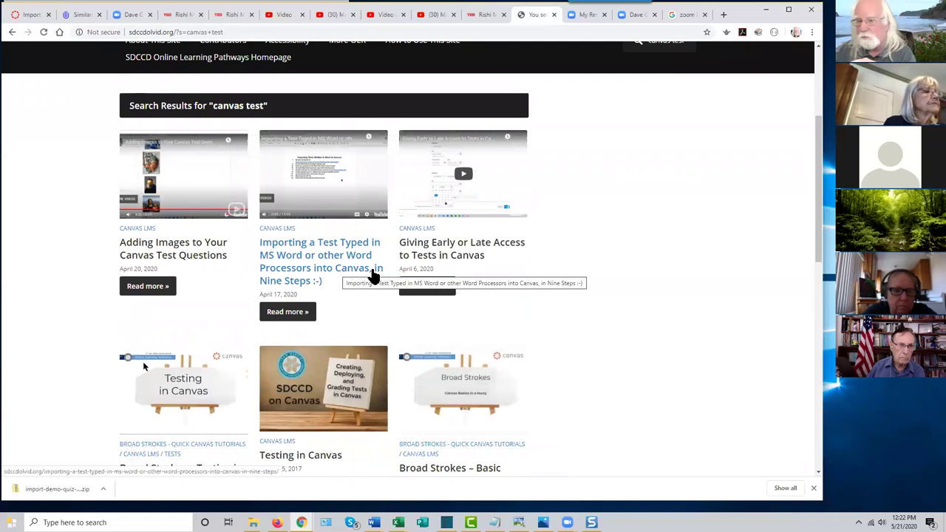
pyautogui.click(337, 263)
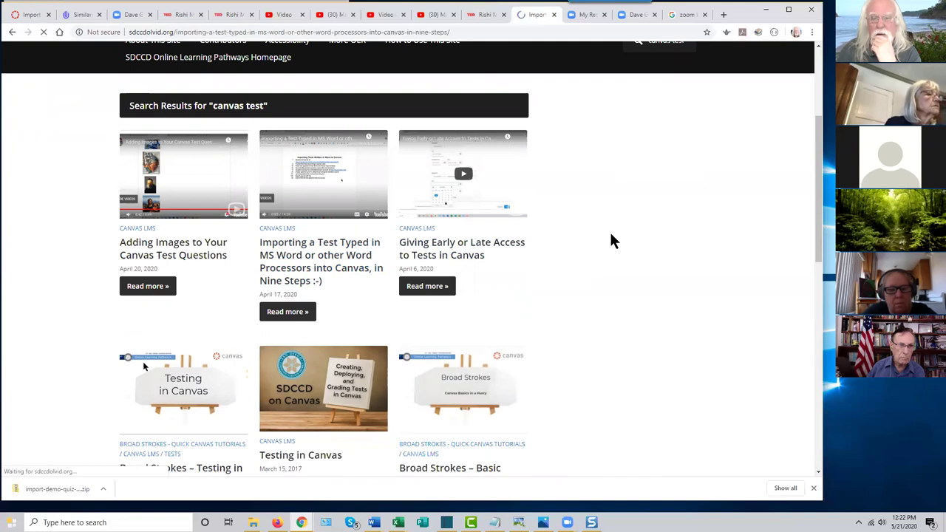
pyautogui.scroll(-2, 609, 230)
pyautogui.scroll(-2, 608, 229)
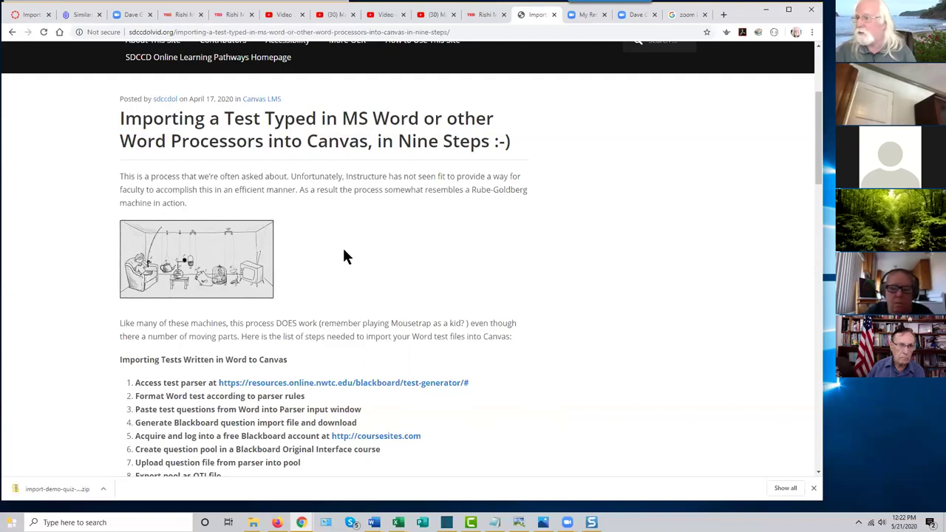
pyautogui.scroll(-2, 537, 313)
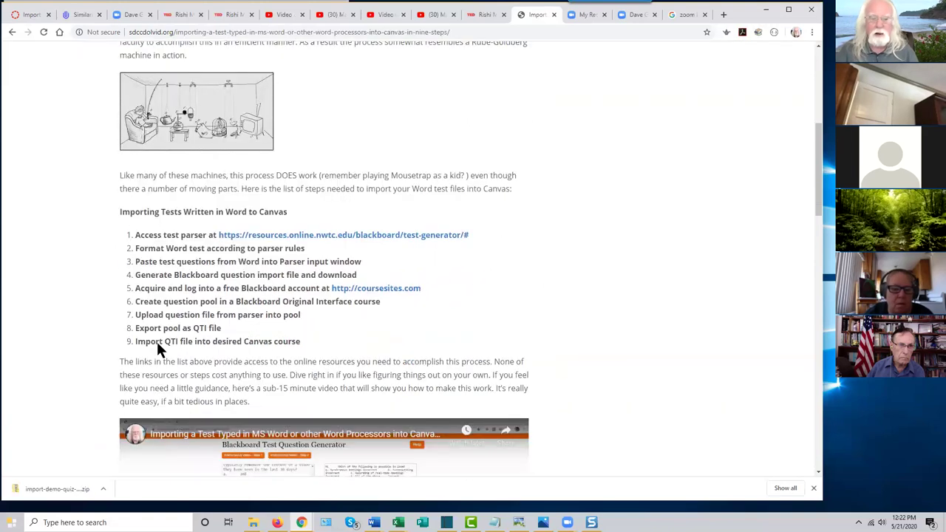
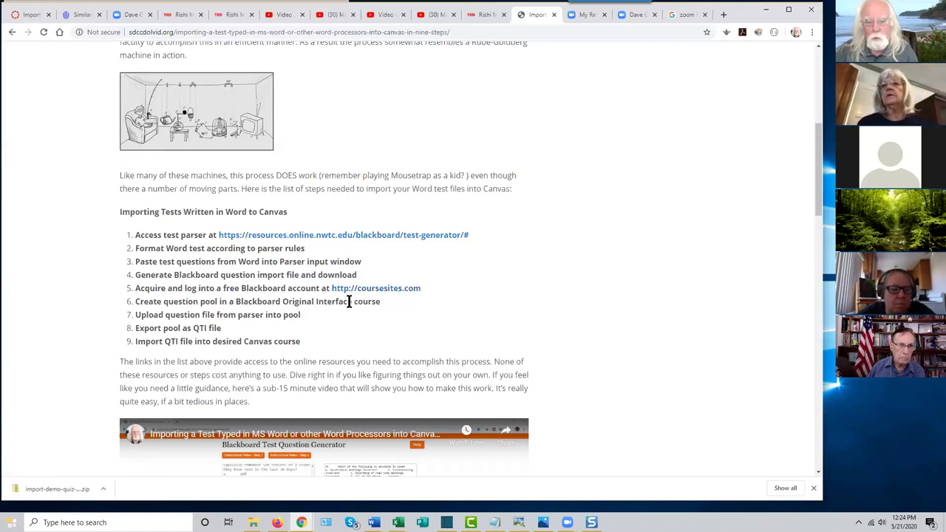
# Examine the article's embedded tutorial video, the resource links in its step list, and the related posts.
pyautogui.scroll(-1, 338, 302)
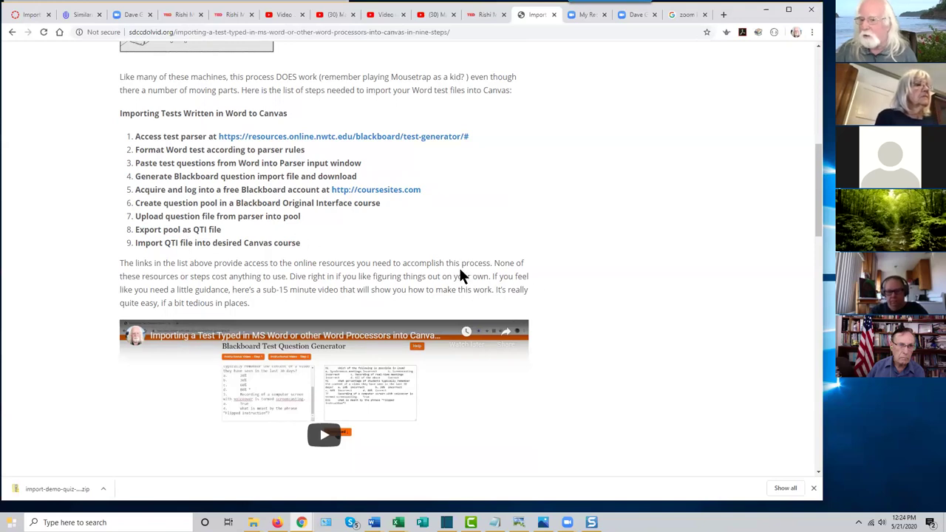
pyautogui.scroll(-3, 641, 303)
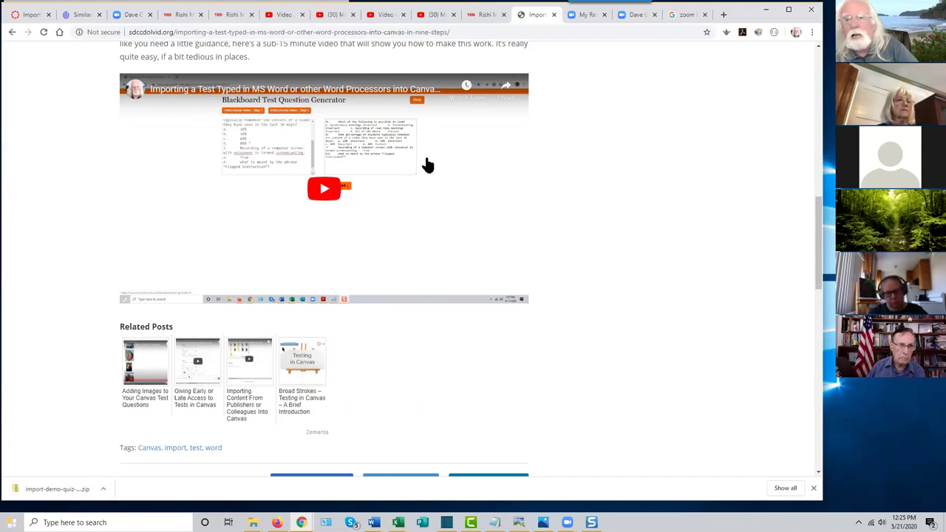
pyautogui.scroll(4, 543, 189)
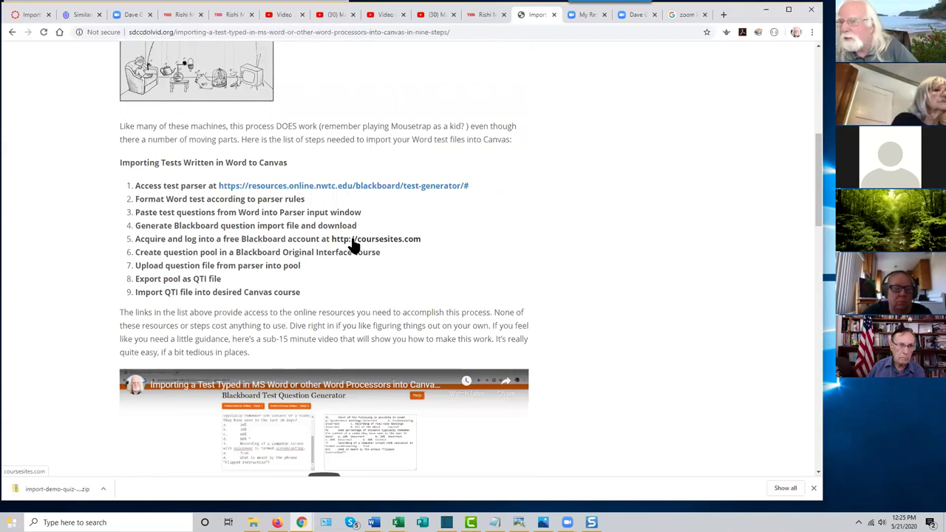
pyautogui.scroll(-1, 626, 279)
pyautogui.scroll(-4, 625, 278)
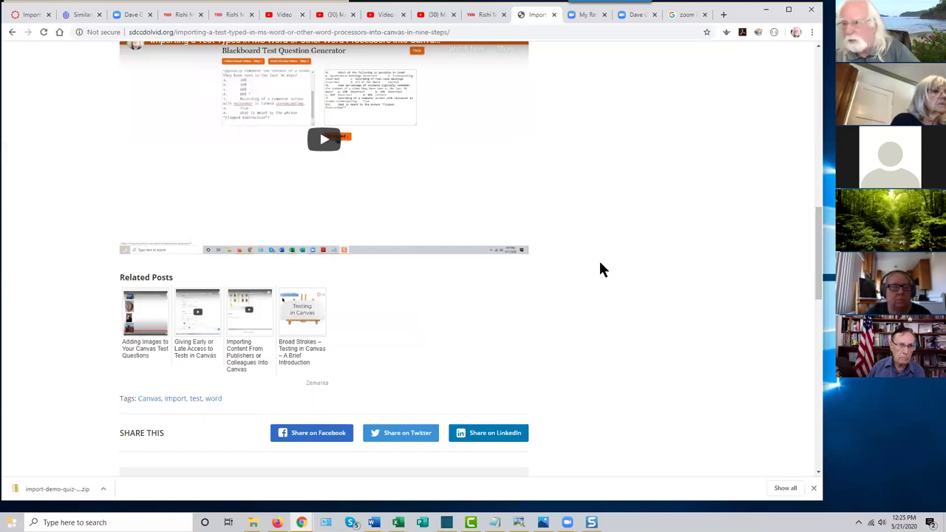
pyautogui.scroll(5, 600, 266)
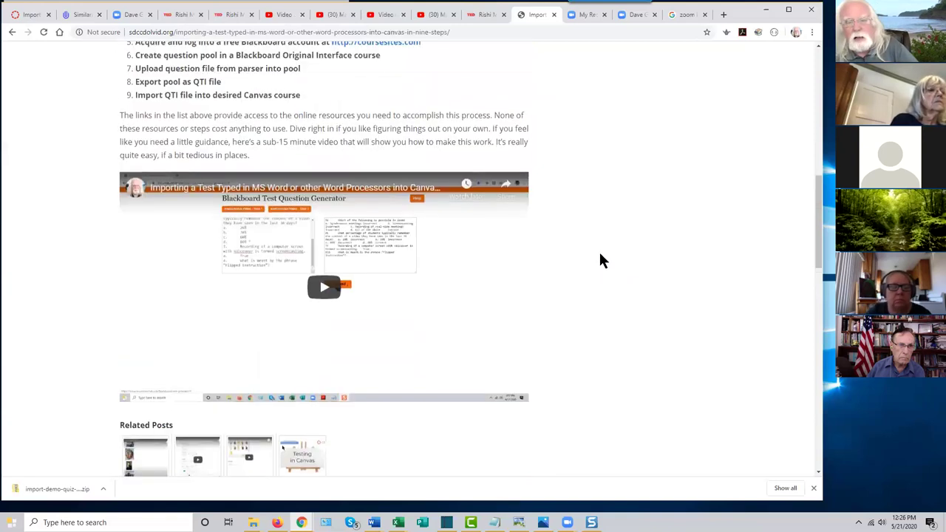
pyautogui.scroll(4, 600, 256)
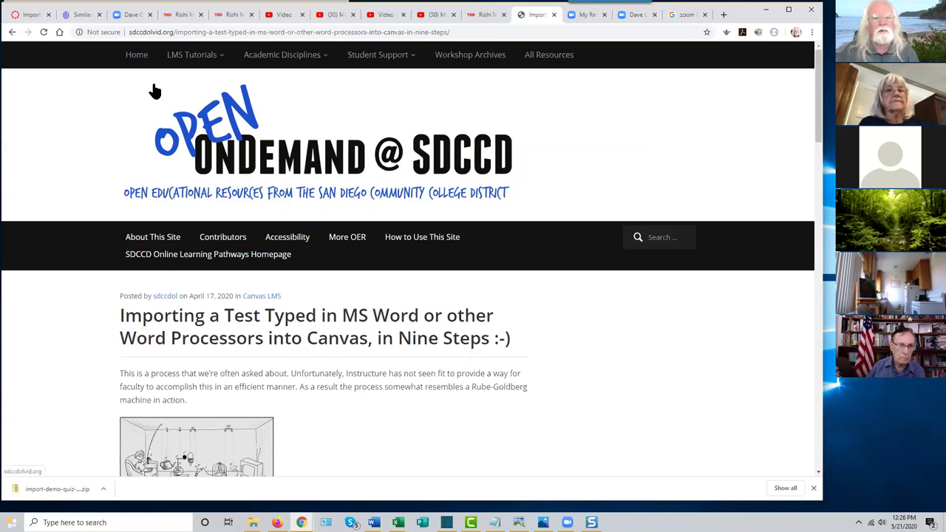
# Return to Canvas, open Commons, and filter its resources to show only quizzes.
pyautogui.click(27, 14)
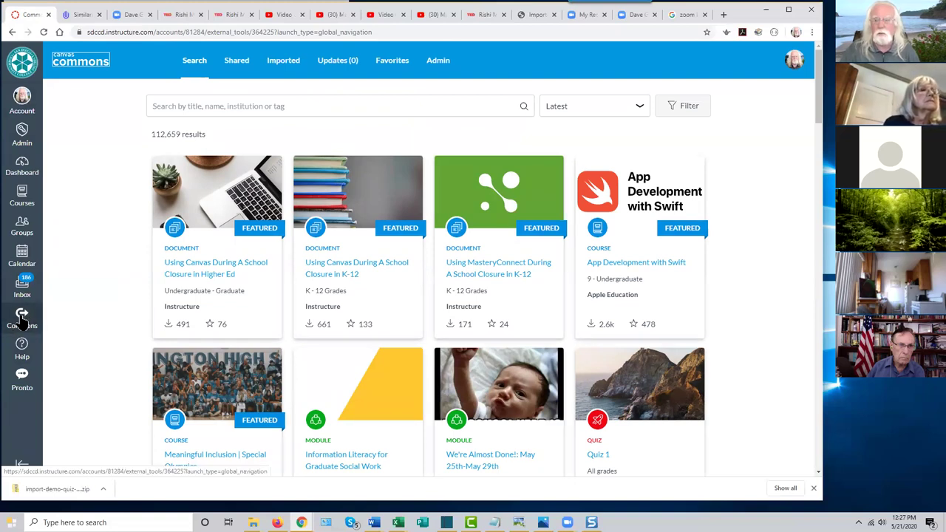
pyautogui.click(685, 109)
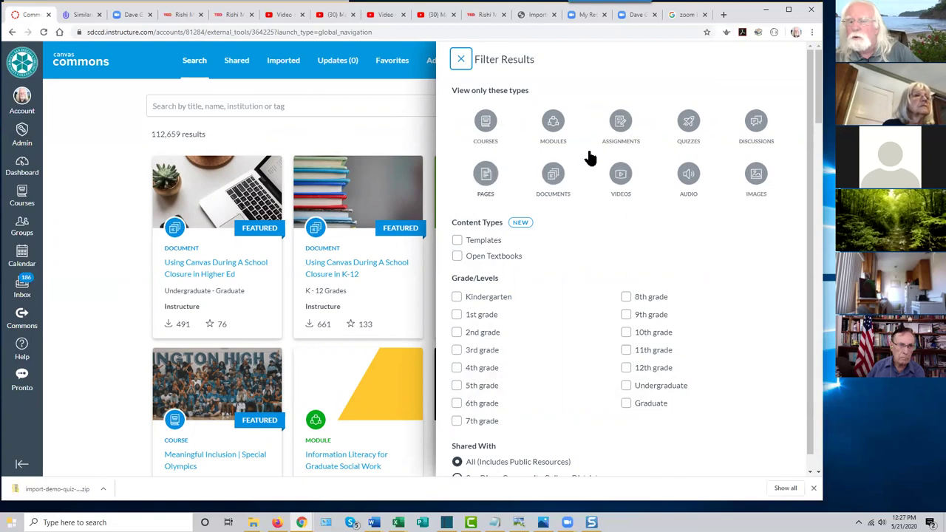
pyautogui.click(690, 124)
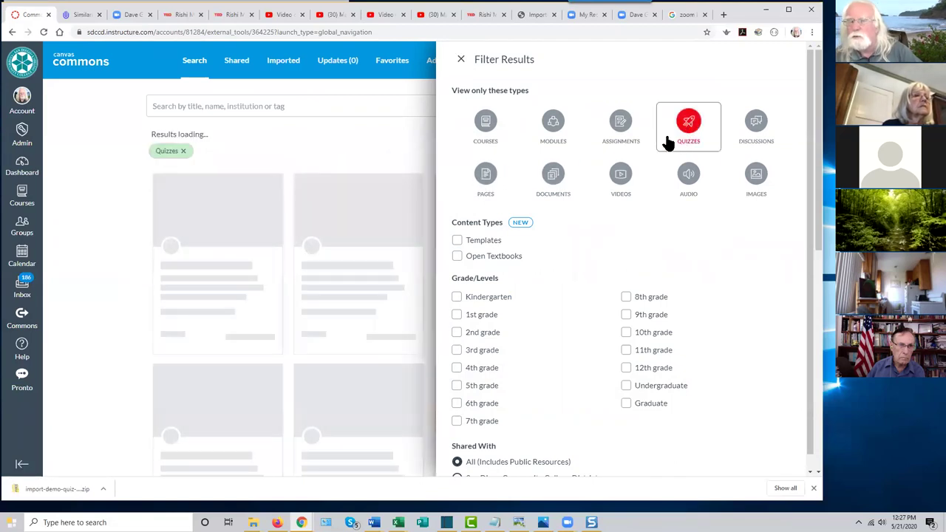
pyautogui.click(461, 59)
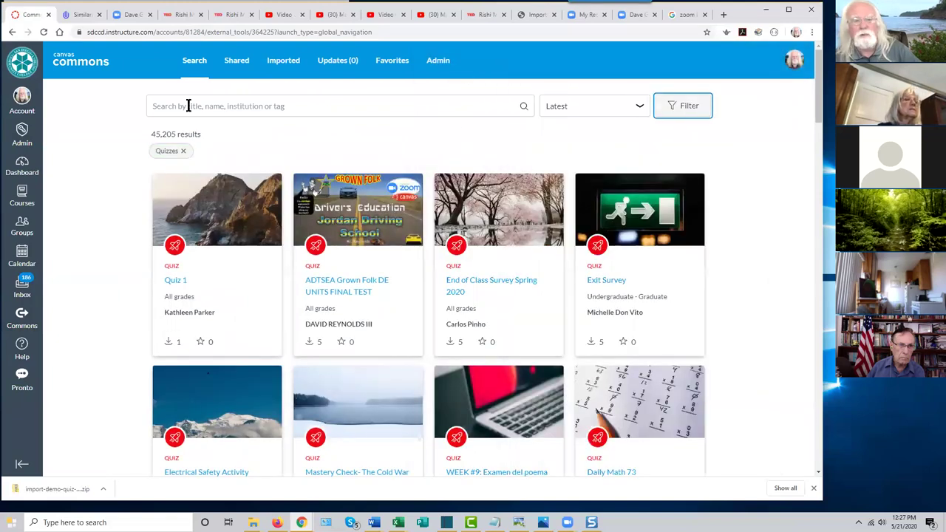
# Search the Commons quizzes for "chemistry" and open the resource "Chemistry quiz 1".
pyautogui.click(190, 106)
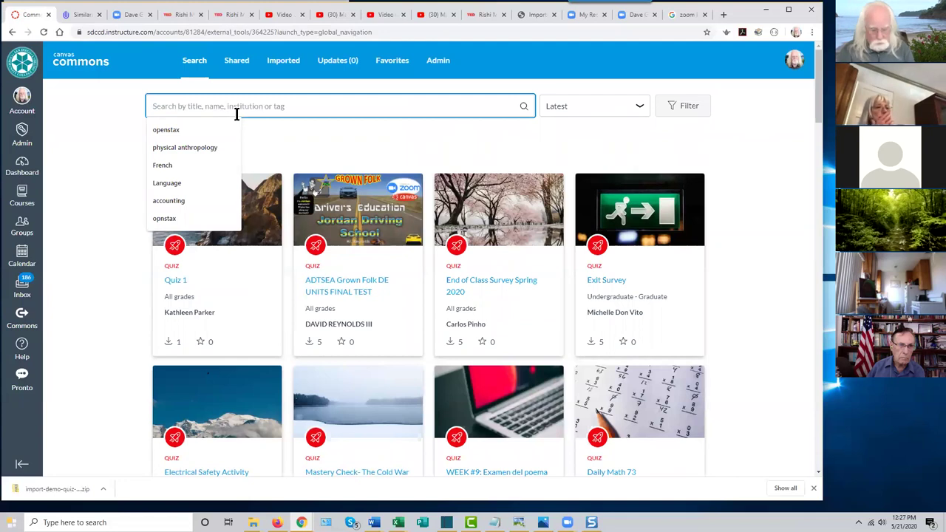
pyautogui.write('chem')
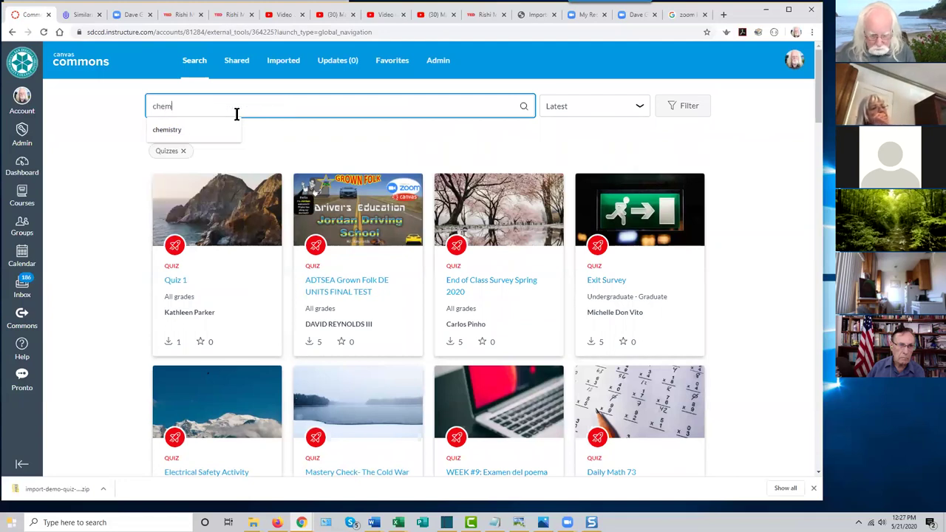
pyautogui.write('istry')
pyautogui.press('Return')
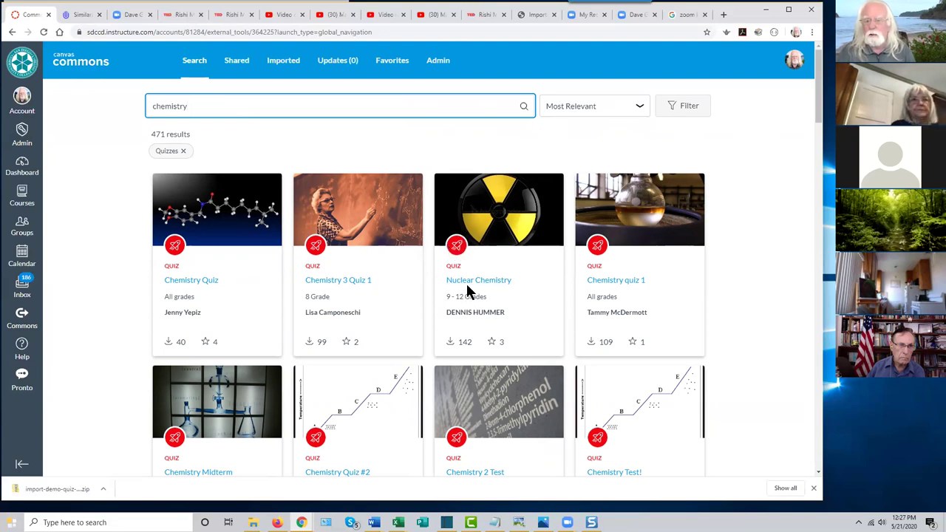
pyautogui.click(618, 281)
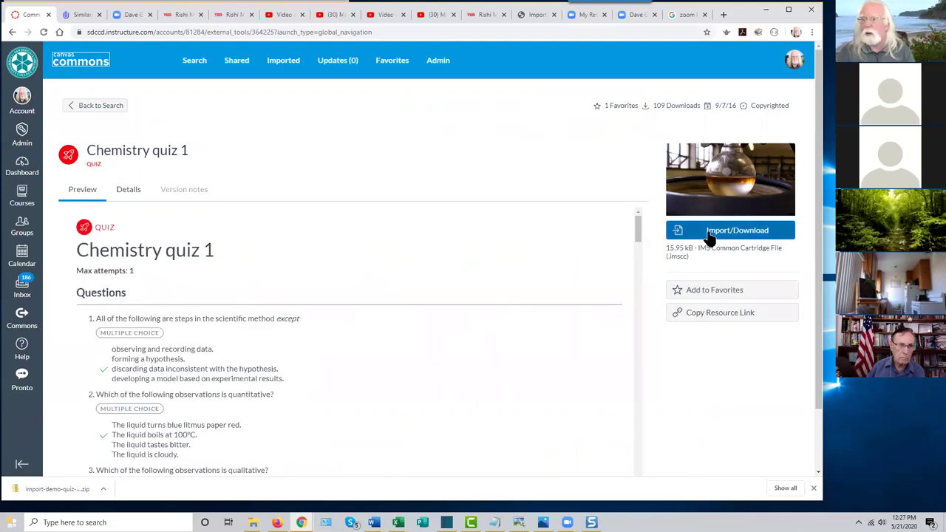
# Import Chemistry quiz 1 into the course "Assessments in Canvas Sandbox", finding it with the course search term "sandbox".
pyautogui.click(709, 235)
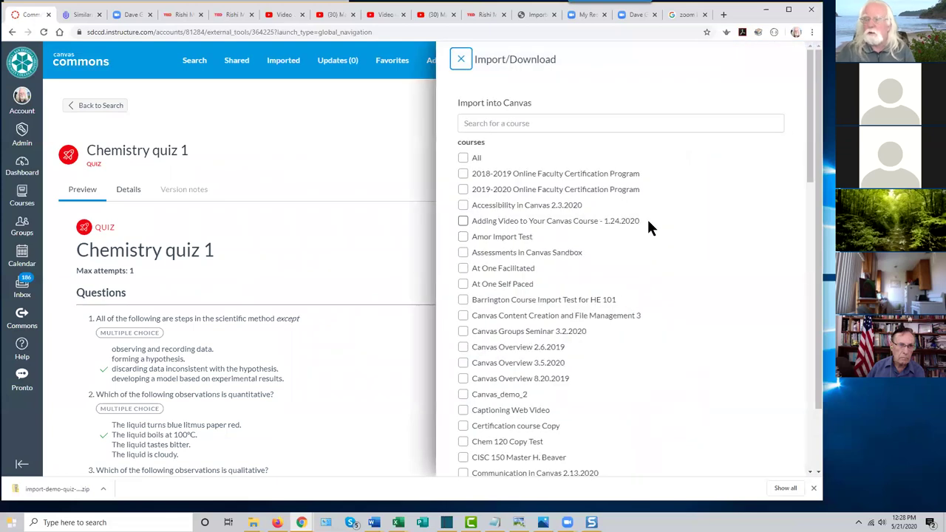
pyautogui.click(513, 123)
pyautogui.write('sandbox')
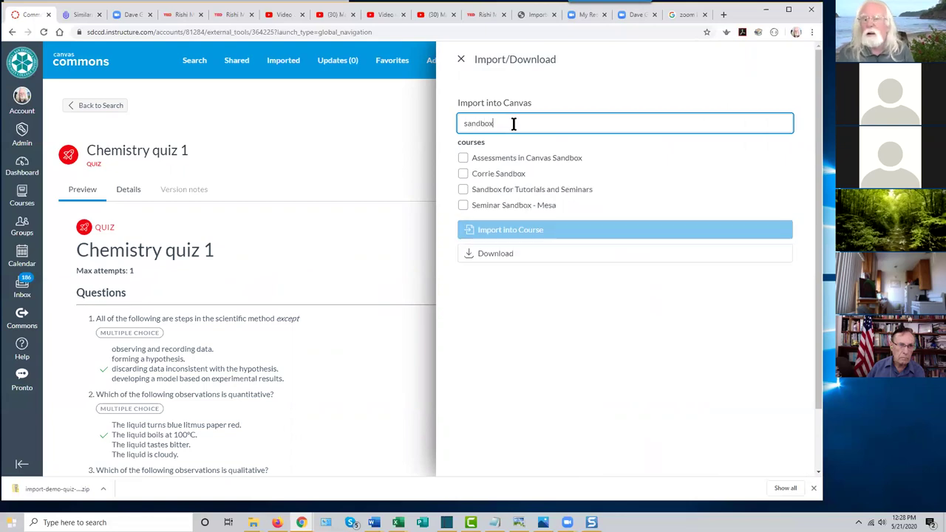
pyautogui.click(462, 156)
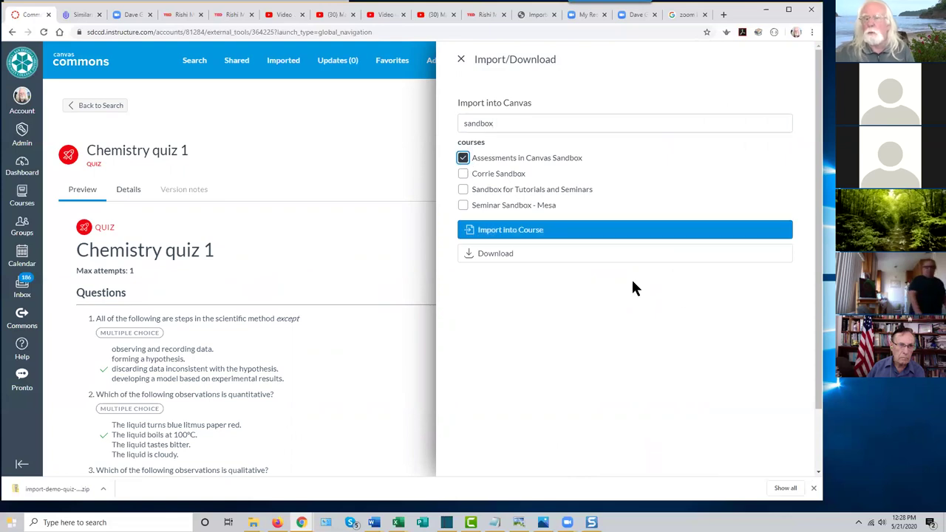
pyautogui.click(550, 231)
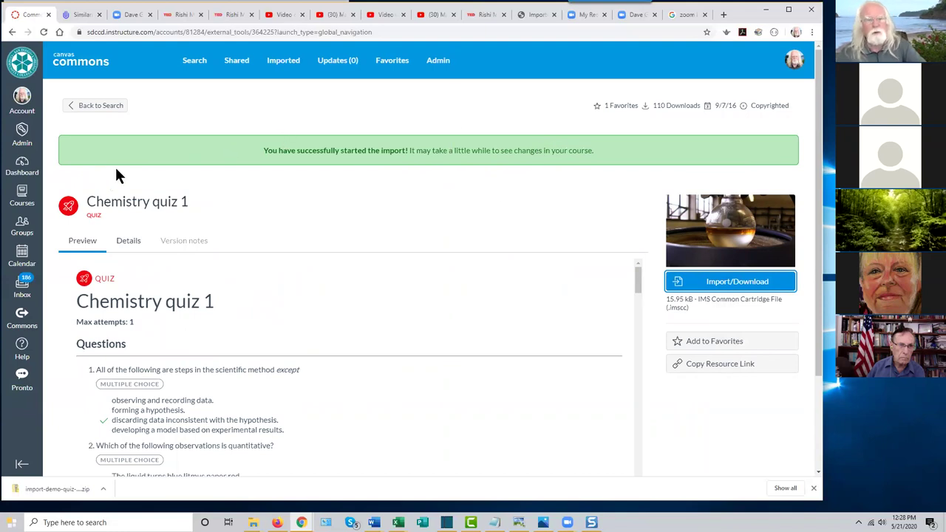
# Open the Assessments in Canvas Sandbox course and view its assignment group weight settings, leaving them without saving.
pyautogui.click(23, 166)
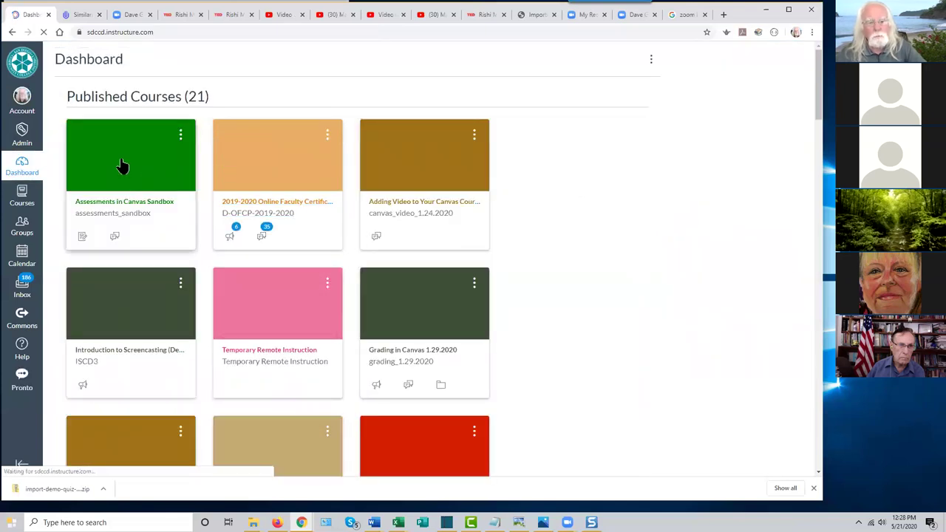
pyautogui.click(122, 165)
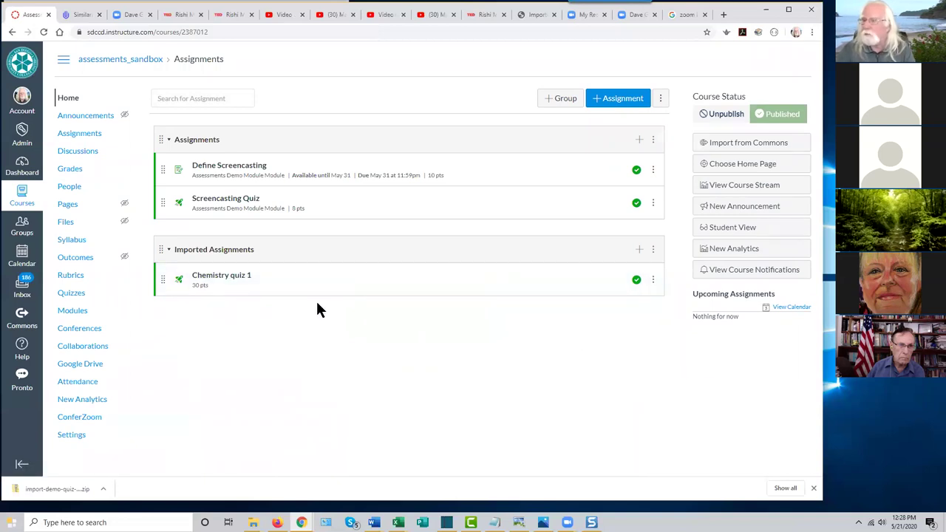
pyautogui.click(661, 98)
pyautogui.click(657, 127)
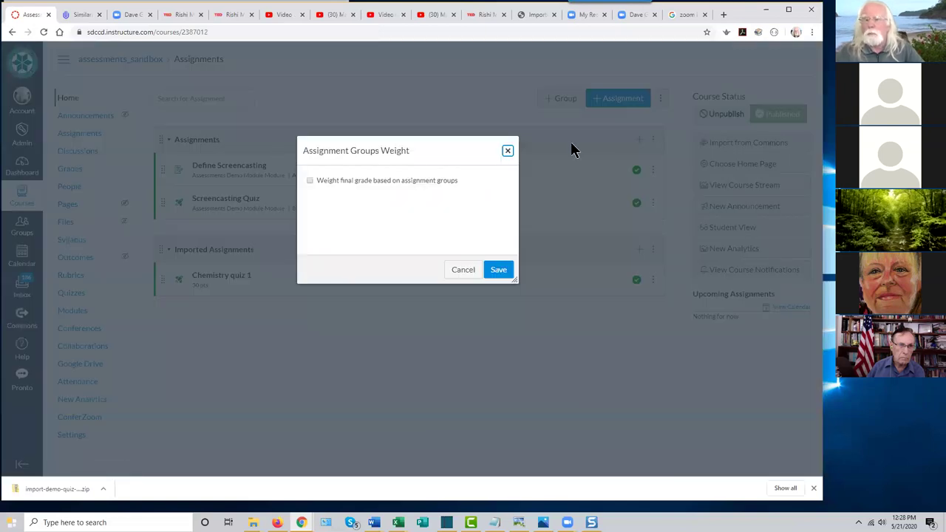
pyautogui.click(508, 151)
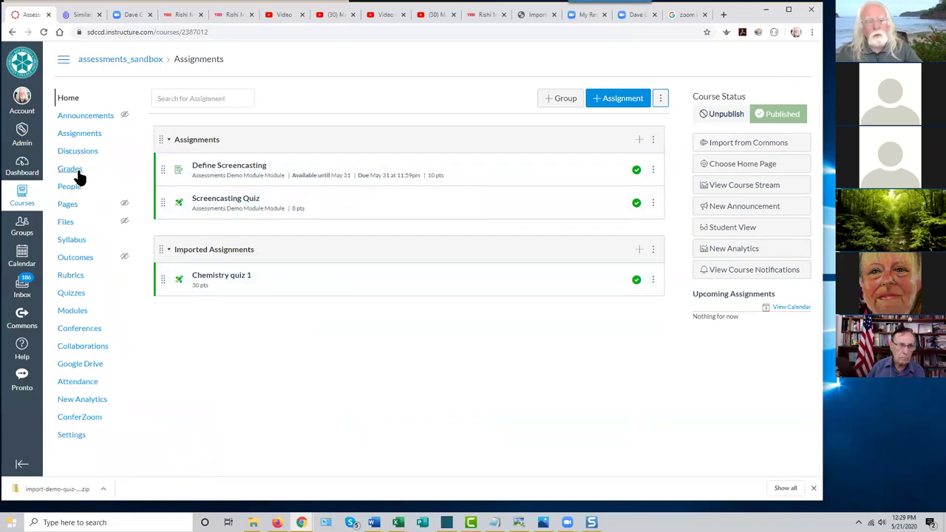
# Check the course's quiz list and its question banks for the imported chemistry content, and return to the quiz list.
pyautogui.click(75, 296)
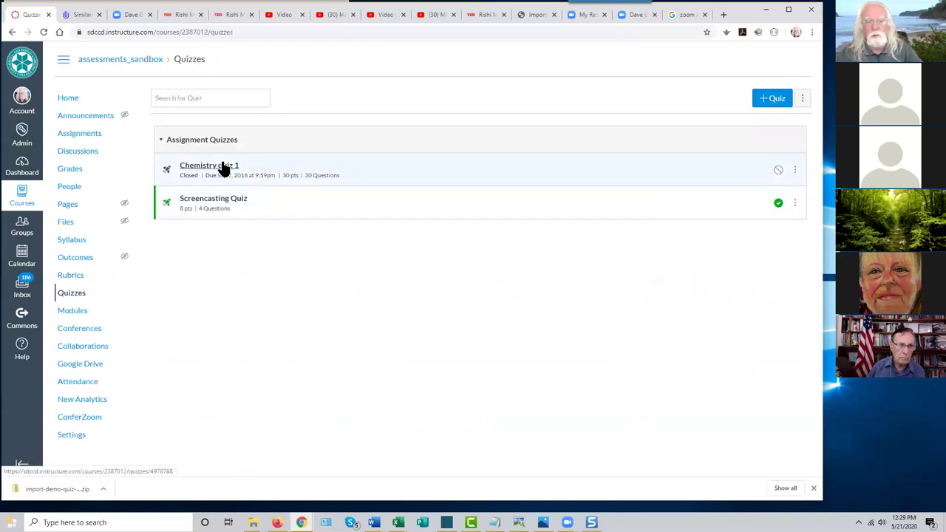
pyautogui.click(802, 99)
pyautogui.click(774, 130)
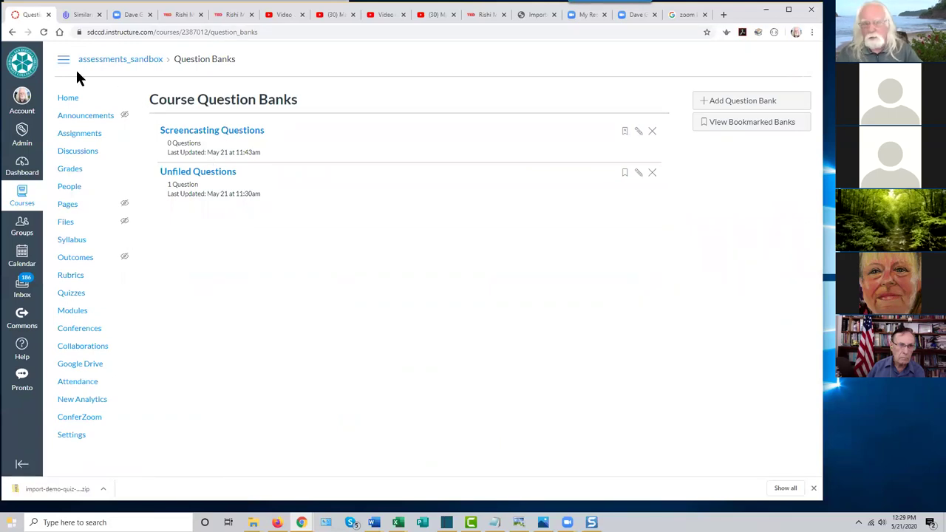
pyautogui.click(12, 33)
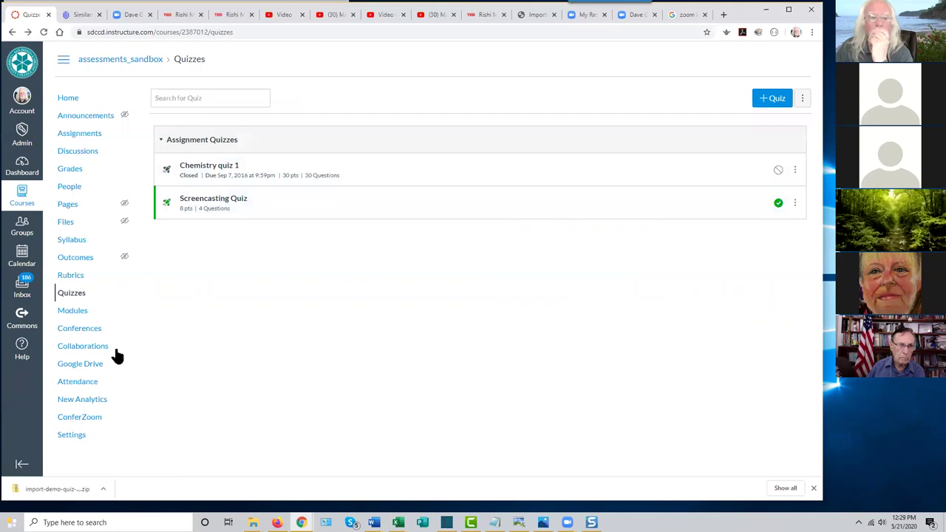
# Create a quiz-type content export of the sandbox course containing only Chemistry quiz 1.
pyautogui.click(71, 436)
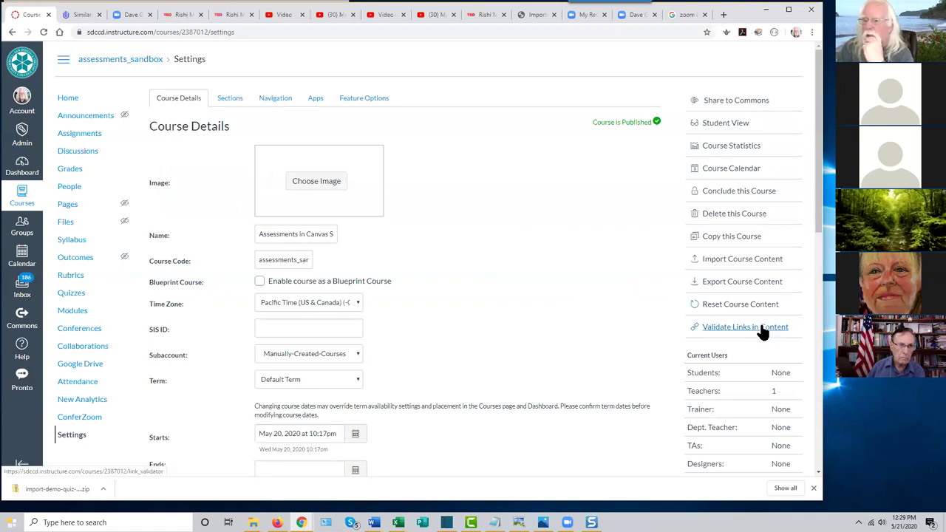
pyautogui.click(735, 283)
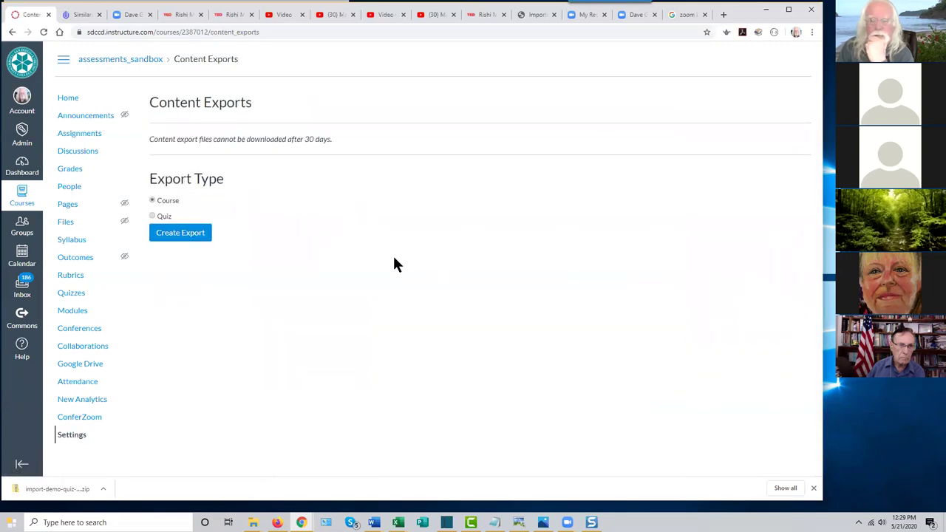
pyautogui.click(151, 217)
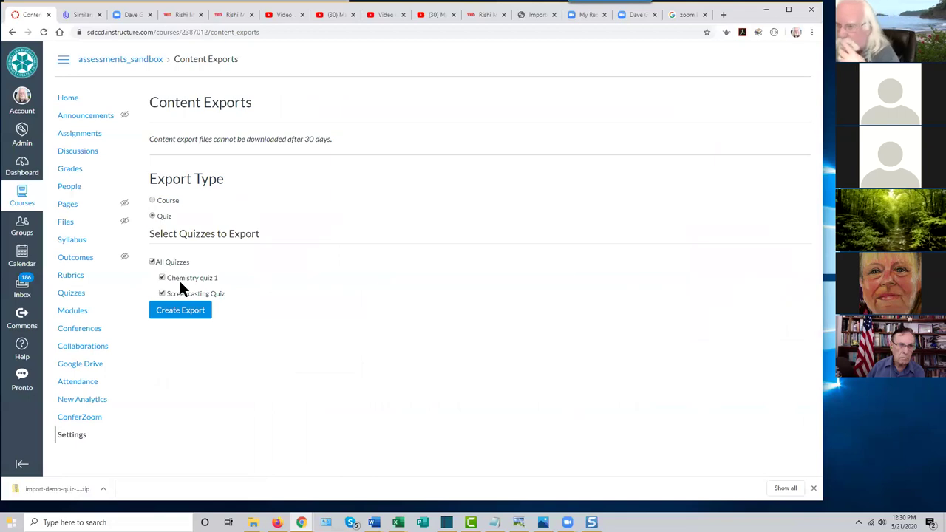
pyautogui.click(152, 263)
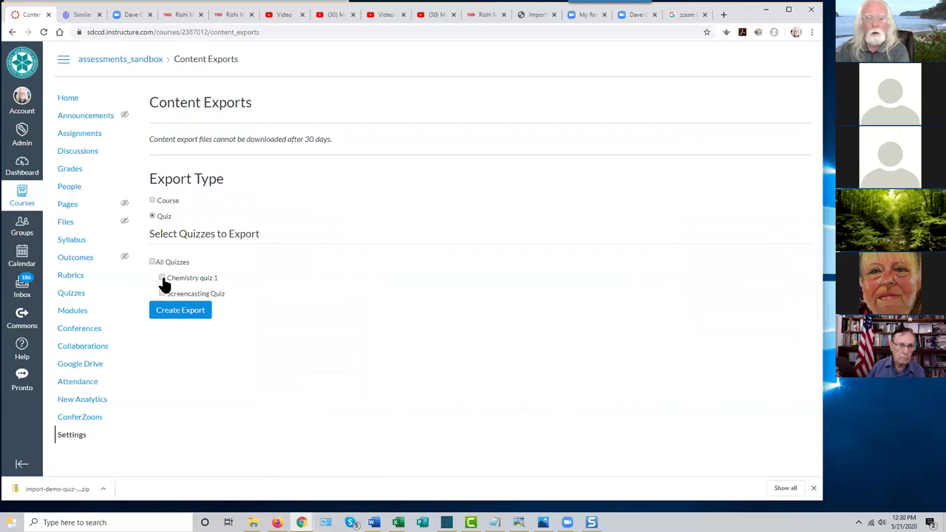
pyautogui.click(162, 279)
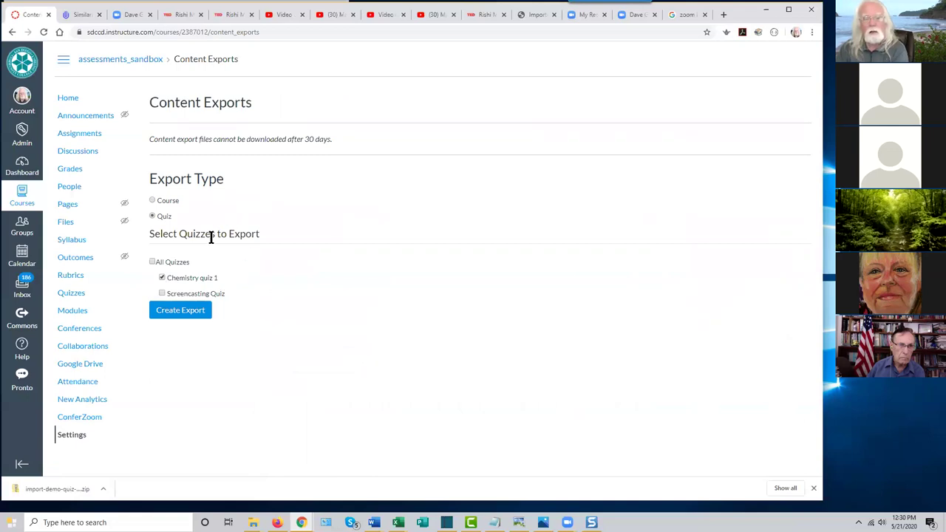
pyautogui.click(192, 313)
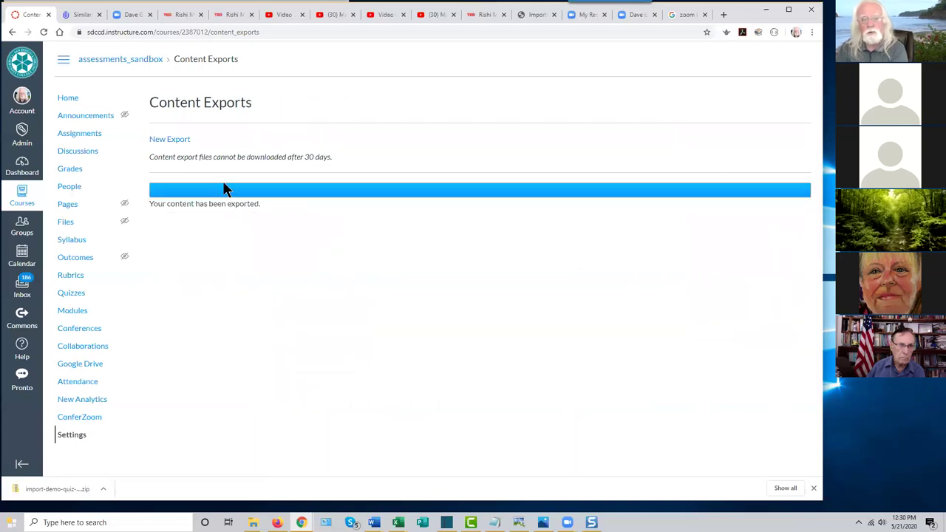
# Download the new export and save assessments-in-canvas-sandbox-quiz-export.zip in the canvas_quiz_exports folder under Downloads.
pyautogui.click(176, 146)
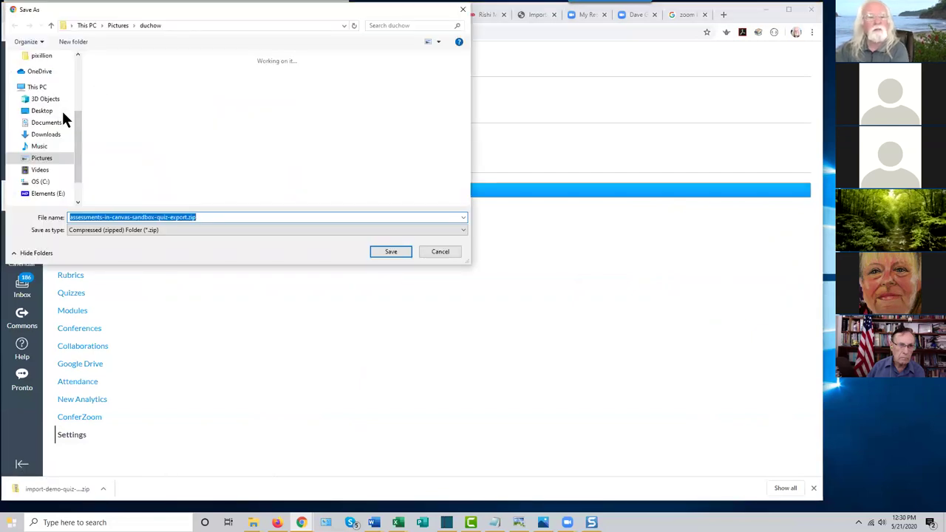
pyautogui.click(47, 137)
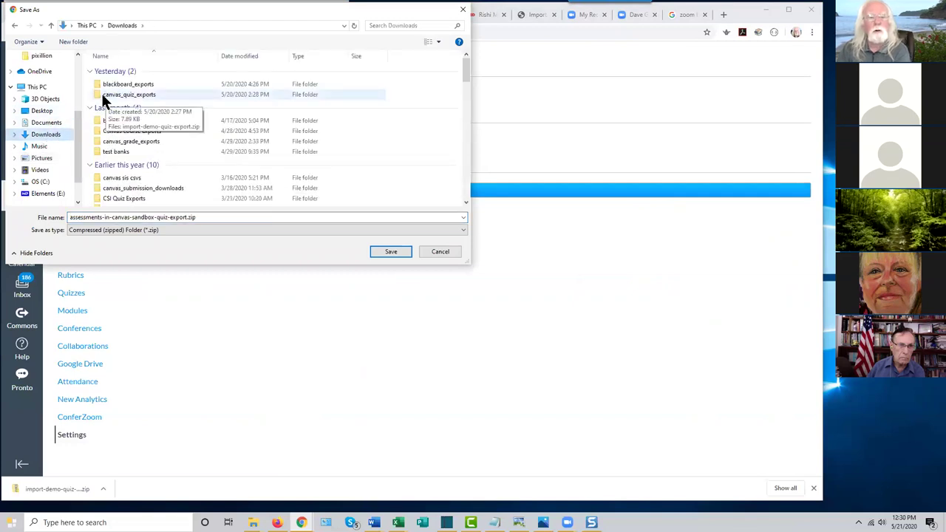
pyautogui.doubleClick(95, 94)
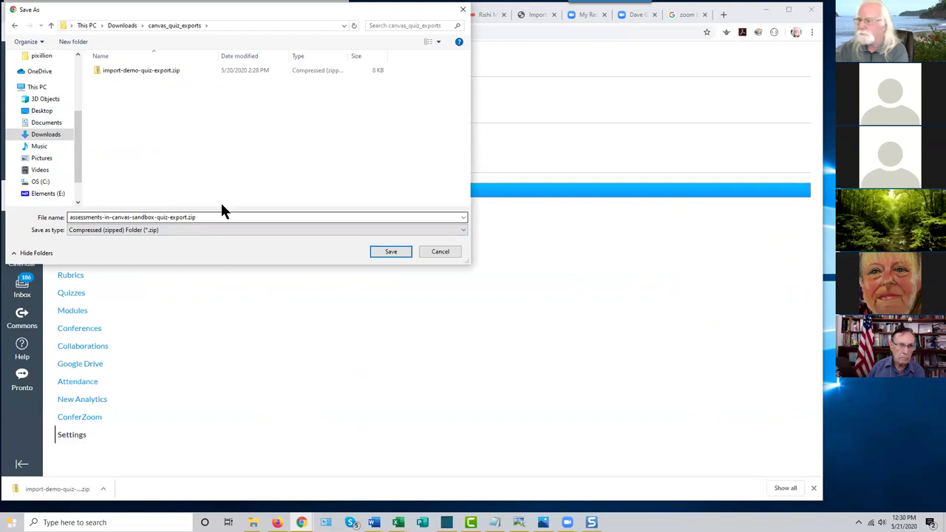
pyautogui.click(394, 251)
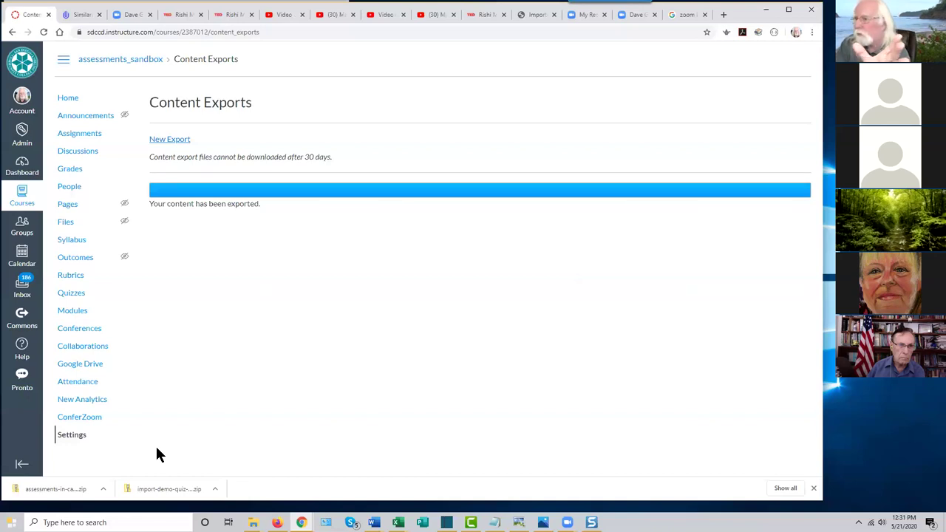
# Begin a course content import in the sandbox course with QTI .zip file as the content type.
pyautogui.click(73, 438)
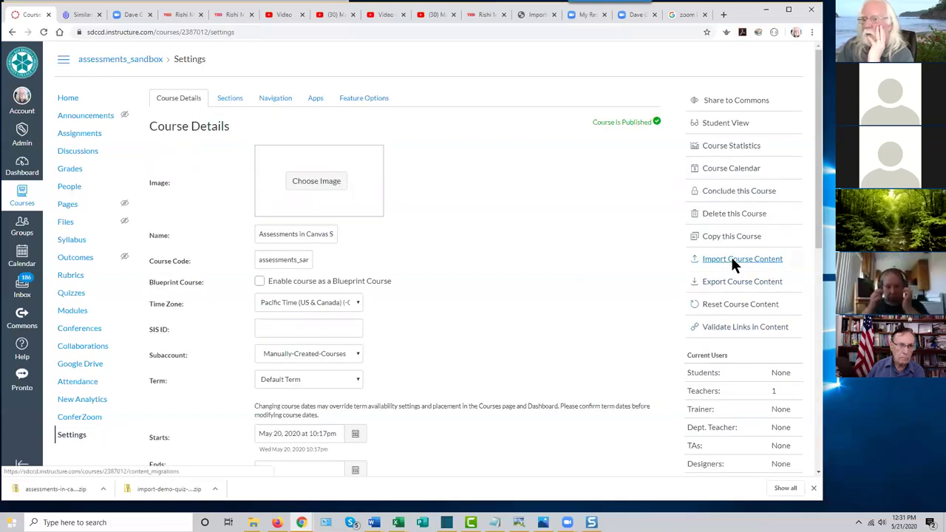
pyautogui.click(732, 260)
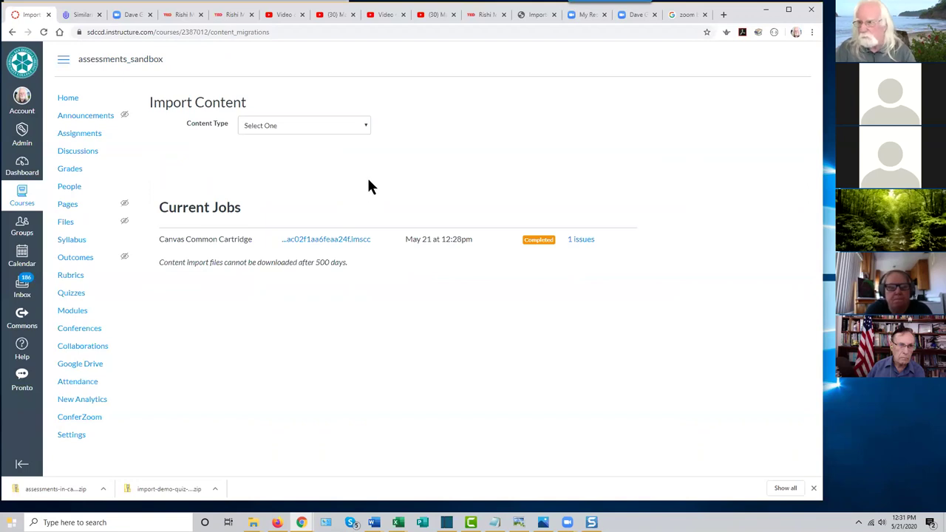
pyautogui.click(365, 126)
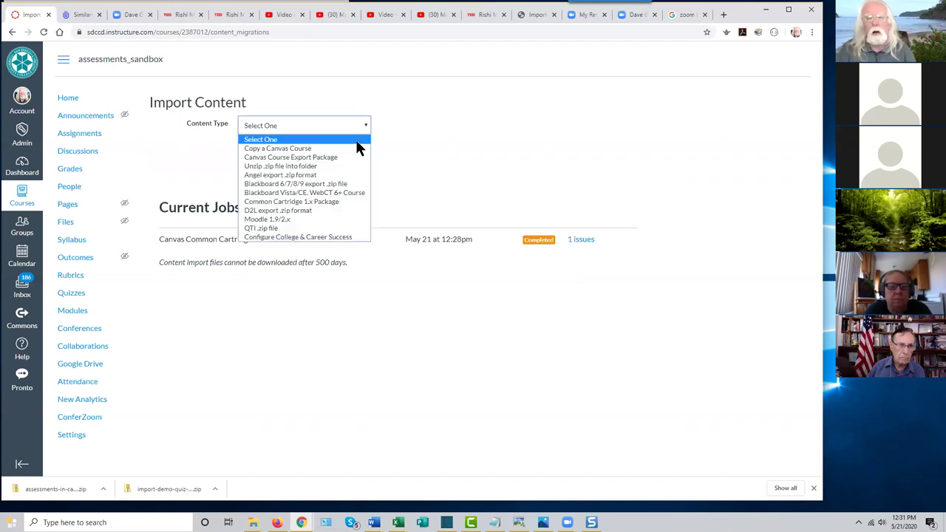
pyautogui.click(292, 228)
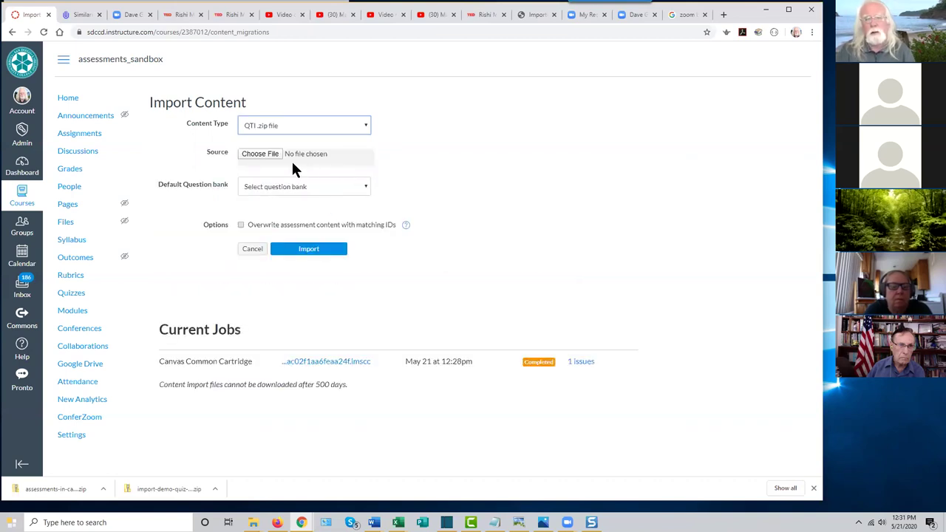
# Choose assessments-in-canvas-sandbox-quiz-export.zip from Downloads > canvas_quiz_exports as the source and run the import.
pyautogui.click(266, 155)
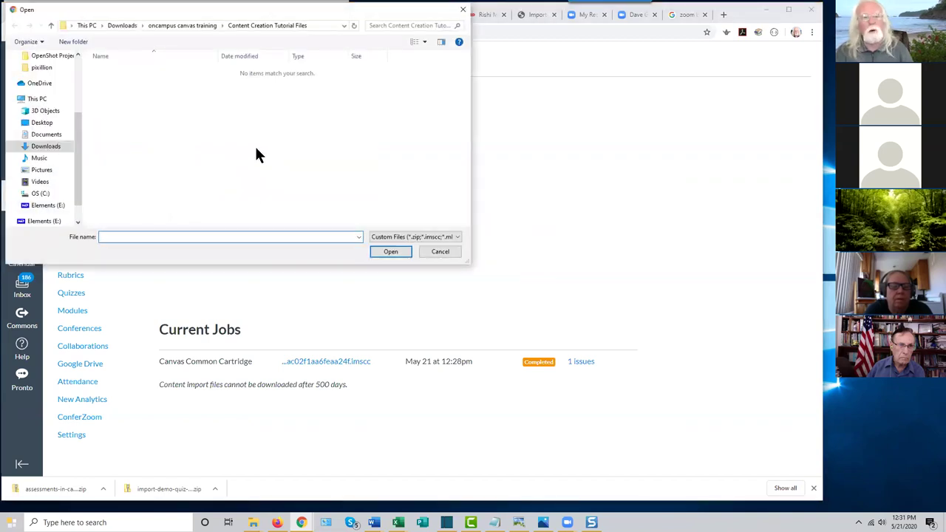
pyautogui.click(48, 147)
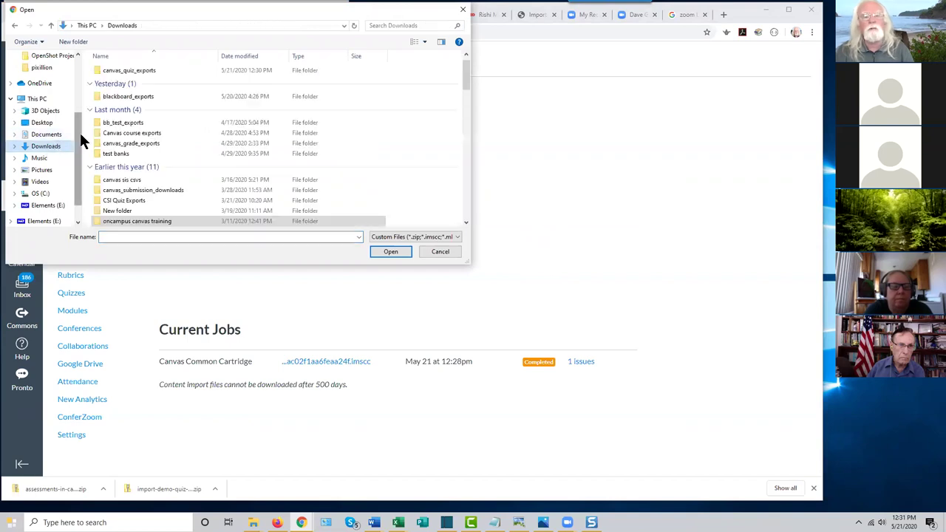
pyautogui.click(145, 69)
pyautogui.doubleClick(145, 70)
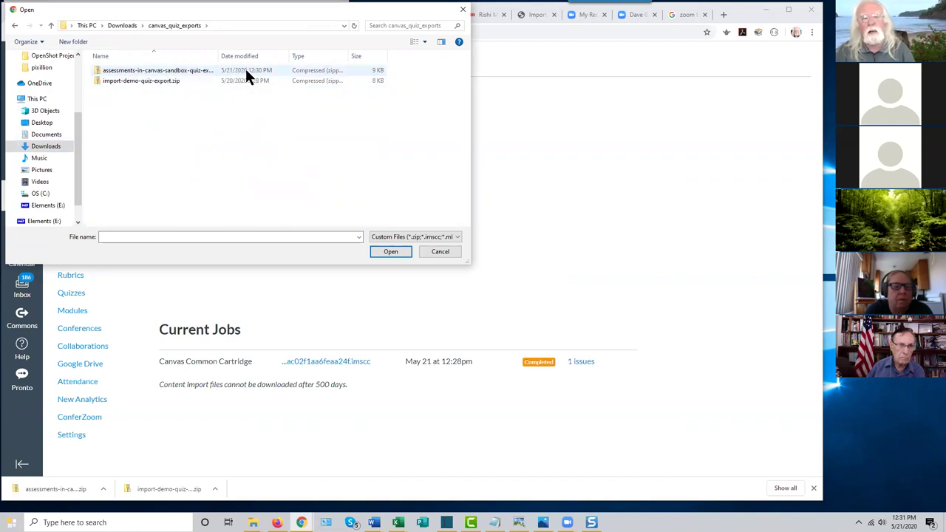
pyautogui.click(176, 71)
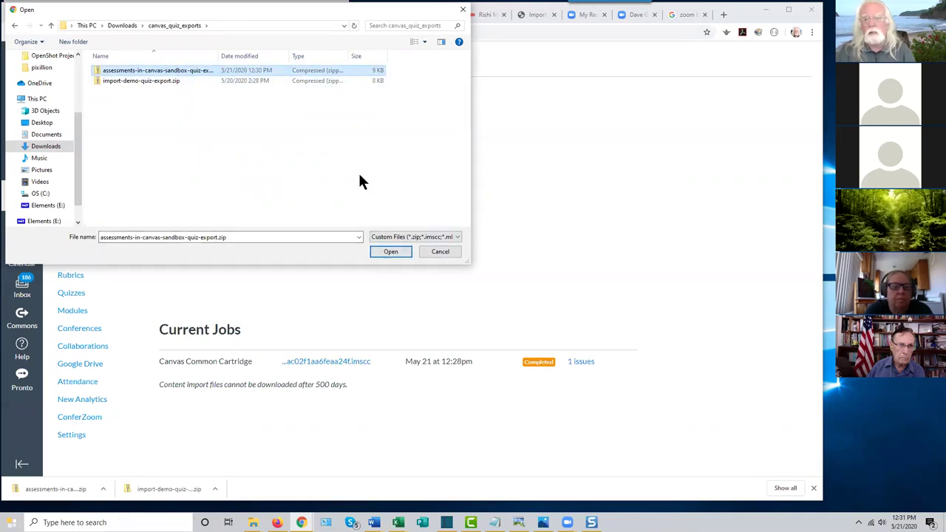
pyautogui.click(388, 251)
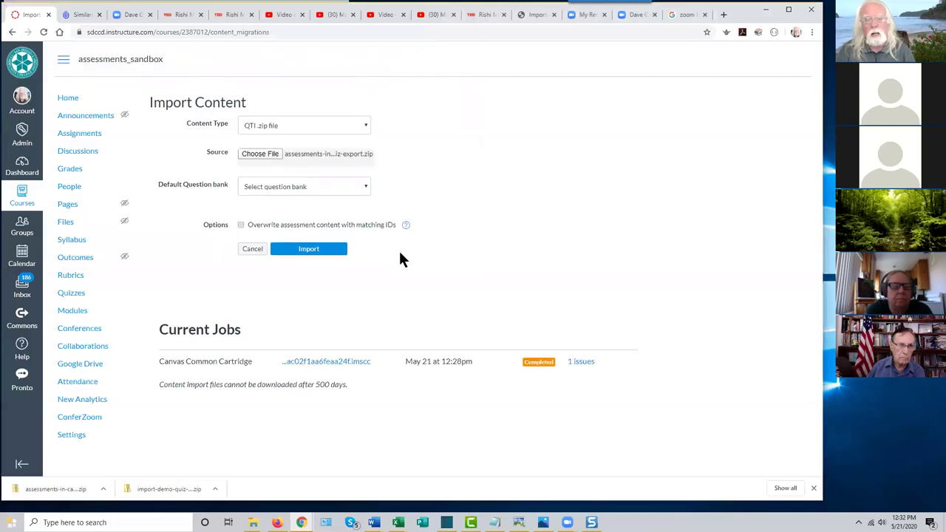
pyautogui.click(308, 251)
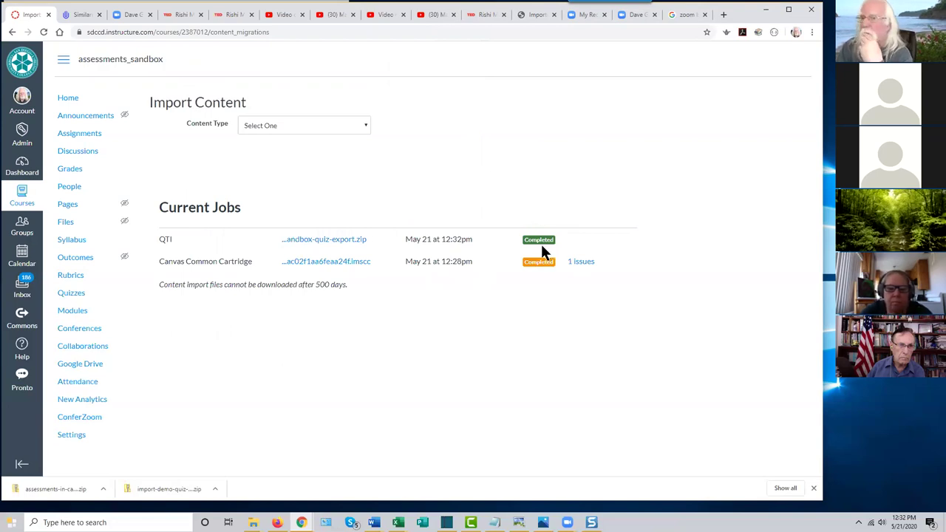
# Open the sandbox course's quizzes list and delete the first of the two Chemistry quiz 1 entries.
pyautogui.click(74, 294)
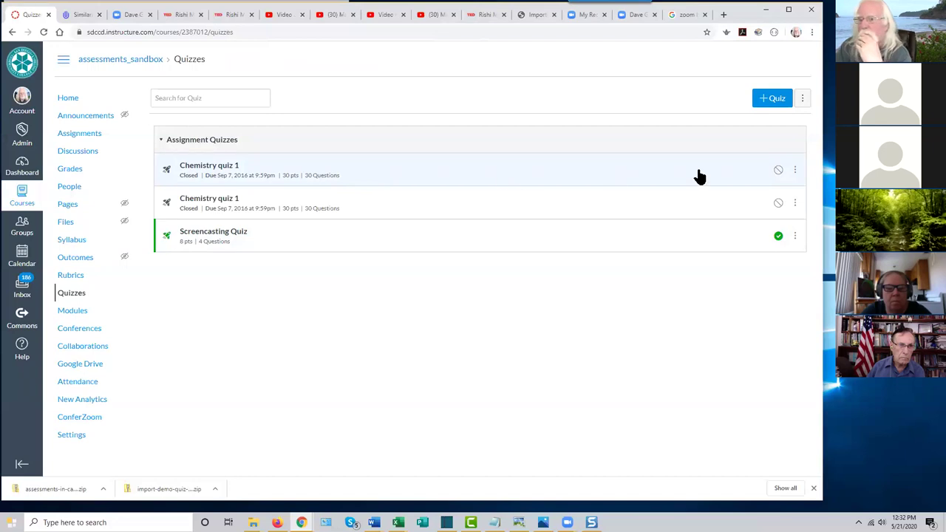
pyautogui.click(794, 173)
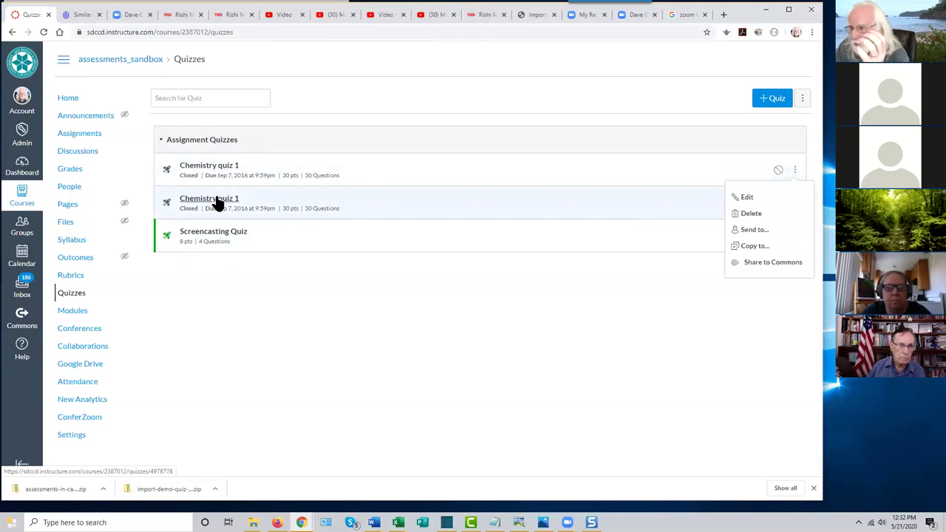
pyautogui.click(740, 213)
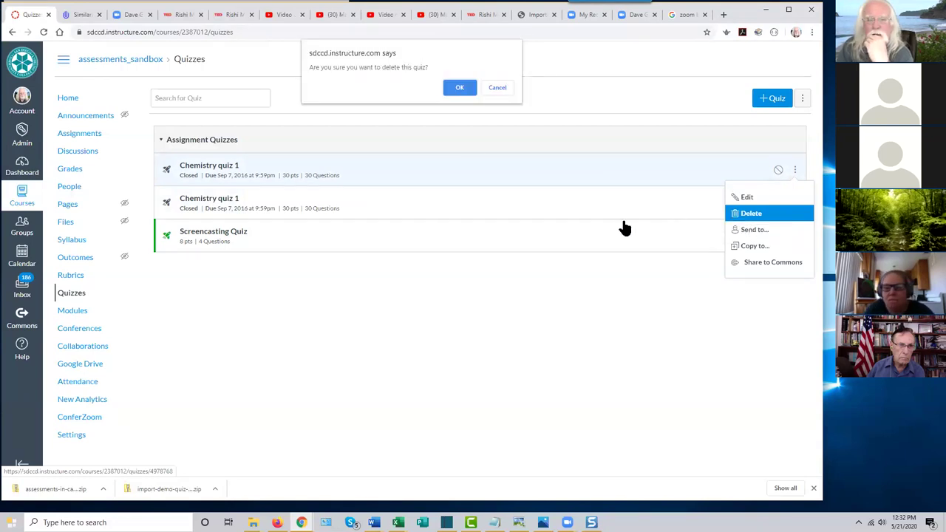
pyautogui.click(459, 86)
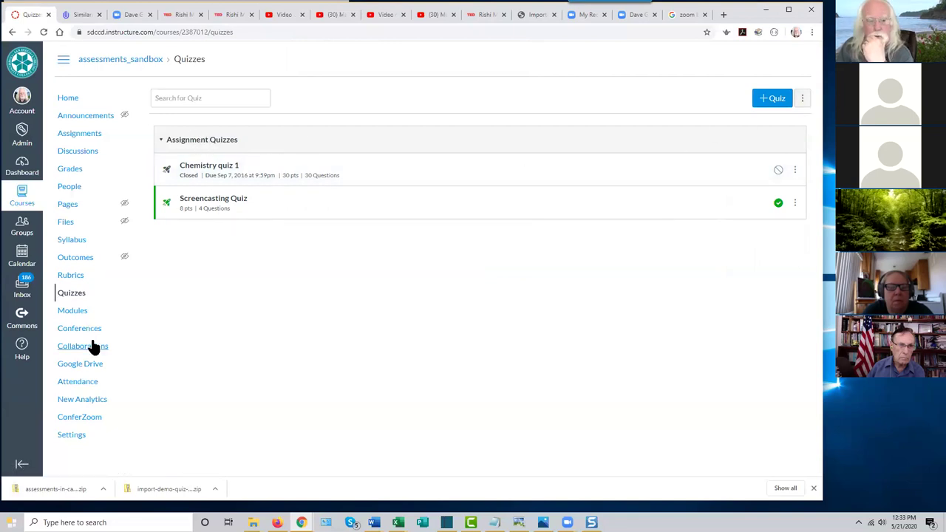
# Open the Chemistry quiz 1 question bank of the sandbox course and show its question details.
pyautogui.click(802, 99)
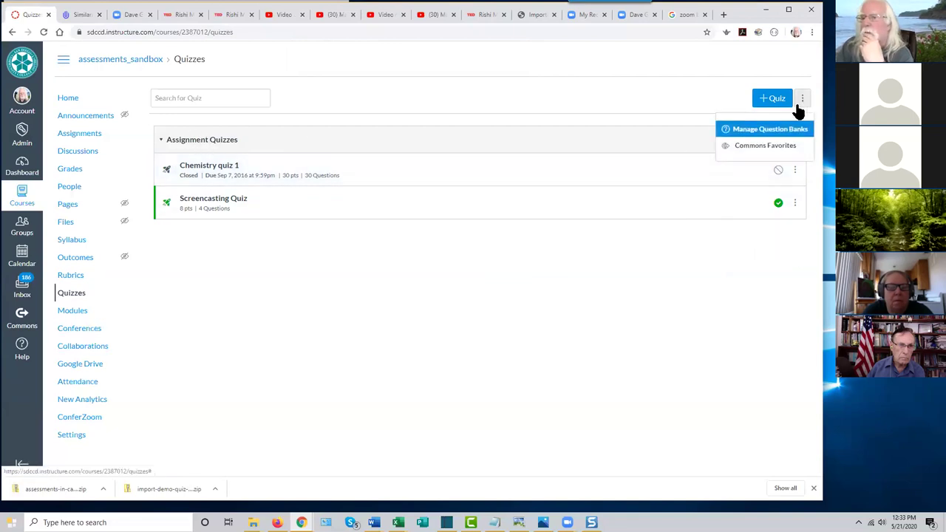
pyautogui.click(772, 132)
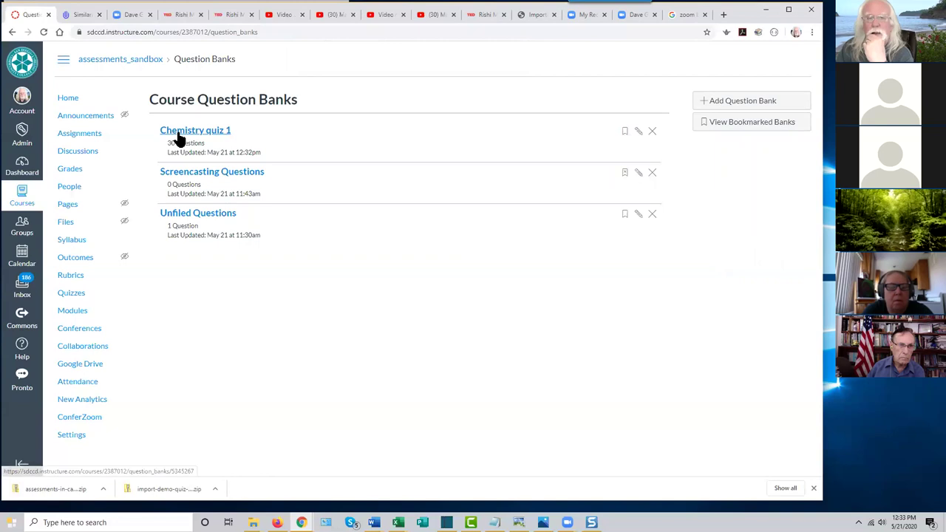
pyautogui.click(212, 139)
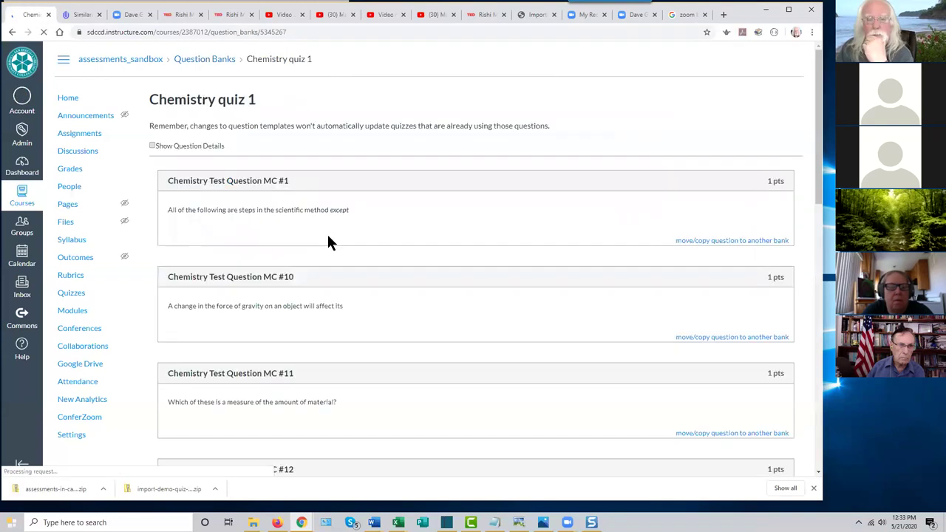
pyautogui.click(152, 145)
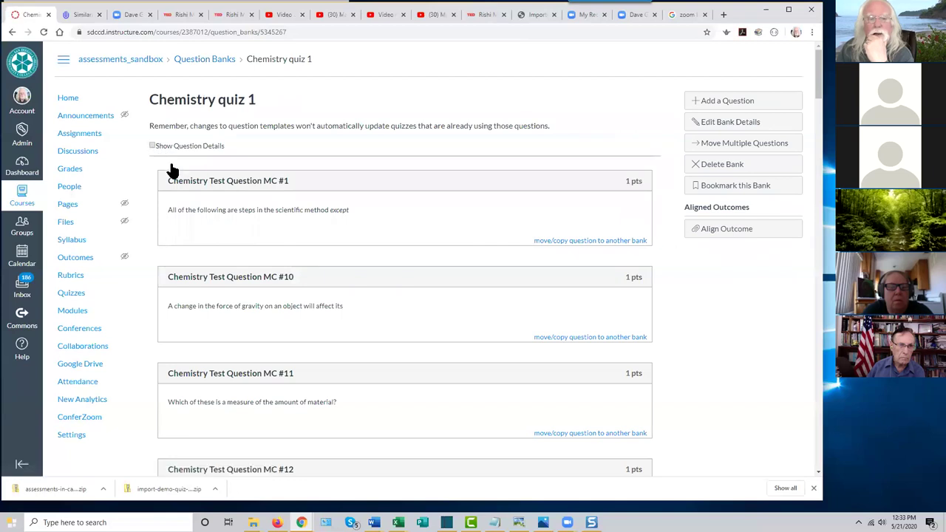
# Open Chemistry Test Question MC #14 in the bank for editing, look over its answers and cancel the edit.
pyautogui.scroll(-13, 422, 267)
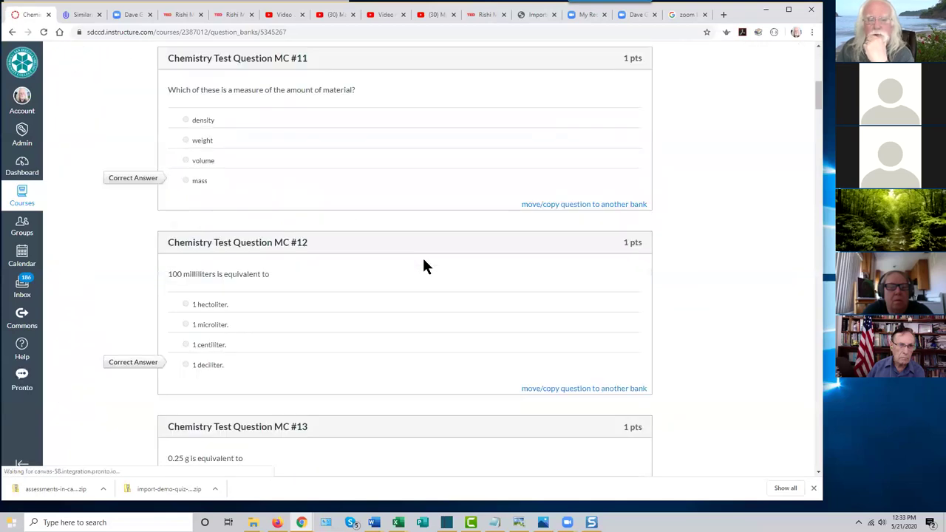
pyautogui.scroll(13, 423, 266)
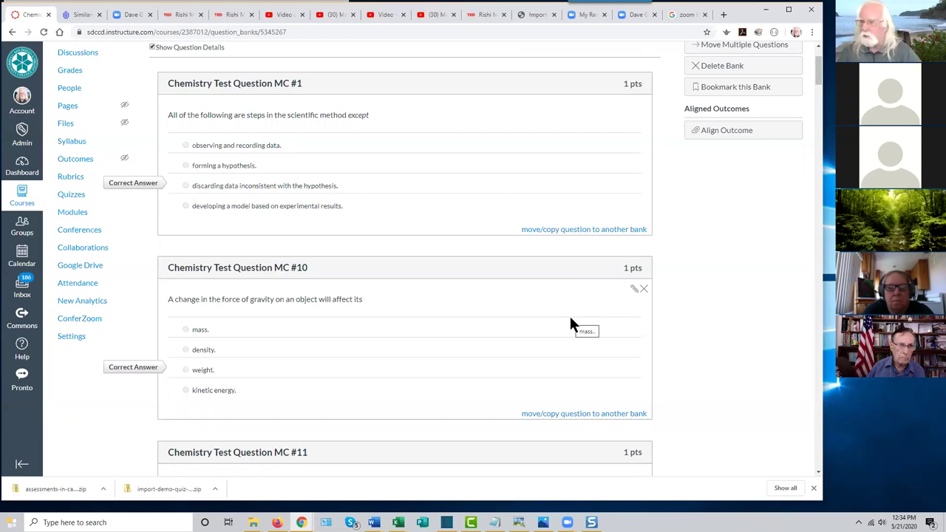
pyautogui.scroll(-11, 477, 189)
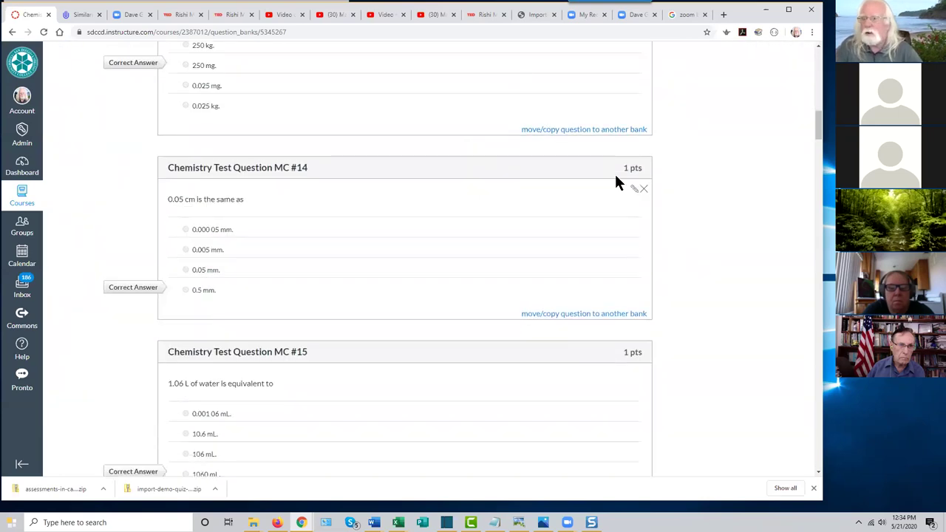
pyautogui.click(630, 194)
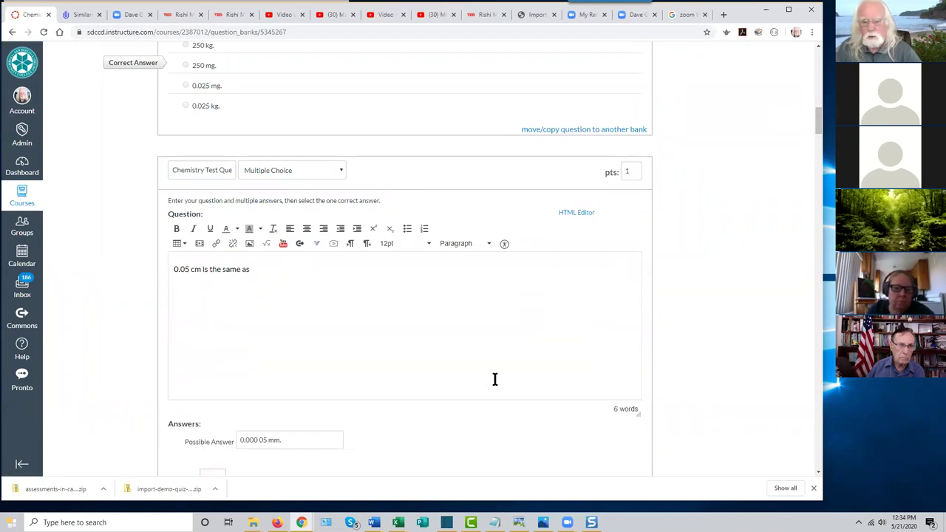
pyautogui.scroll(-5, 510, 376)
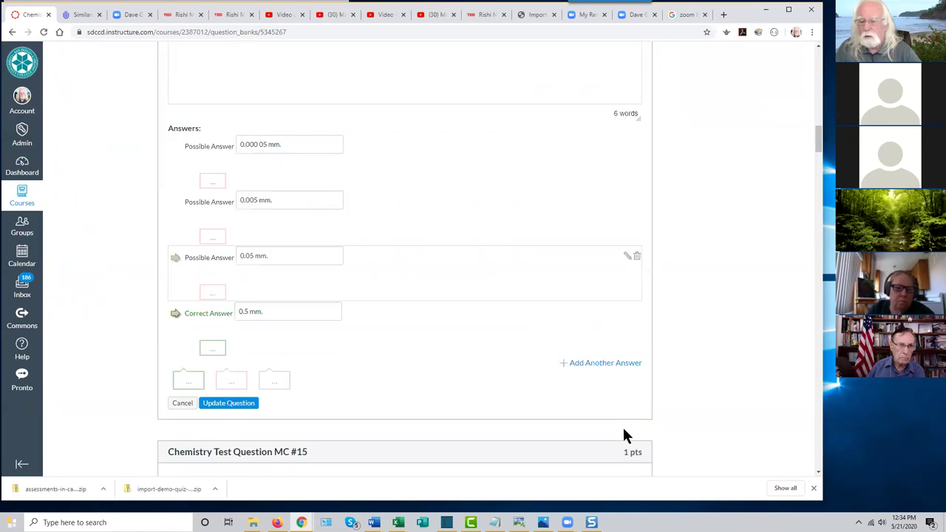
pyautogui.click(183, 403)
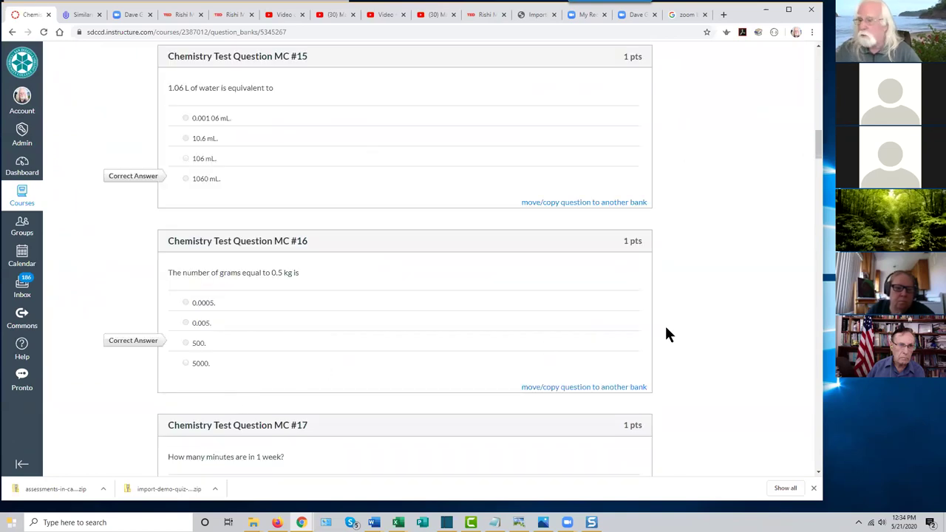
# Examine the remaining questions in the Chemistry quiz 1 bank, including the picture-based ones at the end.
pyautogui.scroll(-2, 732, 314)
pyautogui.scroll(-10, 732, 316)
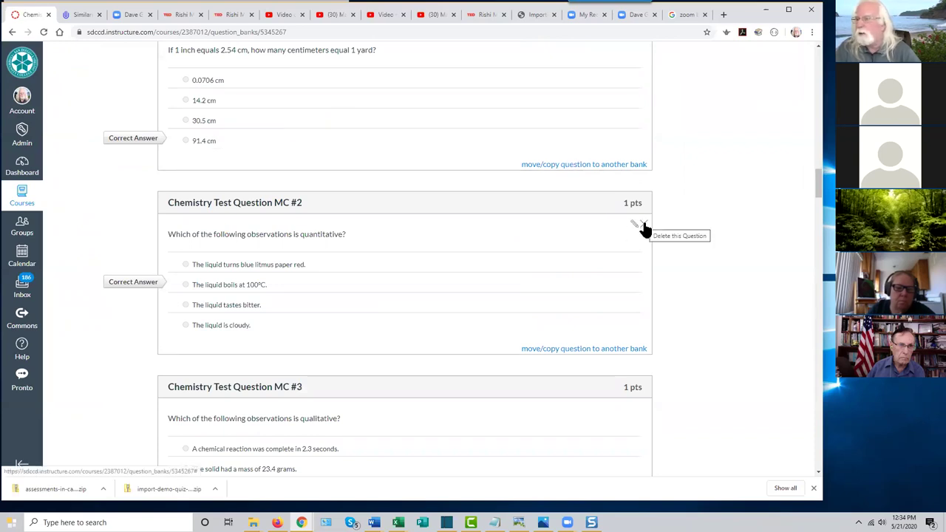
pyautogui.scroll(-8, 724, 228)
pyautogui.scroll(-4, 725, 230)
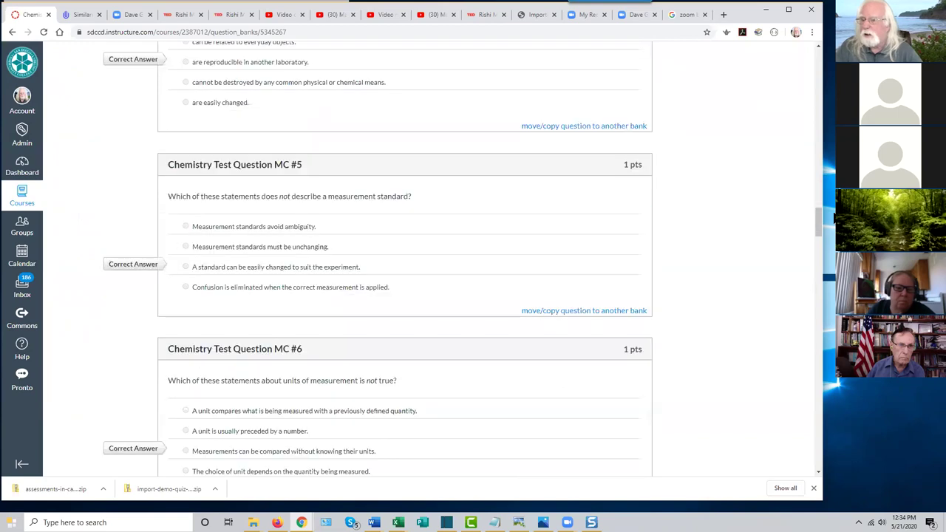
pyautogui.scroll(-15, 813, 221)
pyautogui.scroll(-15, 796, 335)
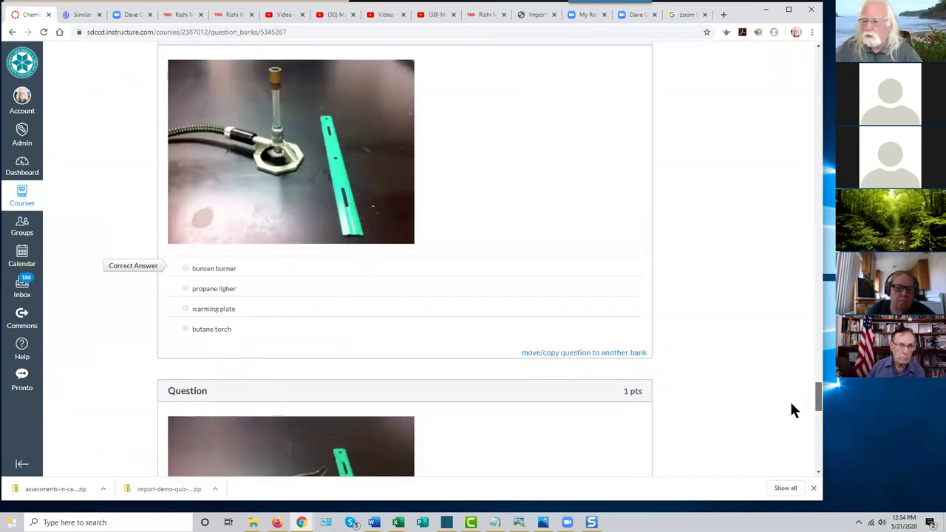
pyautogui.moveTo(819, 443); pyautogui.dragTo(803, 43)
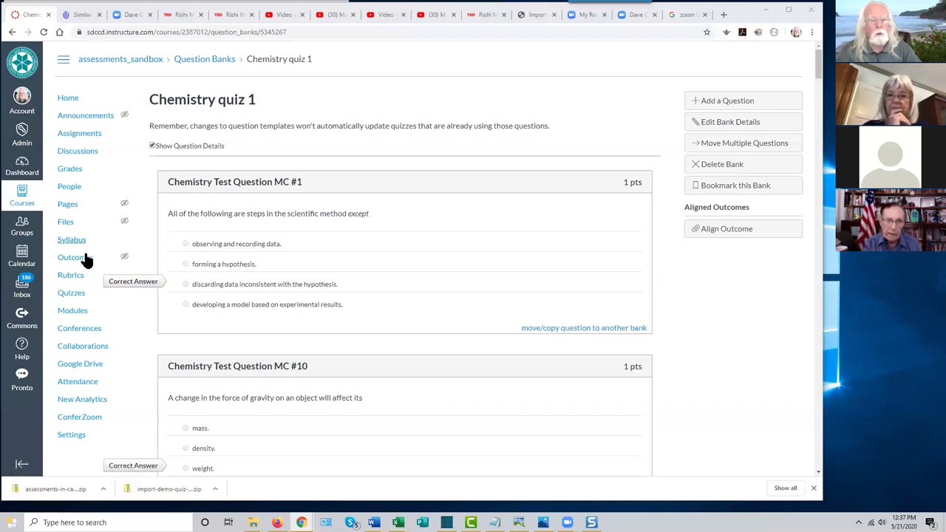
# Open the second Chemistry quiz 1 from the course's quizzes list and look over its settings.
pyautogui.click(74, 294)
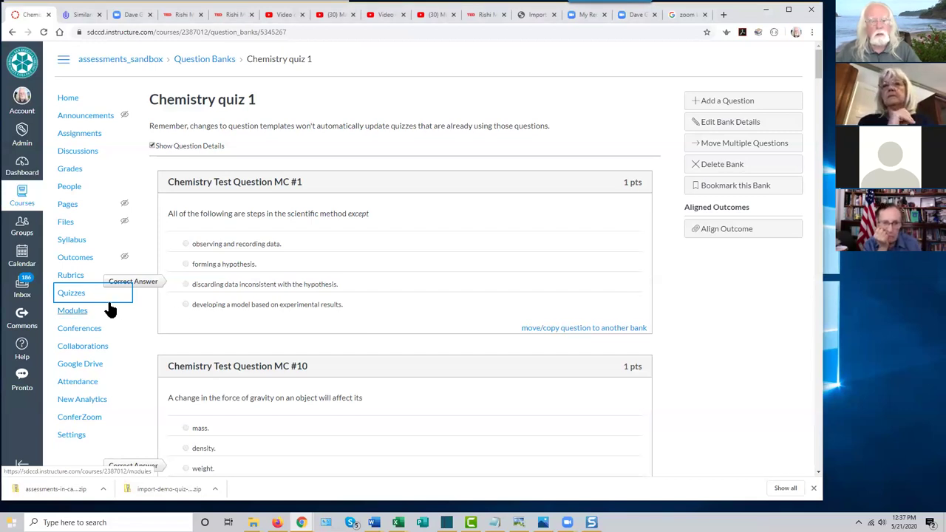
pyautogui.click(75, 297)
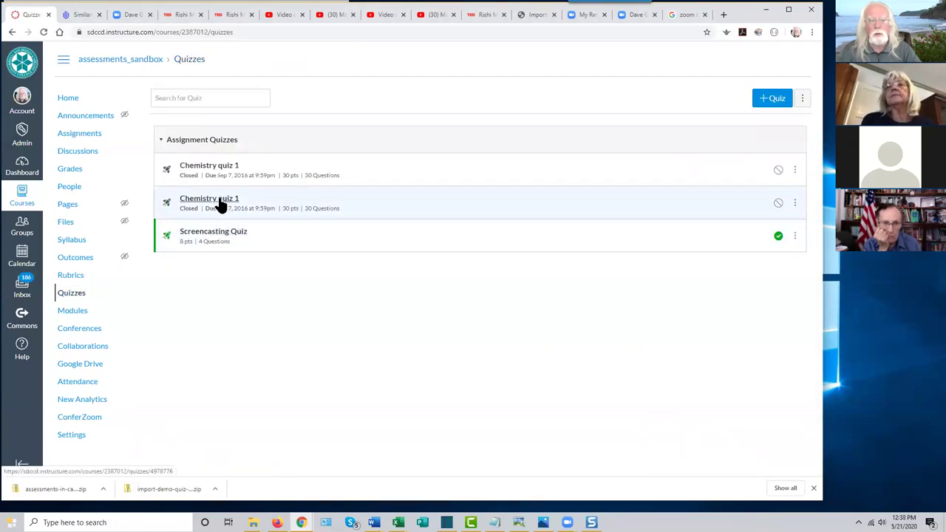
pyautogui.click(234, 201)
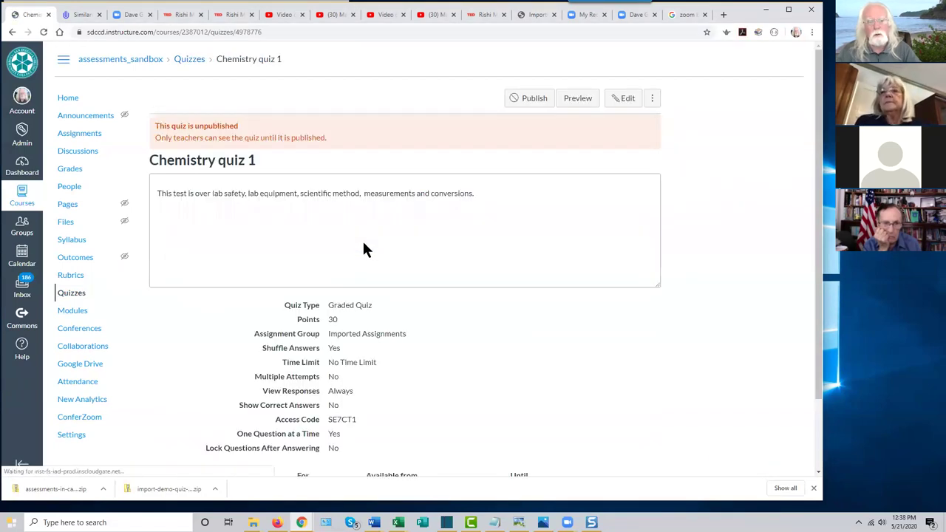
pyautogui.scroll(-2, 439, 278)
pyautogui.scroll(2, 537, 200)
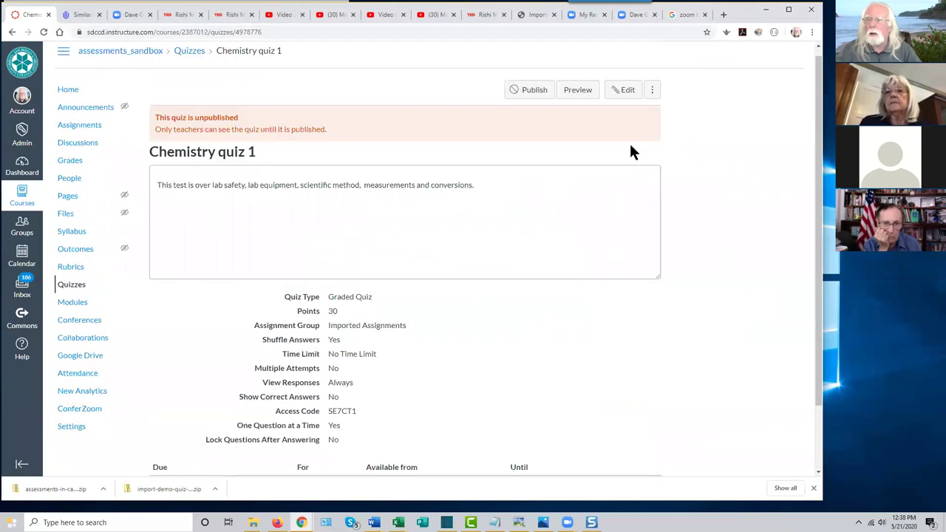
# Open the quiz's questions for editing and move Chemistry Test Question MC #1 directly below MC #2.
pyautogui.click(624, 100)
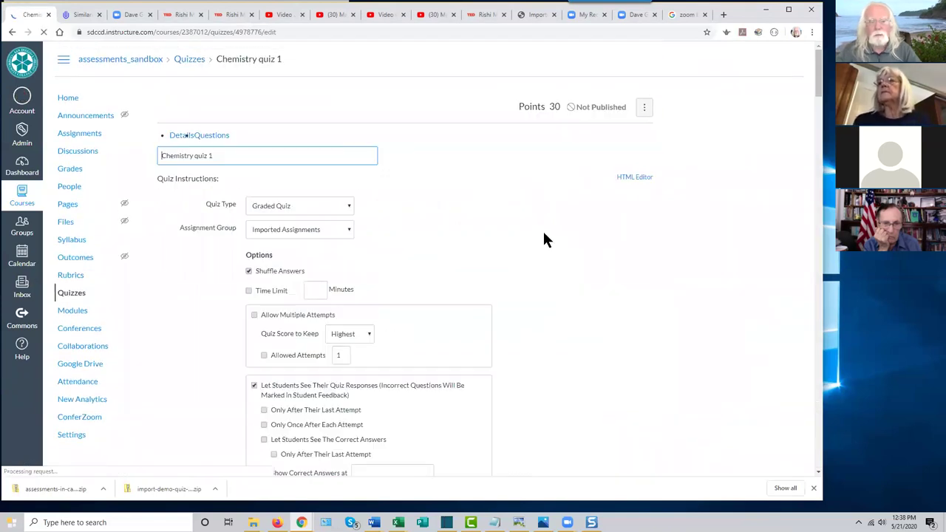
pyautogui.click(217, 141)
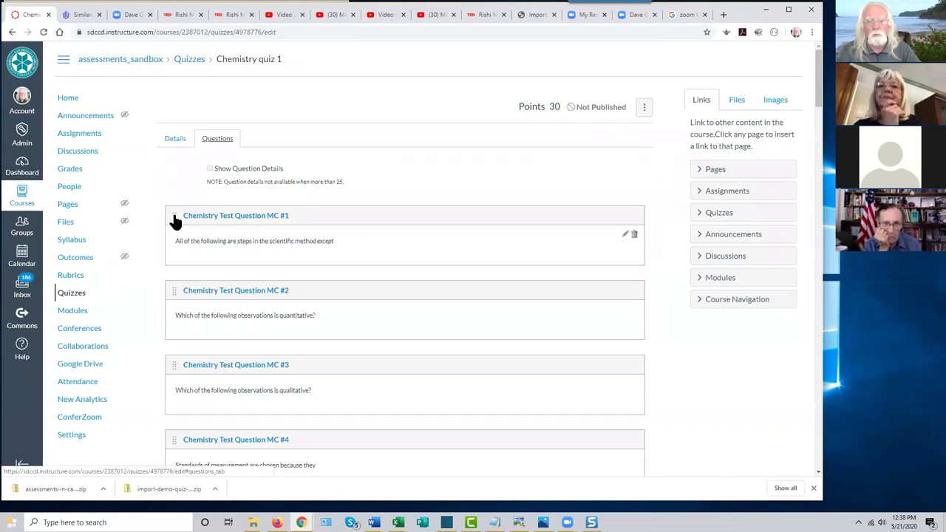
pyautogui.moveTo(175, 222); pyautogui.dragTo(179, 299)
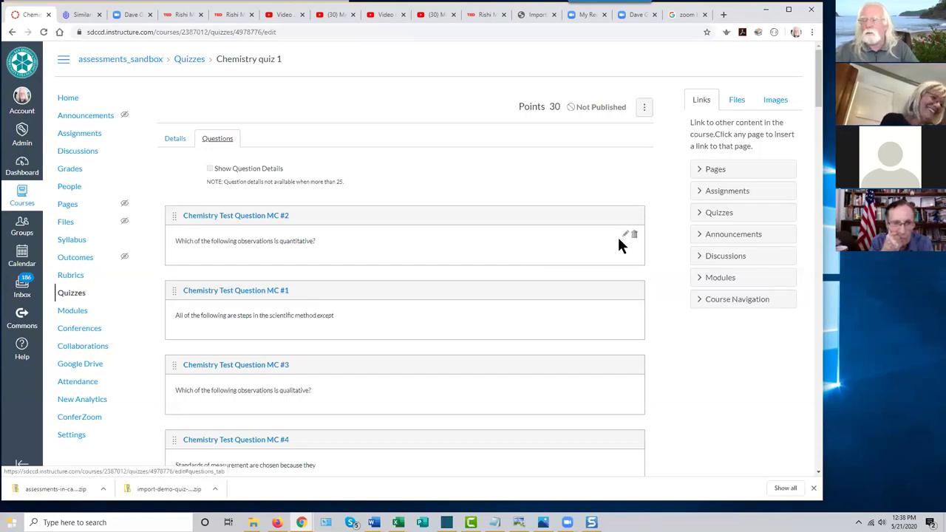
# Open Chemistry Test Question MC #2 for editing and examine the equation editor's Greek, Operators, Relationships, Arrows, Delimiters and Misc symbols.
pyautogui.click(626, 235)
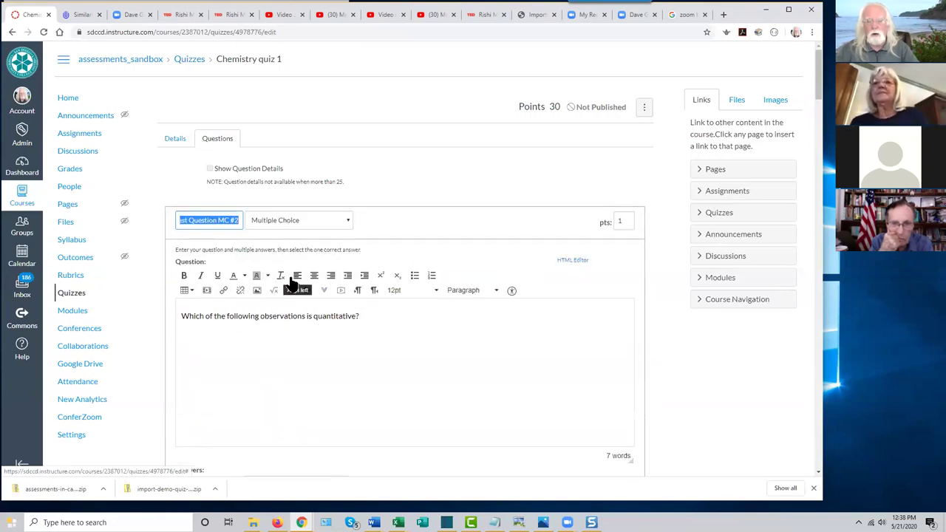
pyautogui.scroll(-2, 302, 339)
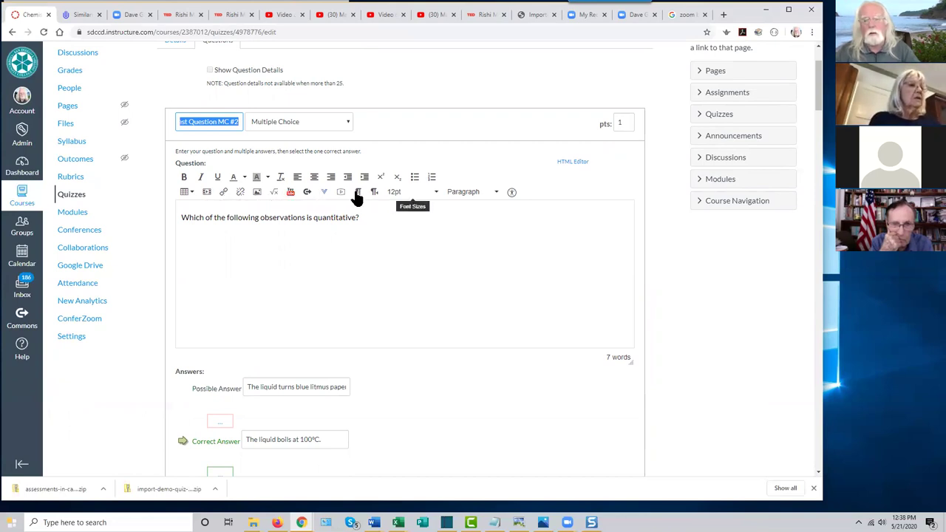
pyautogui.click(274, 195)
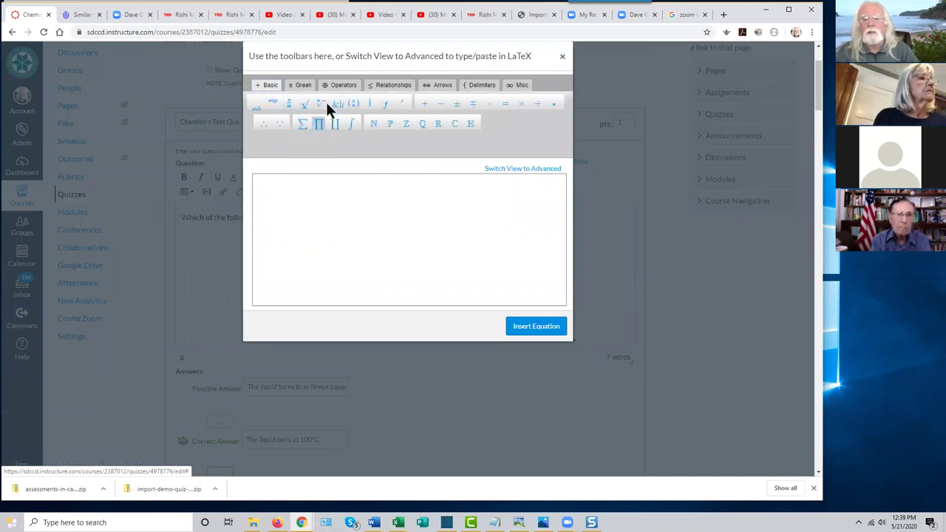
pyautogui.click(304, 87)
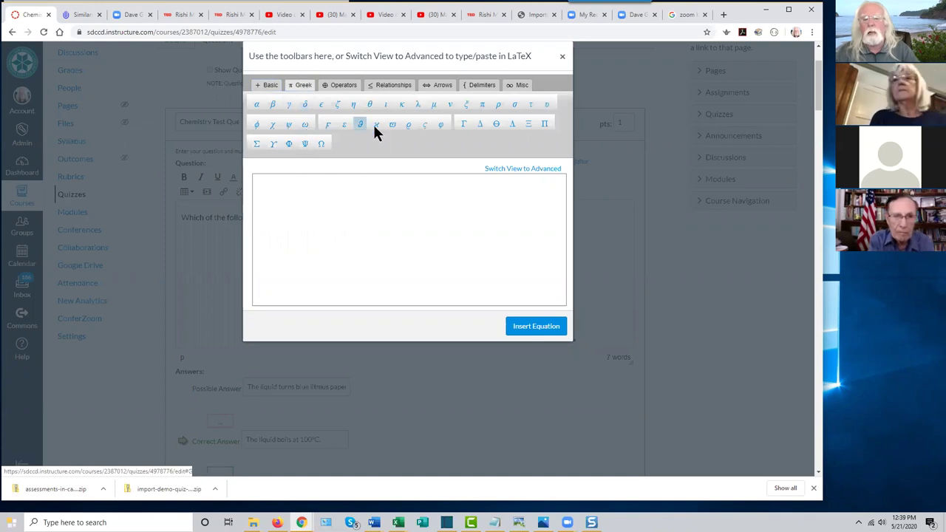
pyautogui.click(343, 85)
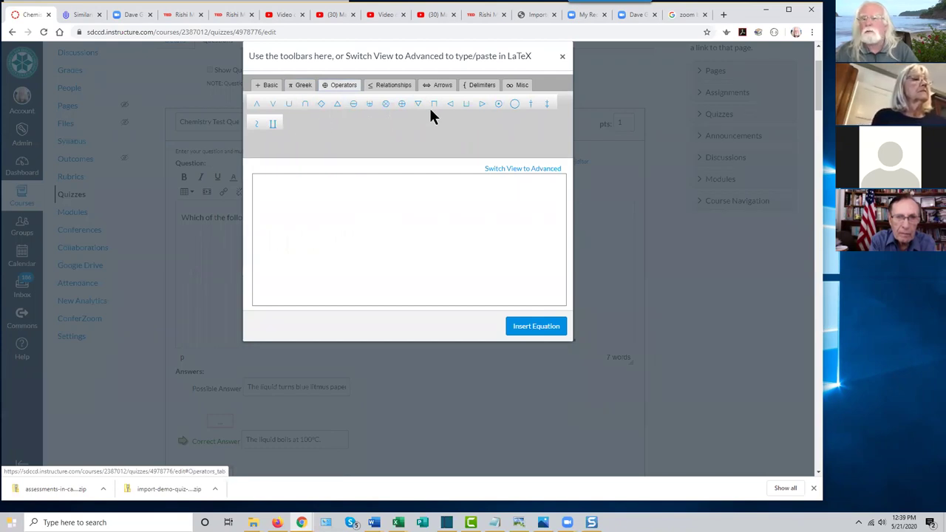
pyautogui.click(393, 86)
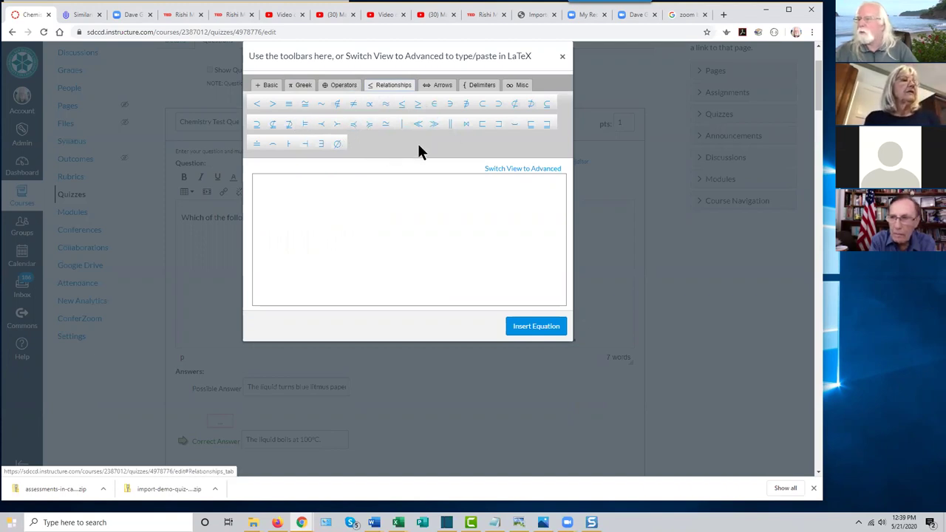
pyautogui.click(444, 86)
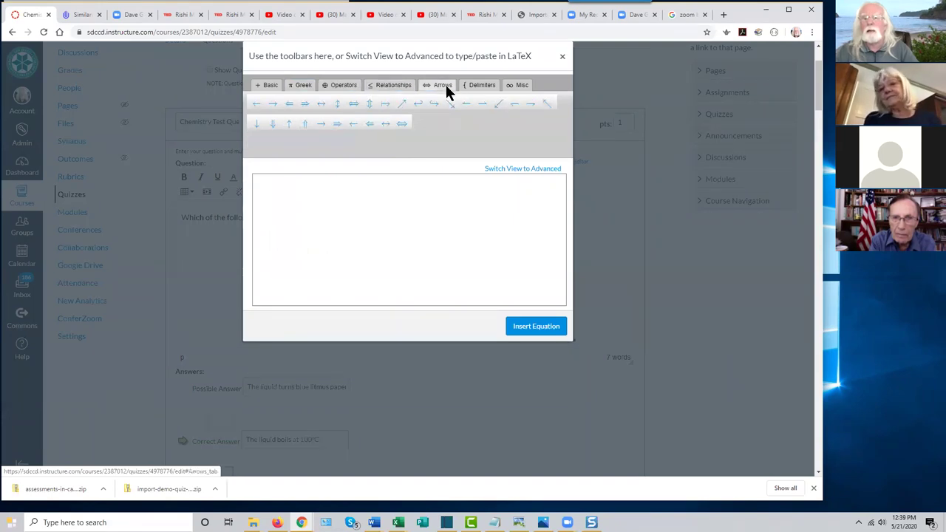
pyautogui.click(484, 85)
pyautogui.click(521, 85)
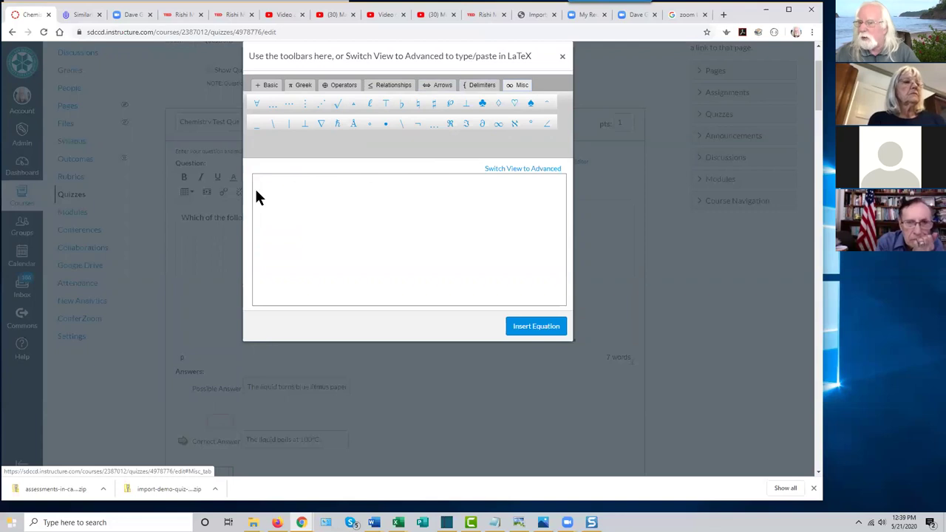
# Try a ∇ symbol in the equation editor, view the Operators symbols, and close the editor without inserting an equation.
pyautogui.click(321, 123)
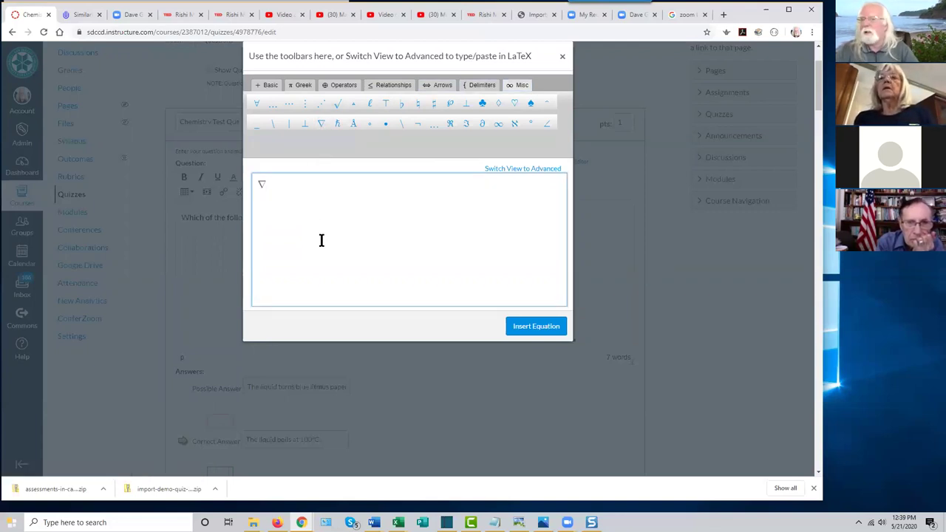
pyautogui.click(334, 86)
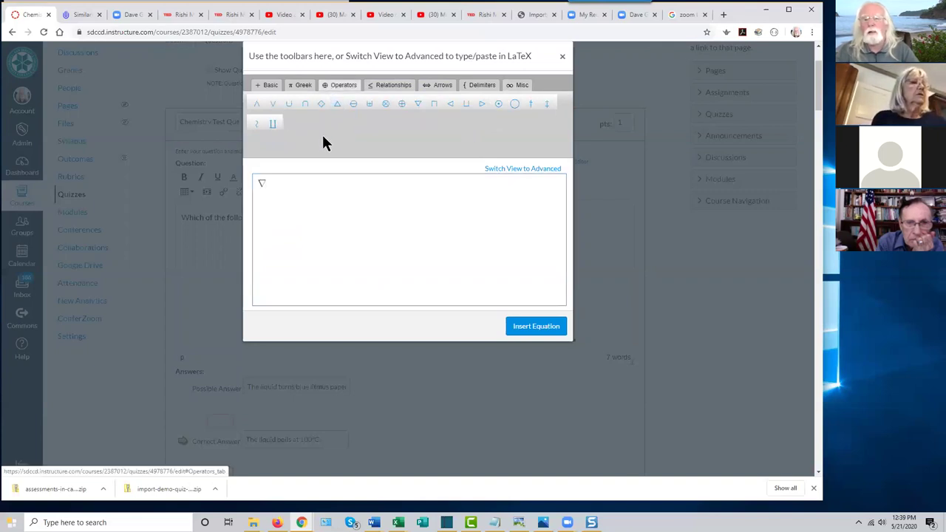
pyautogui.click(562, 58)
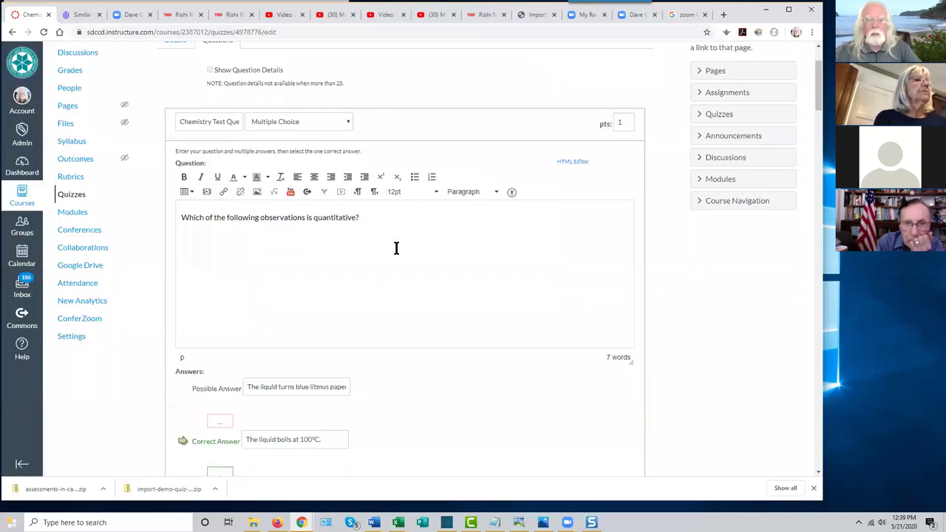